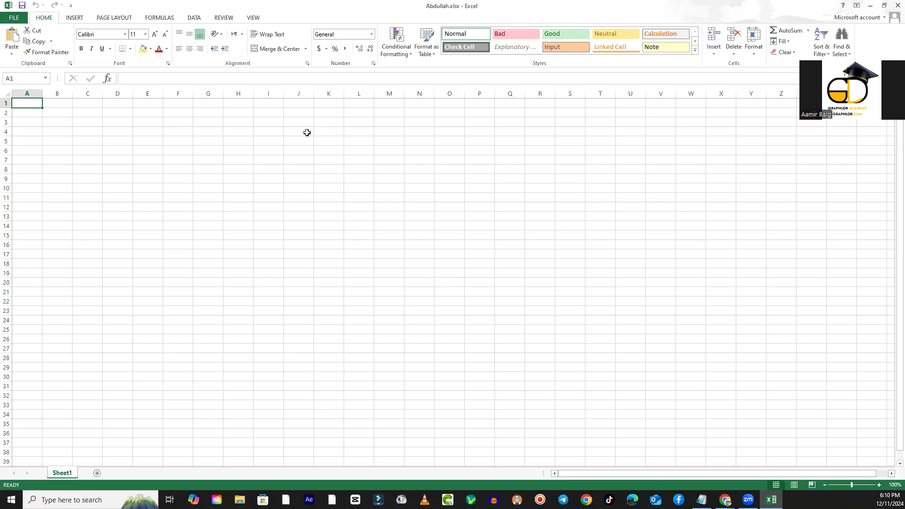
- Enter the text "ctrl+;" in cell B2
scroll(333, 239, up, 5)
scroll(333, 241, up, 6)
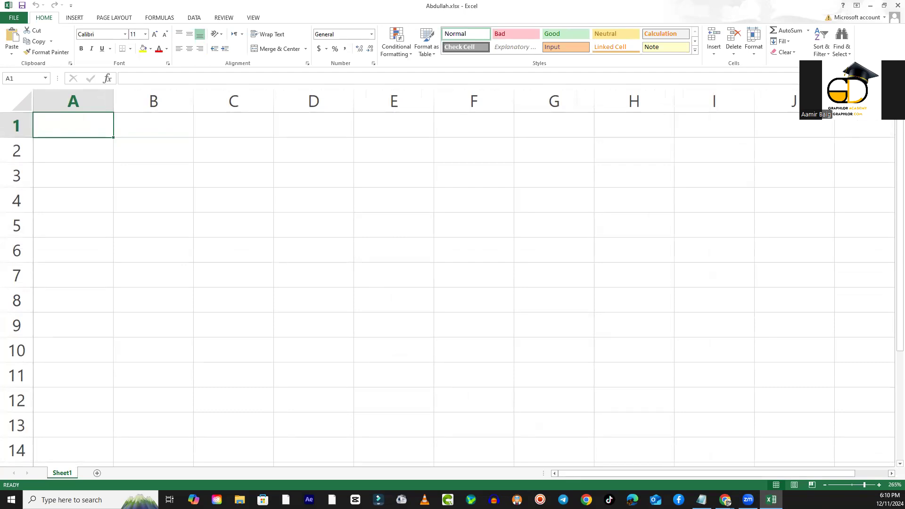
click(339, 225)
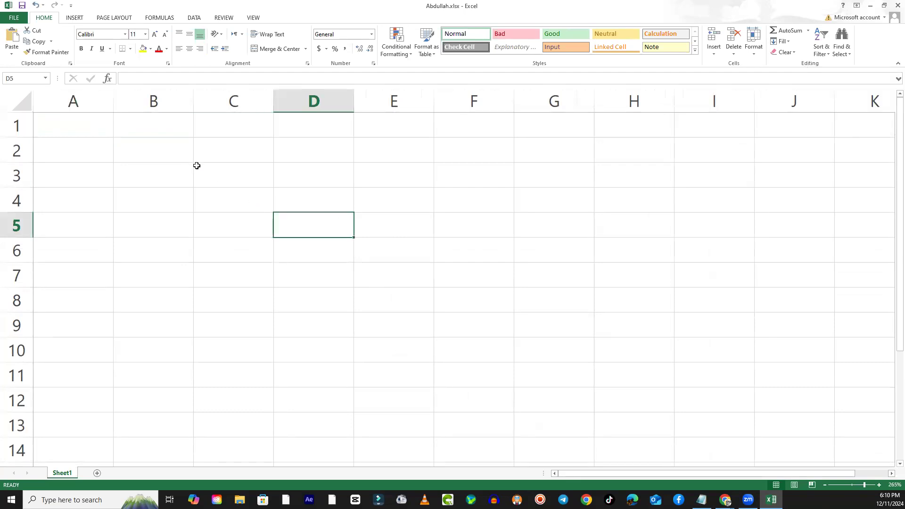
click(165, 154)
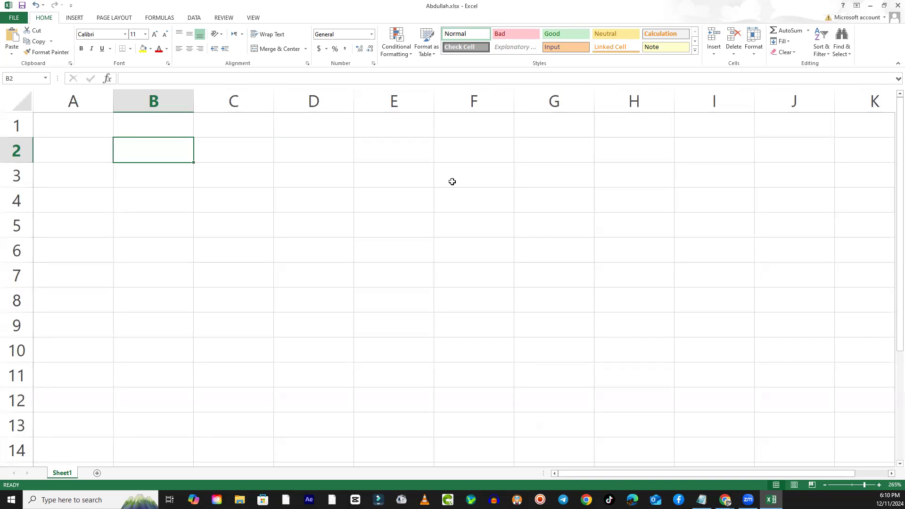
text(ctrl+;)
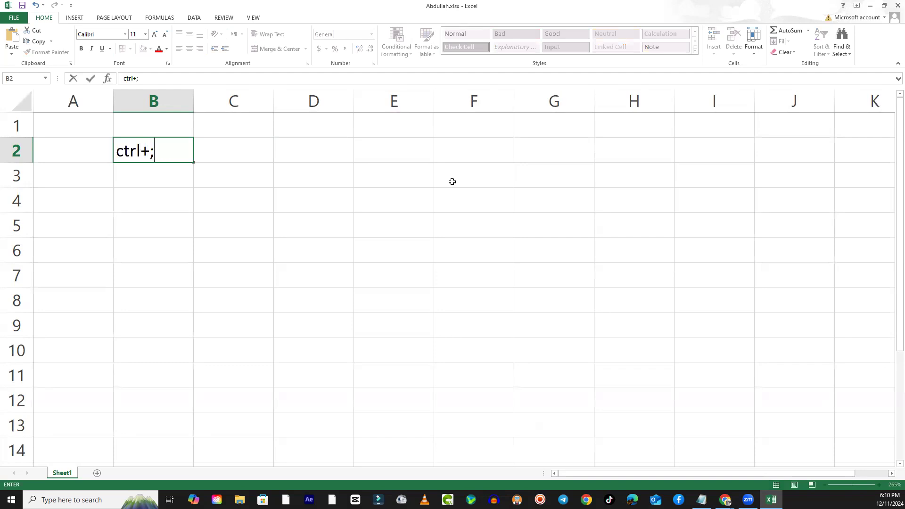
key(Return)
- Enter the text "cshift+ctrl+;" in cell B3 and widen column B to fit it
text(ctrl+;)
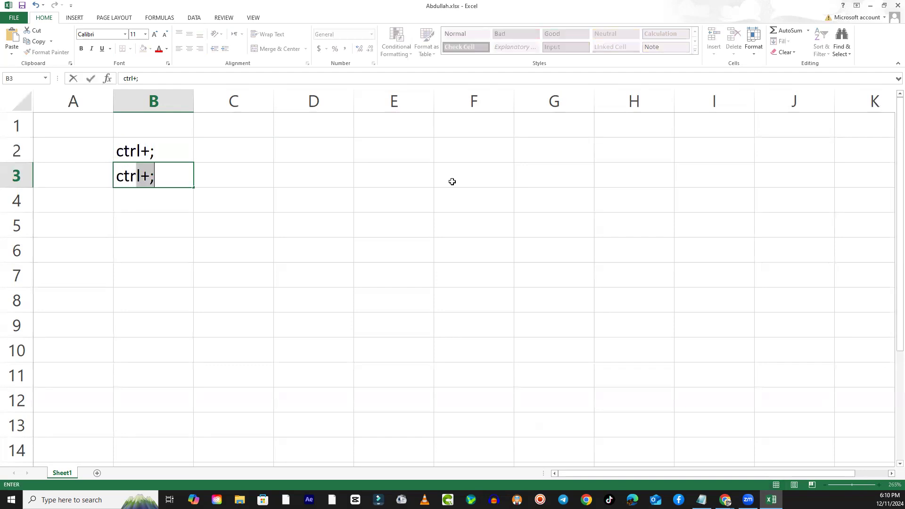
key(BackSpace)
key(BackSpace)
key(BackSpace)
key(BackSpace)
key(BackSpace)
key(BackSpace)
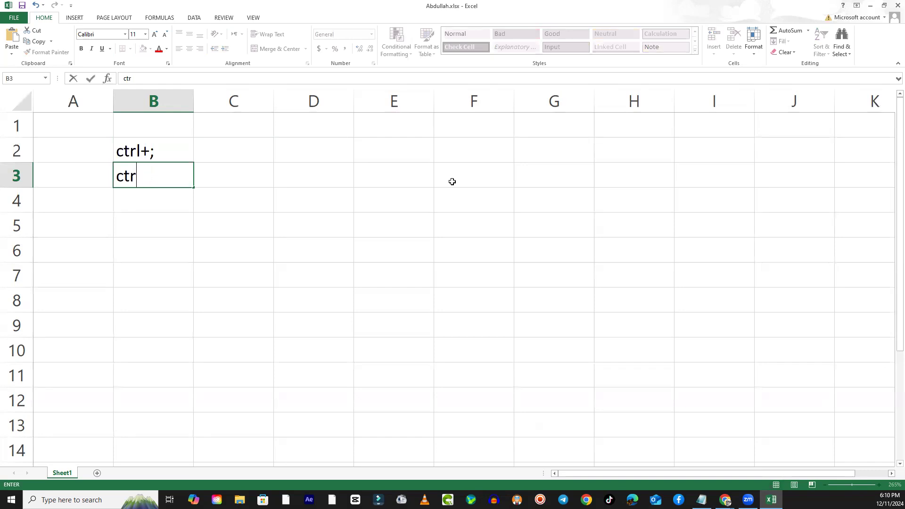
text(c)
key(BackSpace)
text(shift+ctrl+;)
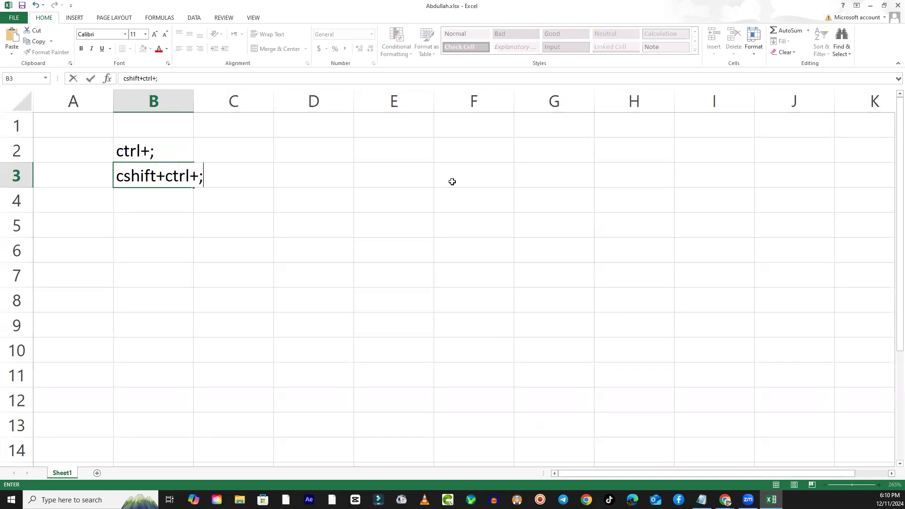
key(Return)
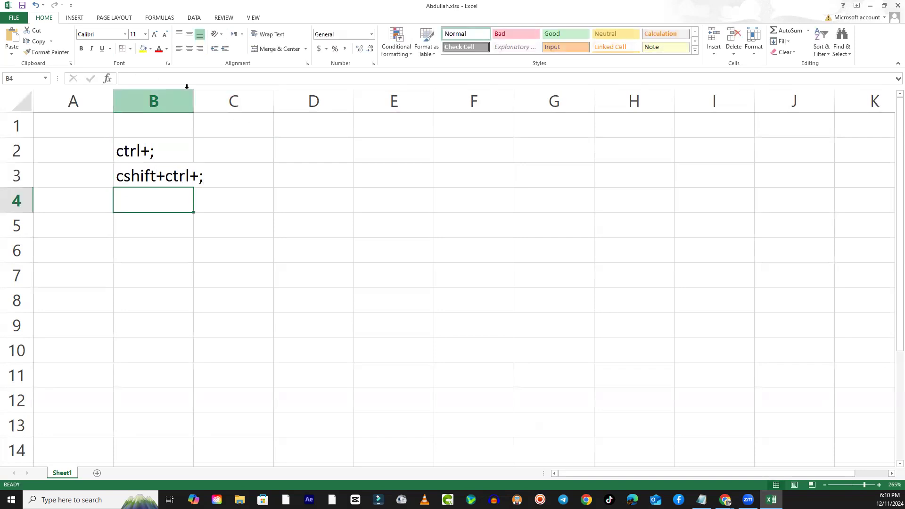
drag(194, 98, 225, 98)
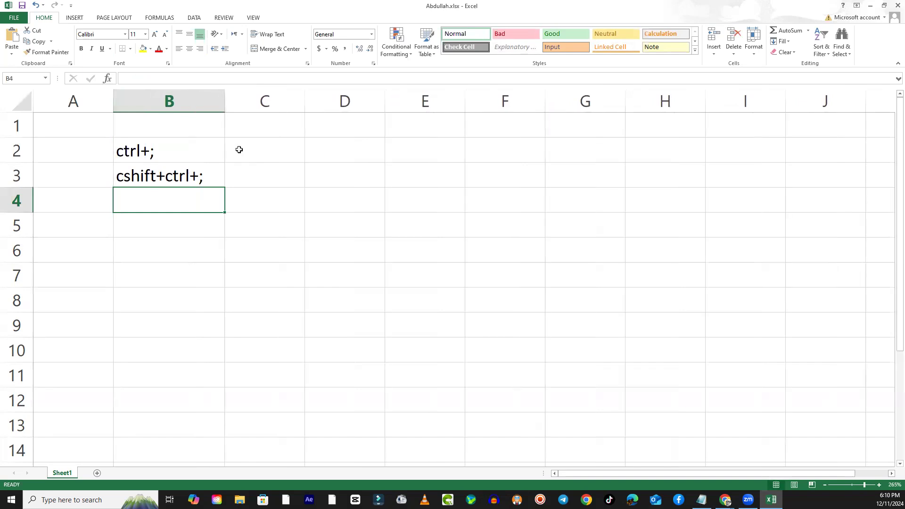
- Insert the current date in cell C2 and the current time in cell C3
click(240, 150)
key(ctrl+semicolon)
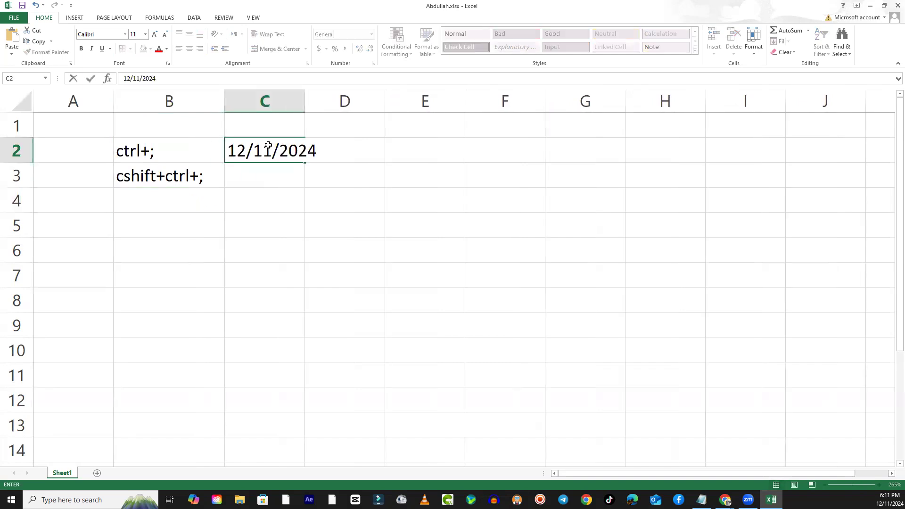
key(Return)
key(ctrl+shift+semicolon)
key(Return)
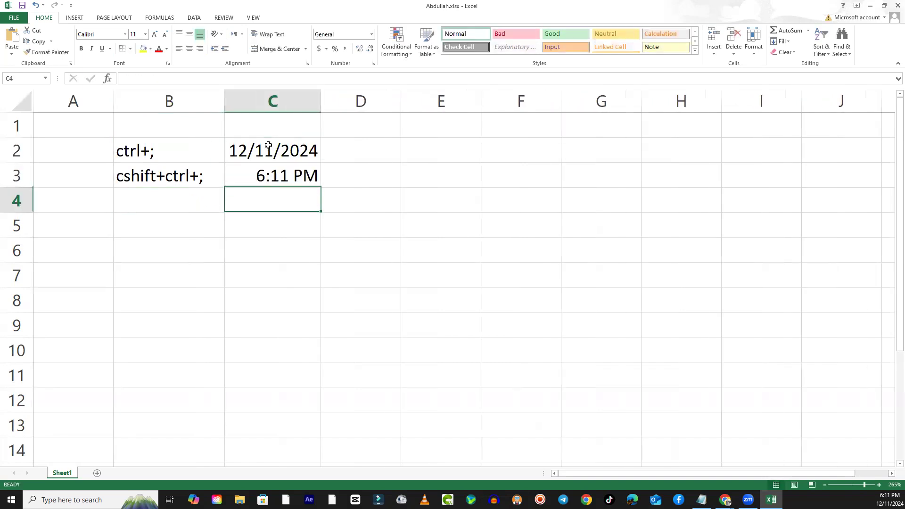
click(414, 225)
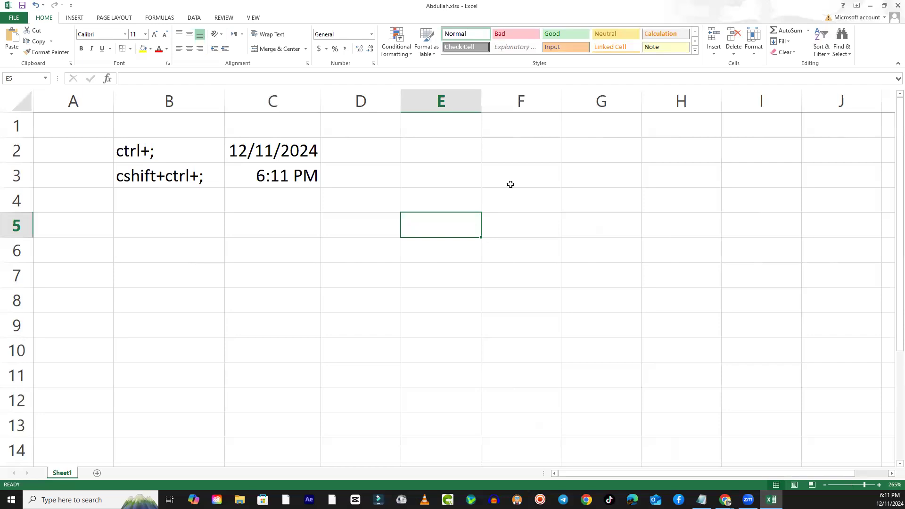
click(548, 261)
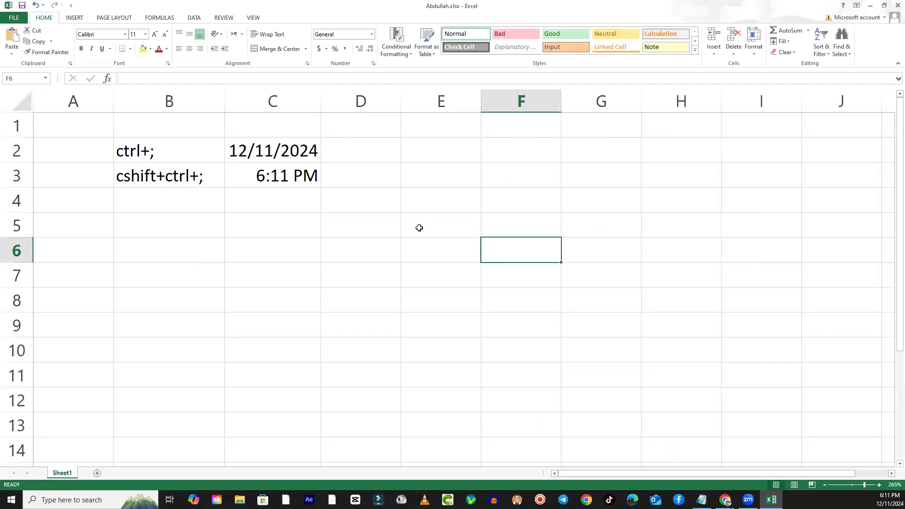
scroll(588, 200, down, 3)
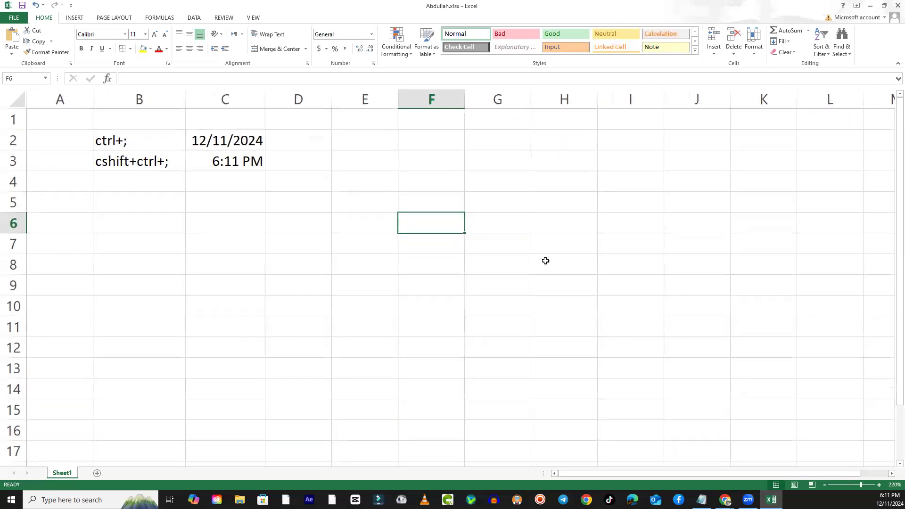
click(457, 291)
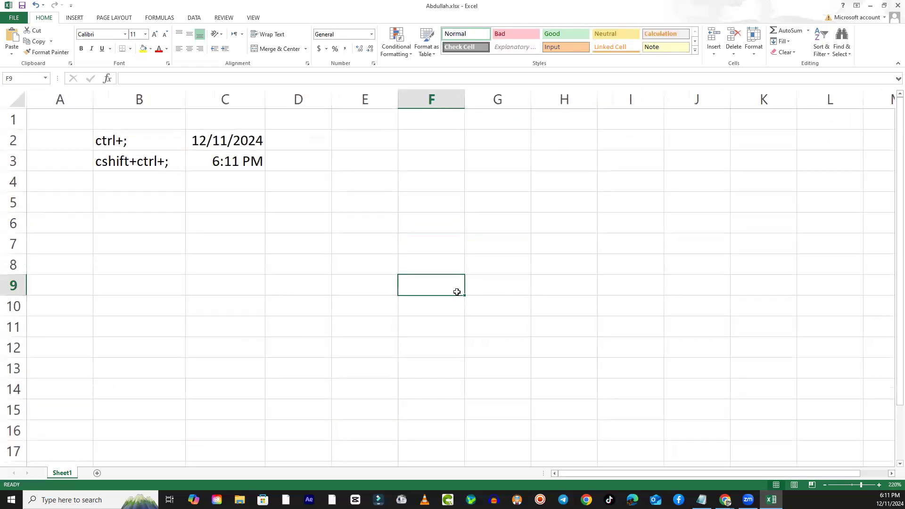
- Enter the numbers 1 through 7 down column E, from cell E2 to E8
click(360, 140)
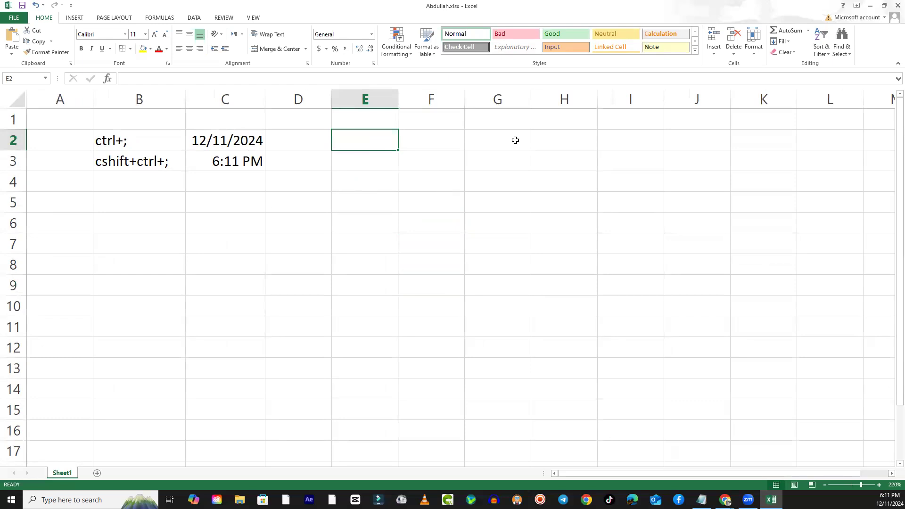
text(1)
key(Return)
text(2)
key(Return)
text(3)
key(Return)
text(4)
key(Return)
text(5)
key(Return)
text(6)
key(Return)
text(7)
key(ctrl+Return)
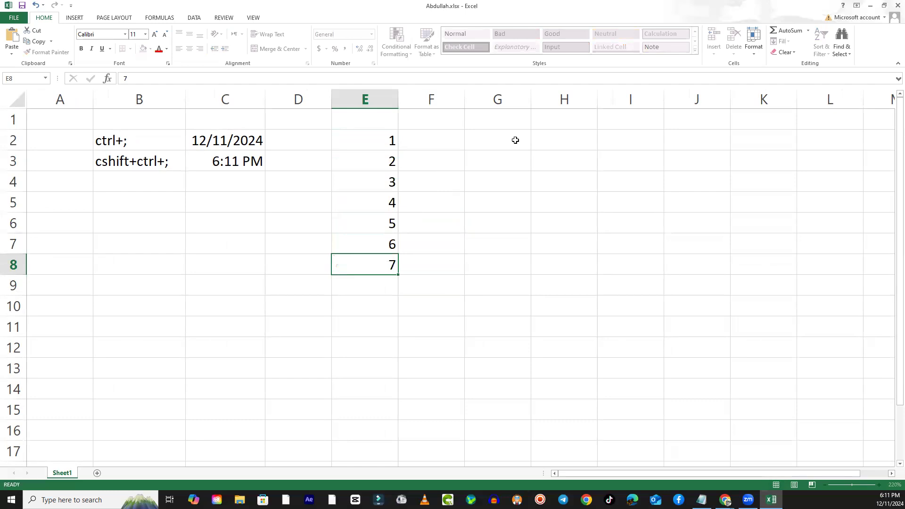
key(Right)
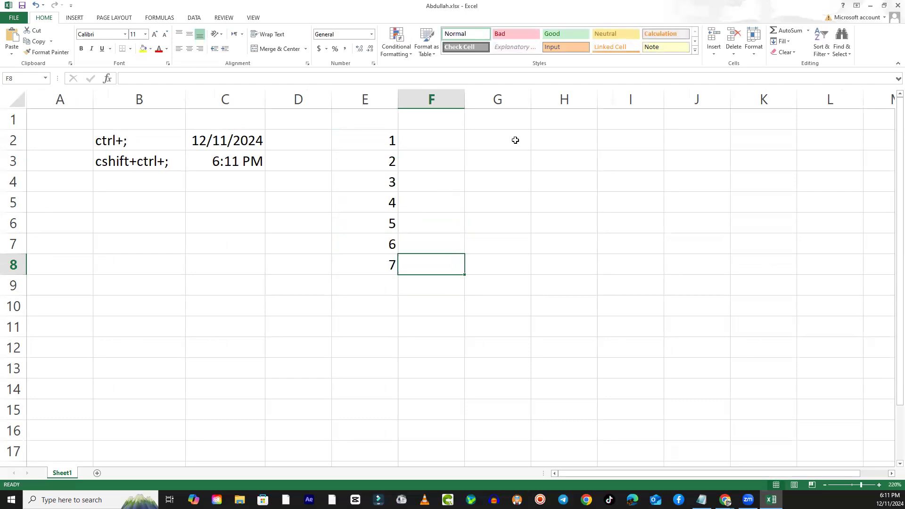
key(Down)
key(Left)
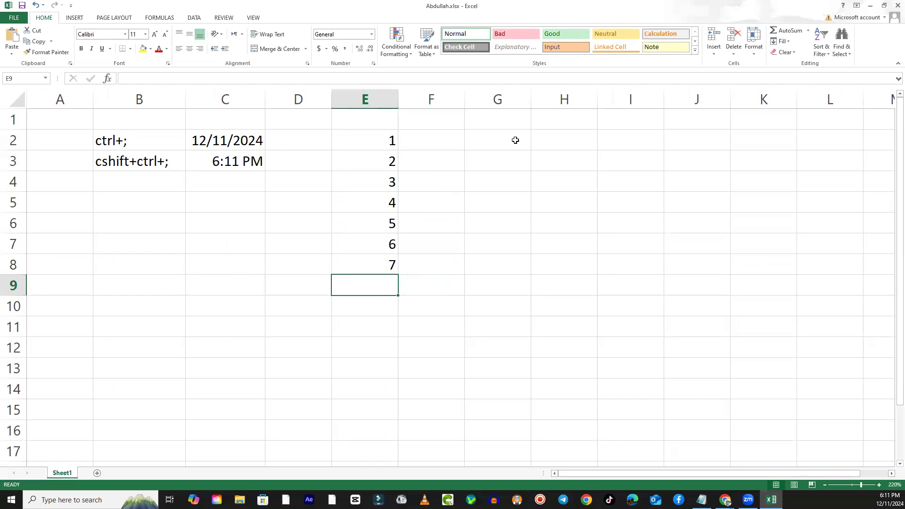
key(Up)
key(Up)
key(Up)
key(Up)
key(Up)
key(Up)
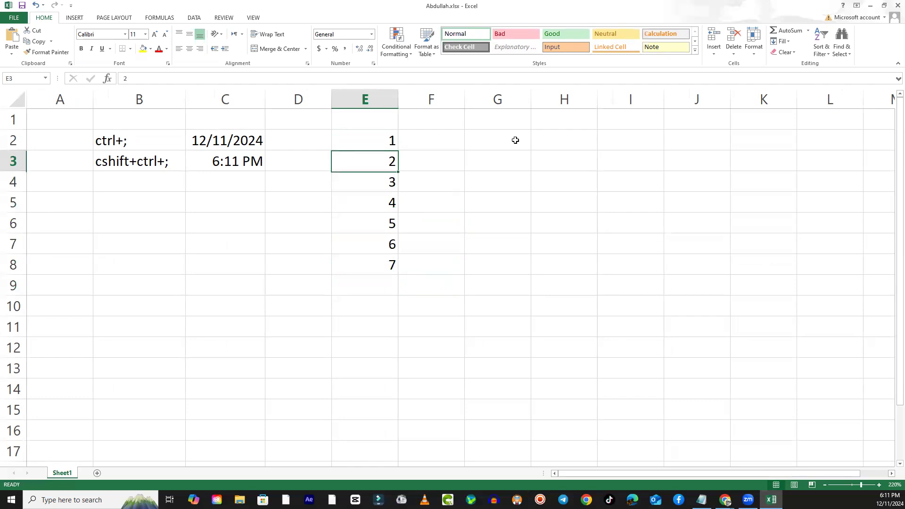
key(Up)
key(Right)
key(Left)
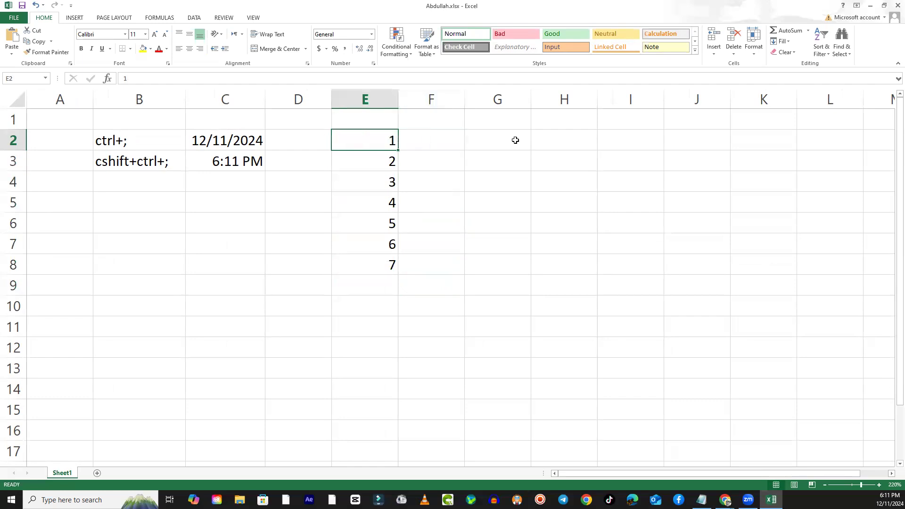
- Clear the numbers in cells E3 to E8, keeping only the 1 in E2
key(Down)
key(shift+Down)
key(shift+Down)
key(shift+Down)
key(shift+Down)
key(shift+Down)
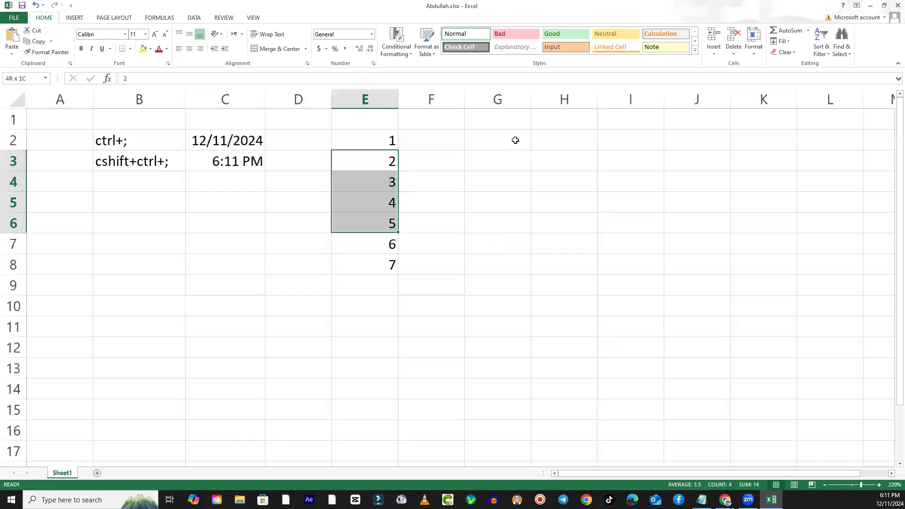
key(Delete)
key(Up)
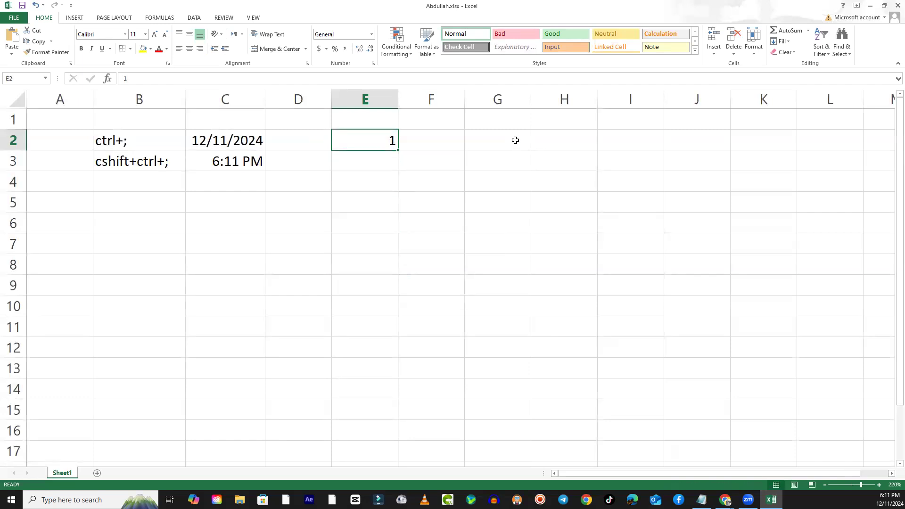
key(Down)
key(Down)
key(Down)
key(Up)
key(Up)
key(Up)
- Copy the 1 in E2 down to E11 and the text in B3 down to B9 by autofill
drag(399, 149, 420, 329)
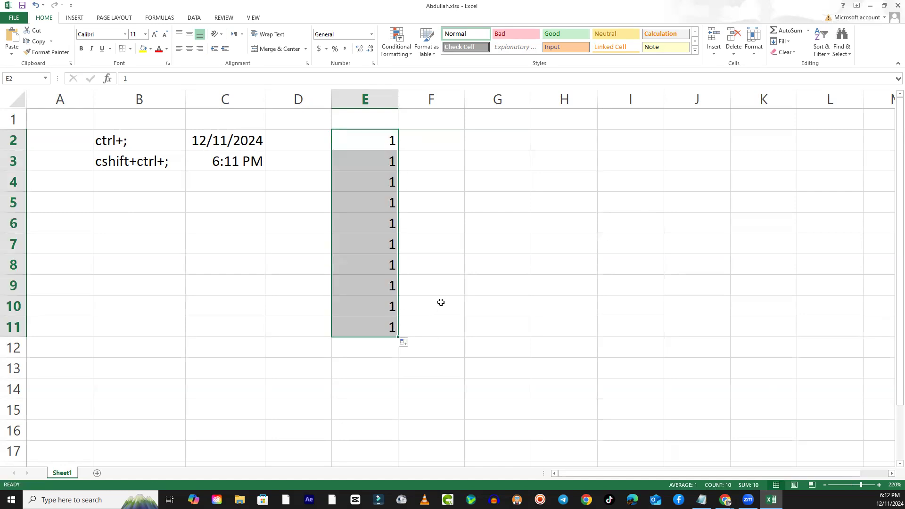
click(159, 166)
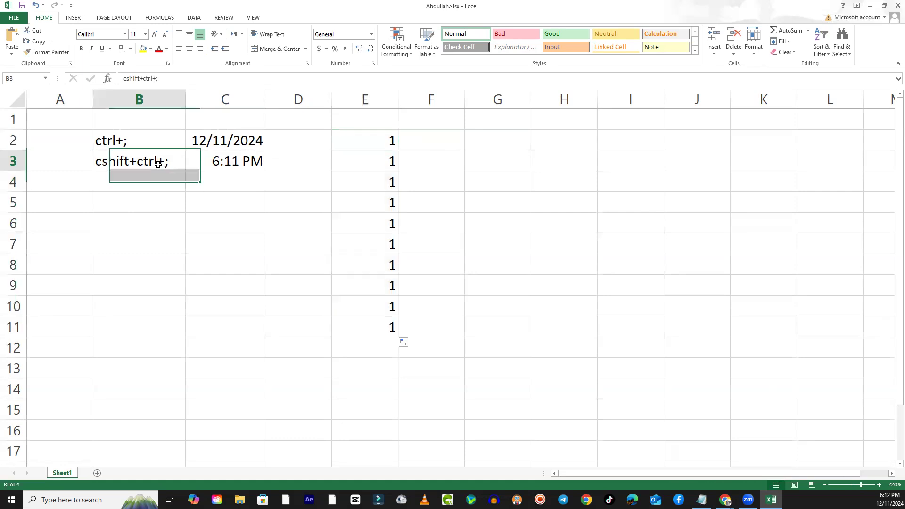
drag(183, 172, 182, 290)
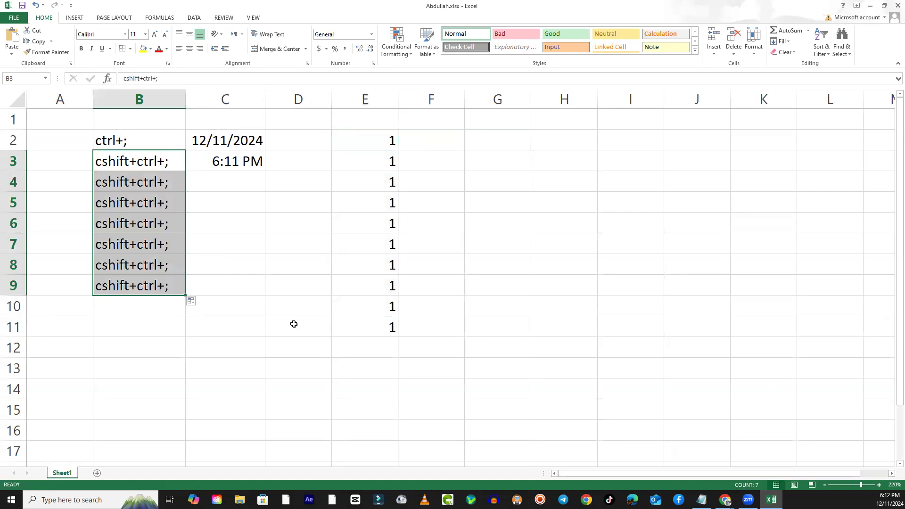
- Clear cells E3 to E11 and autofill from E2 down to E12 as a series from 1 to 11
drag(388, 161, 362, 326)
key(Delete)
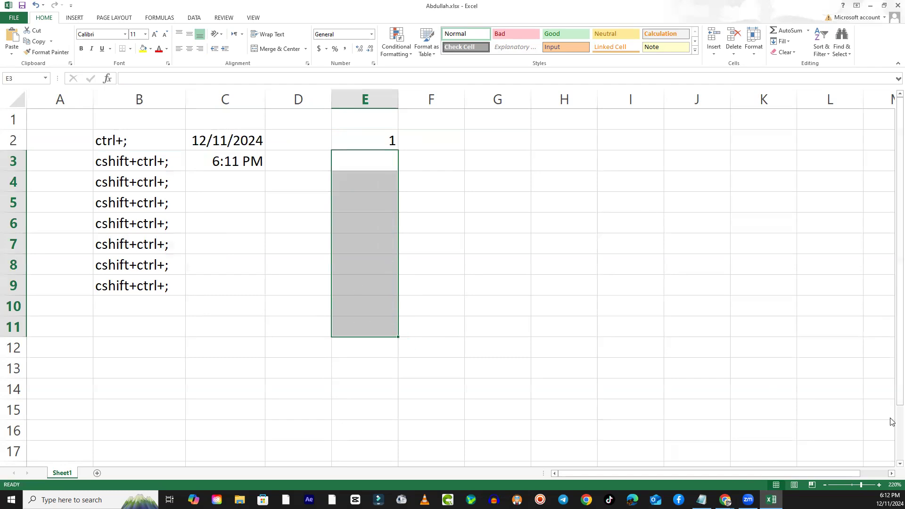
click(366, 139)
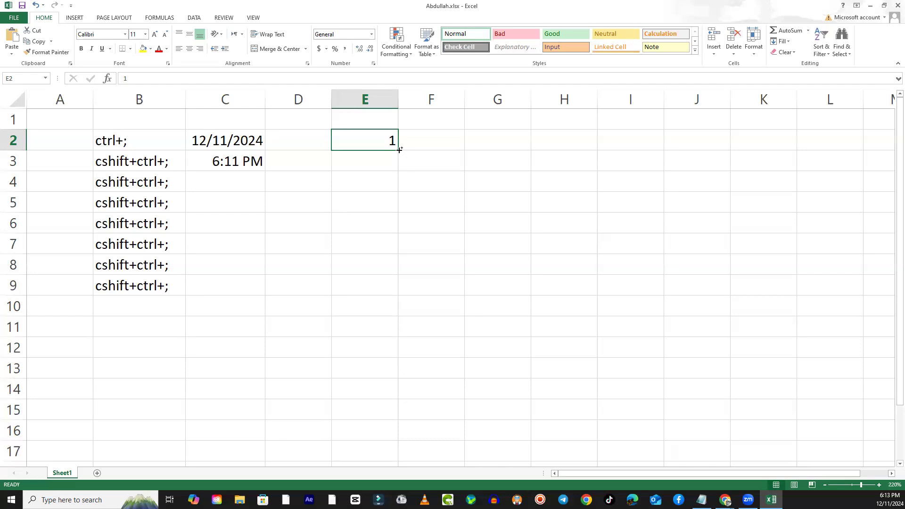
drag(399, 149, 408, 351)
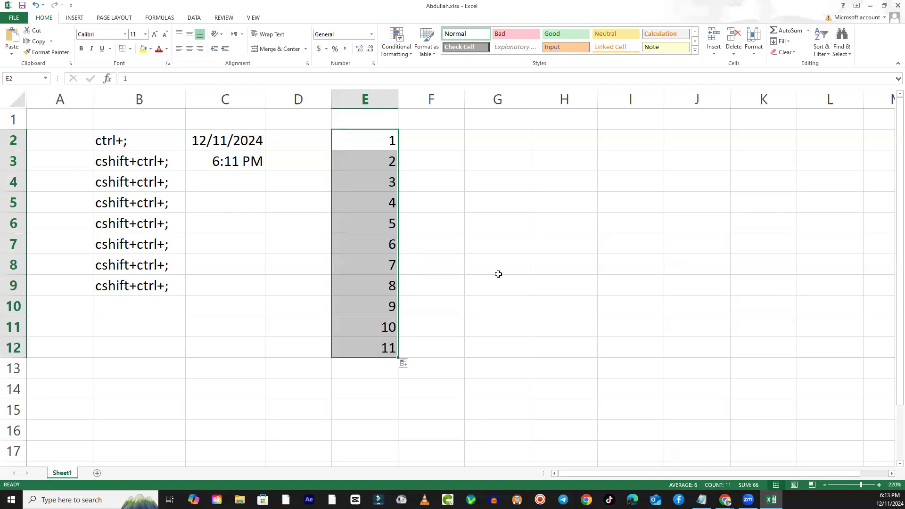
- Enter 5 in cell F2 and autofill it down to F12 as a series from 5 to 15
click(430, 151)
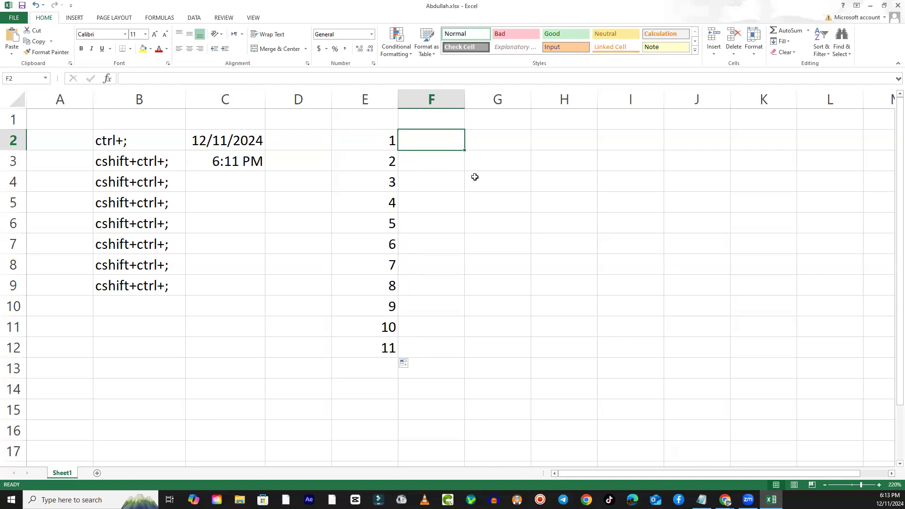
text(5)
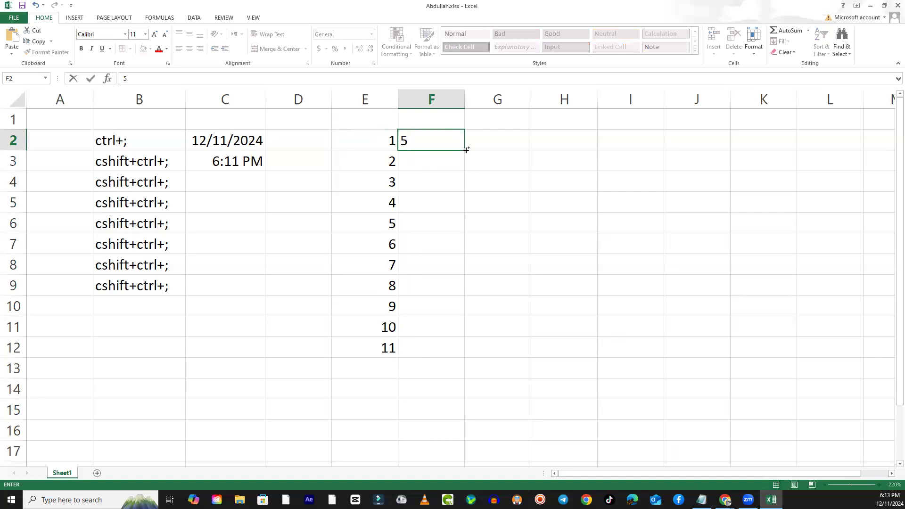
drag(466, 150, 475, 350)
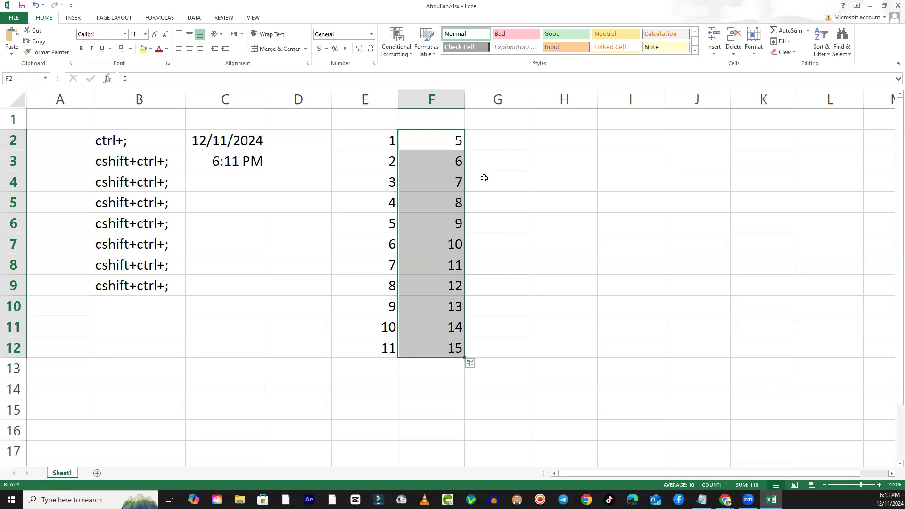
- Enter 0 in cell G2 and autofill it down to G9 as a series from 0 to 7
click(509, 138)
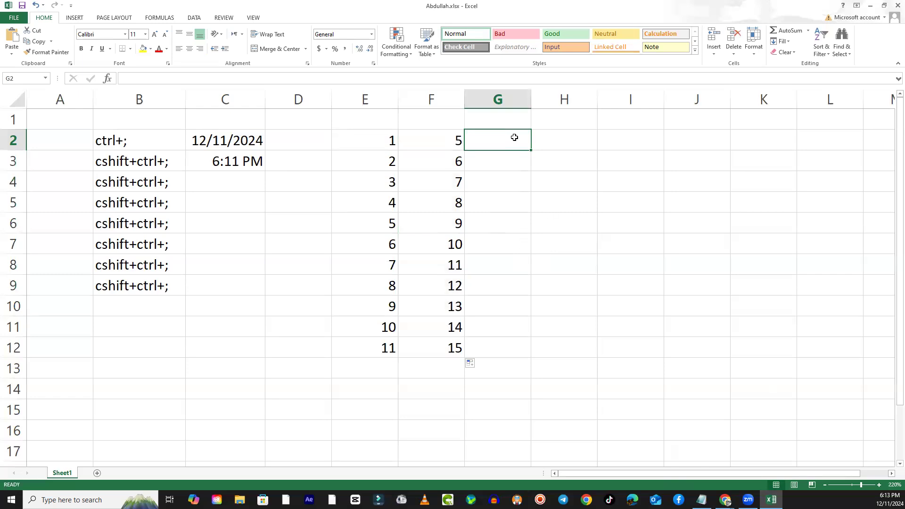
text(0)
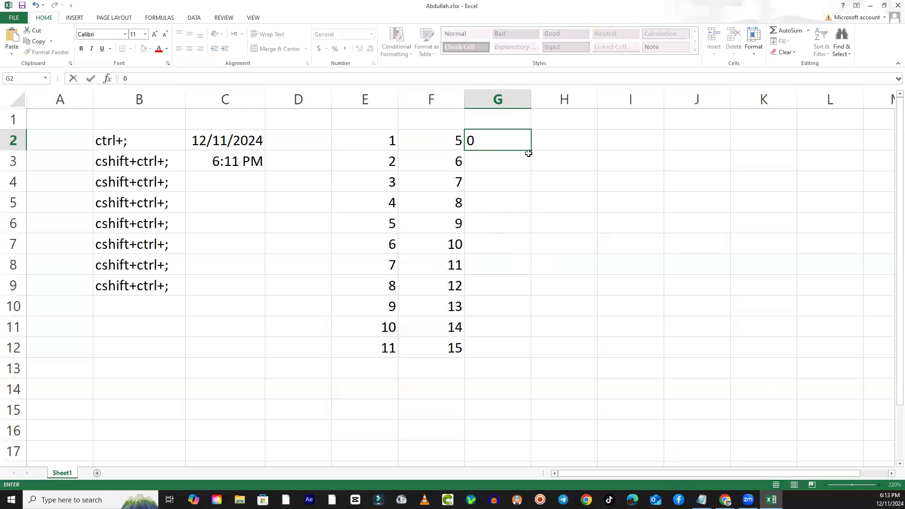
drag(531, 152, 532, 291)
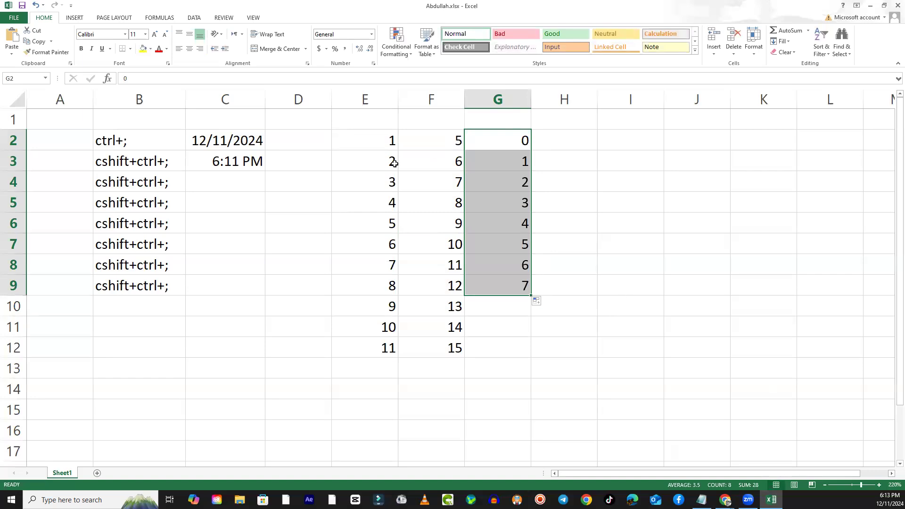
- Clear cells E2 to H12 and enter 1, 10 and 20 in cells E2, F2 and G2
drag(385, 140, 538, 336)
key(Delete)
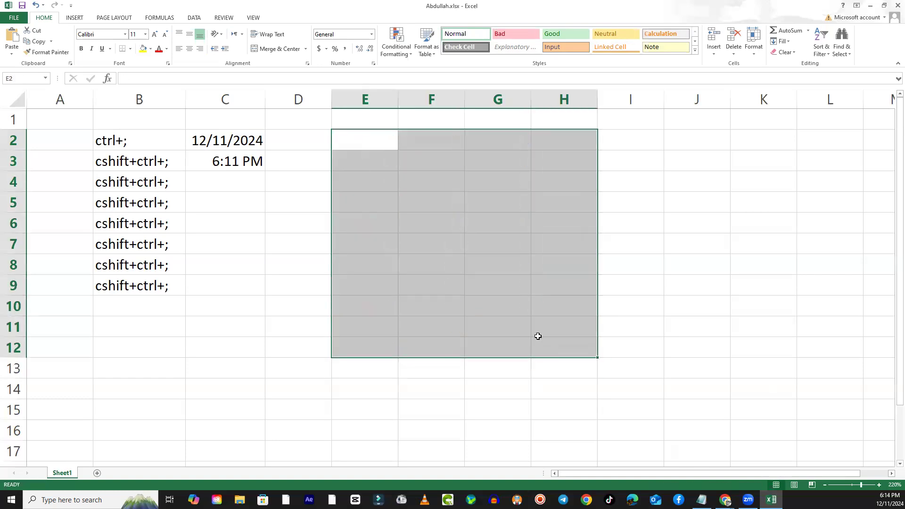
click(372, 139)
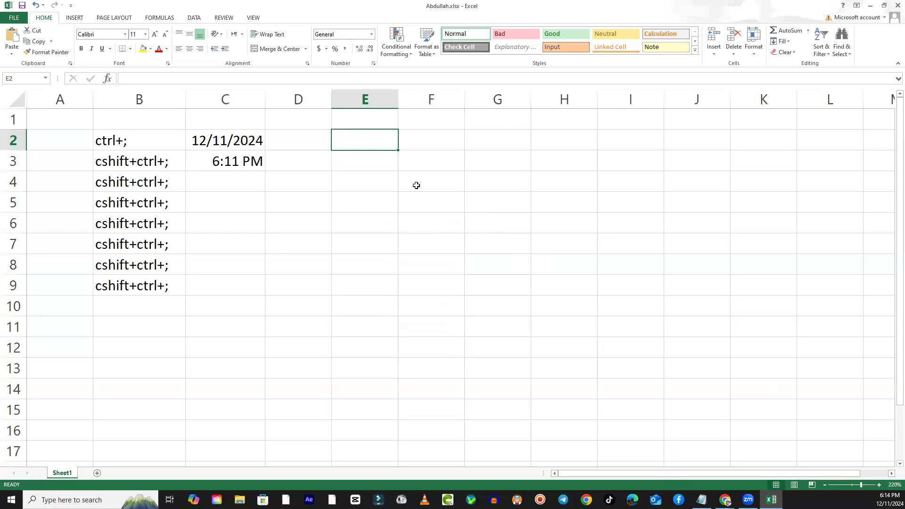
text(1)
key(Tab)
text(10)
key(Tab)
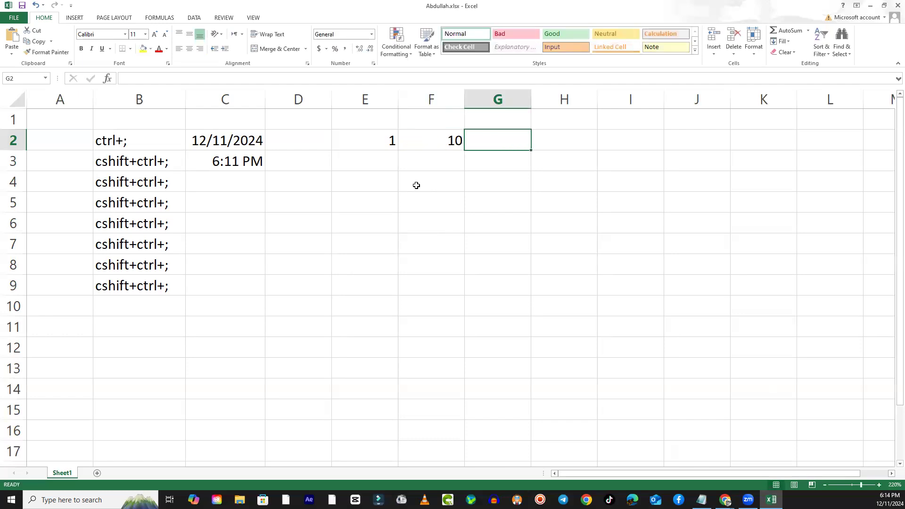
text(20)
click(599, 259)
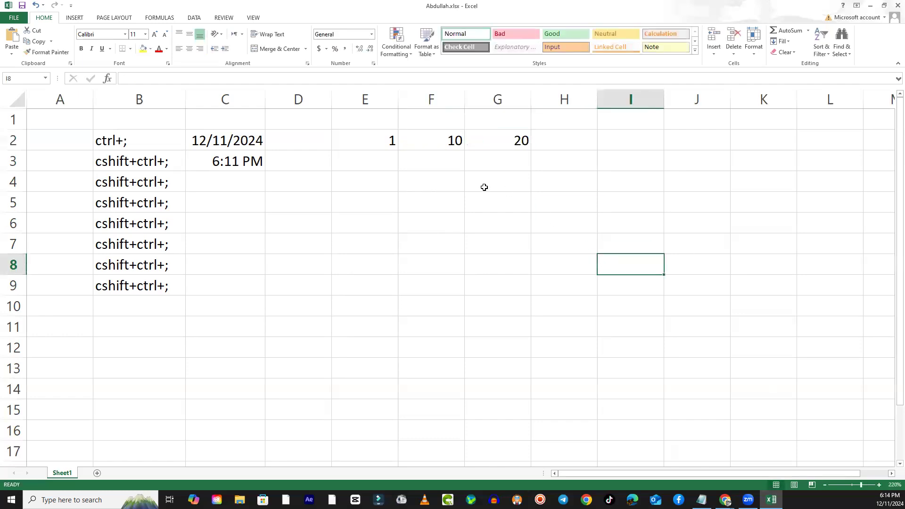
- Autofill the values in E2 to G2 together down to row 13
drag(363, 137, 510, 142)
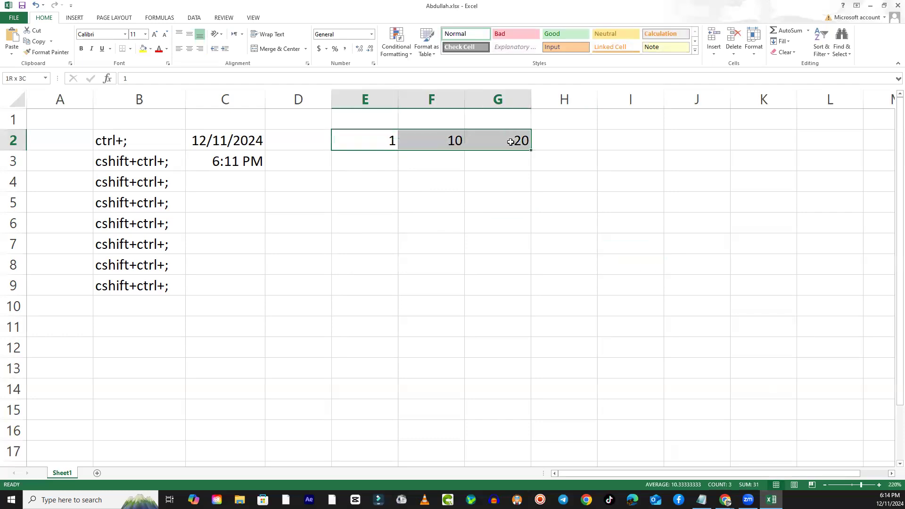
click(406, 192)
drag(384, 143, 512, 137)
drag(531, 150, 533, 370)
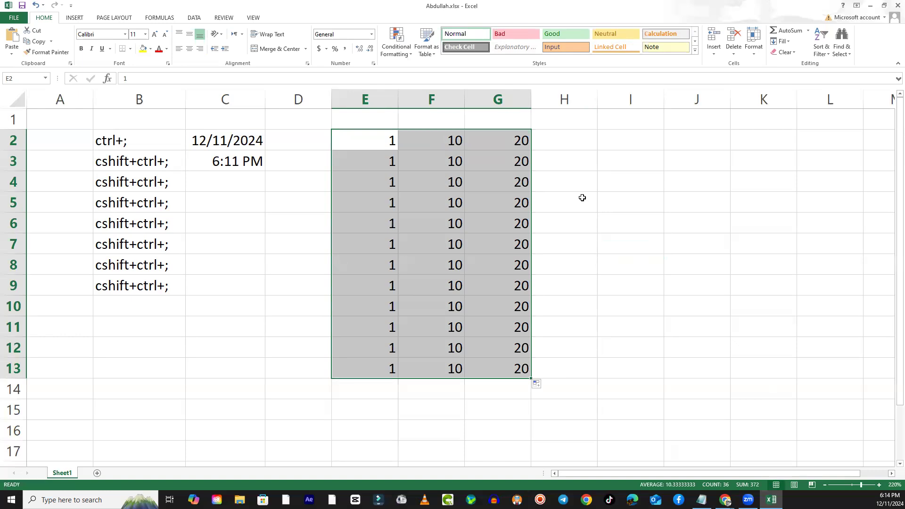
click(567, 181)
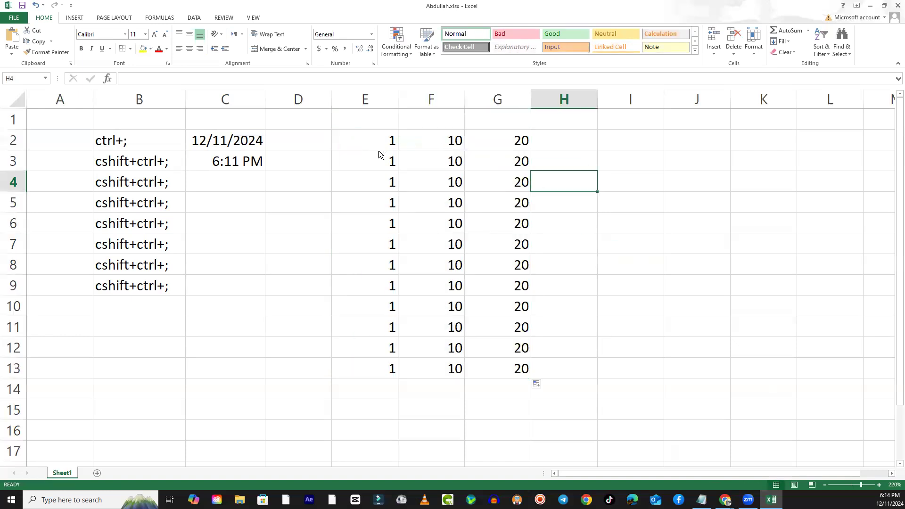
- Undo the last autofill and fill E2 to G2 together down to row 7 instead
key(ctrl+z)
click(405, 217)
drag(385, 140, 519, 250)
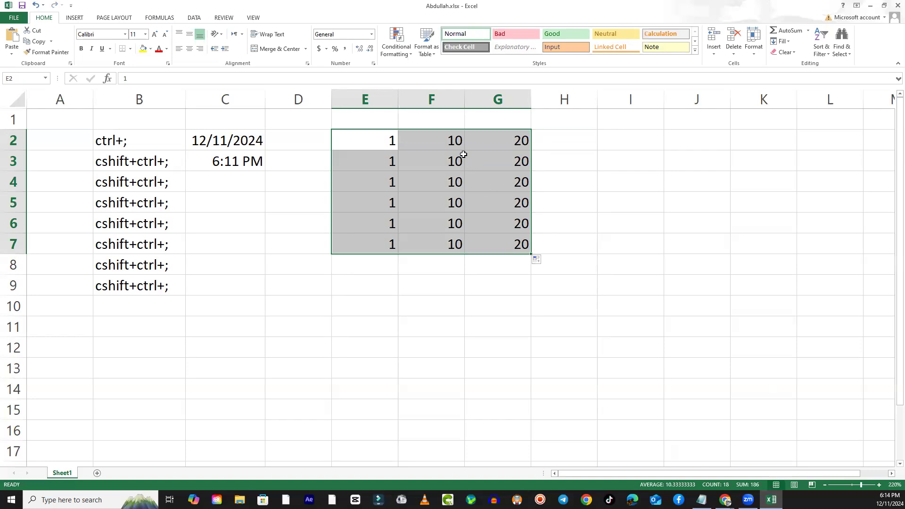
click(514, 300)
- Inspect the starting values in row 2 and the filled values down column G
click(382, 145)
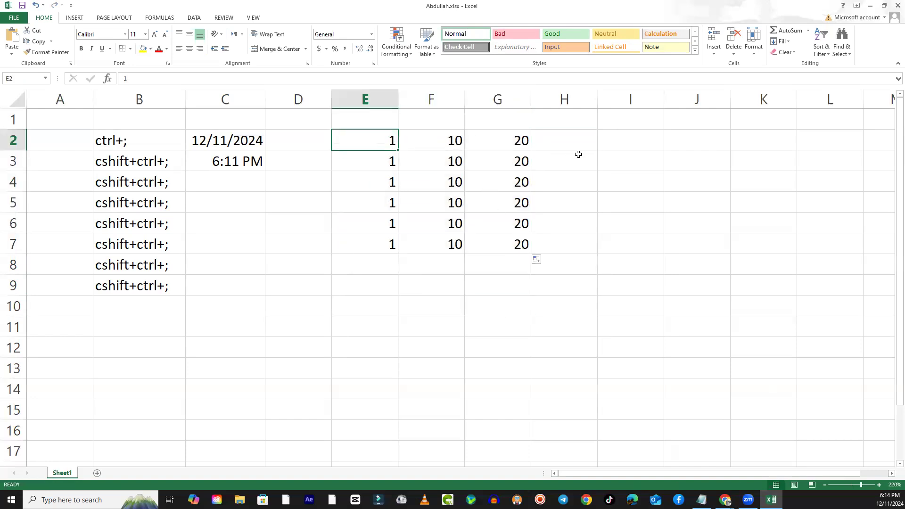
click(460, 144)
click(524, 141)
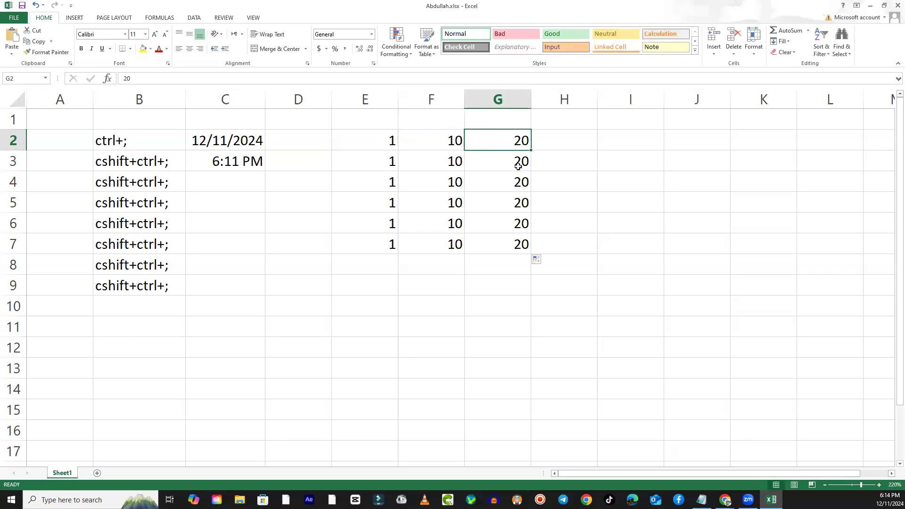
click(518, 166)
click(519, 187)
click(521, 199)
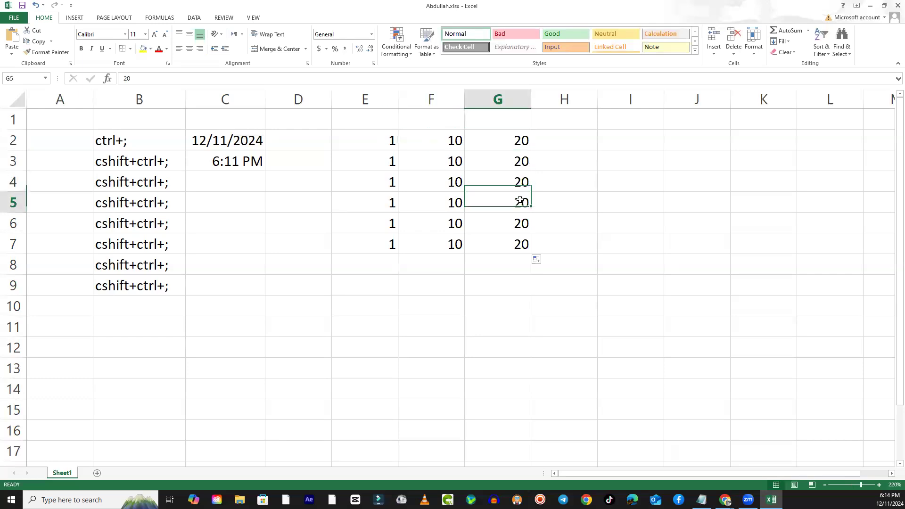
click(524, 225)
- Clear the filled values in cells E3 to G7
drag(397, 161, 529, 246)
key(Delete)
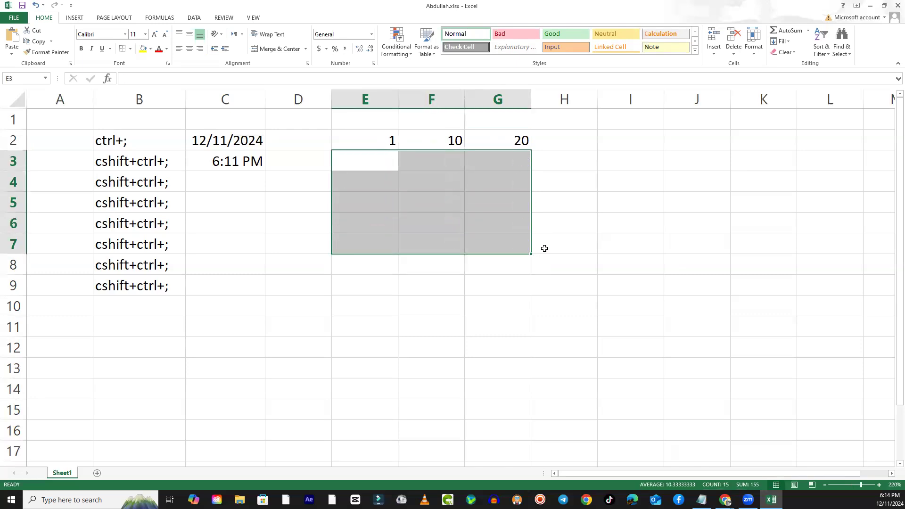
click(512, 299)
- Try to autofill E2 to G2 together downwards once more, and undo the attempts
drag(383, 140, 543, 290)
key(ctrl+z)
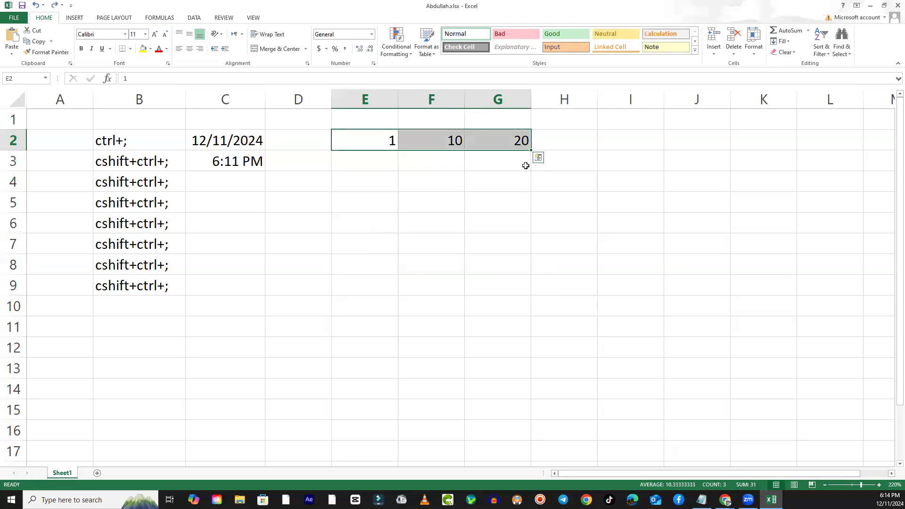
drag(533, 150, 564, 324)
key(ctrl+z)
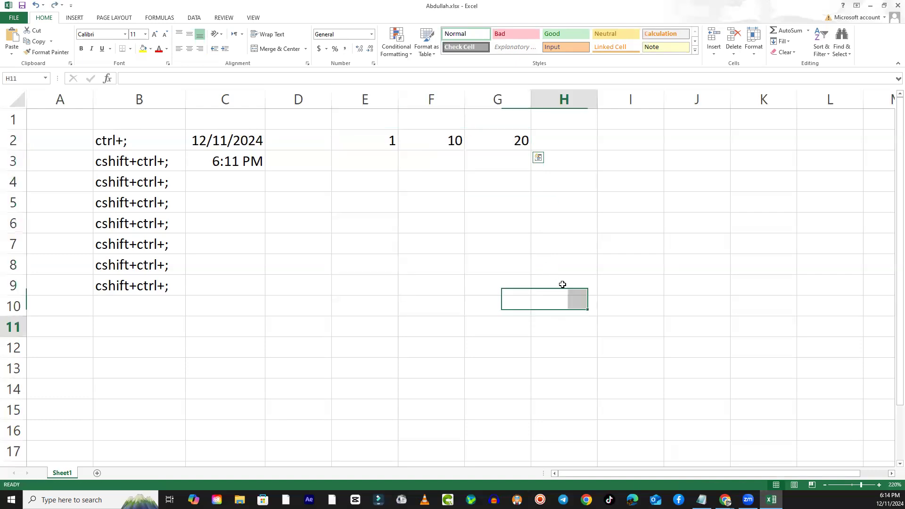
- Autofill series separately in each column: G2 down to G11 (20 to 29), F2 down to F10 (10 to 18), E2 down to E9 (1 to 8)
click(509, 140)
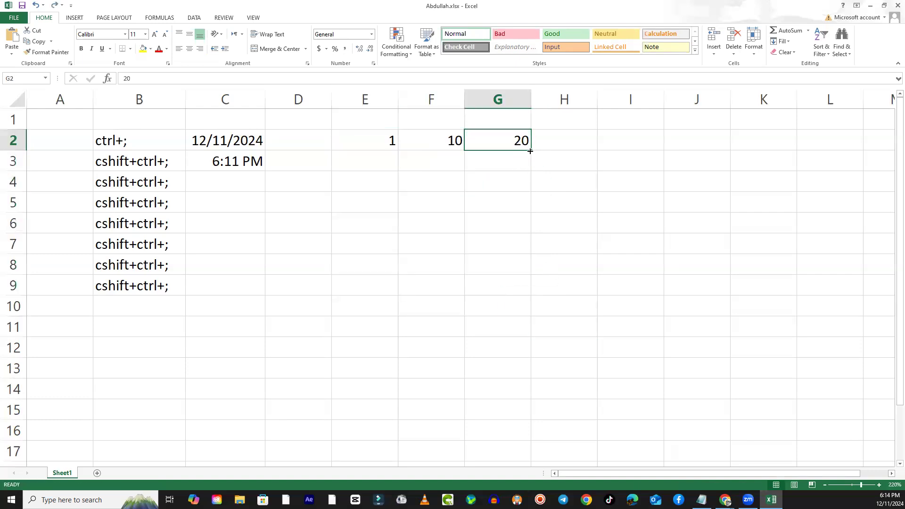
drag(530, 151, 535, 333)
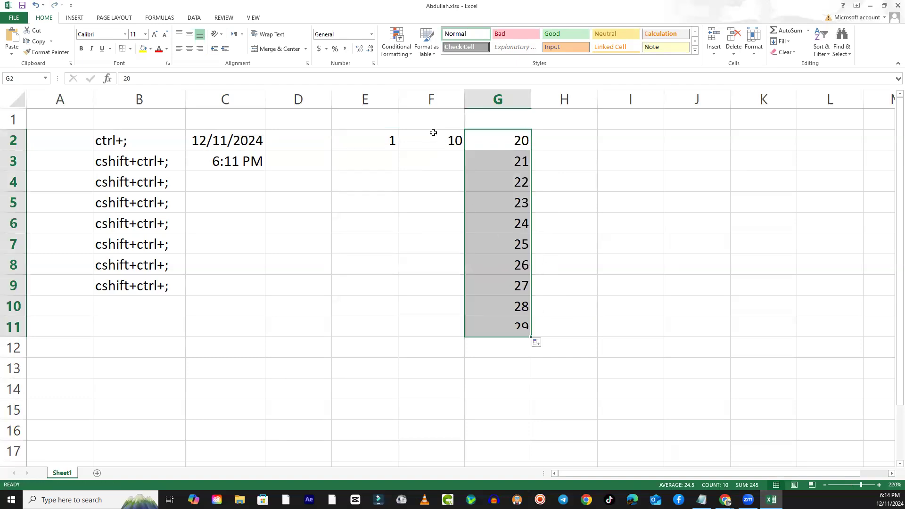
click(433, 137)
drag(466, 150, 467, 319)
click(390, 142)
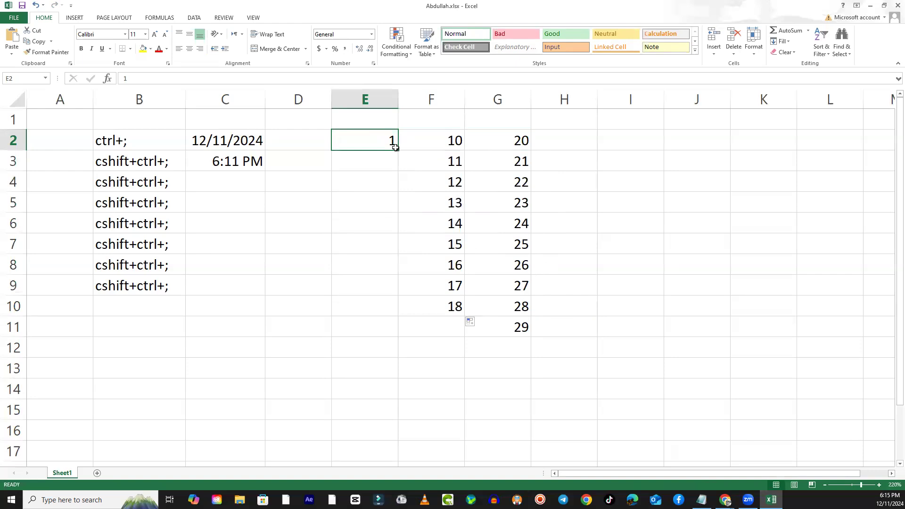
drag(398, 149, 399, 290)
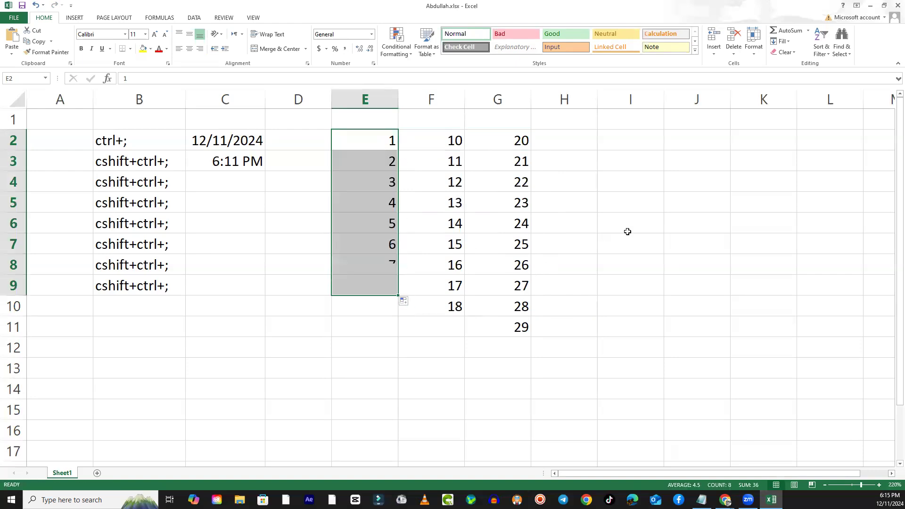
- Clear the filled series in E3 to H12 and the starting values in E2 to H2
drag(389, 158, 564, 344)
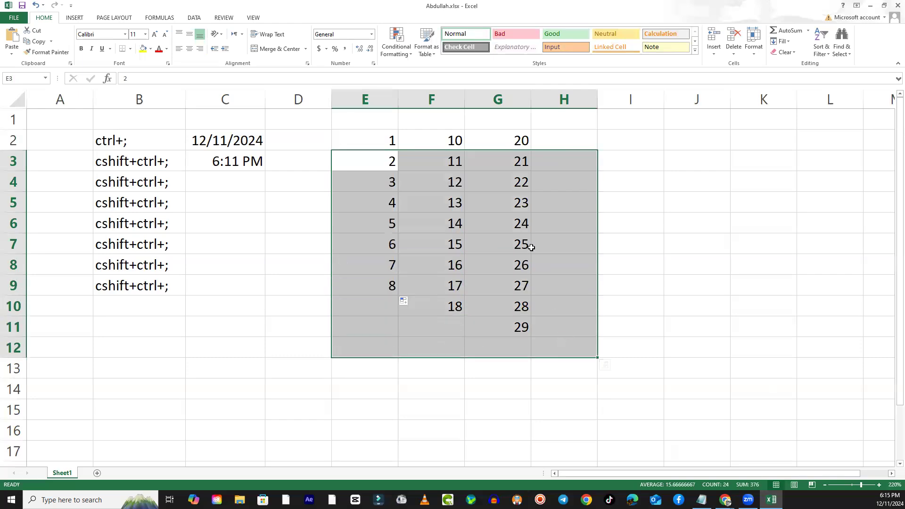
key(Delete)
click(531, 247)
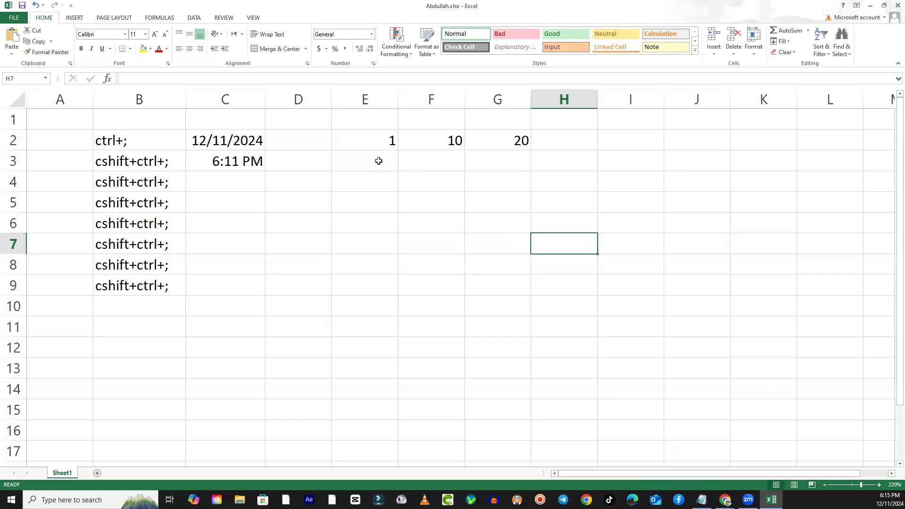
drag(384, 147, 531, 144)
key(Delete)
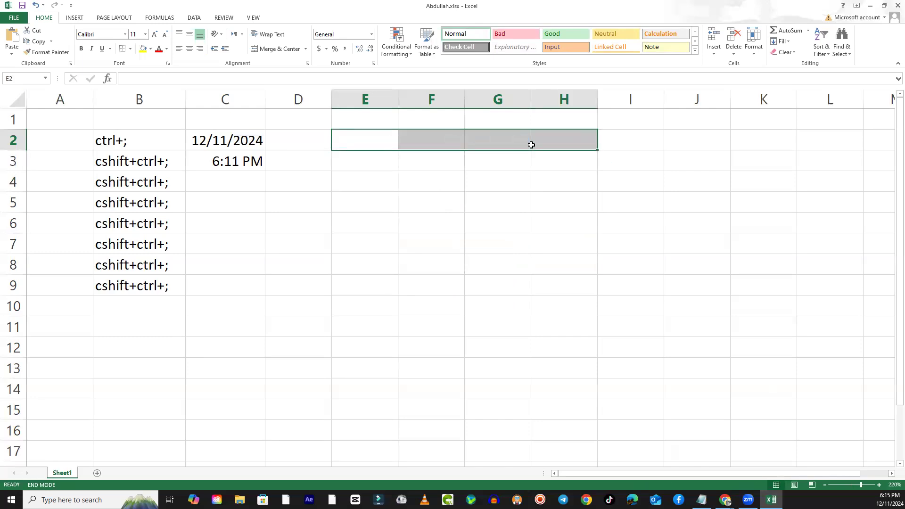
- Enter the odd numbers 1, 3, 5, 7 and 9 in cells E2 to E6
key(Left)
key(Left)
key(Right)
key(Right)
key(Down)
key(Up)
text(1)
key(Return)
text(3)
key(Return)
text(5)
key(Return)
text(7)
key(Return)
text(9)
key(Return)
- Go through the odd numbers in column E to examine the interval between them
key(Up)
key(Up)
key(Up)
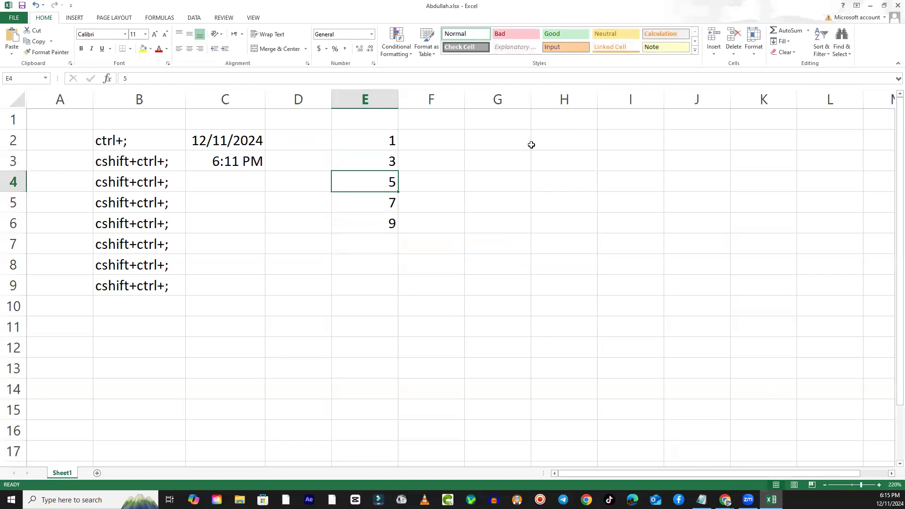
key(Up)
key(Up)
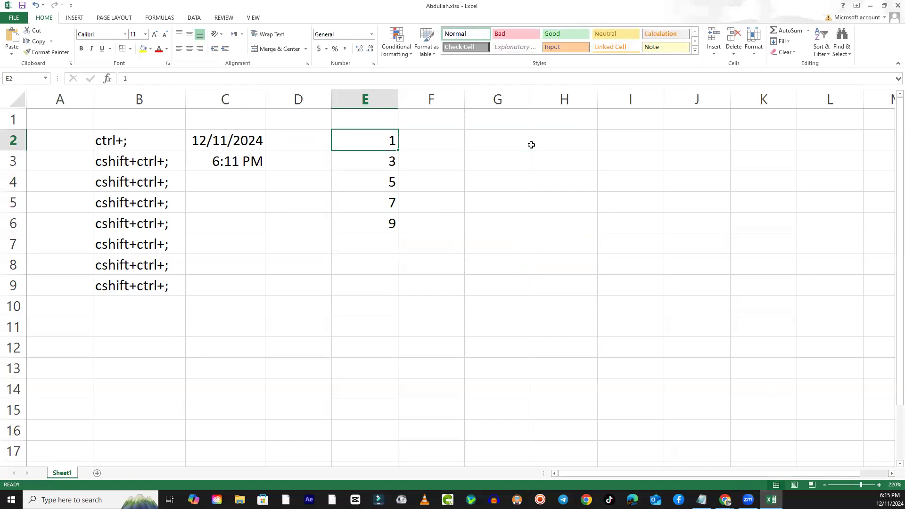
key(Down)
key(Down)
key(Up)
key(Up)
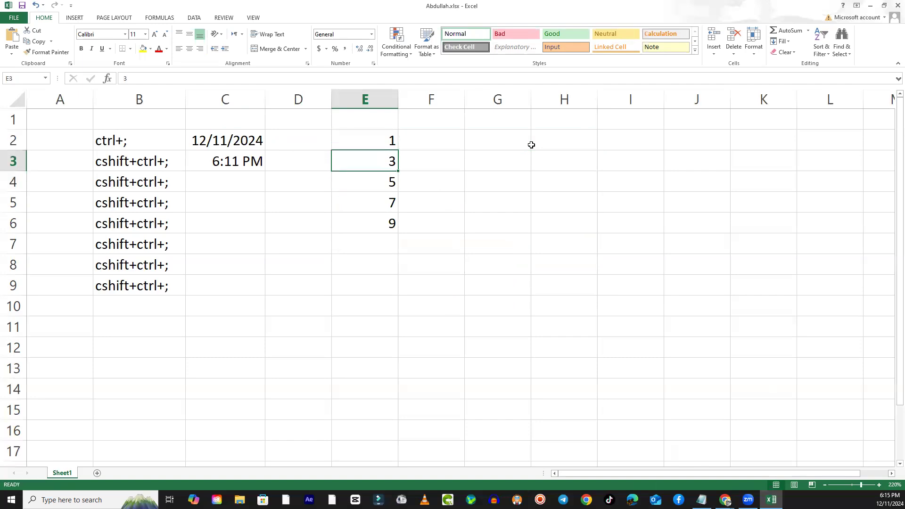
key(Down)
key(Down)
key(Up)
key(Up)
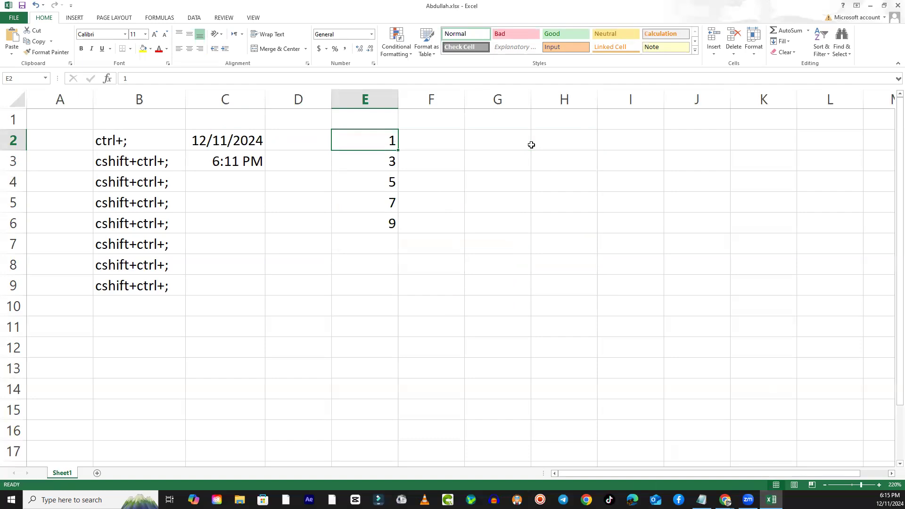
key(Down)
key(Down)
key(Down)
key(Down)
key(Down)
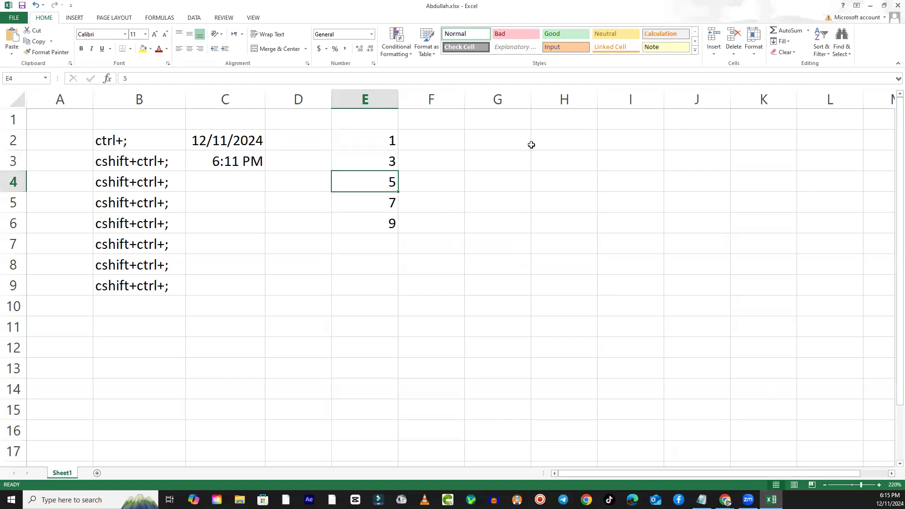
key(Up)
key(Up)
key(Up)
key(Up)
key(Up)
key(Up)
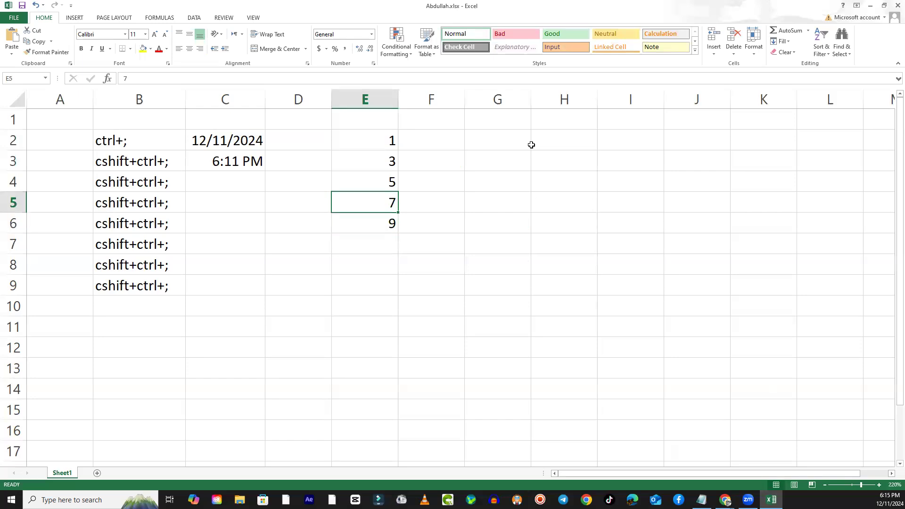
- Enter the heading "odd numbers" in cell E1 and fit column E to its width
text(o)
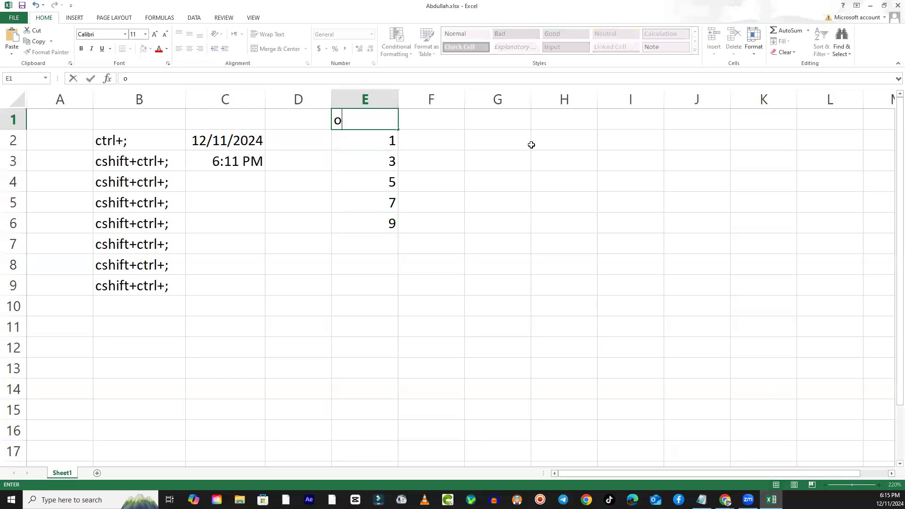
text(dd numbers)
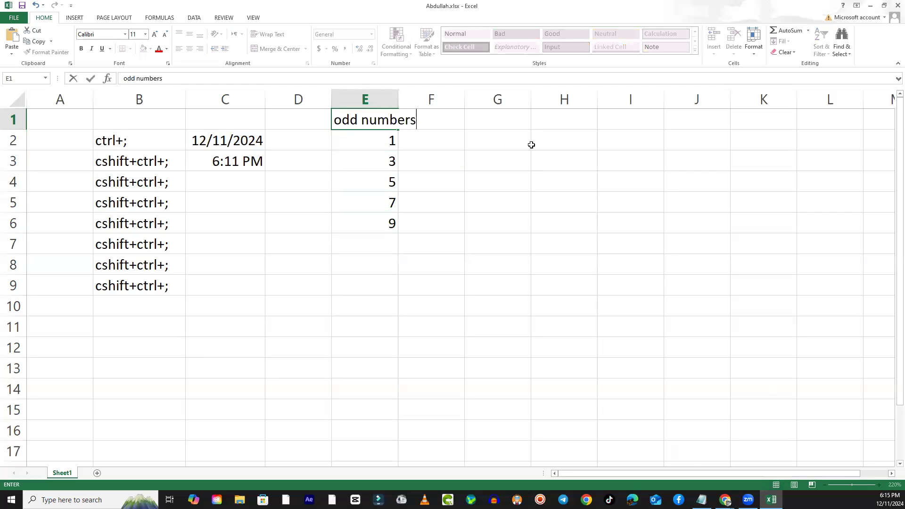
key(Return)
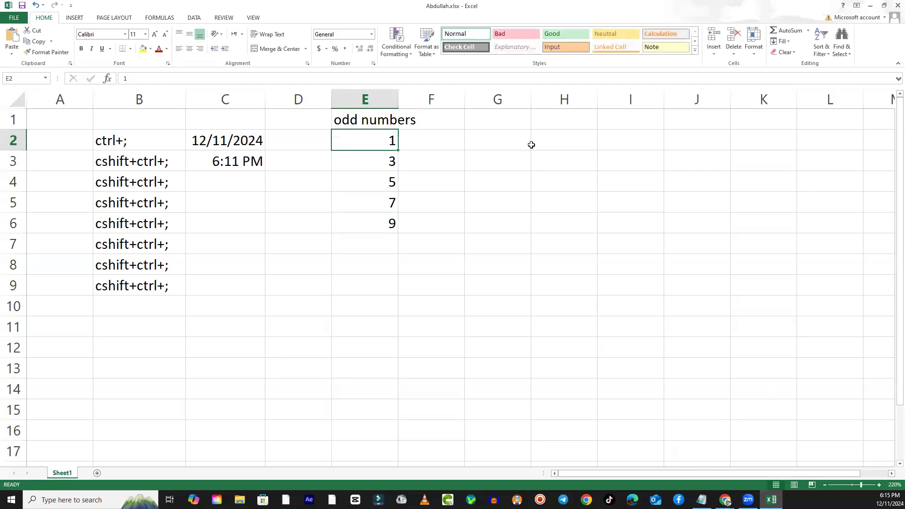
double_click(400, 100)
click(497, 276)
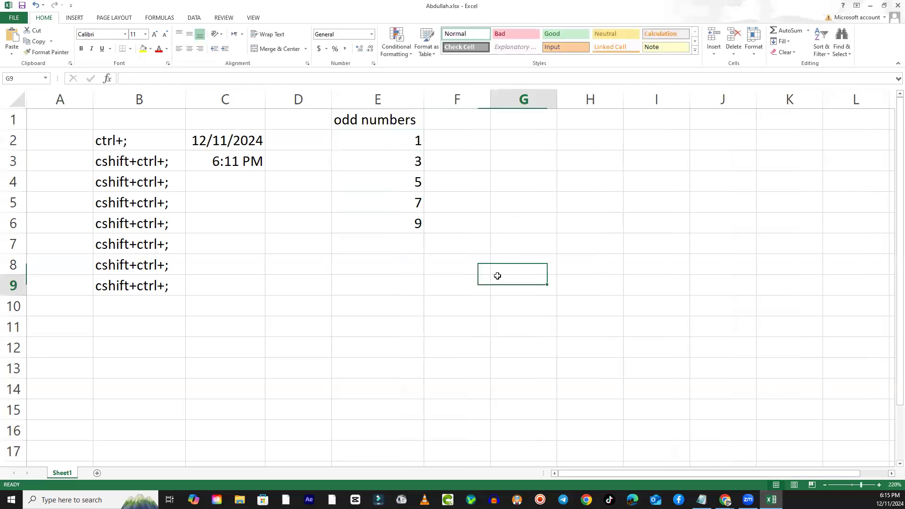
- Enter the heading "Even numbers" in cell F1 and widen column F so the heading fits
click(450, 118)
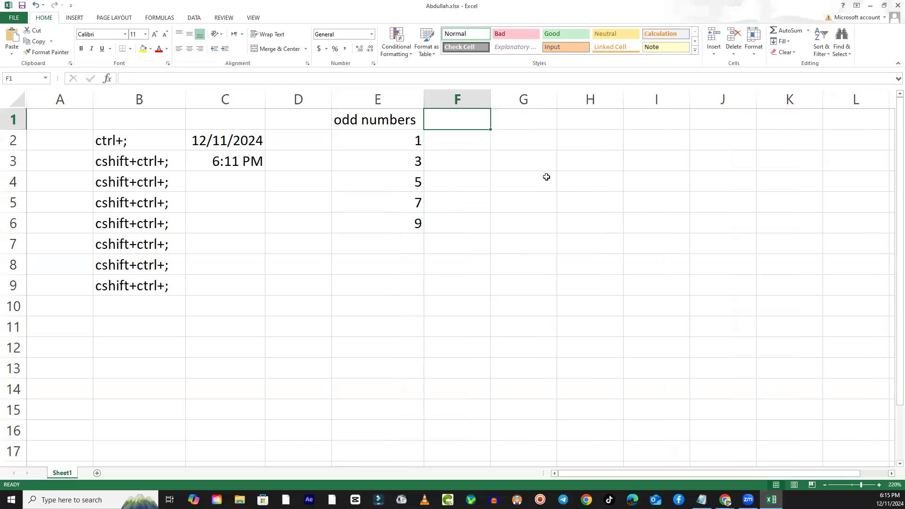
text(Even numbers)
key(Return)
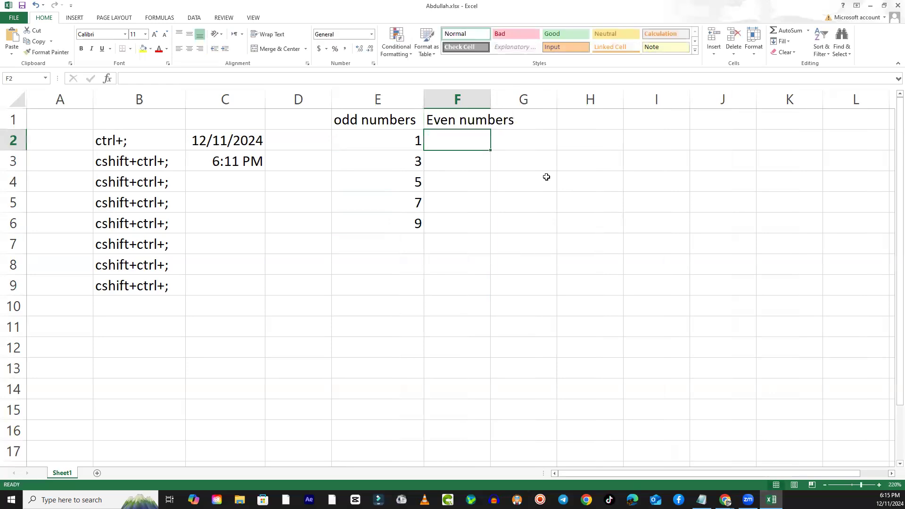
drag(491, 99, 522, 100)
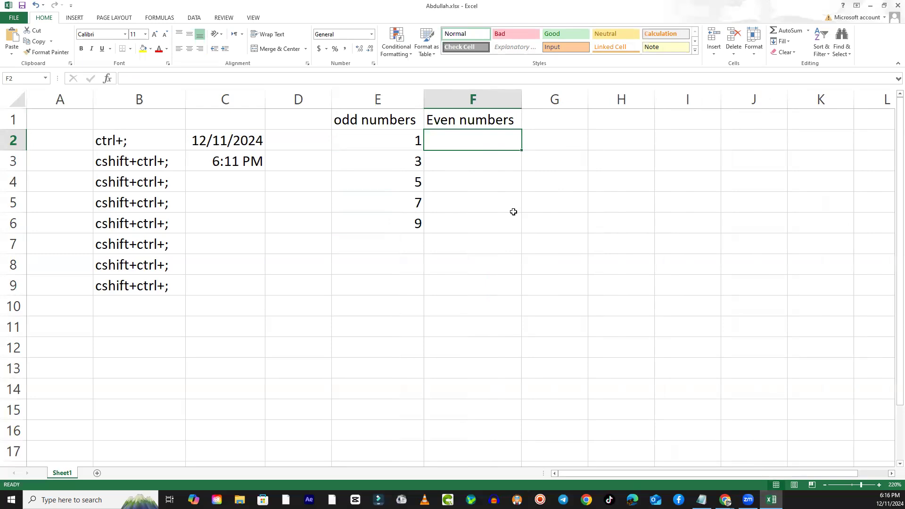
- Enter the even numbers 2, 4, 6, 8 and 10 in cells F2 to F6
text(2)
key(Return)
text(4)
key(Return)
text(6)
key(Return)
text(8)
key(Return)
text(2)
key(BackSpace)
text(10)
key(Return)
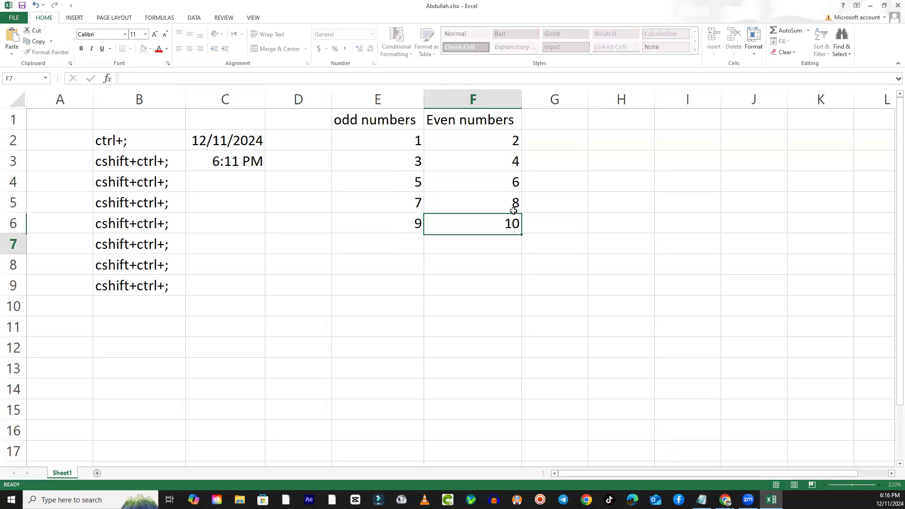
- Enter the division example 2/2=1 in cell G2, beside the first even number
drag(498, 137, 500, 222)
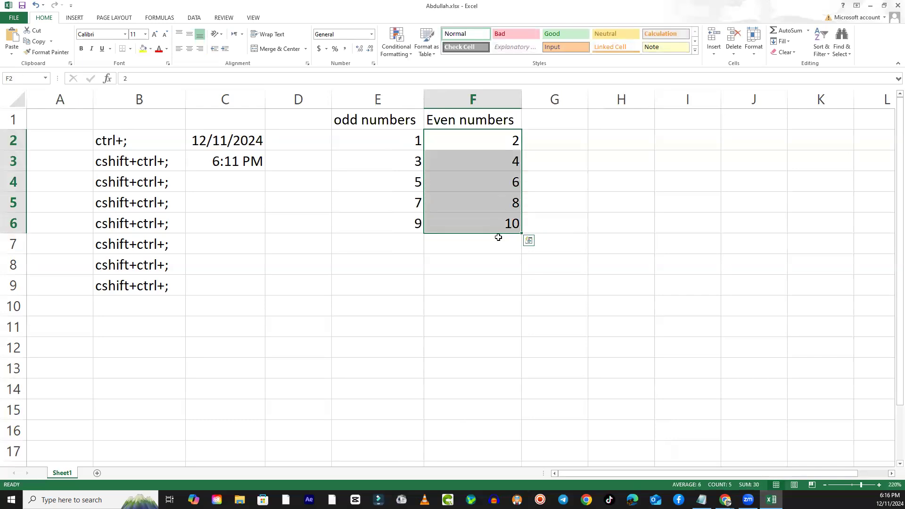
click(499, 236)
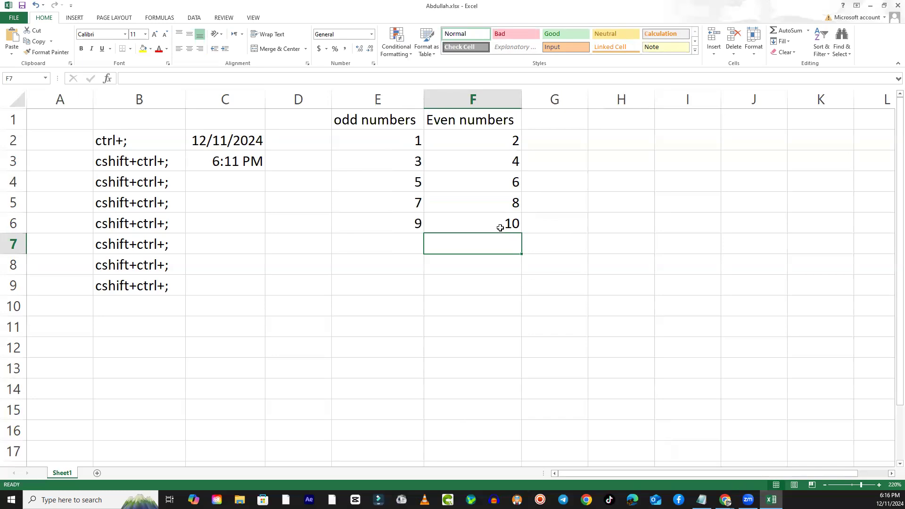
click(503, 211)
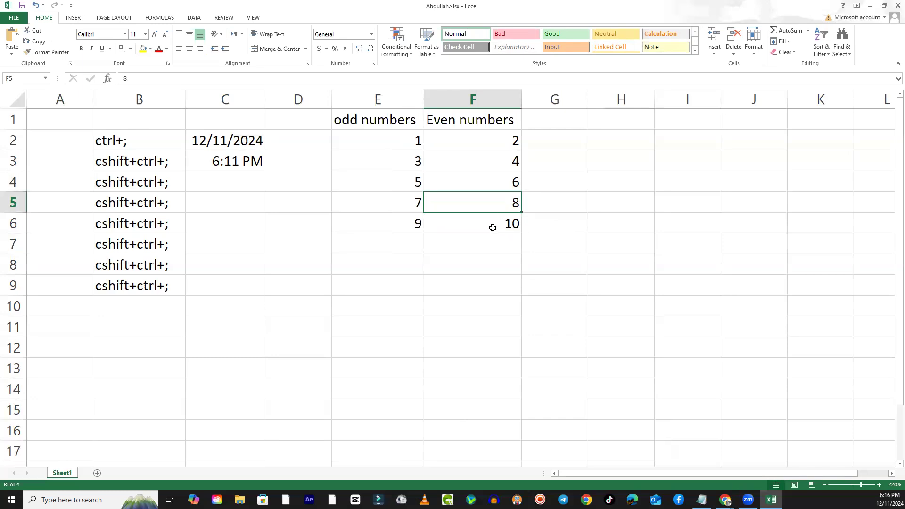
click(492, 225)
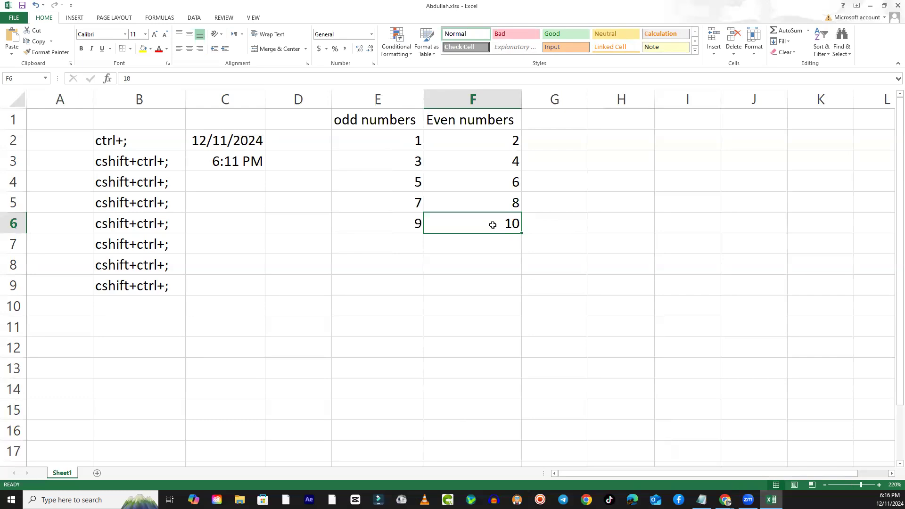
click(503, 142)
click(563, 141)
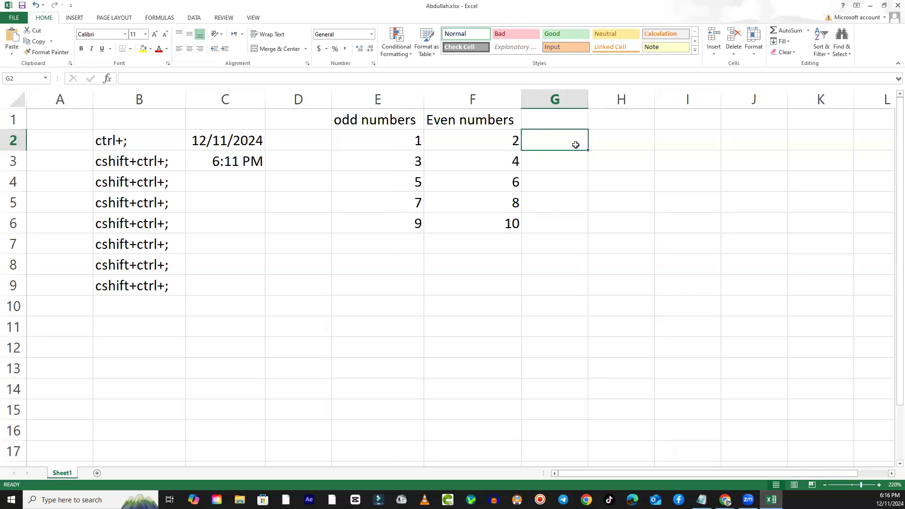
text(2/2=1)
key(Return)
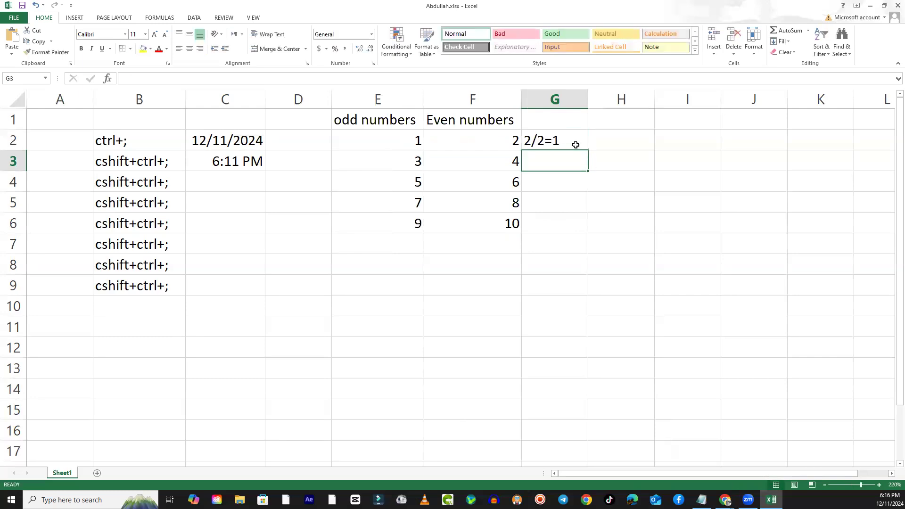
- Enter the division examples 4/2=2 in cell G3 and 6/2=3 in cell G4
text(4/2)
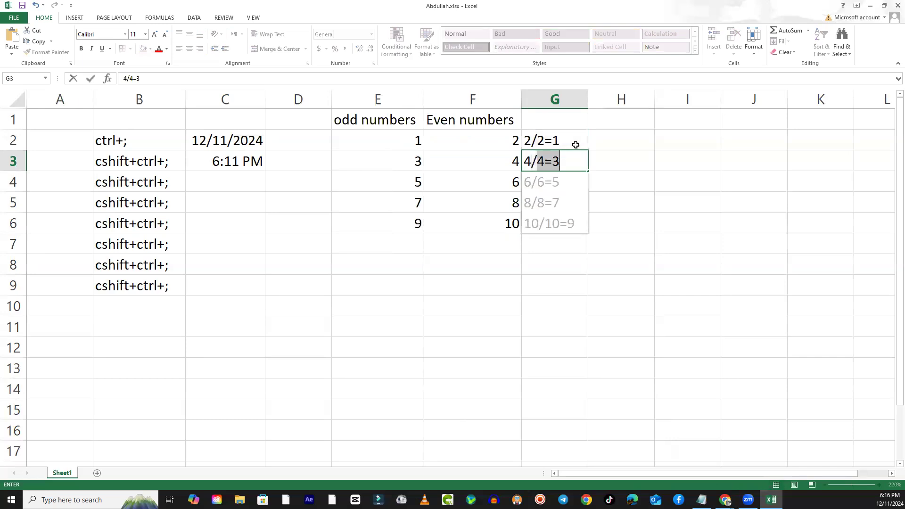
text(=2)
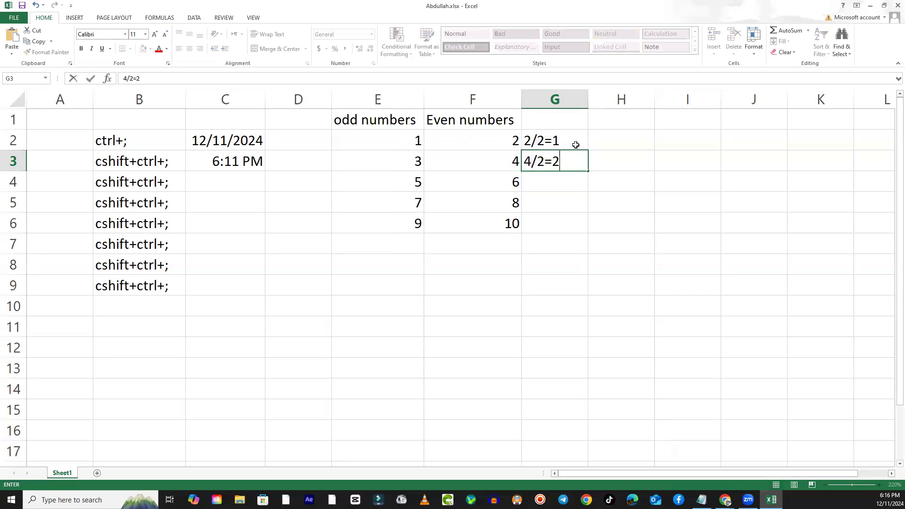
key(Return)
text(6)
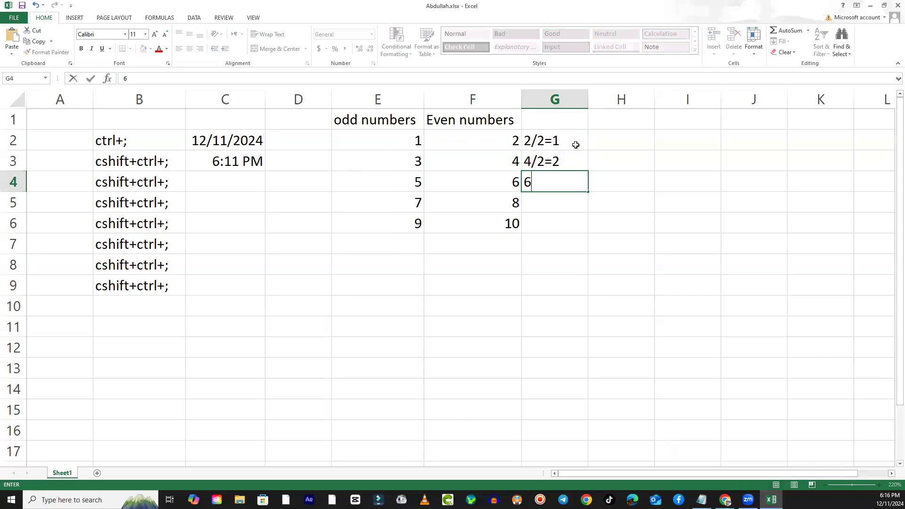
text(/2=)
text(3)
key(Return)
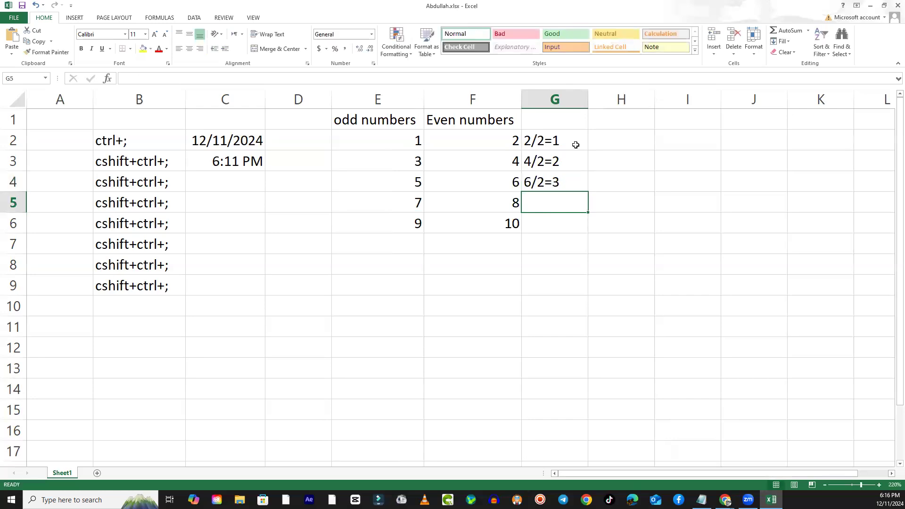
- Enter the division example 3/2=1.5 in cell D3, beside the second odd number
key(Left)
key(Left)
key(Up)
key(Up)
key(Up)
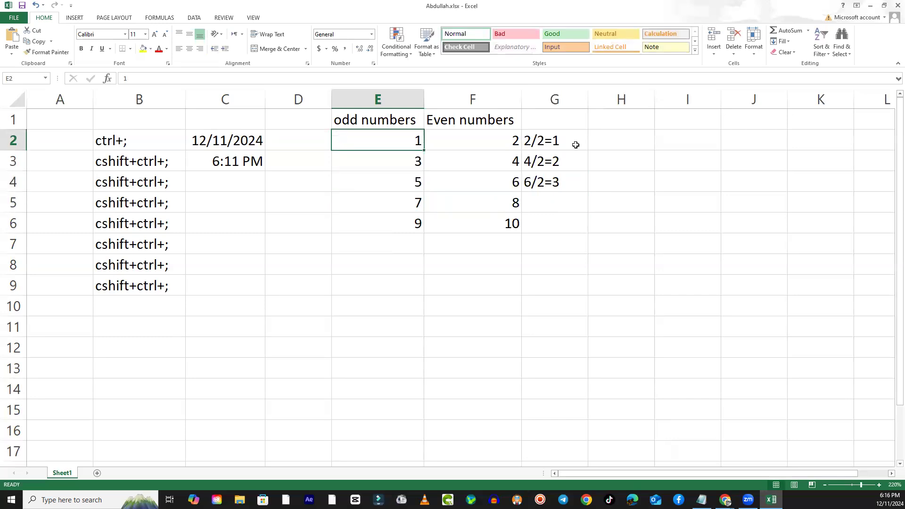
key(Left)
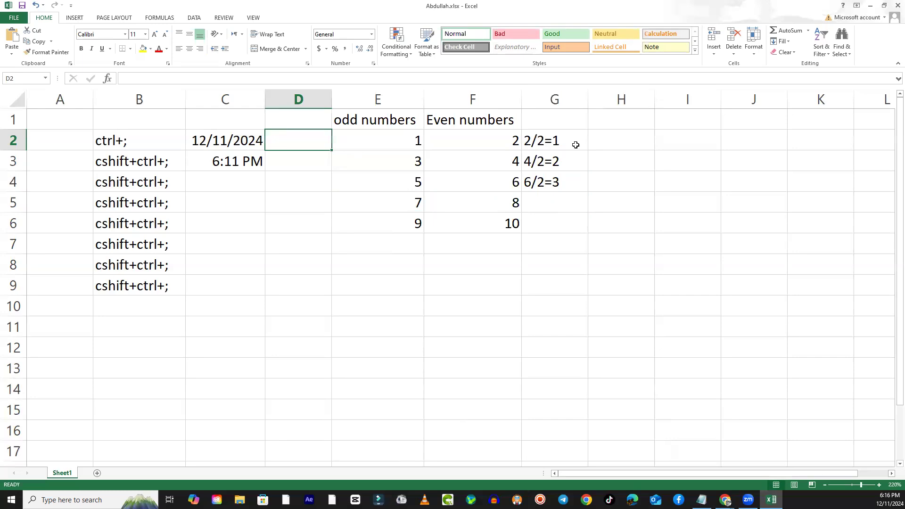
key(Down)
key(Right)
key(Right)
key(Left)
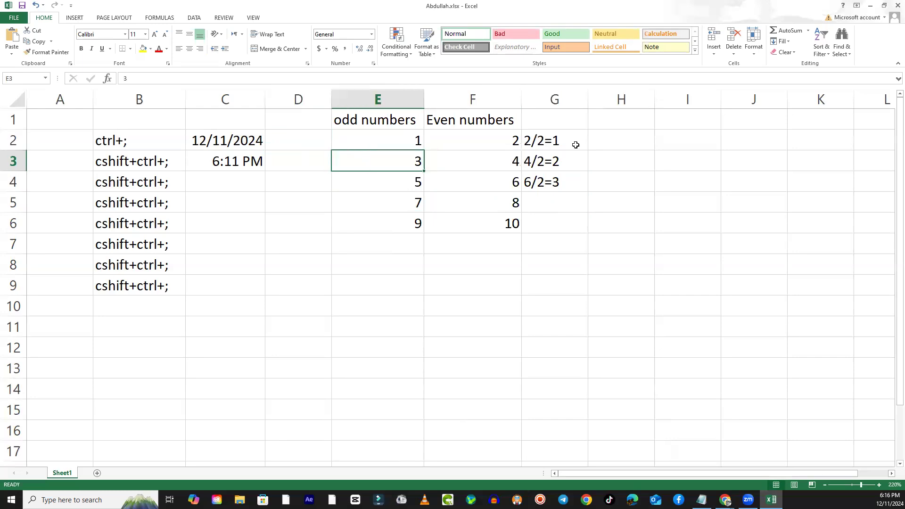
key(Left)
text(3/2=)
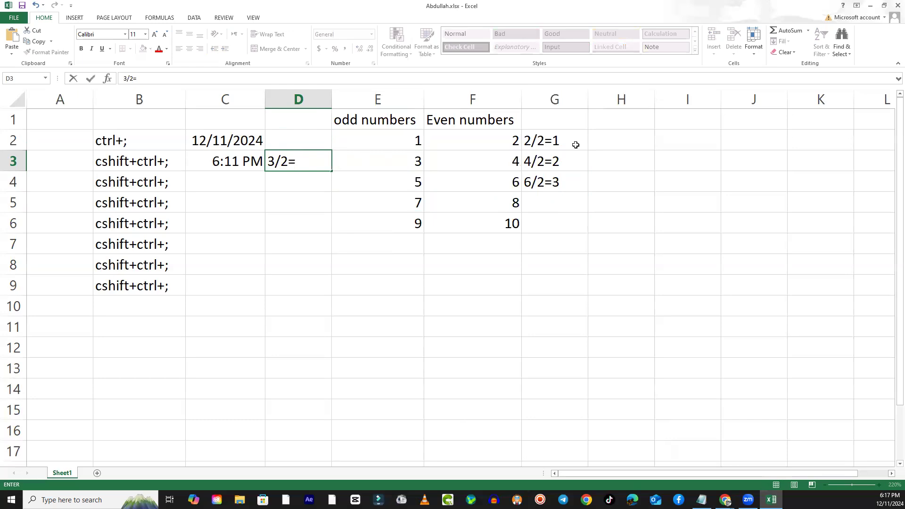
text(1.5)
key(Return)
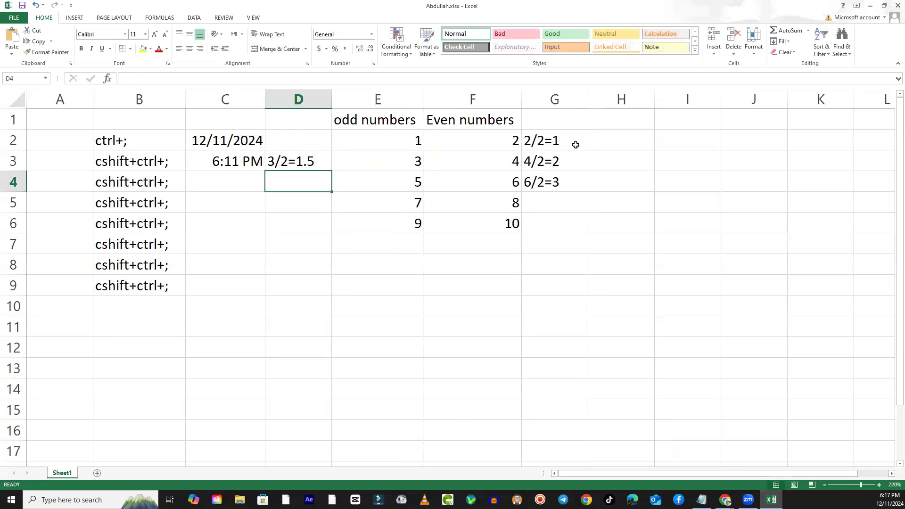
- Compare the first odd numbers in column E with the division example in D3
key(Up)
key(Right)
key(Left)
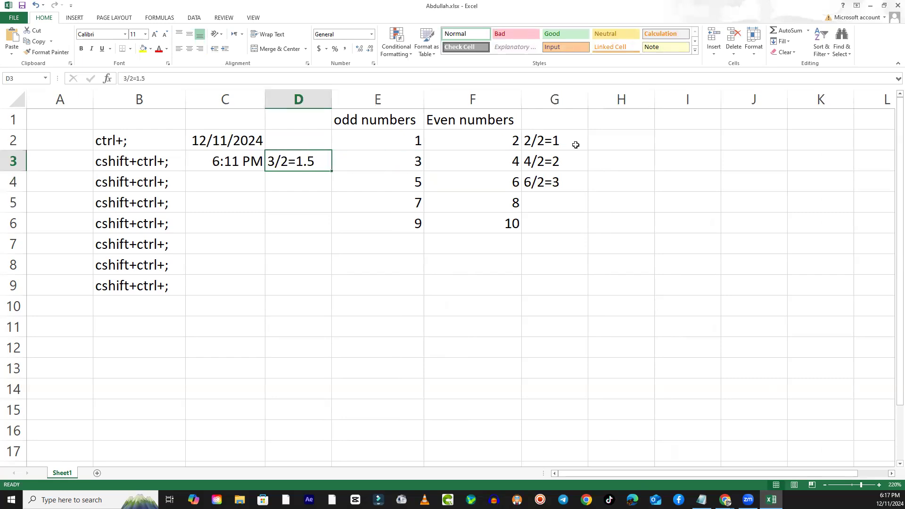
key(Right)
key(Left)
key(Right)
key(Up)
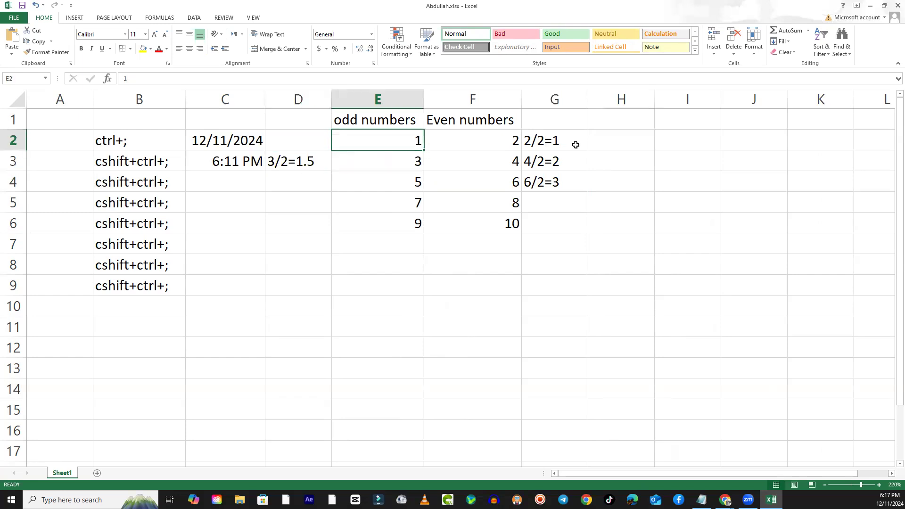
key(Up)
key(Down)
key(Down)
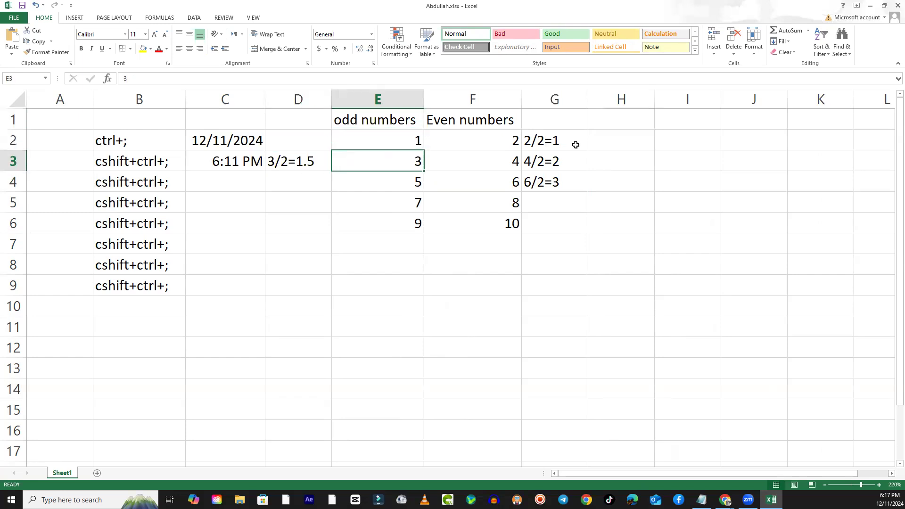
key(Up)
key(Up)
key(Right)
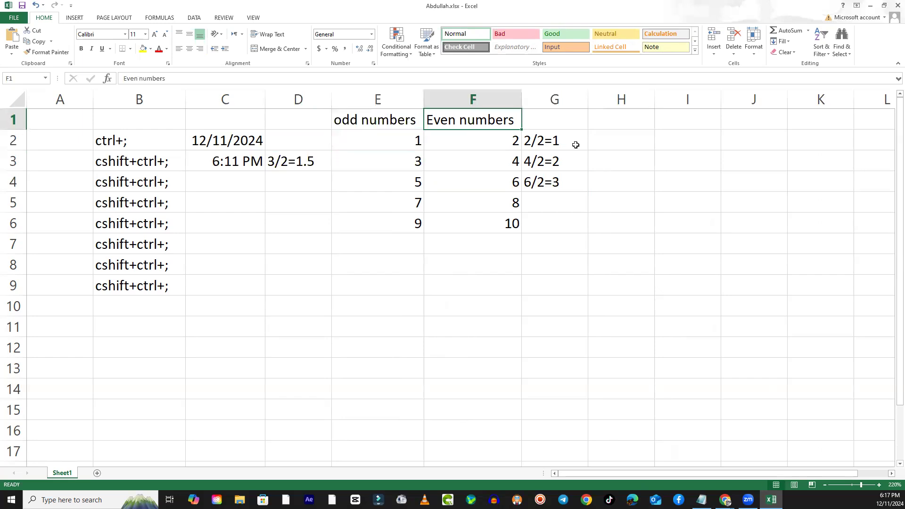
- Go through the even numbers in column F and compare them with the division examples in column G
key(Down)
key(Down)
key(Down)
key(Down)
key(Down)
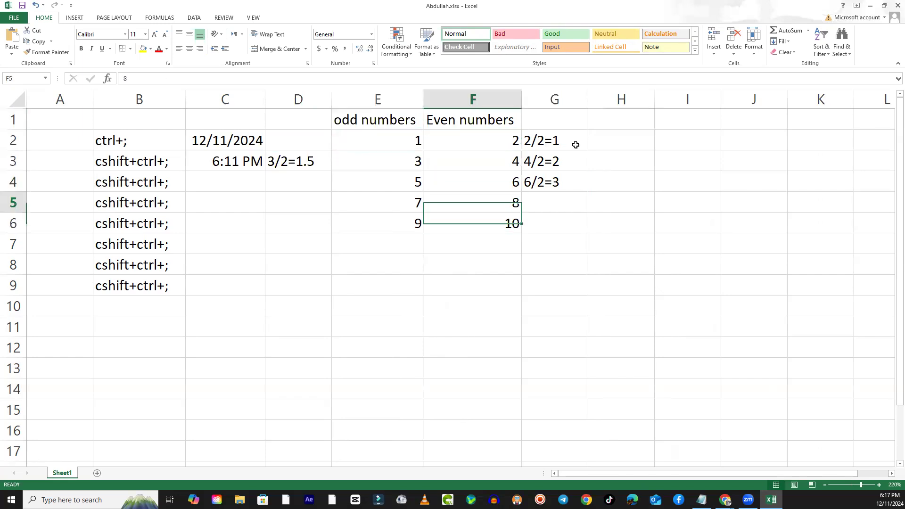
key(Up)
key(Up)
key(Up)
key(Up)
key(Right)
key(Down)
key(Down)
key(Down)
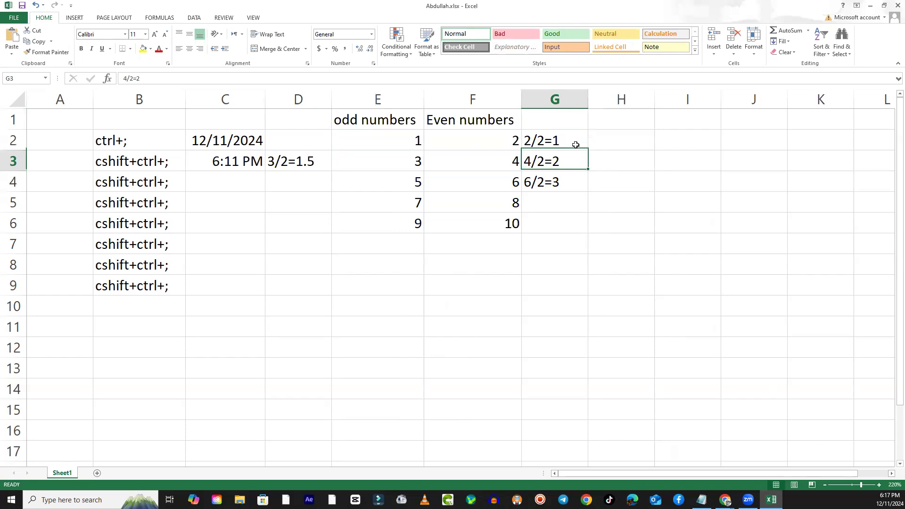
key(Up)
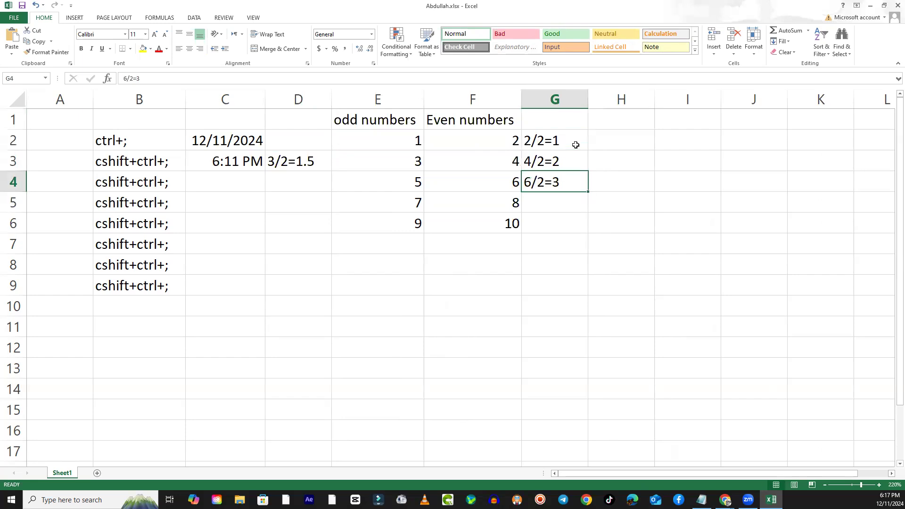
key(Up)
key(Up)
key(Left)
key(Up)
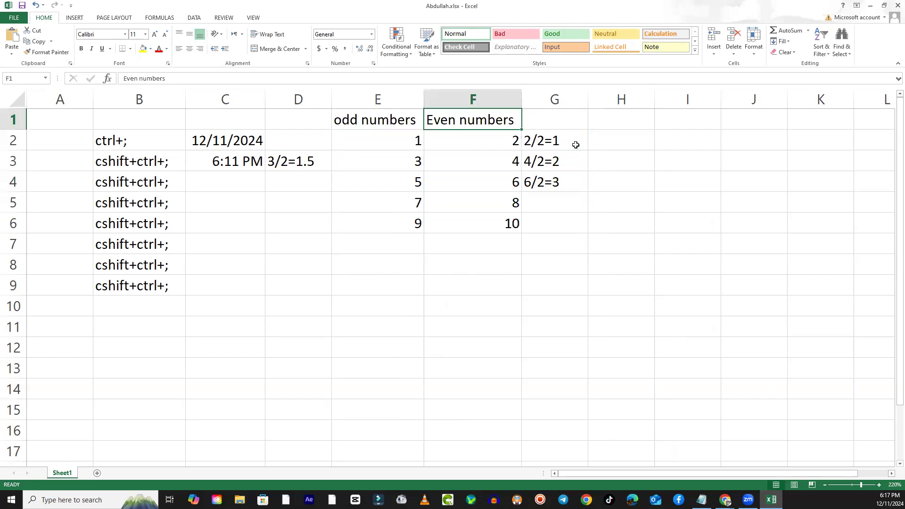
key(Down)
key(Down)
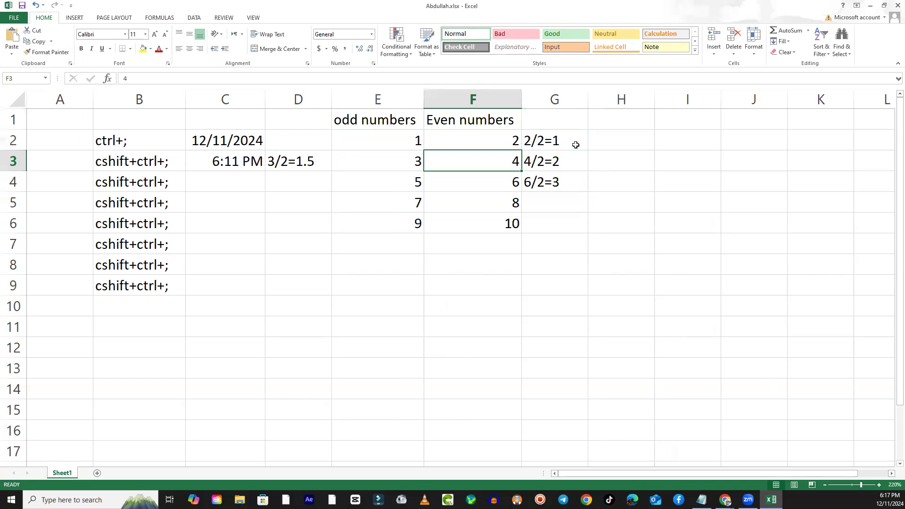
- Clear the odd numbers from cells E4 to E6, keeping only the two starting values in E2 and E3
key(Left)
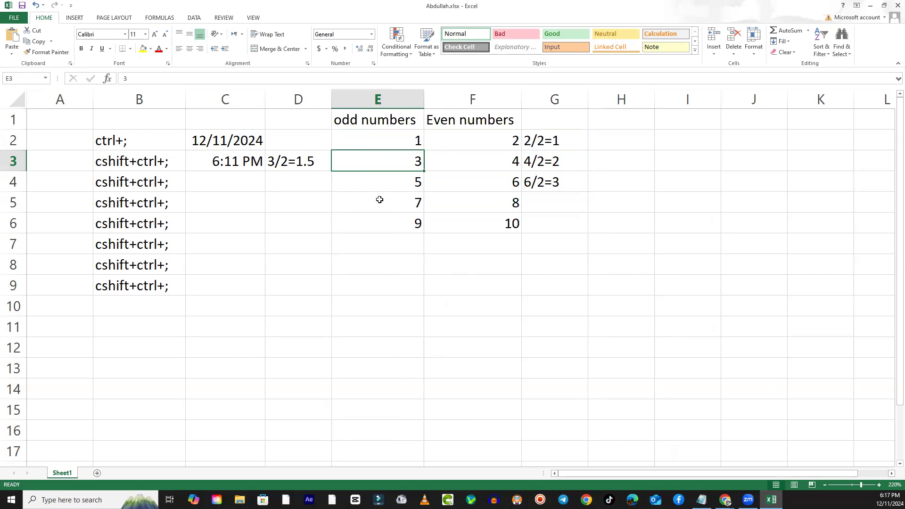
drag(383, 178, 406, 228)
key(Delete)
key(Up)
key(Up)
key(Down)
key(Up)
key(Up)
key(Down)
key(Down)
- Autofill the odd number series from the starting values in E2 and E3 down to cell E12
click(404, 136)
drag(404, 136, 409, 167)
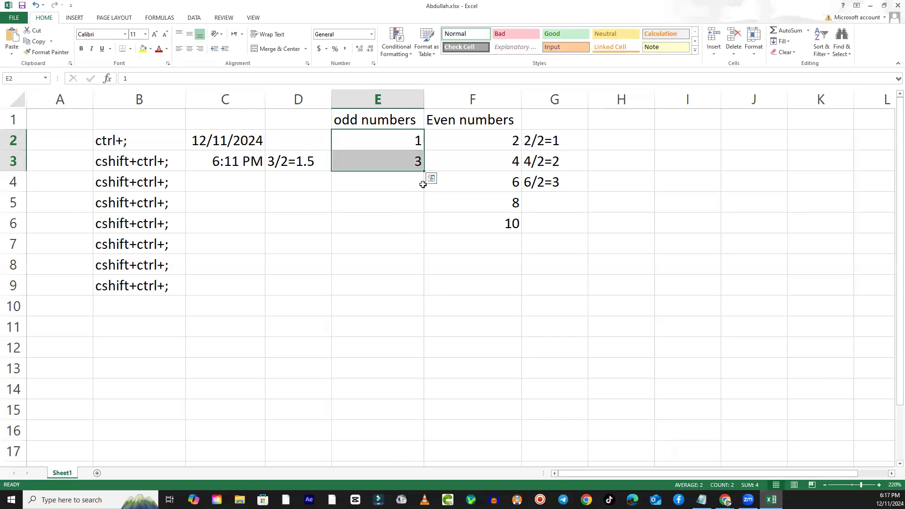
drag(423, 170, 441, 350)
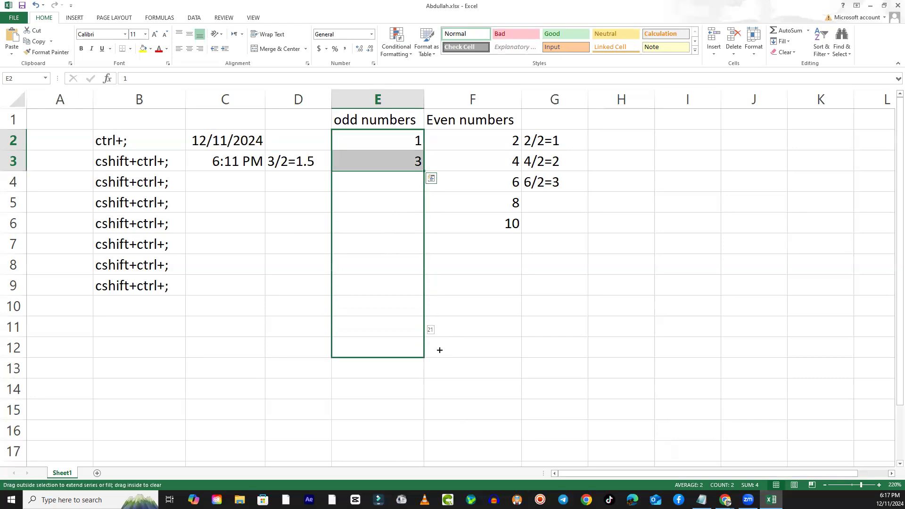
drag(440, 351, 440, 350)
click(401, 202)
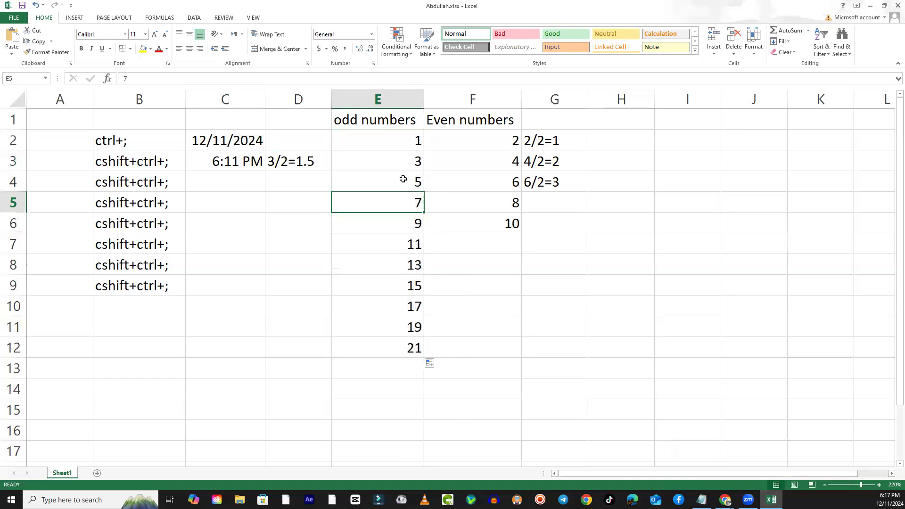
click(382, 139)
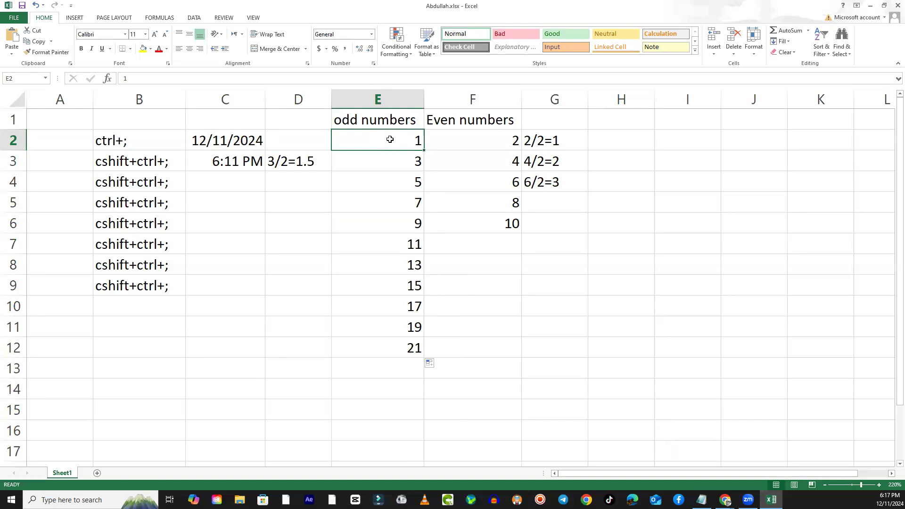
drag(388, 140, 395, 162)
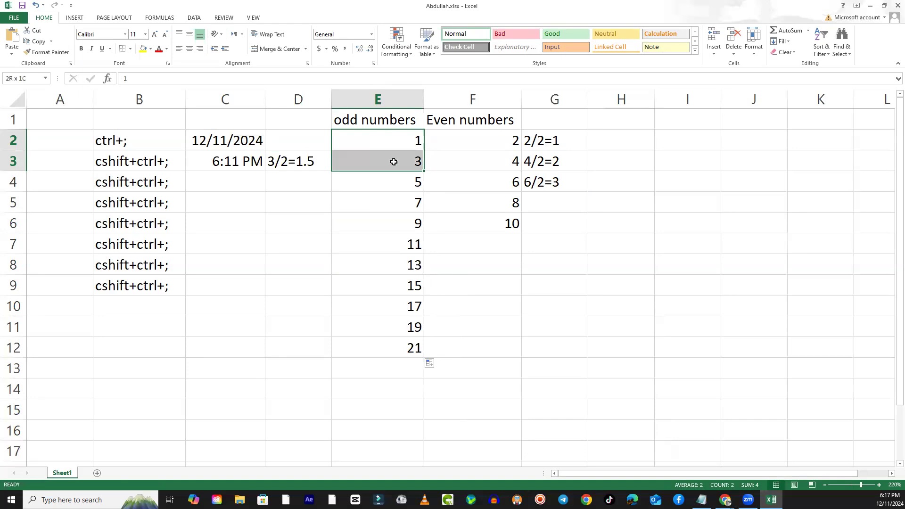
drag(395, 162, 382, 144)
click(389, 158)
click(394, 143)
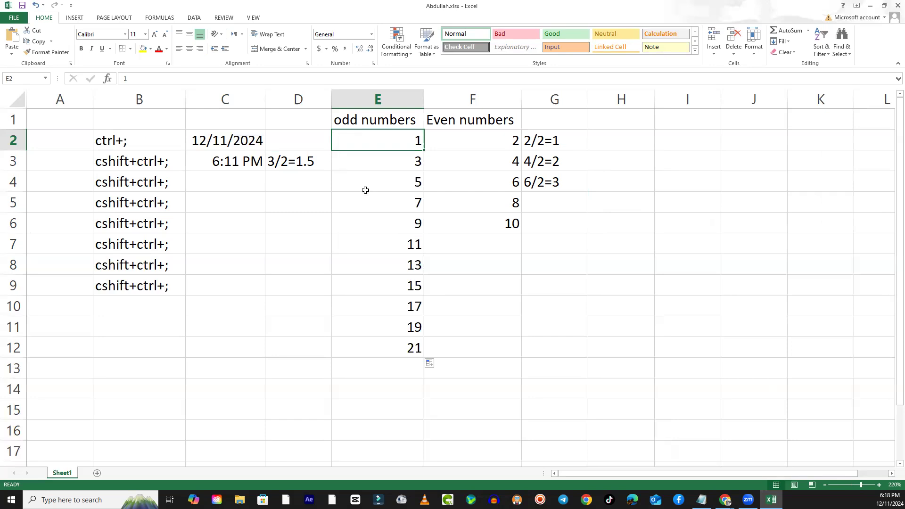
- Clear the even numbers from cells F4 to F6 and the division examples from cells G2 to G4
mouse_move(490, 184)
mouse_down()
mouse_move(491, 214)
mouse_move(488, 206)
mouse_up()
key(Delete)
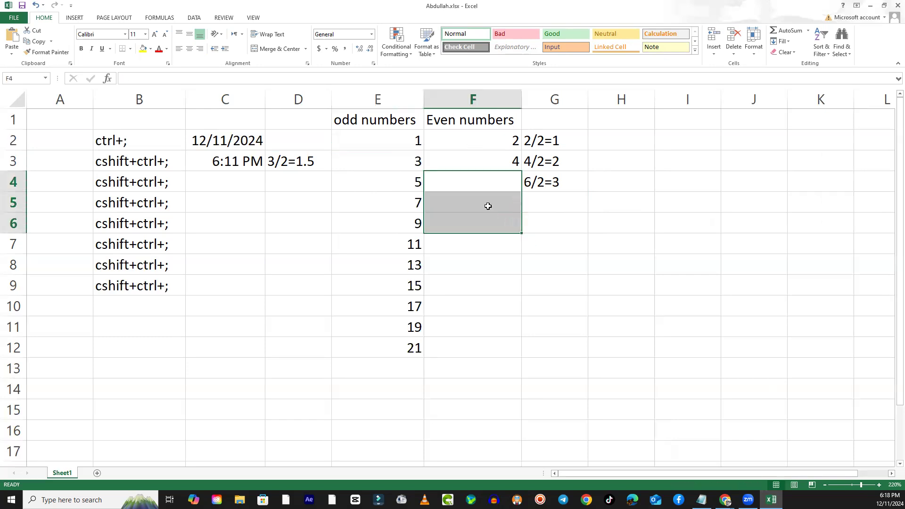
click(461, 248)
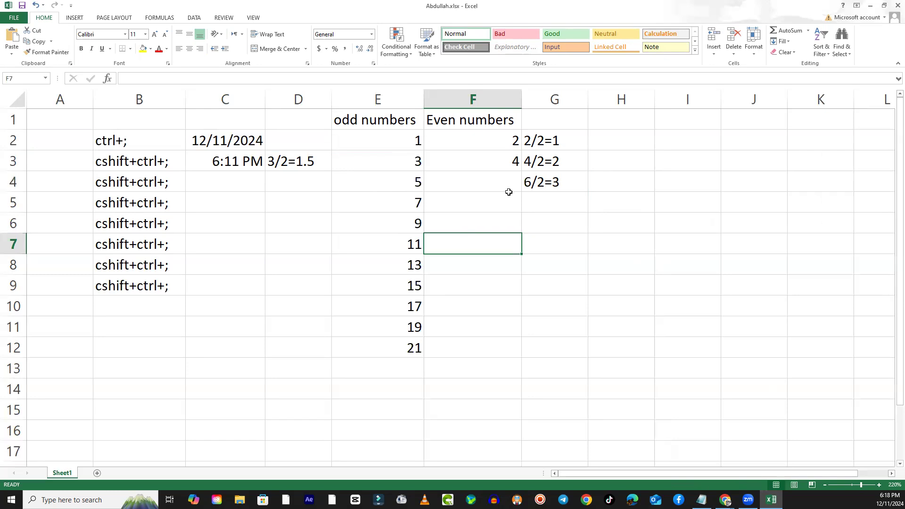
drag(553, 147, 551, 188)
key(Delete)
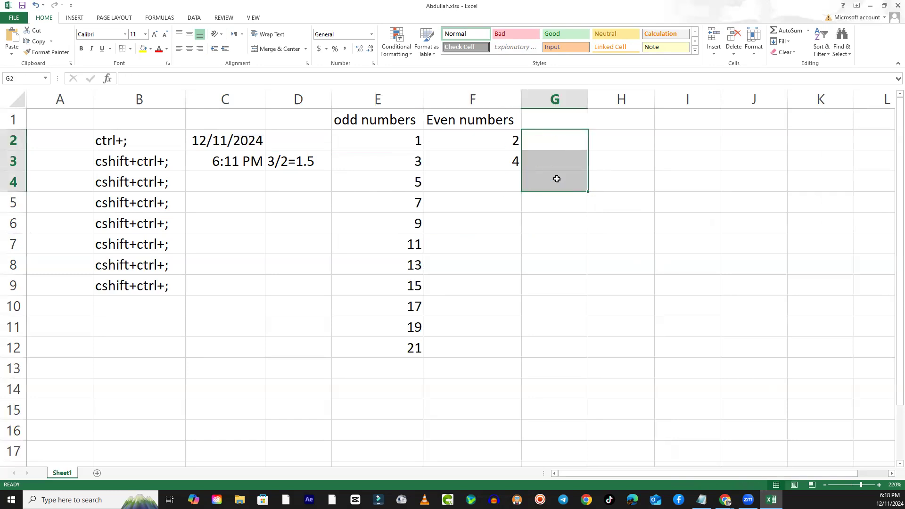
- Autofill the even number series from the starting values in F2 and F3 down to cell F12
click(485, 152)
click(501, 138)
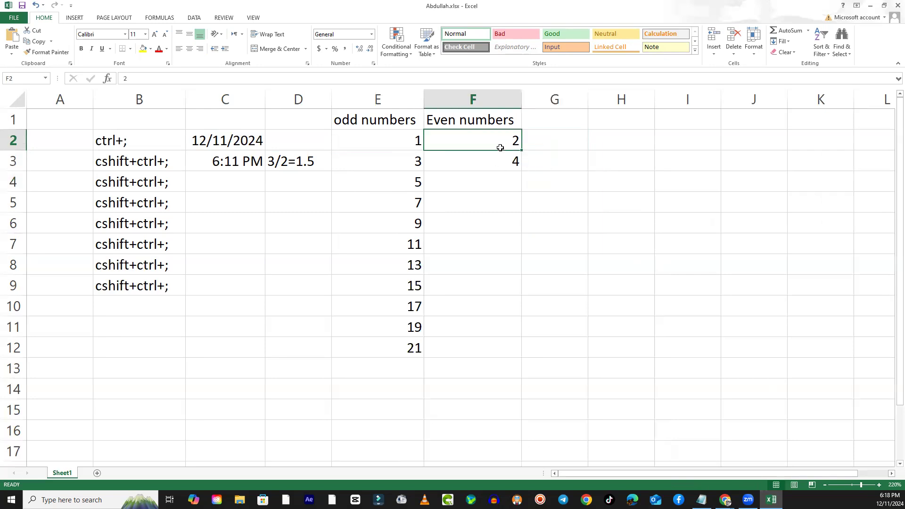
drag(495, 144, 522, 358)
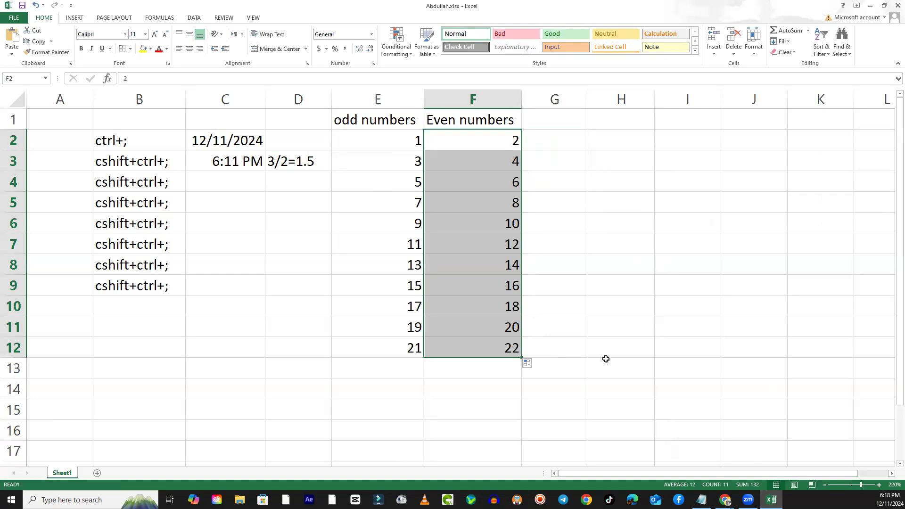
- Enter 4 in cell G2 and autofill the even number series from F2 and G2 across row 2 to cell J2
click(506, 135)
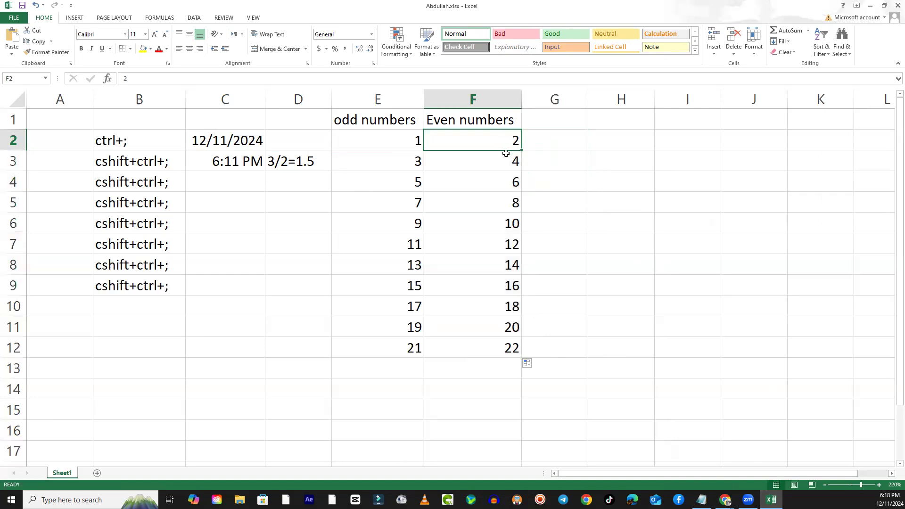
click(547, 140)
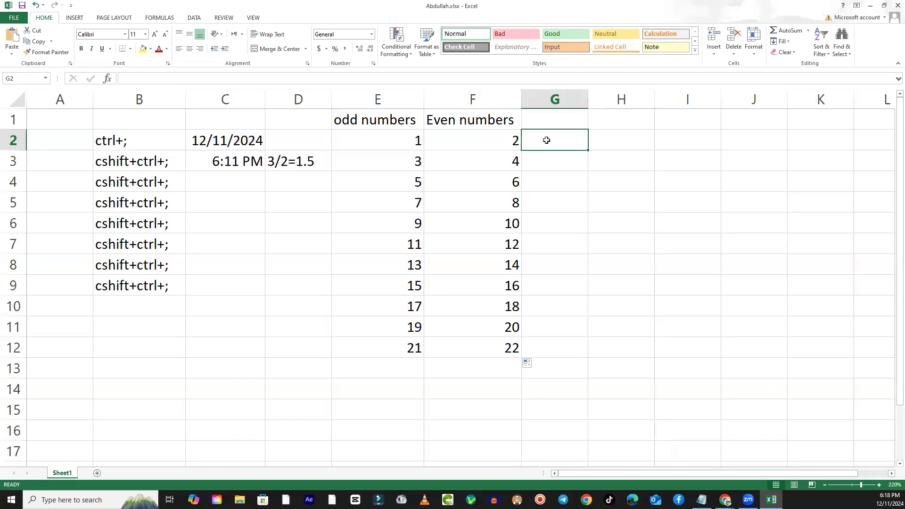
text(4)
click(575, 228)
drag(516, 148, 755, 141)
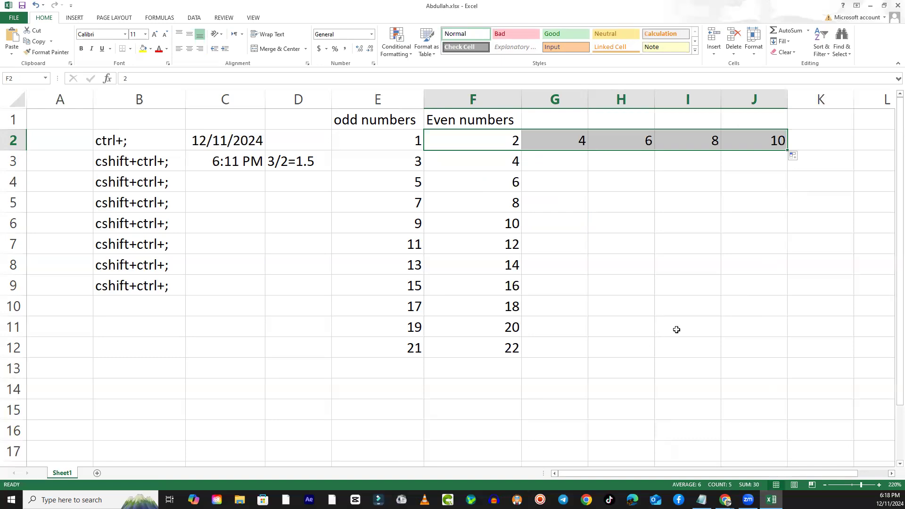
- Enter the starting values 2 and 4 in cells H9 and H10
click(606, 284)
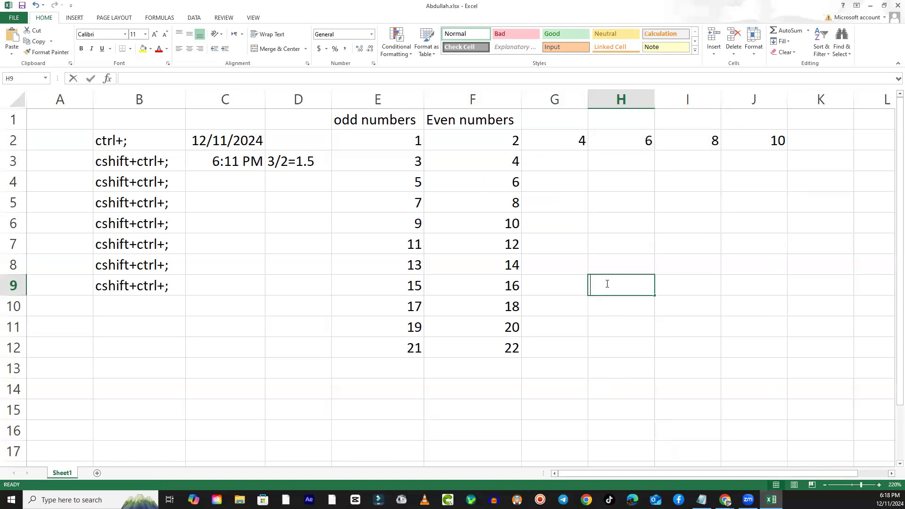
text(2)
key(Return)
text(4)
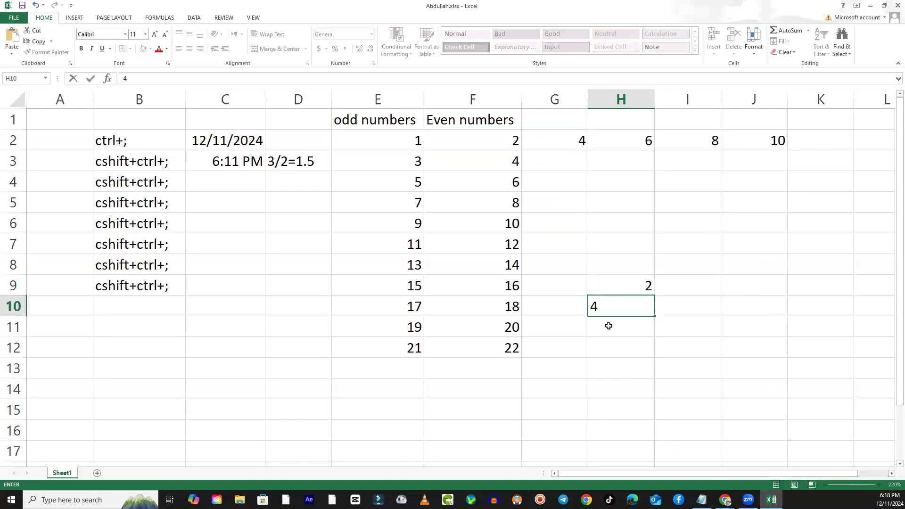
key(Return)
drag(634, 289, 635, 304)
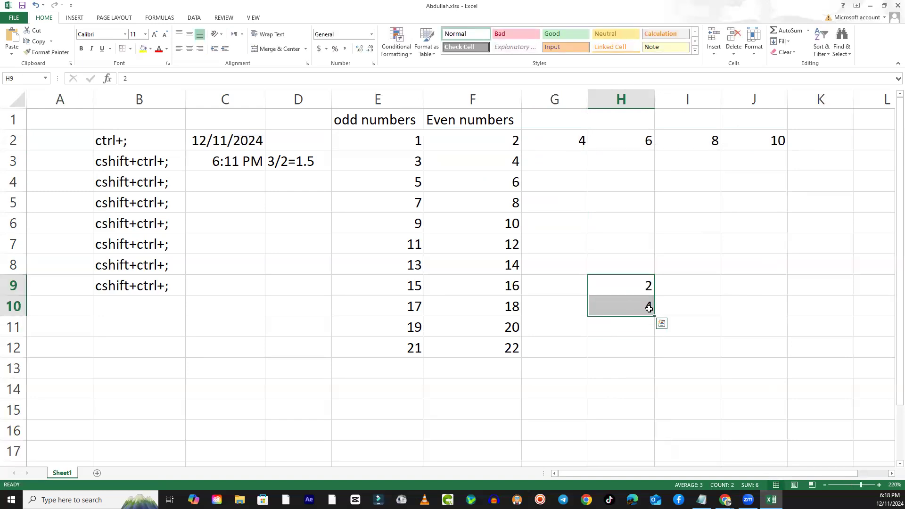
click(654, 319)
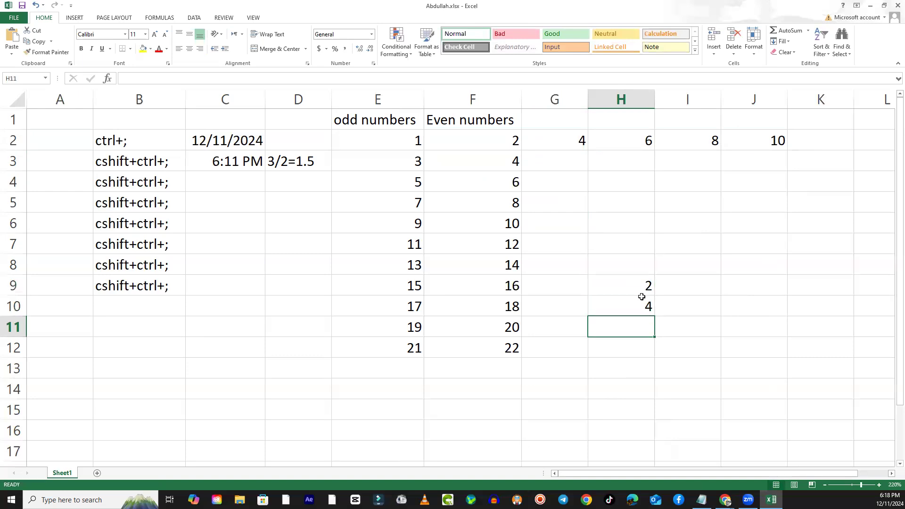
click(641, 289)
drag(633, 285, 651, 293)
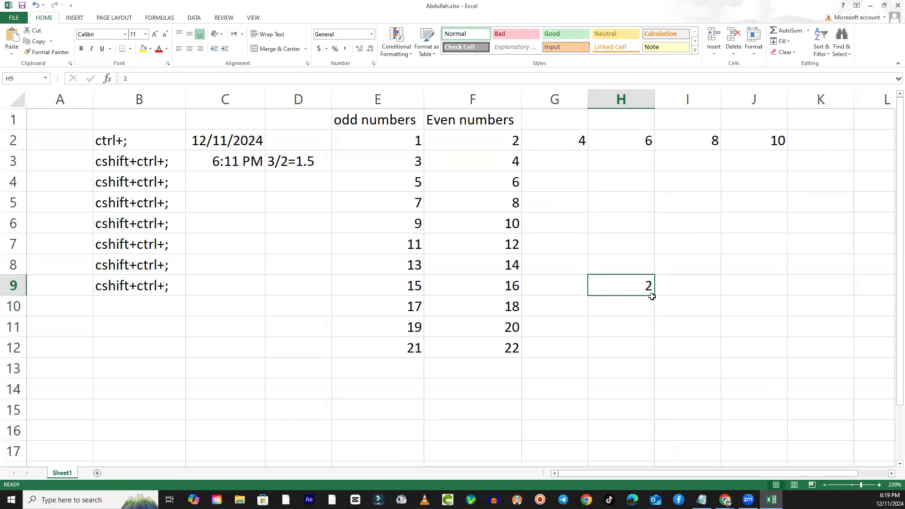
key(ctrl+z)
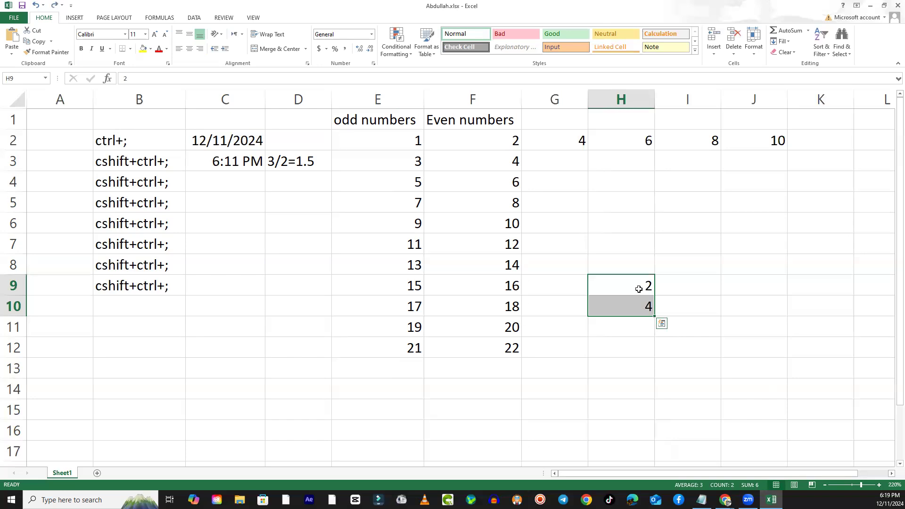
click(639, 290)
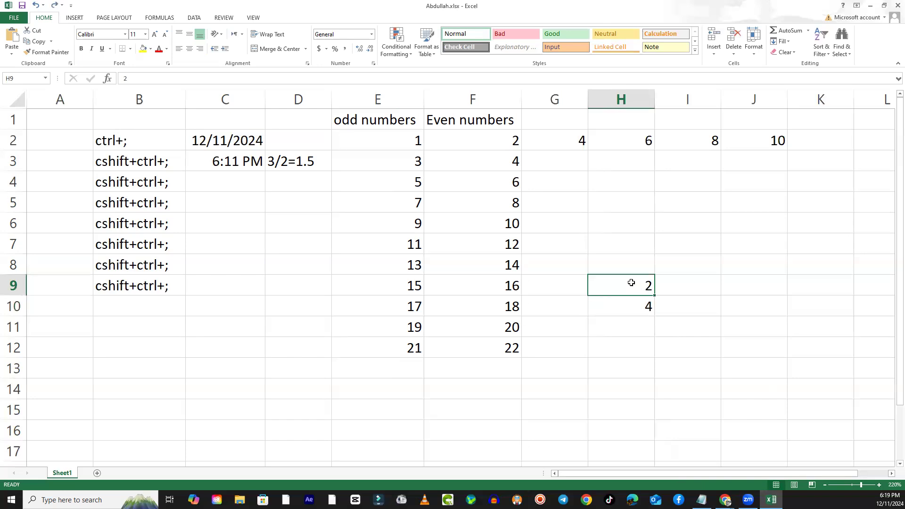
click(636, 265)
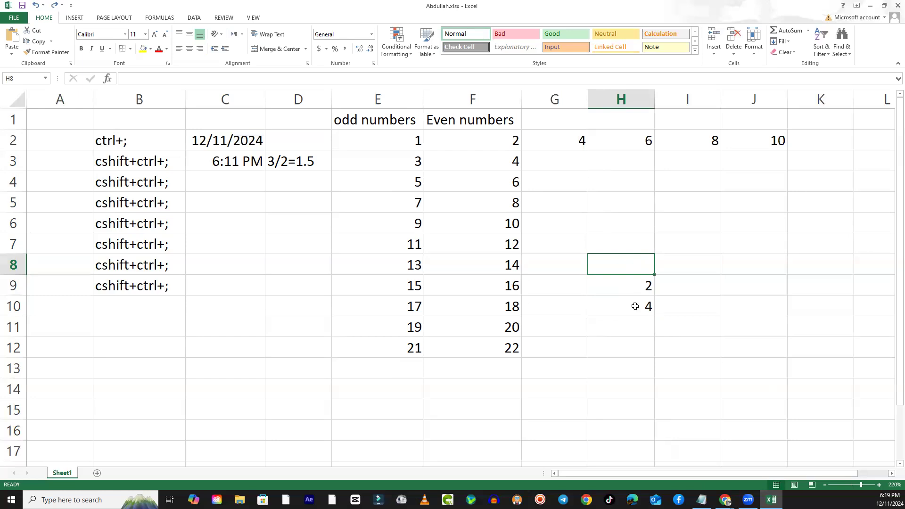
click(630, 304)
click(628, 291)
click(631, 301)
click(632, 286)
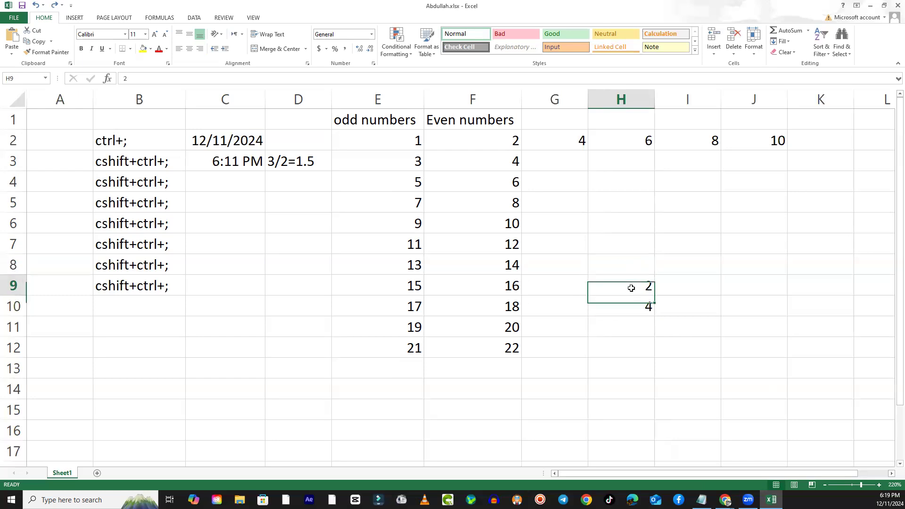
click(635, 304)
click(636, 293)
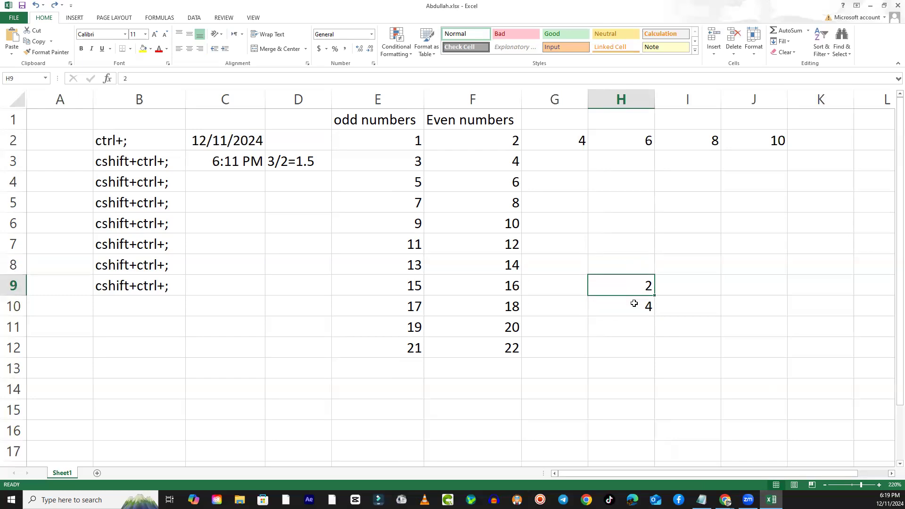
click(634, 304)
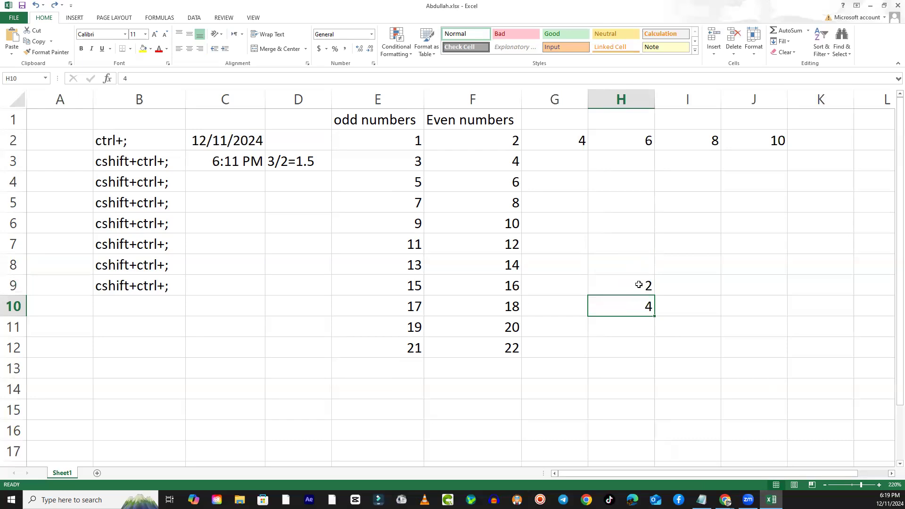
- Autofill the even number series from H9 and H10 up to cell H4 and down to cell H14
drag(639, 298, 642, 287)
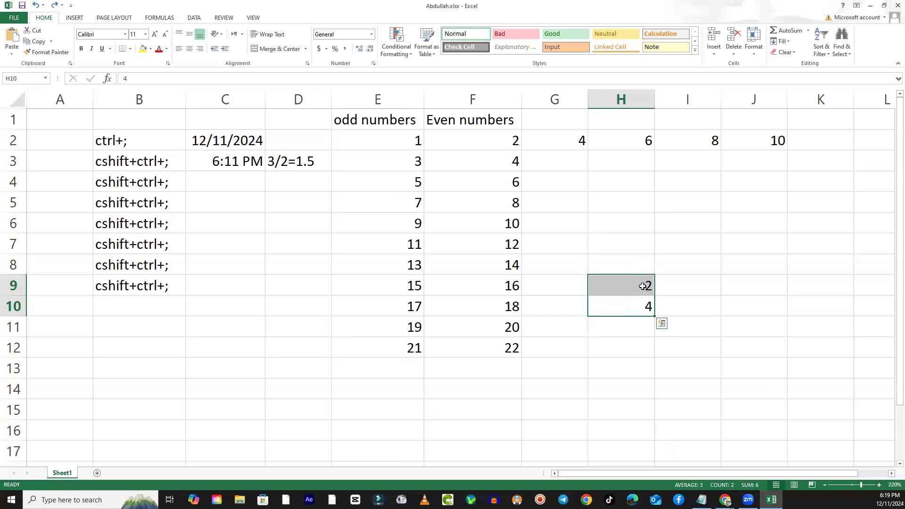
drag(655, 316, 659, 239)
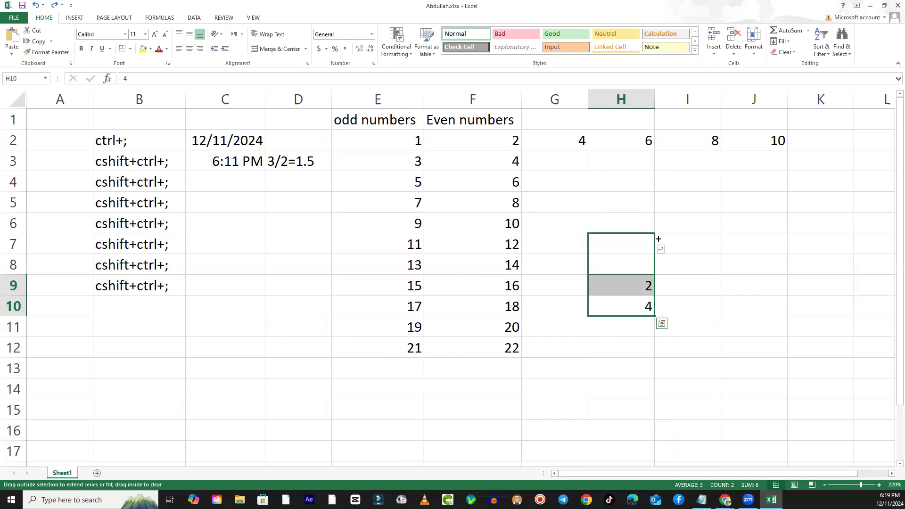
drag(658, 239, 661, 174)
click(684, 279)
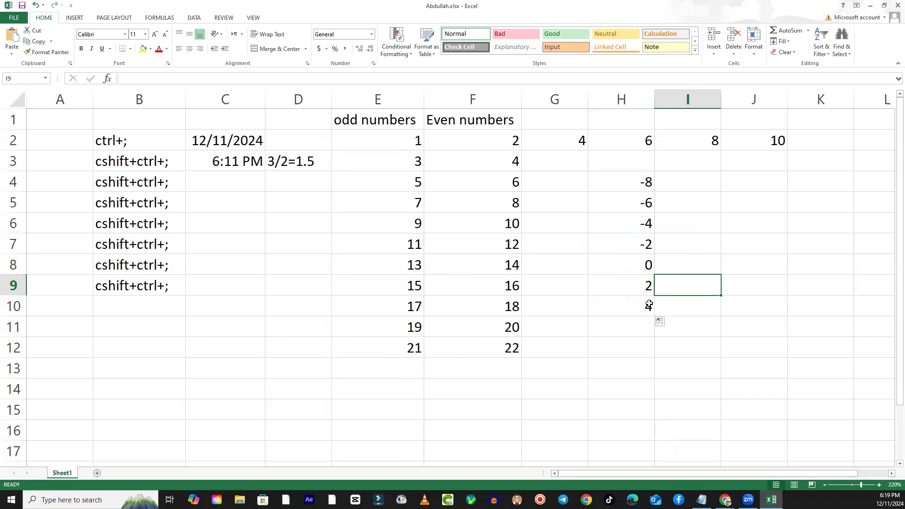
drag(649, 284, 654, 396)
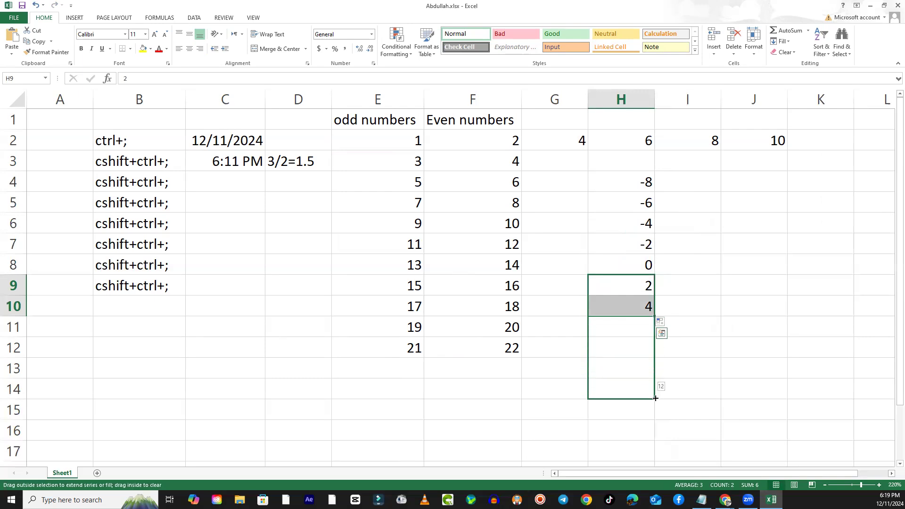
drag(655, 398, 655, 398)
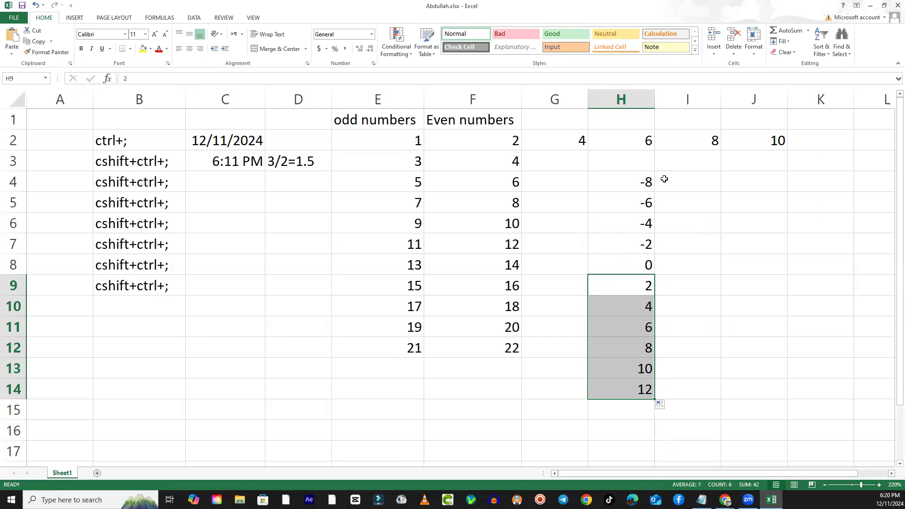
- Enter 2 in cell I8 and autofill the series from H8 and I8 across row 8 to cell K8
click(677, 263)
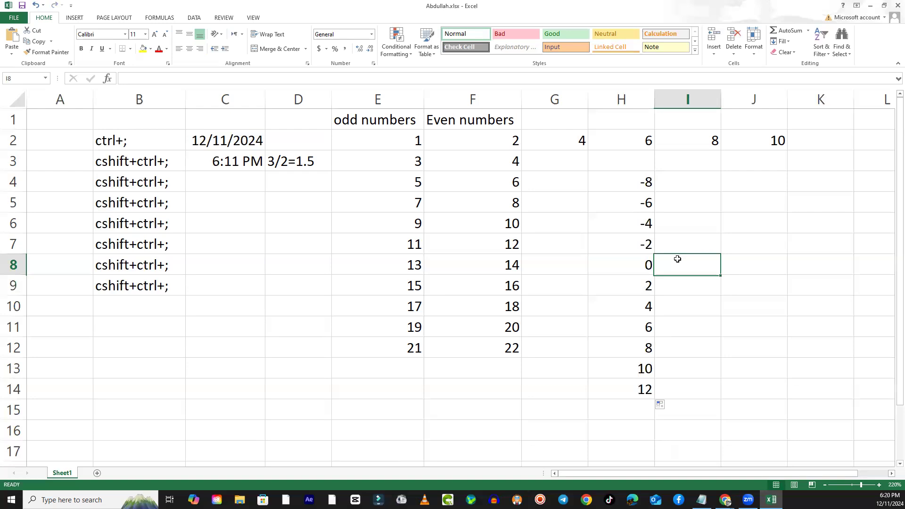
text(2)
click(694, 297)
drag(632, 265, 843, 268)
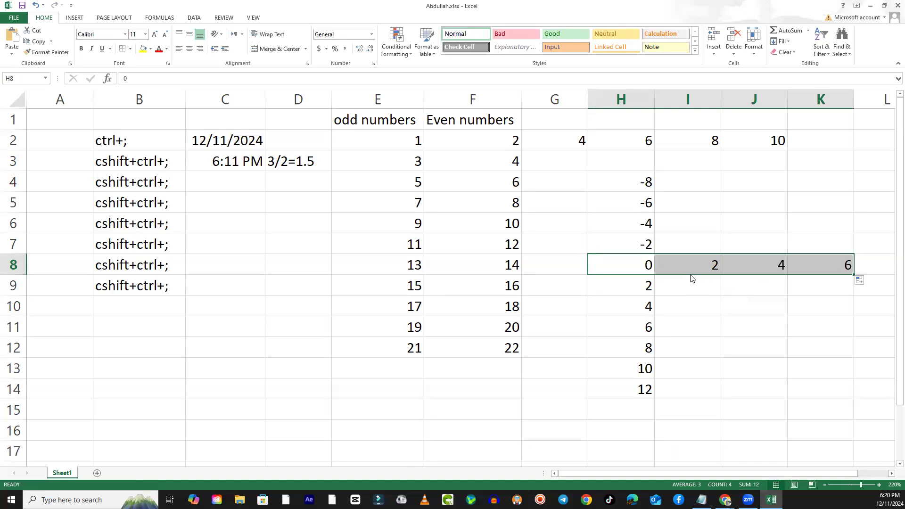
- Autofill the series from H8 and I8 backwards along row 8 to cell C8
click(691, 267)
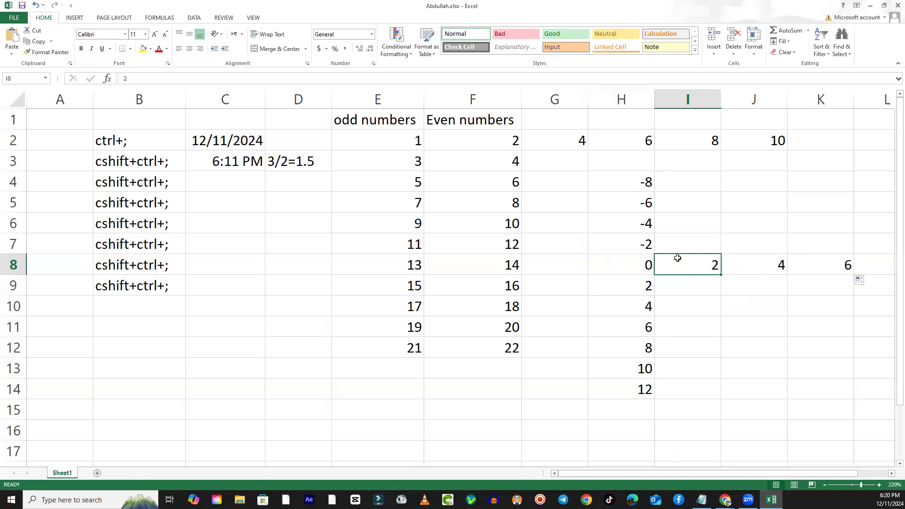
drag(604, 272, 604, 272)
drag(722, 274, 220, 268)
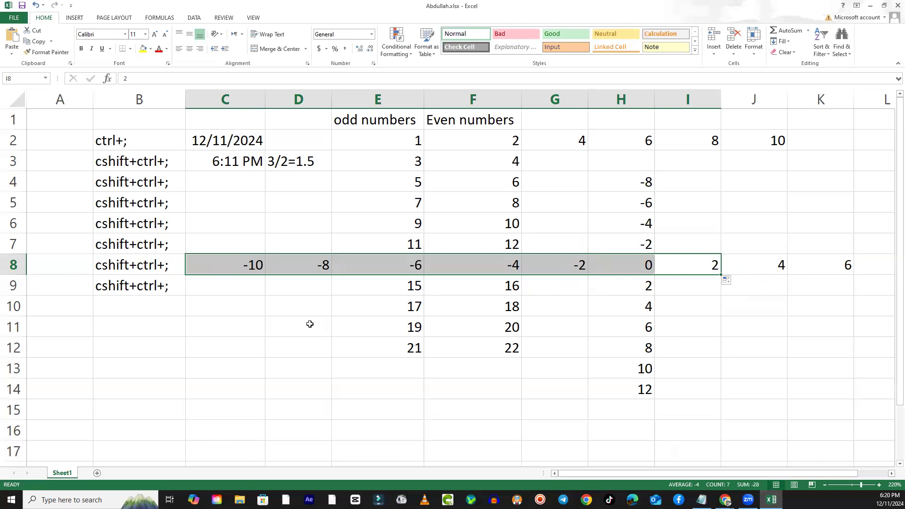
- Undo both row 8 autofills and the value entered in cell I8
key(ctrl+z)
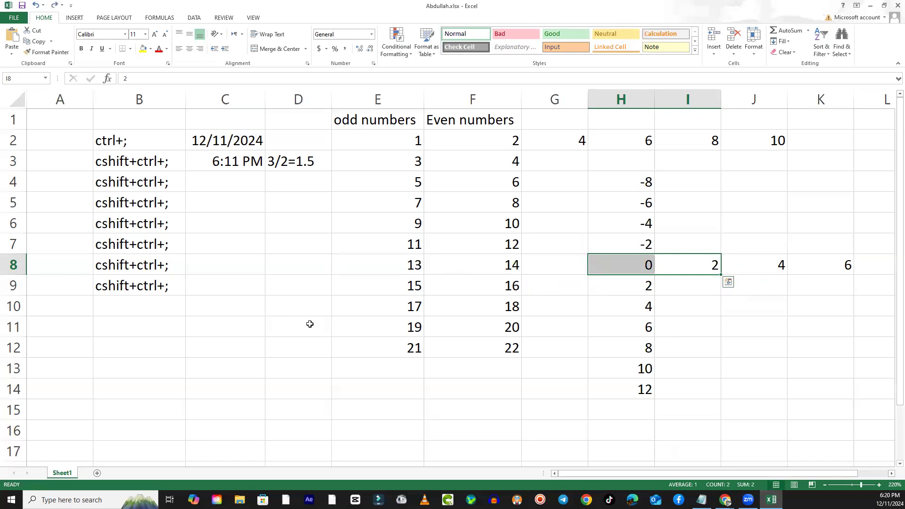
key(ctrl+z)
key(ctrl+z)
click(786, 304)
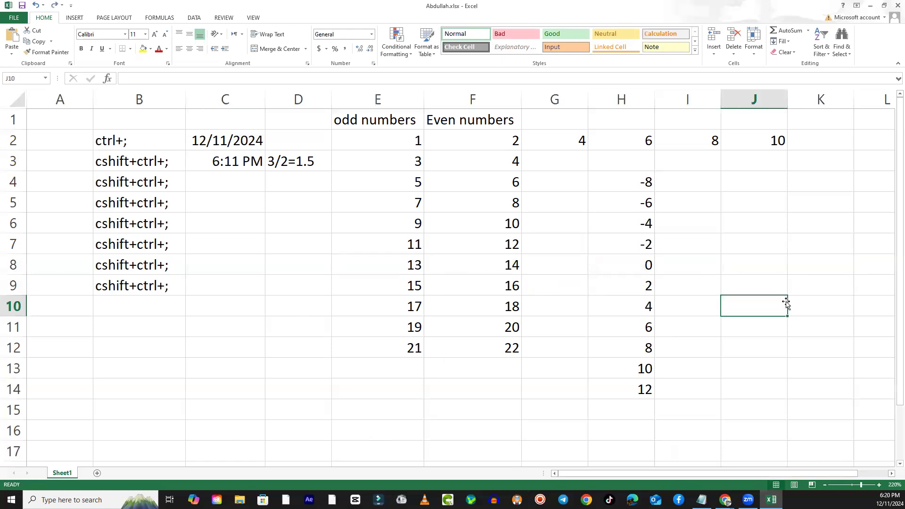
- Enter the decimal starting values 1.1 and 1.2 in cells D6 and D7
click(288, 227)
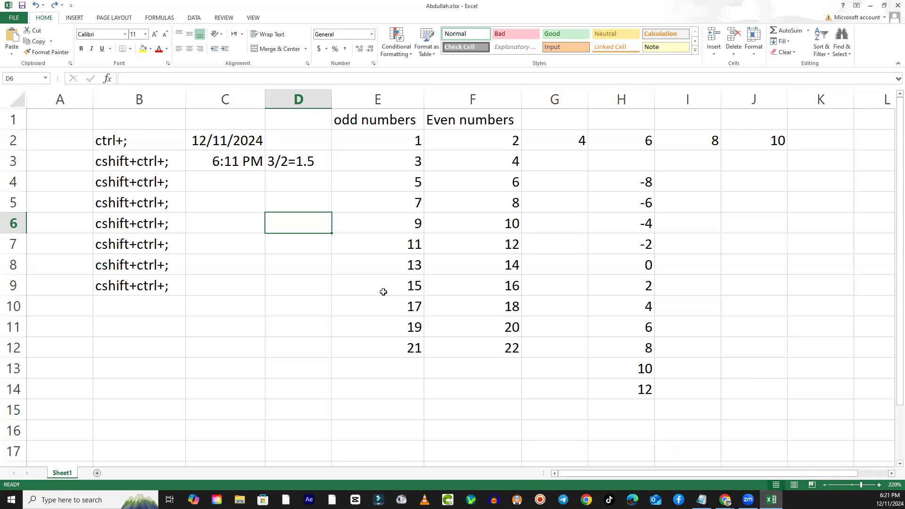
text(1.1)
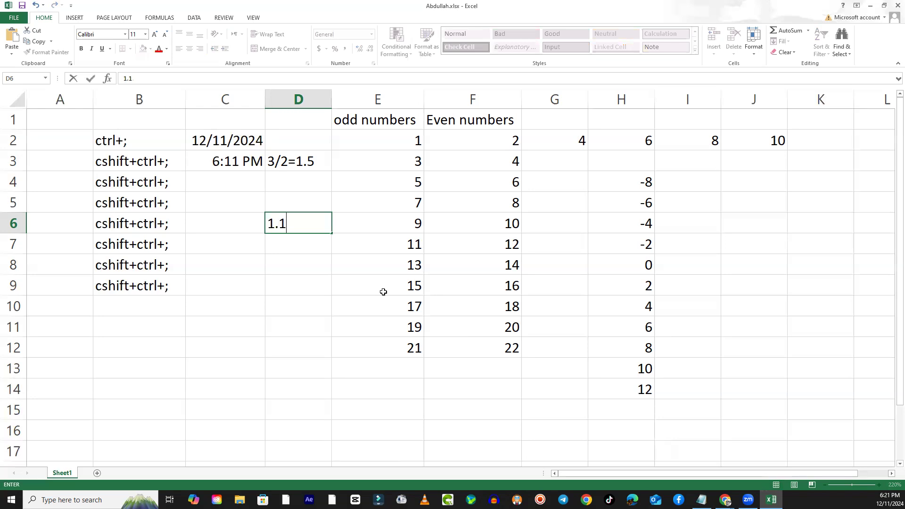
key(Return)
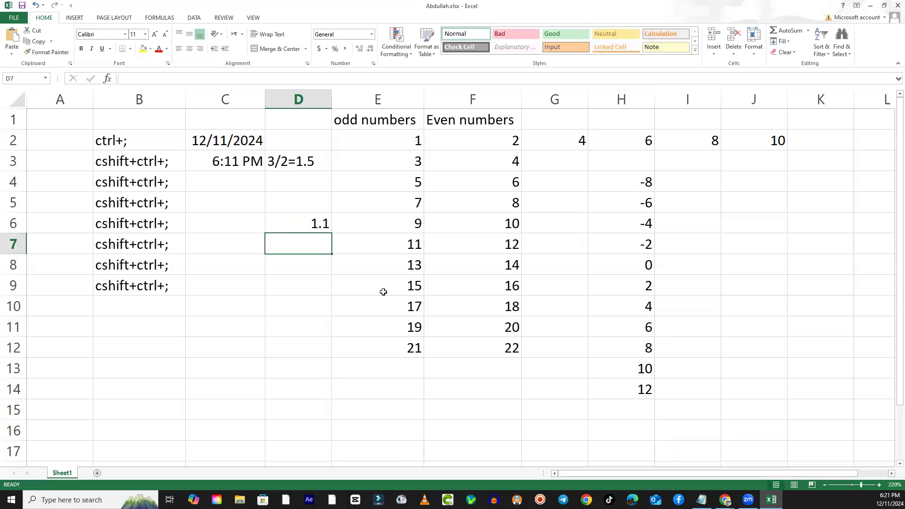
text(1.2)
key(Return)
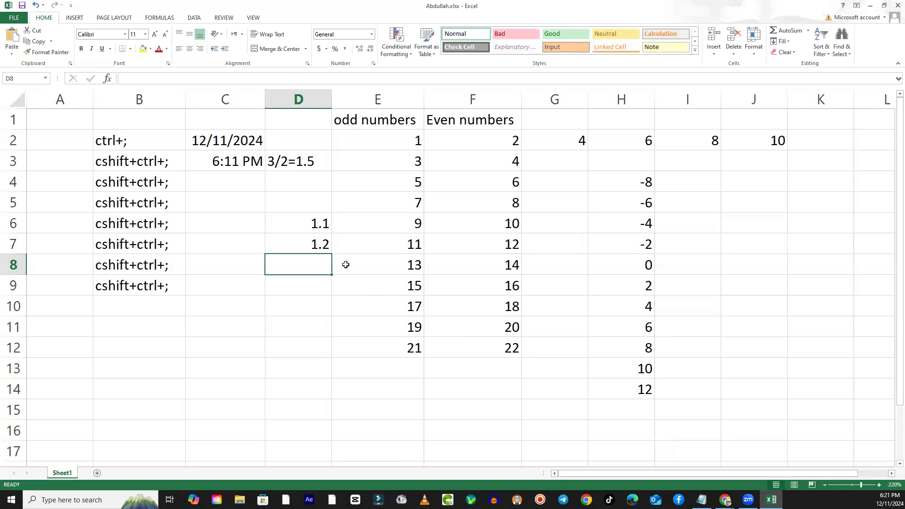
- Autofill the decimal series from the starting values in D6 and D7 down to cell D15
click(297, 223)
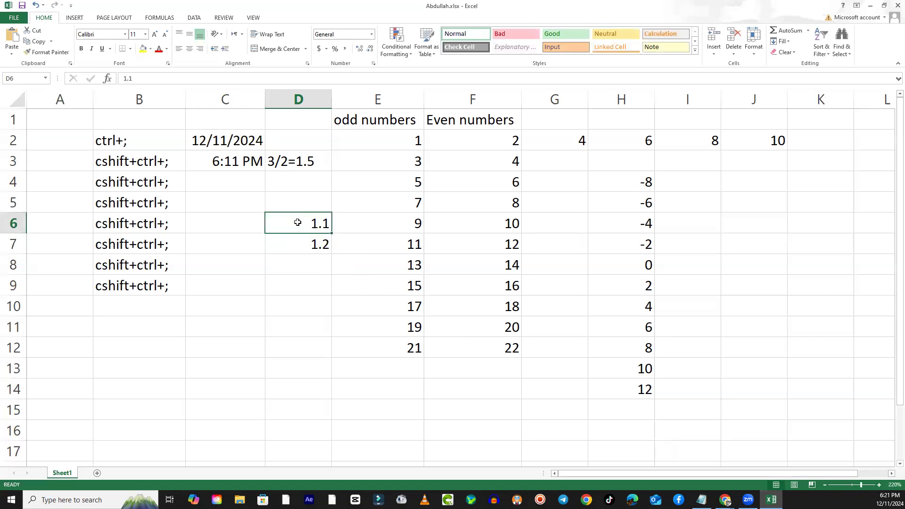
drag(298, 223, 305, 249)
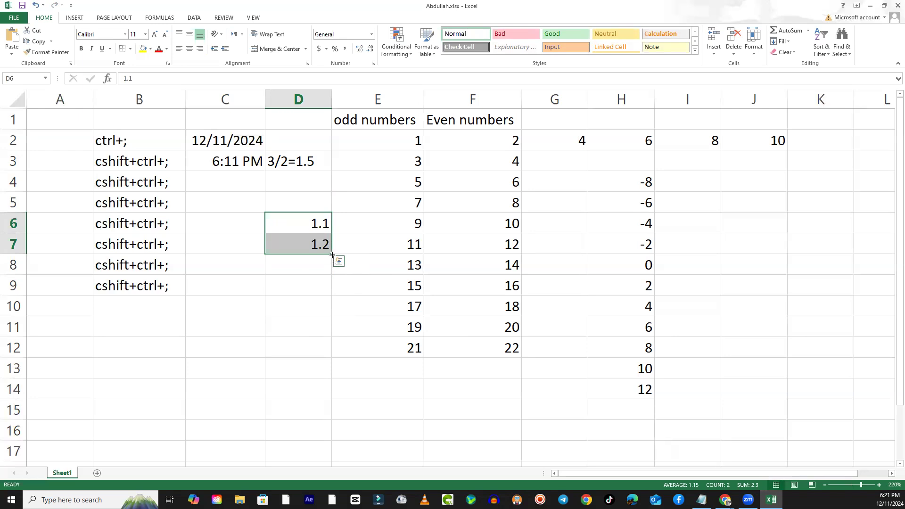
drag(333, 254, 347, 415)
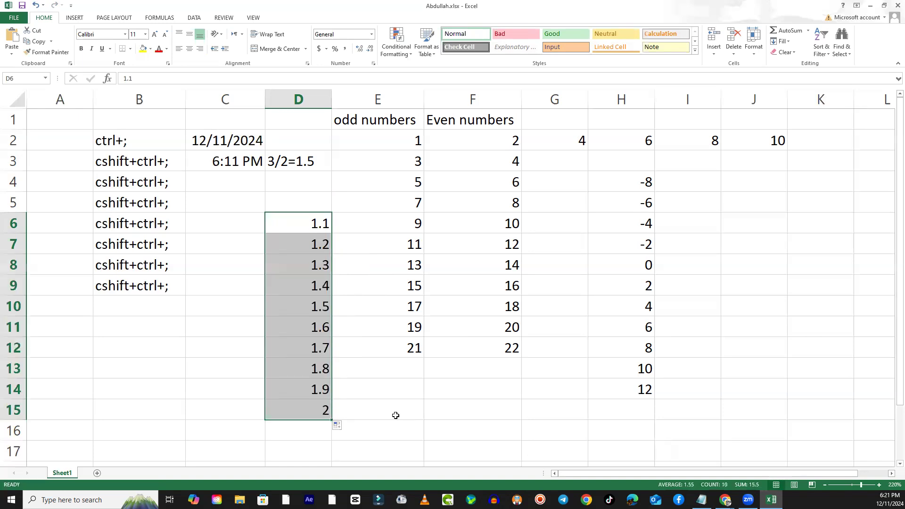
click(376, 405)
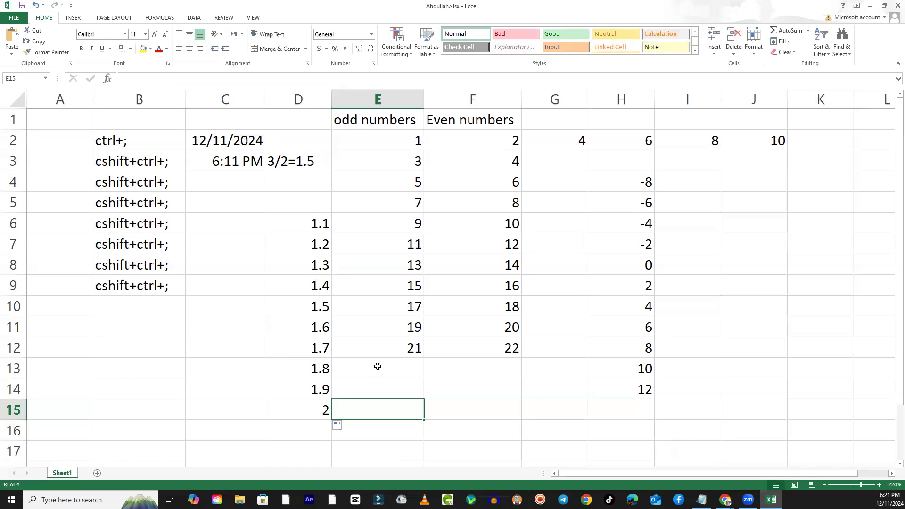
click(301, 407)
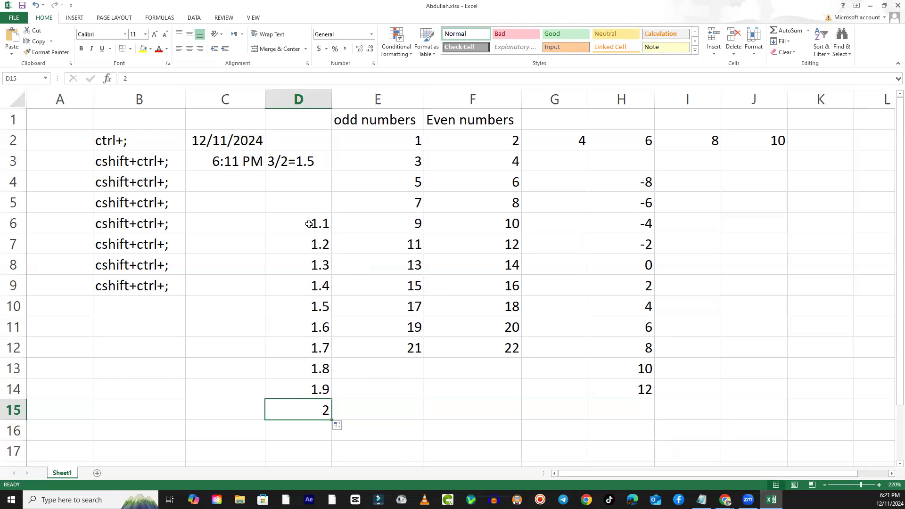
click(481, 387)
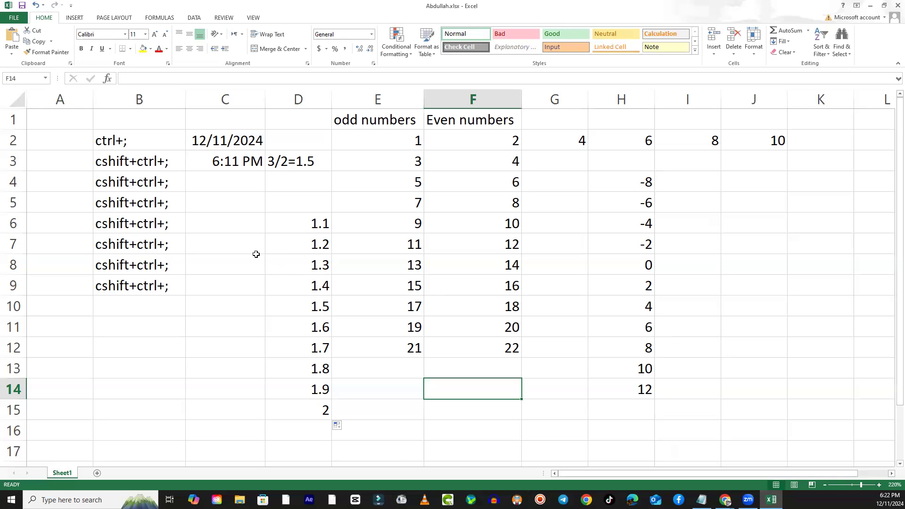
- Enter the starting values 1 and 1.5 in cells C6 and C7 and autofill the series down to C14
click(240, 224)
text(1.)
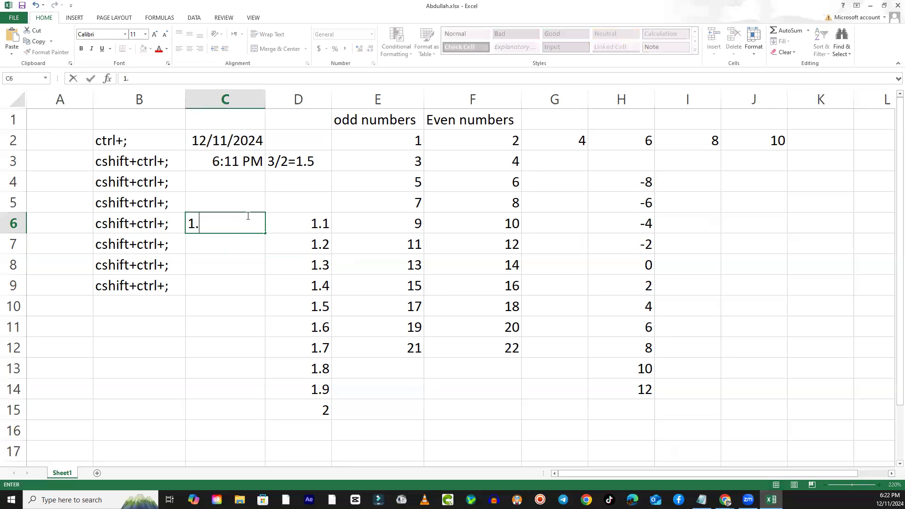
key(BackSpace)
key(Return)
text(1.5)
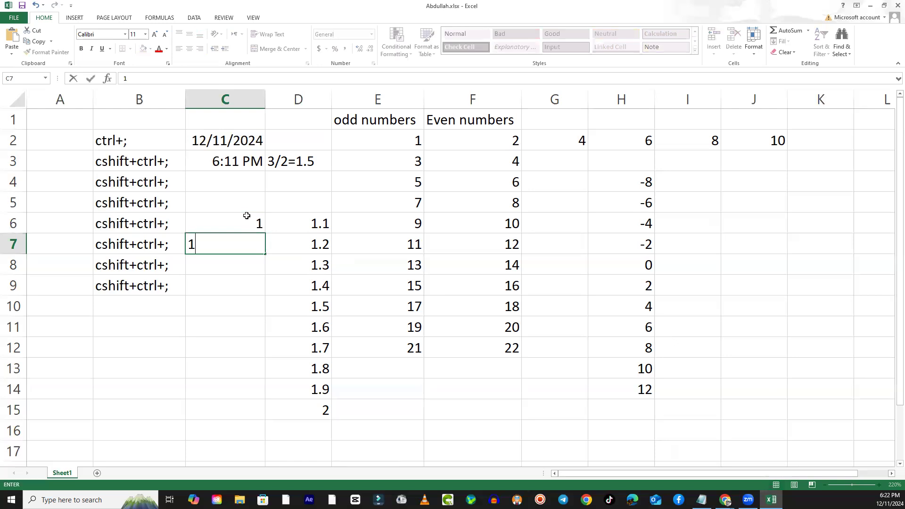
key(Return)
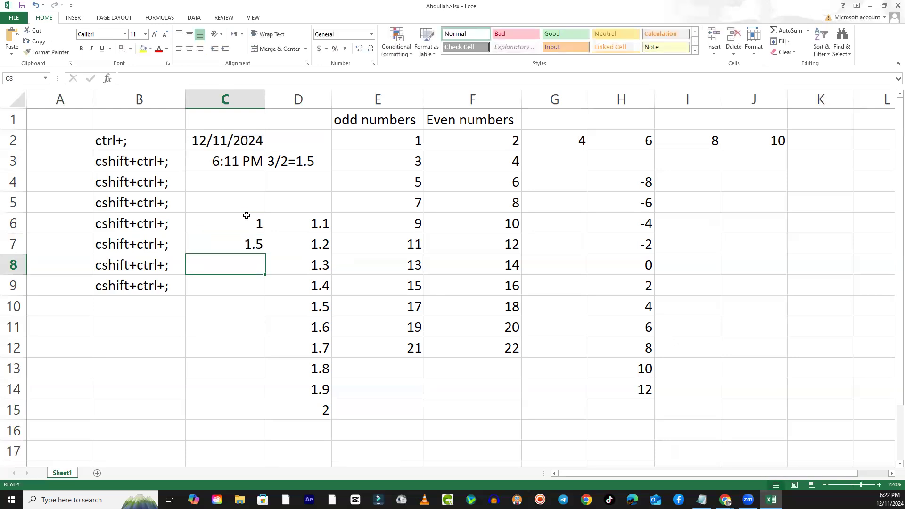
drag(241, 222, 253, 404)
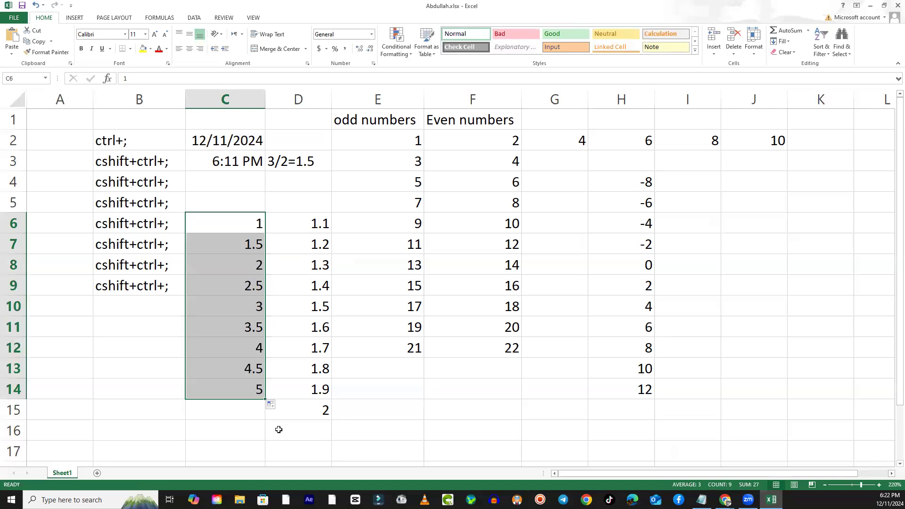
- Clear the series in C6:C14 and enter the starting values 10 and 20 in cells C7 and C8
key(Delete)
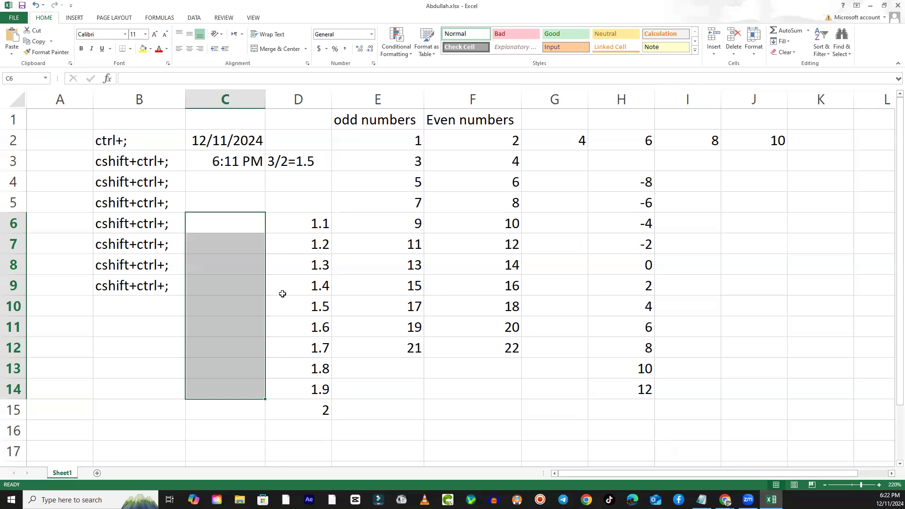
key(Down)
text(10)
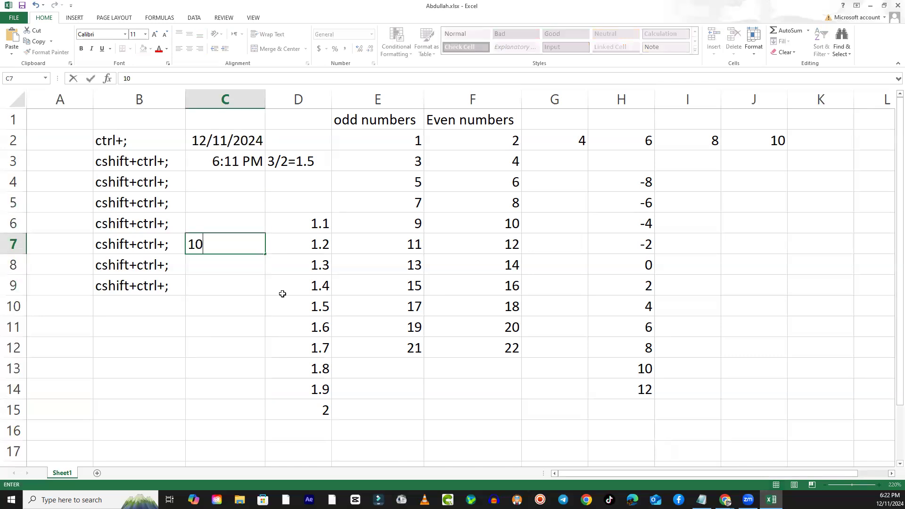
key(Return)
text(20)
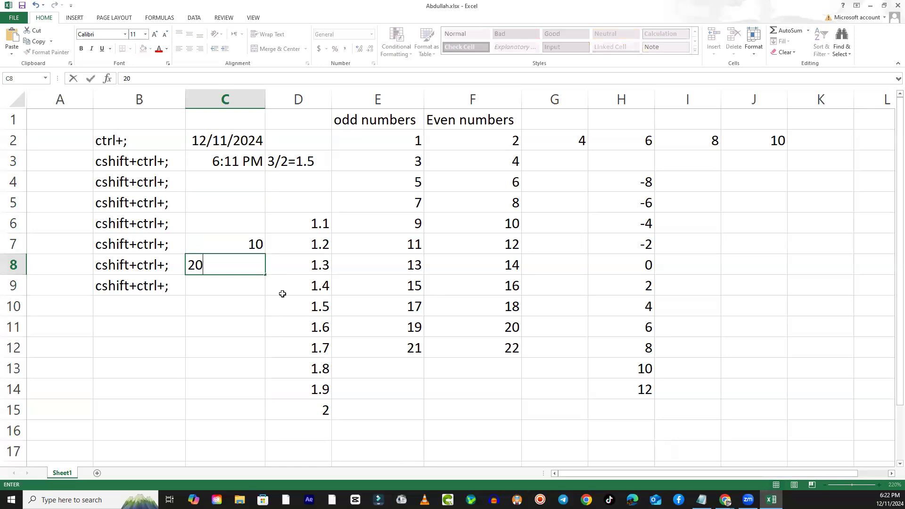
- Autofill the tens series from C7 and C8 down to cell C14, and clear it again
click(242, 243)
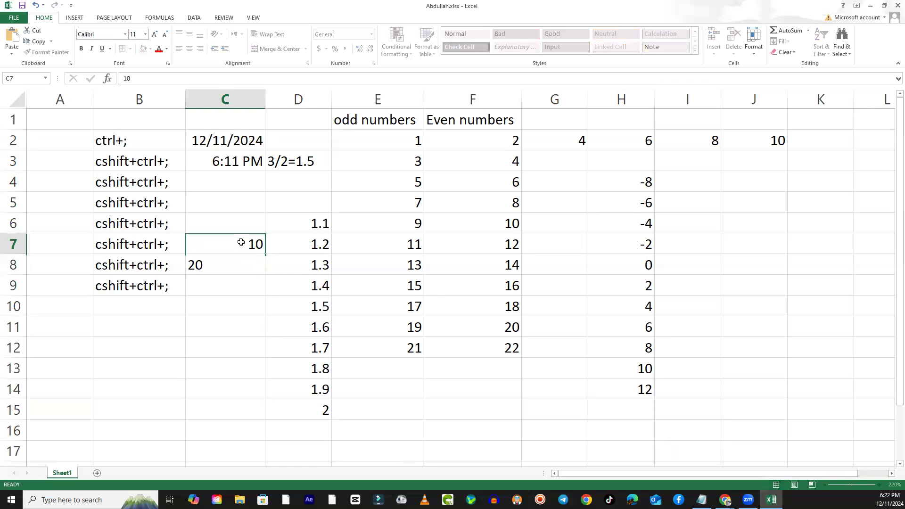
drag(245, 243, 248, 396)
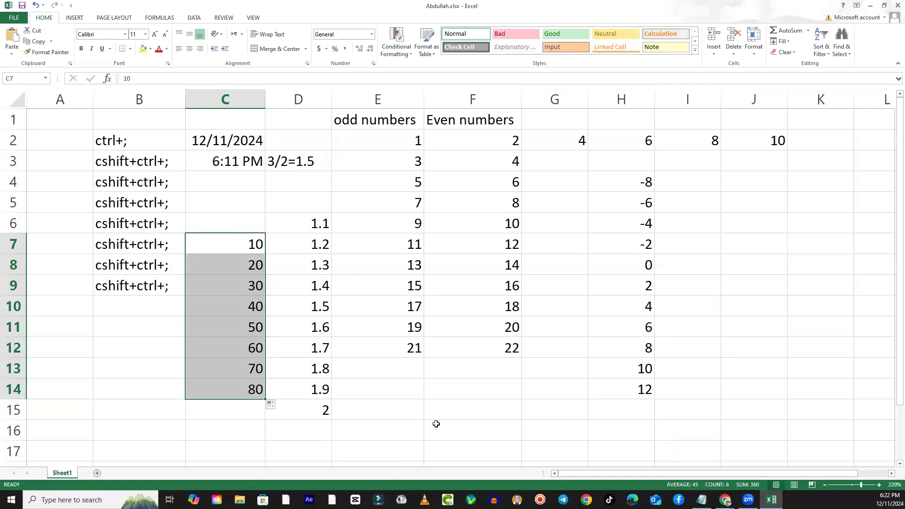
key(Delete)
key(Up)
key(Down)
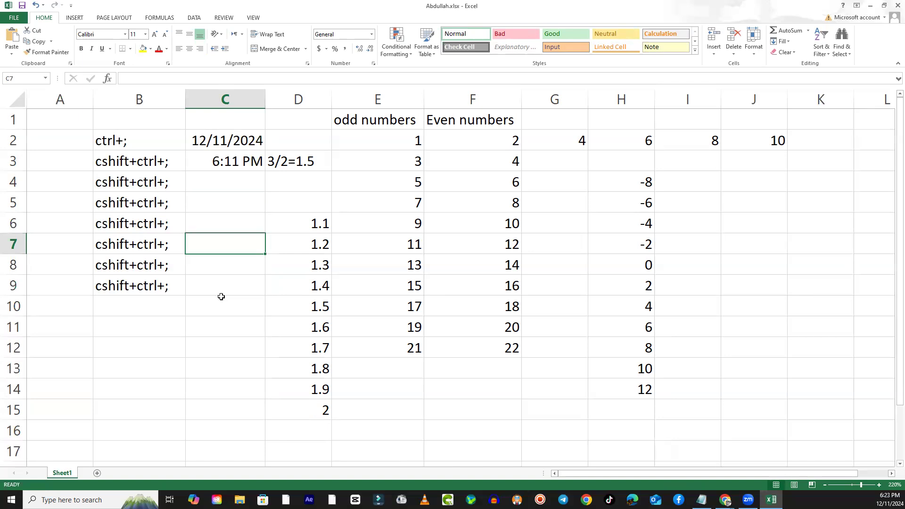
- Enter the starting values 100 and 200 in cells C6 and C7 and autofill the series down to C14
key(Up)
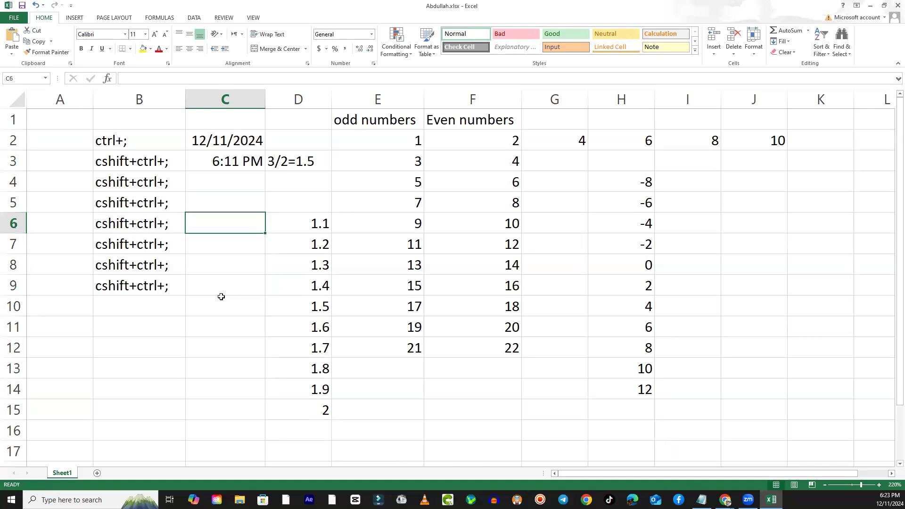
text(100)
key(Return)
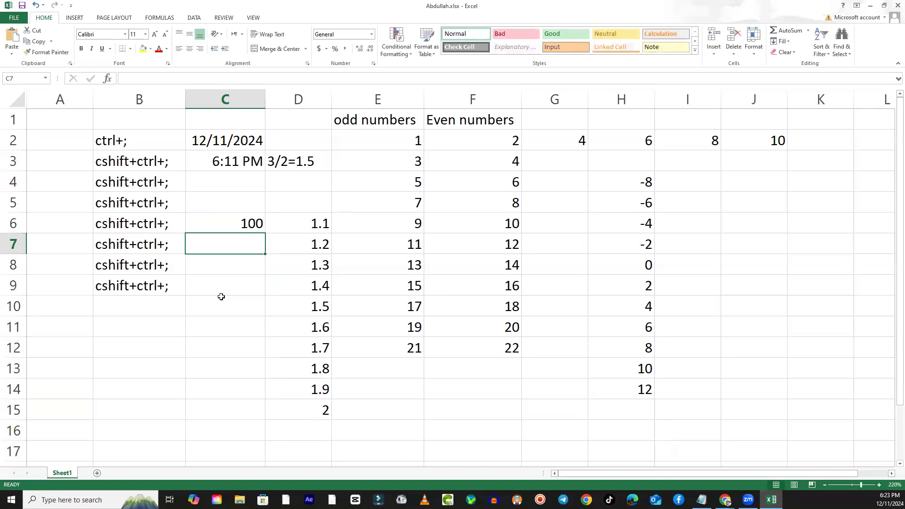
text(200)
key(ctrl+Return)
key(Up)
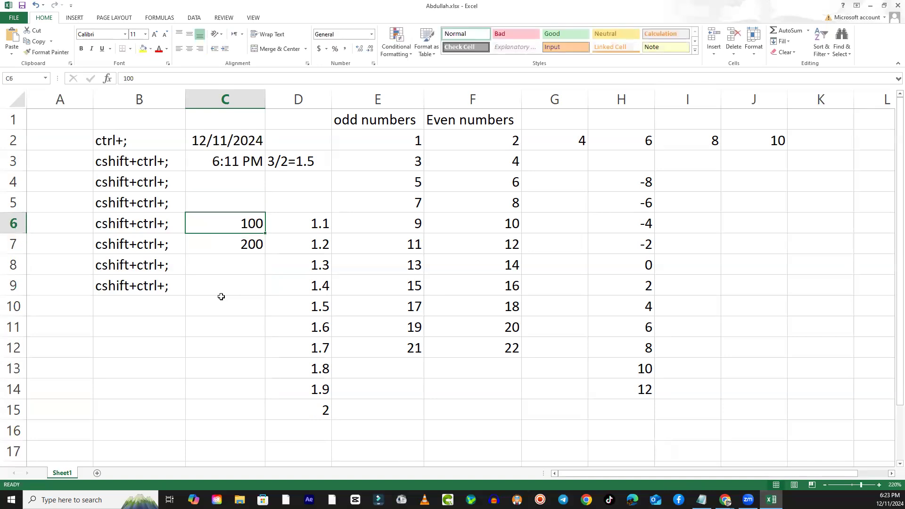
mouse_move(214, 231)
mouse_down()
mouse_move(266, 284)
mouse_move(259, 395)
mouse_up()
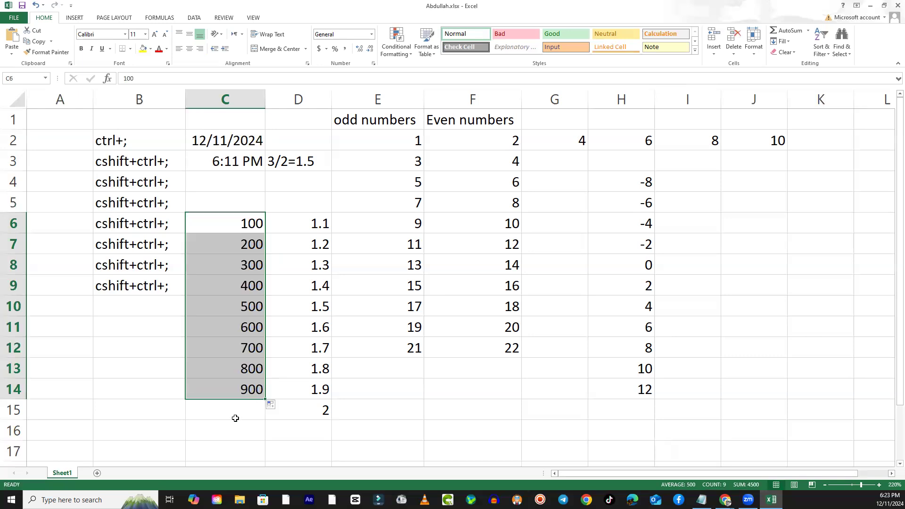
- Clear the hundreds series in C6:C14 and enter 100 in cell C9 and 0 in cell C8
key(Delete)
key(Down)
key(Down)
key(Down)
key(Down)
key(Down)
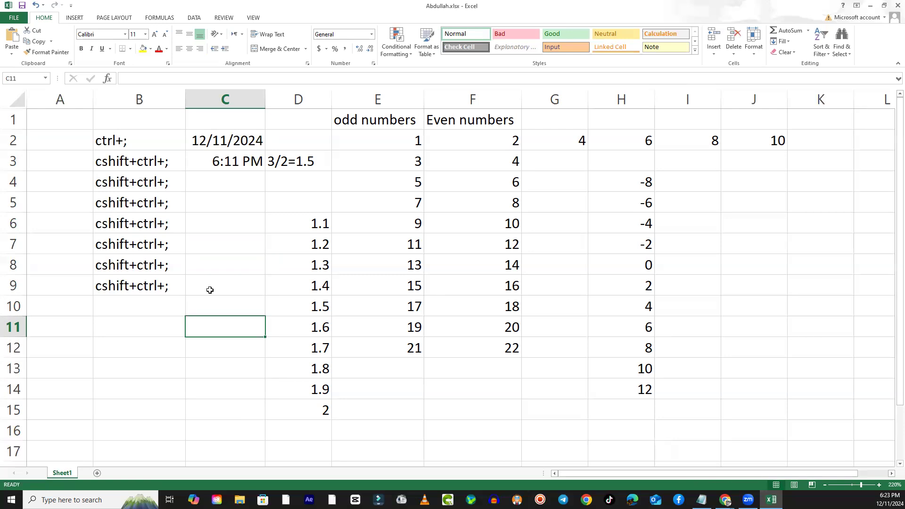
click(243, 297)
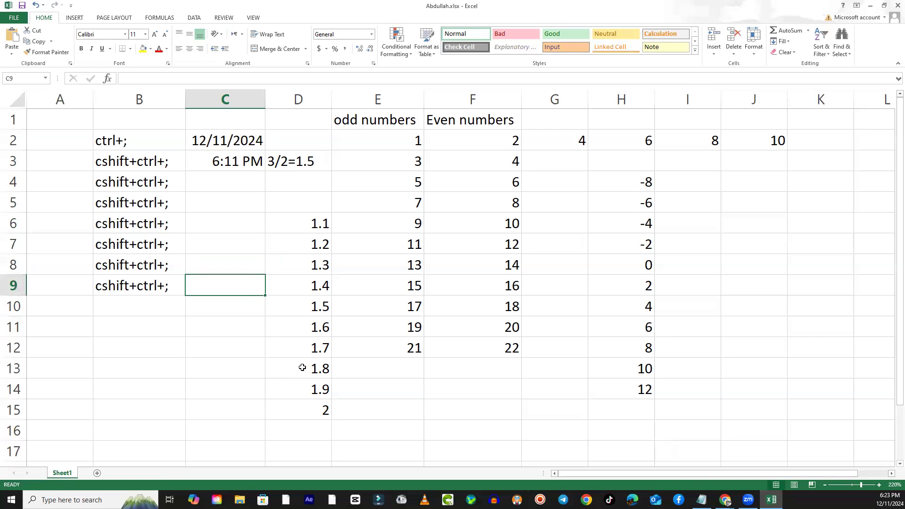
text(100)
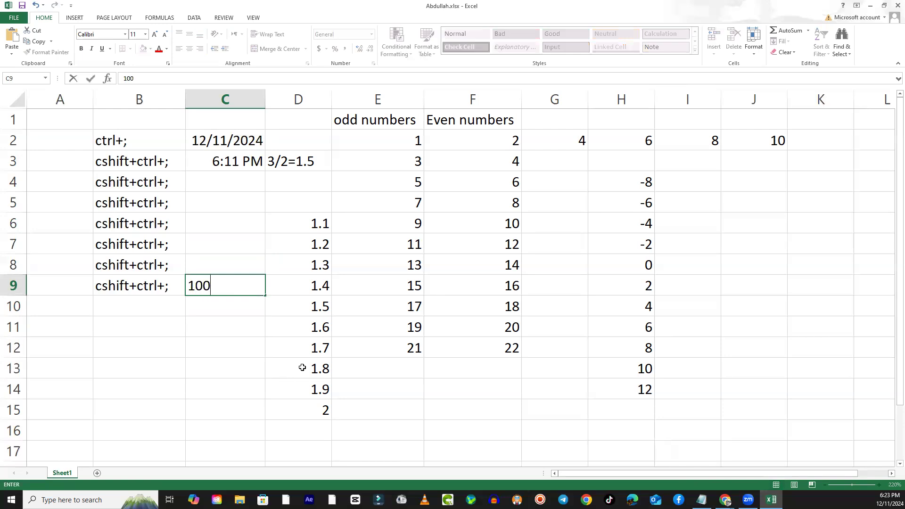
key(Up)
text(0)
key(Return)
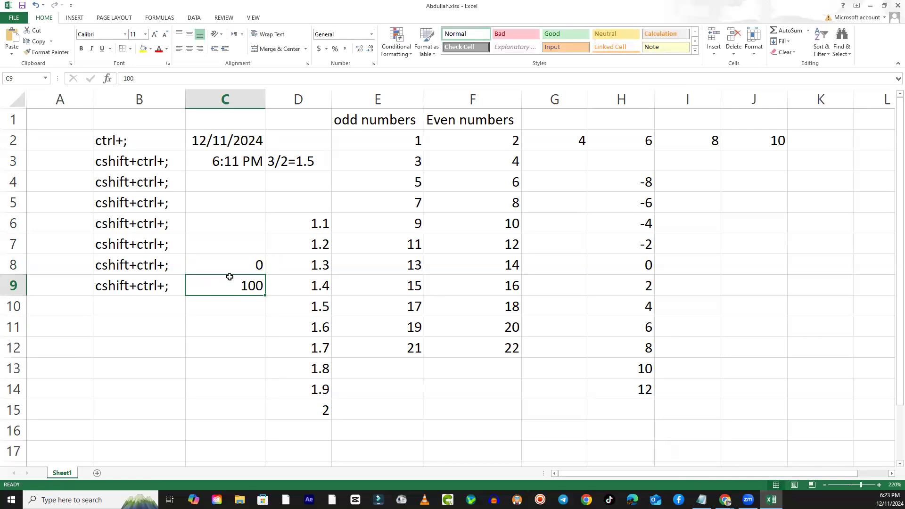
- Autofill the series from C9 and C8 upwards to cell C5, and clear the filled range
drag(230, 279, 236, 260)
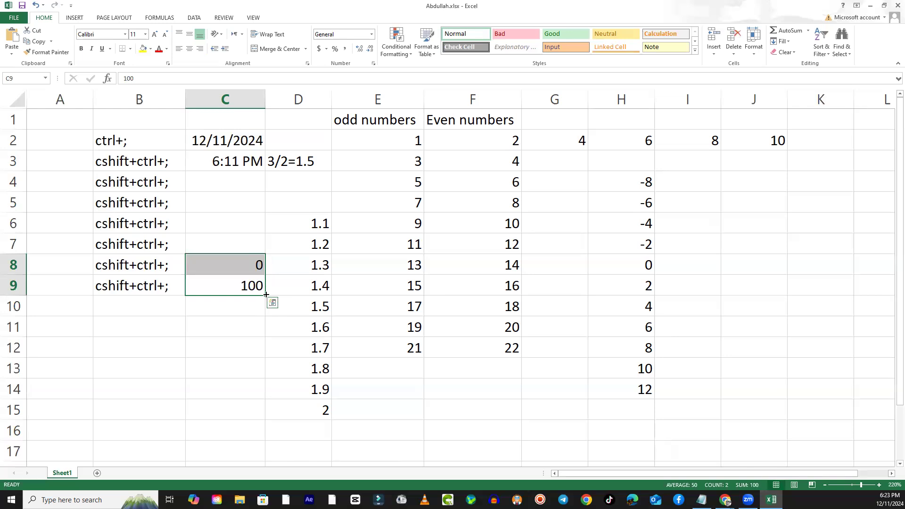
drag(266, 295, 278, 213)
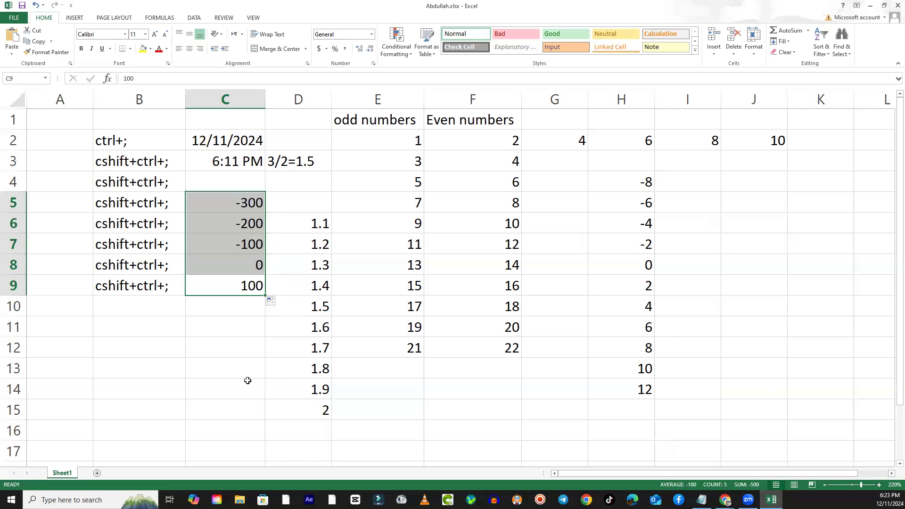
key(Delete)
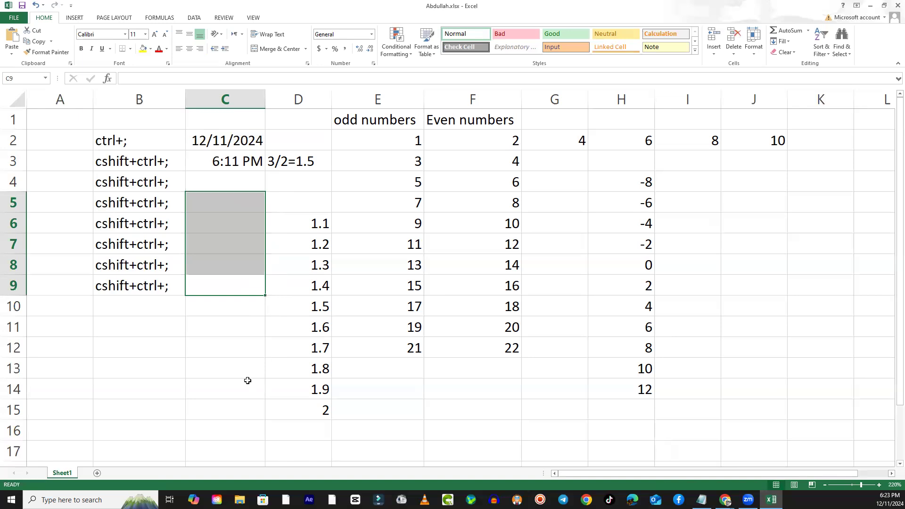
- Enter Sunday in cell C6 and autofill the weekday names down to cell C14
click(299, 327)
click(243, 224)
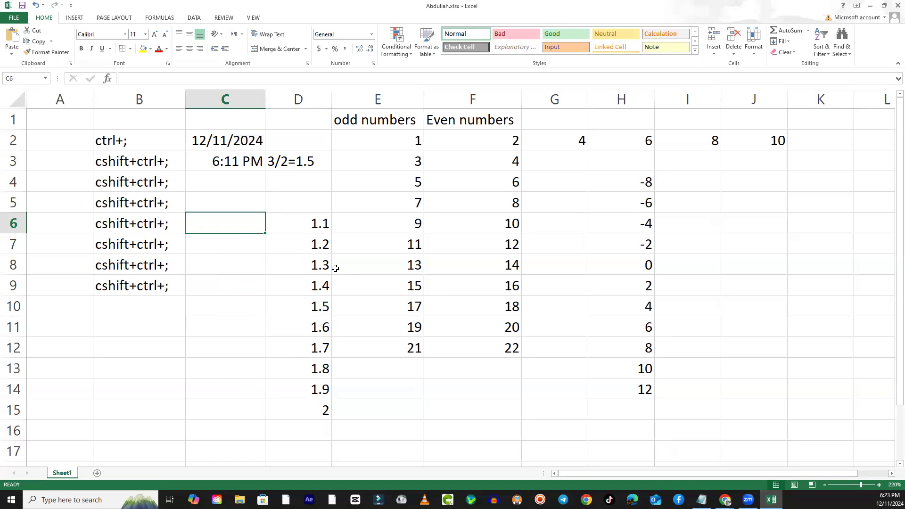
text(Sunday)
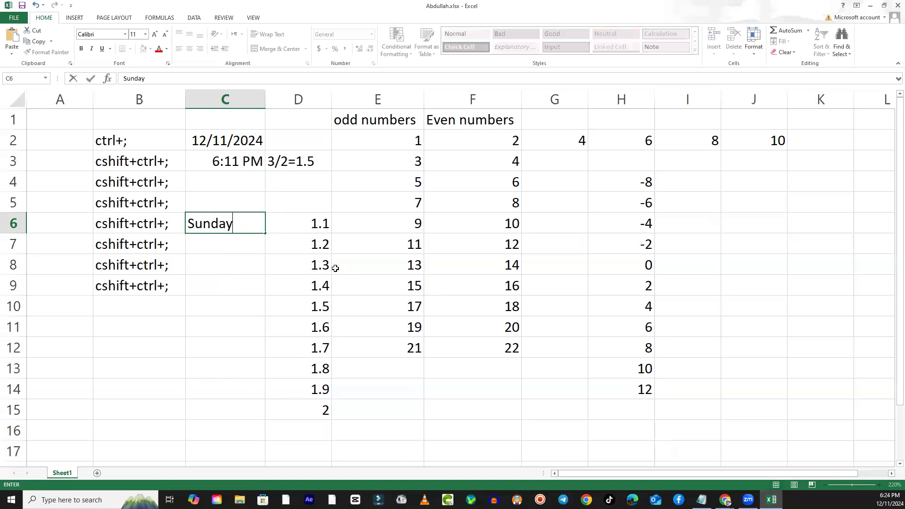
key(Return)
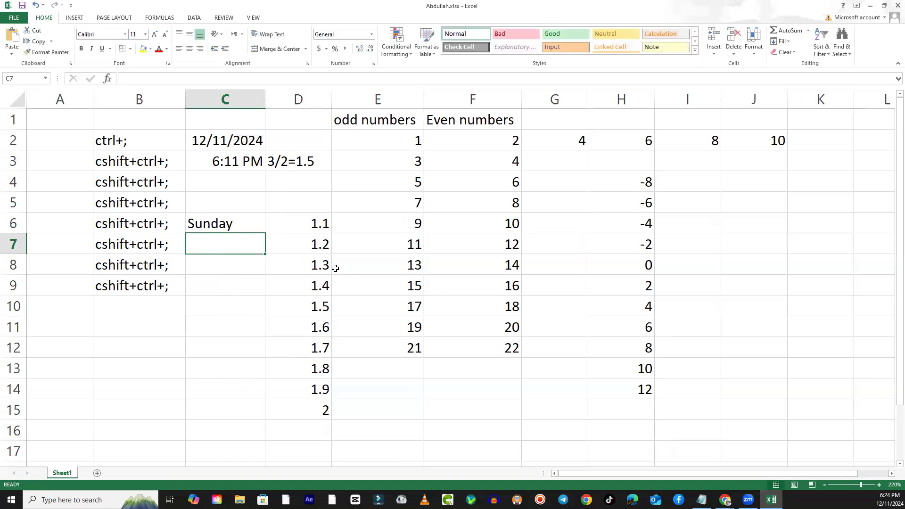
click(194, 220)
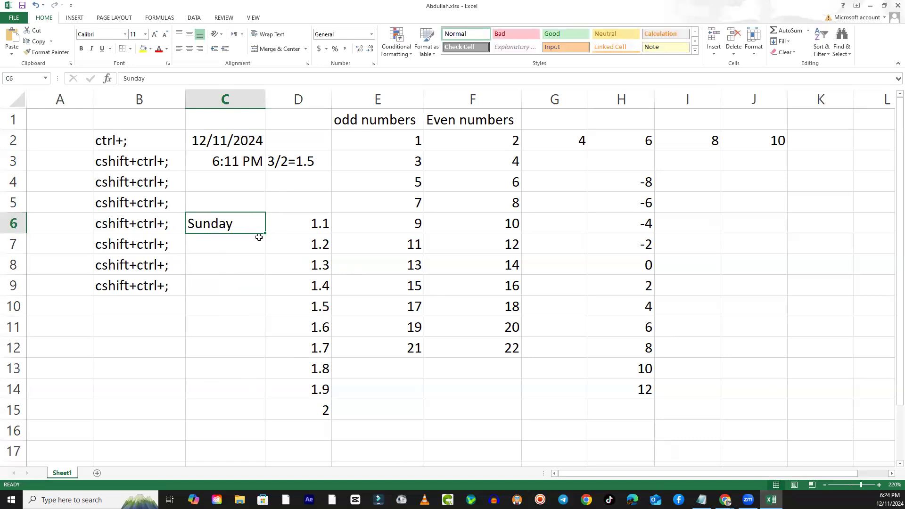
drag(264, 235, 256, 391)
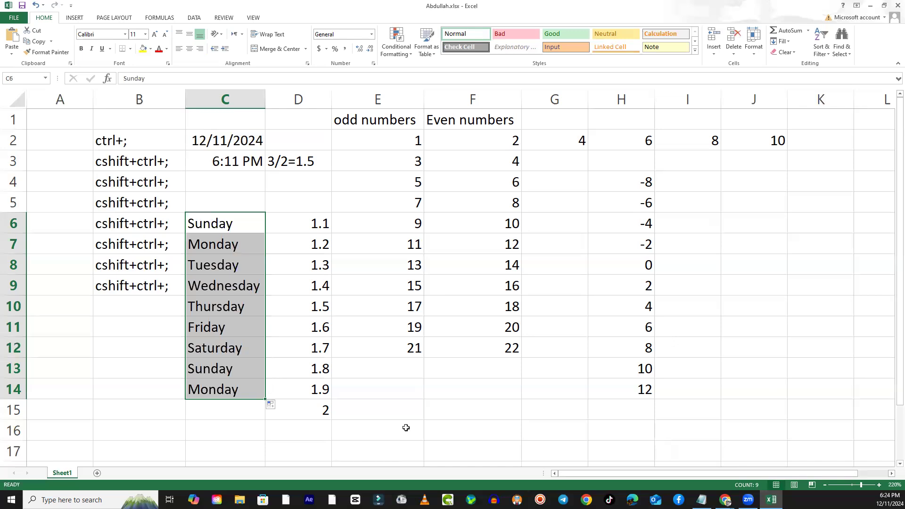
- Clear the contents of the range D6:E15
drag(311, 230, 428, 404)
key(Delete)
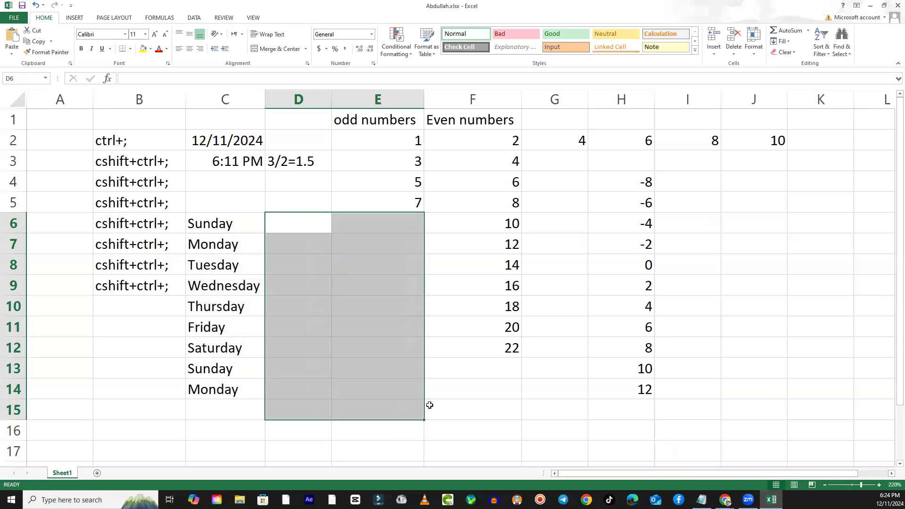
click(303, 227)
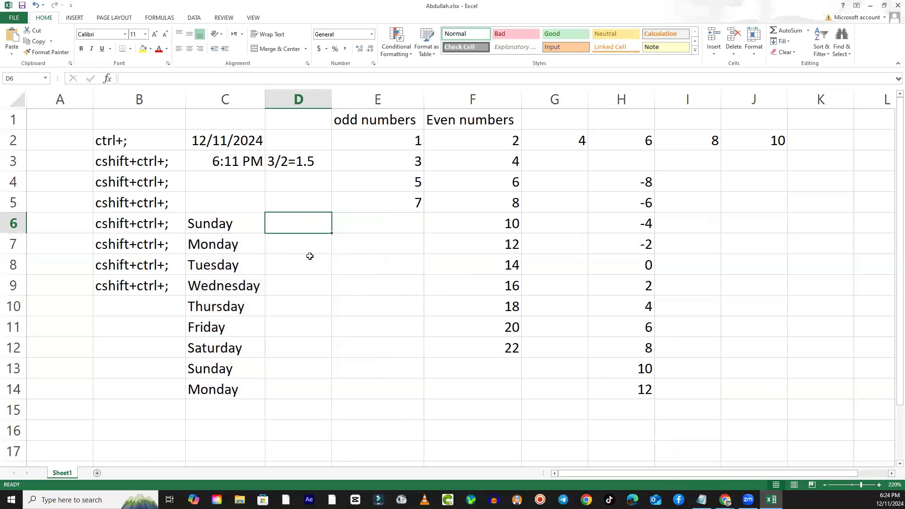
click(307, 256)
- Enter January in cell D6 and autofill the month names down to cell D17
click(308, 226)
text(January)
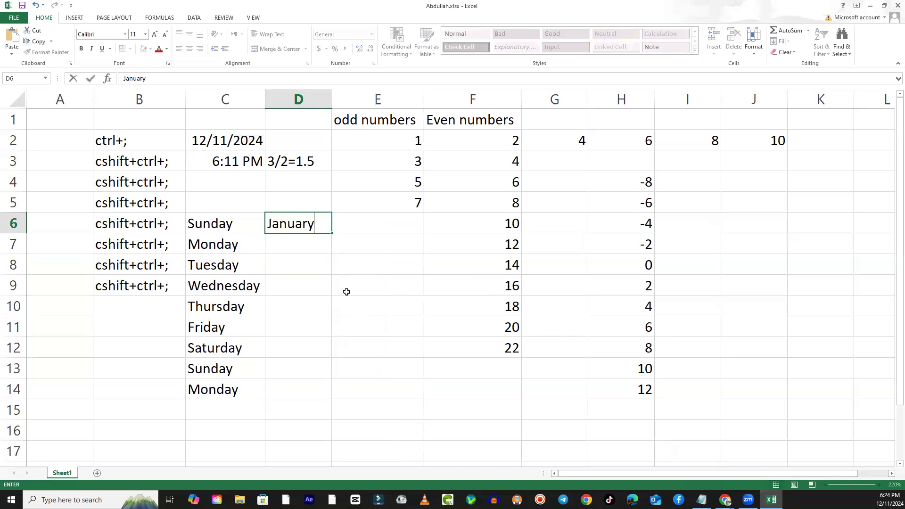
key(Return)
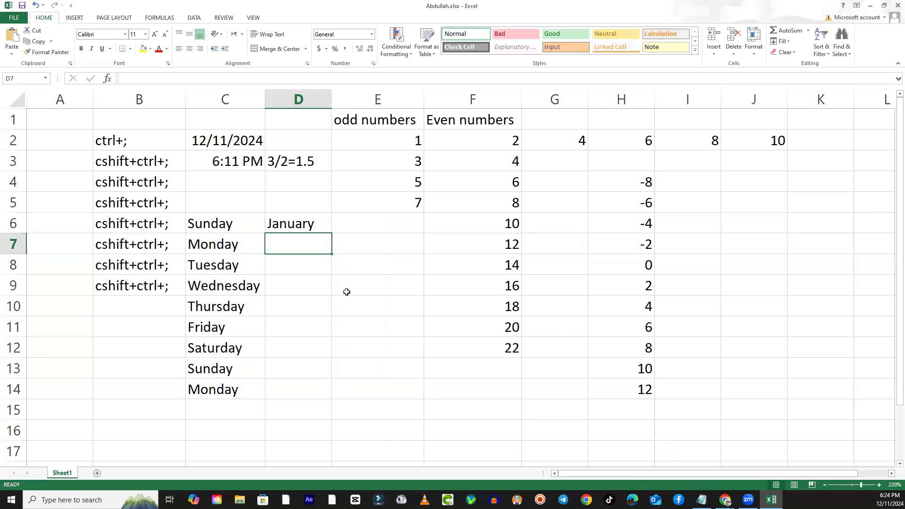
click(326, 229)
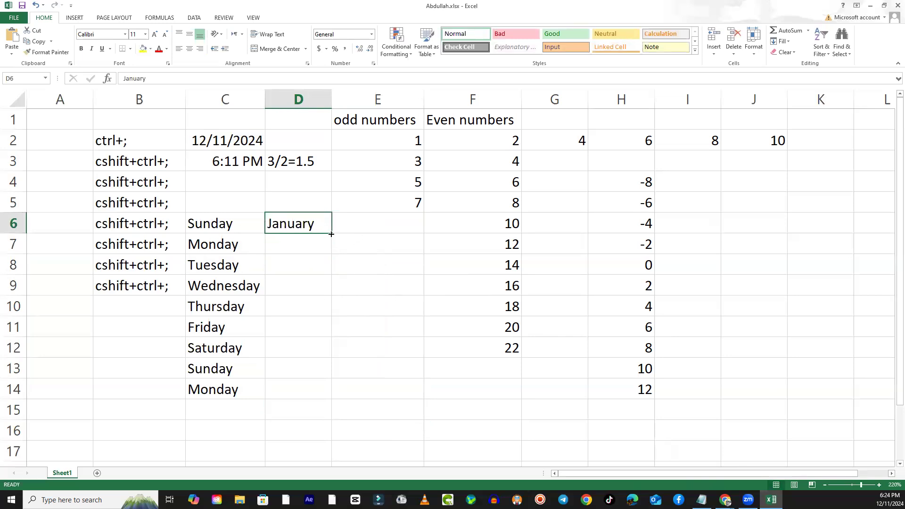
drag(331, 234, 310, 453)
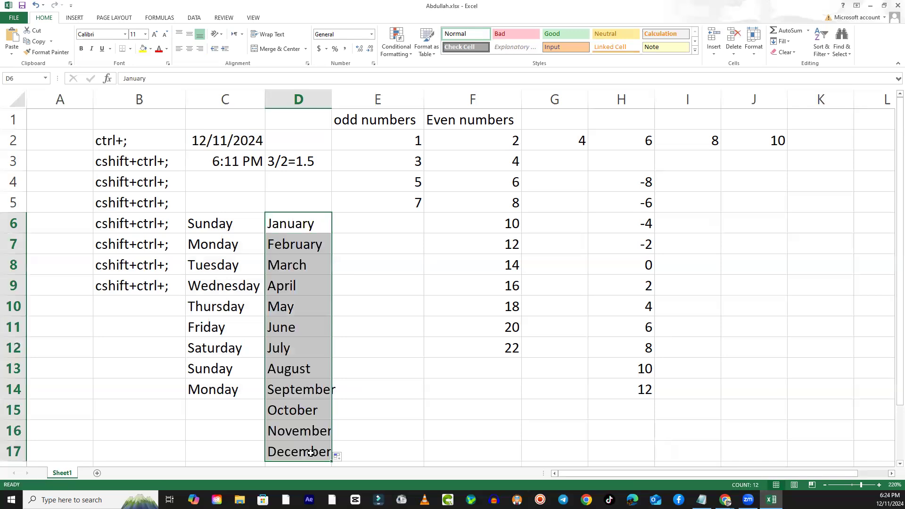
click(410, 382)
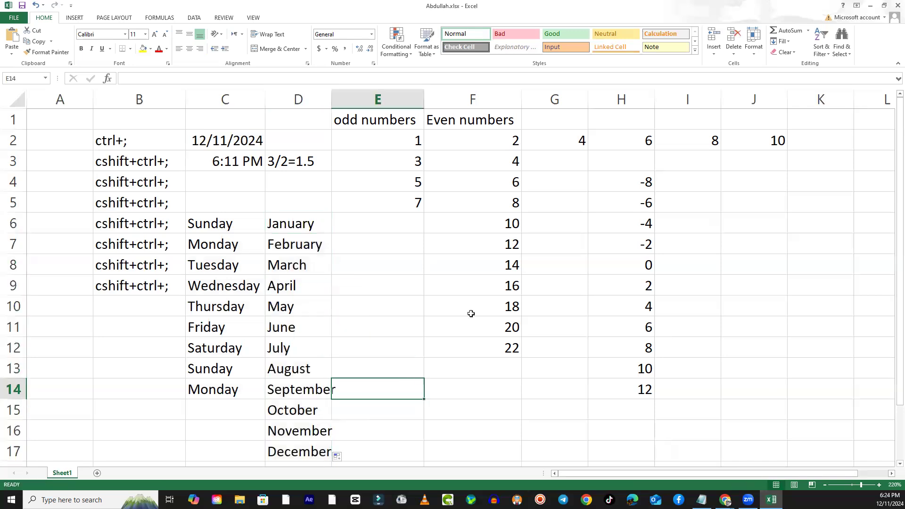
- Clear the contents of the range F6:H15
drag(504, 221, 640, 400)
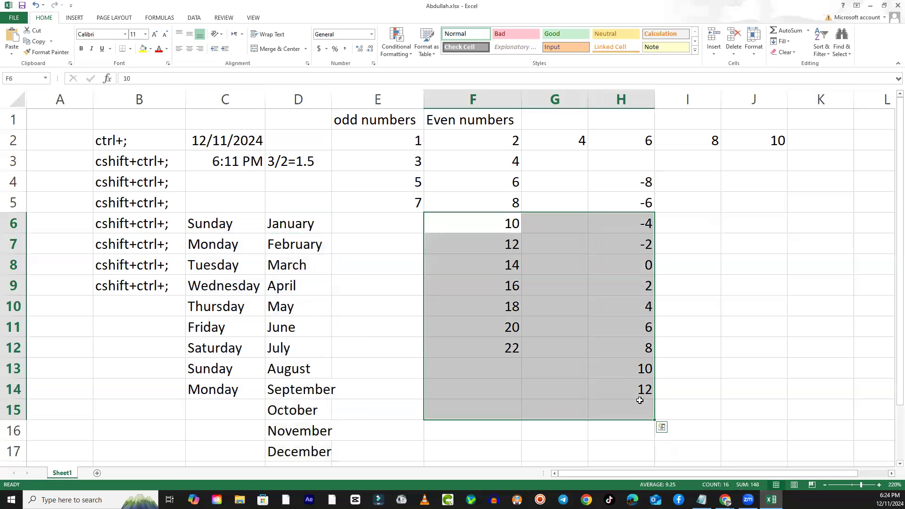
key(Delete)
- Enter Sun in cell E6 and autofill the abbreviated weekday names down to cell E15
key(Left)
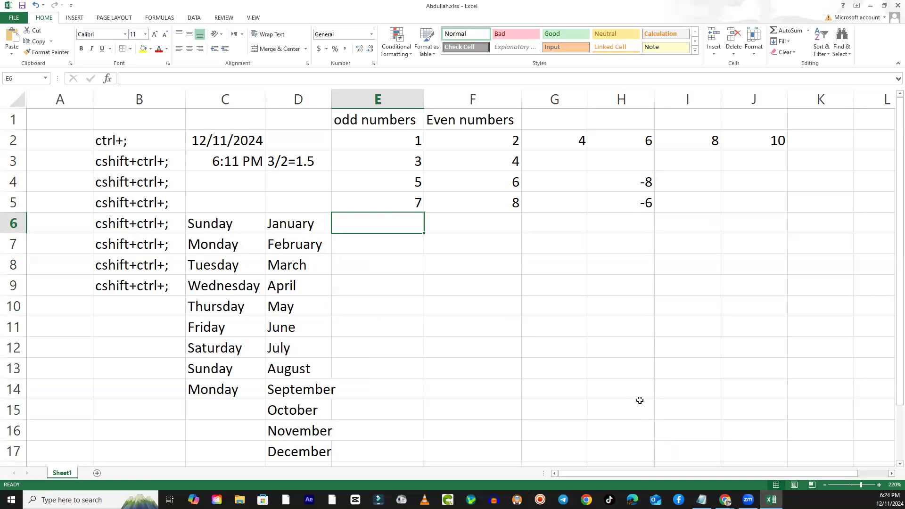
text(Sun)
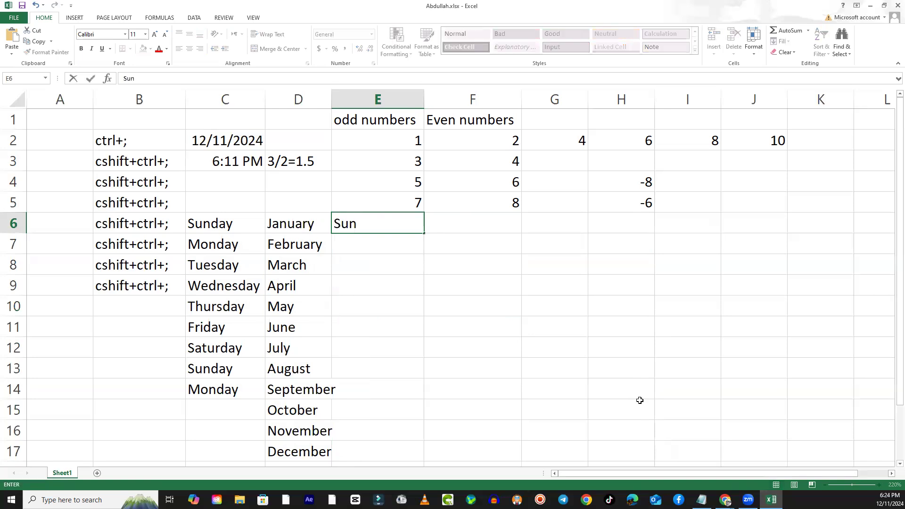
key(Return)
key(Up)
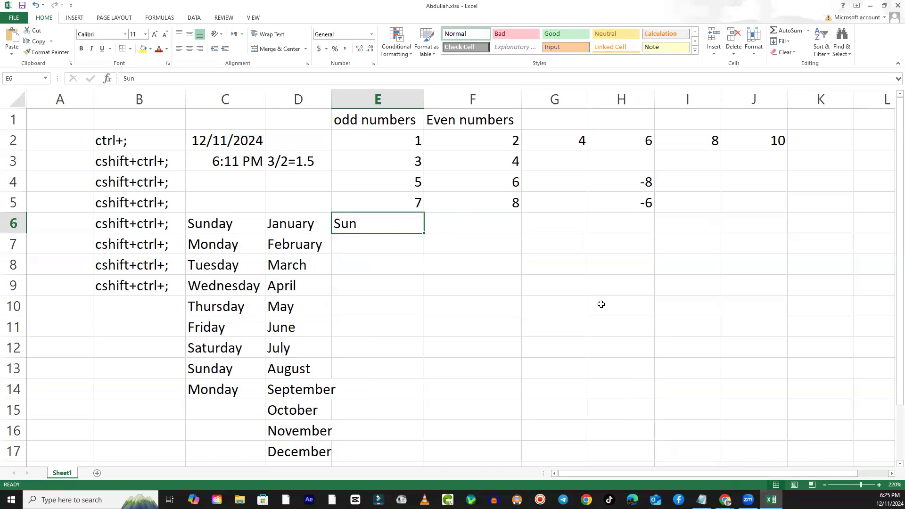
drag(425, 234, 427, 417)
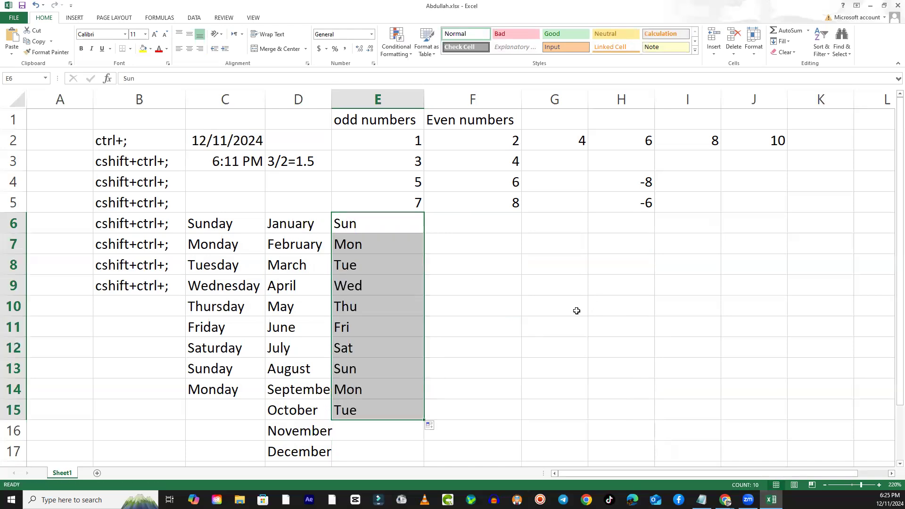
- Enter Jan in cell F6 and autofill the abbreviated month names down to cell F17
click(467, 228)
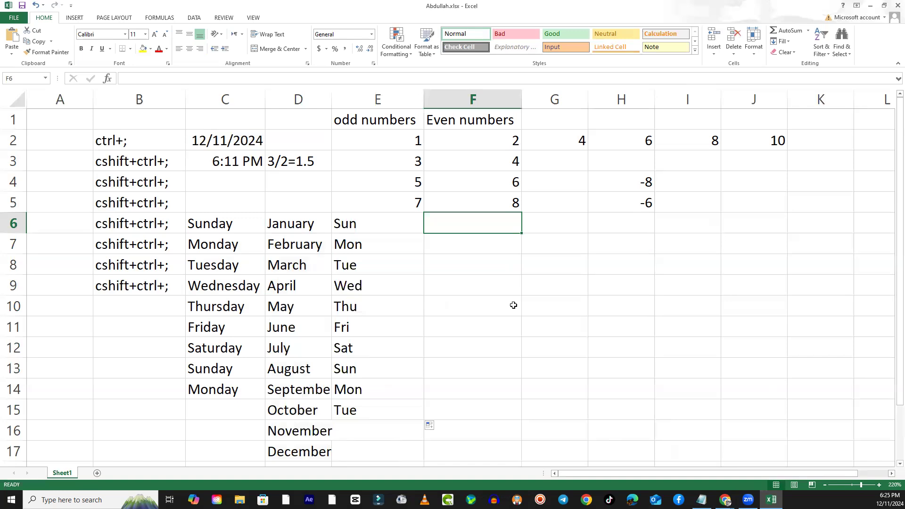
text(Jan)
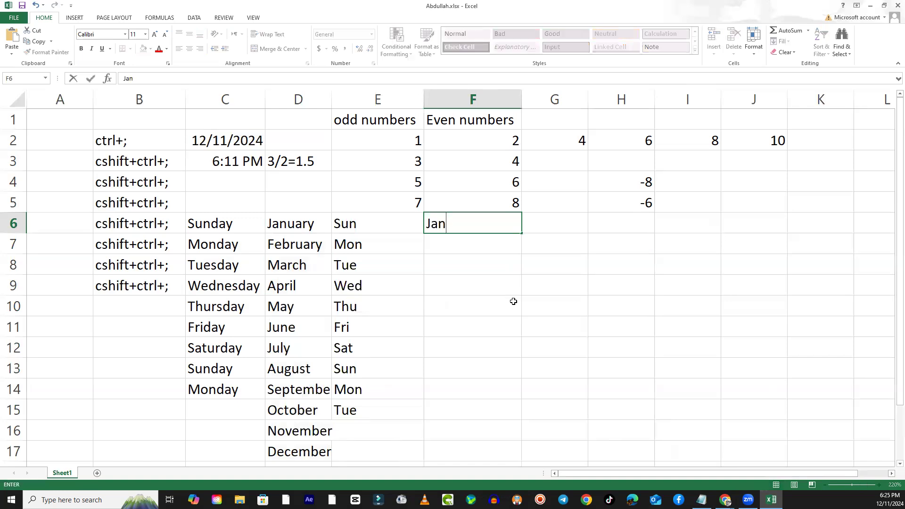
key(Return)
click(492, 231)
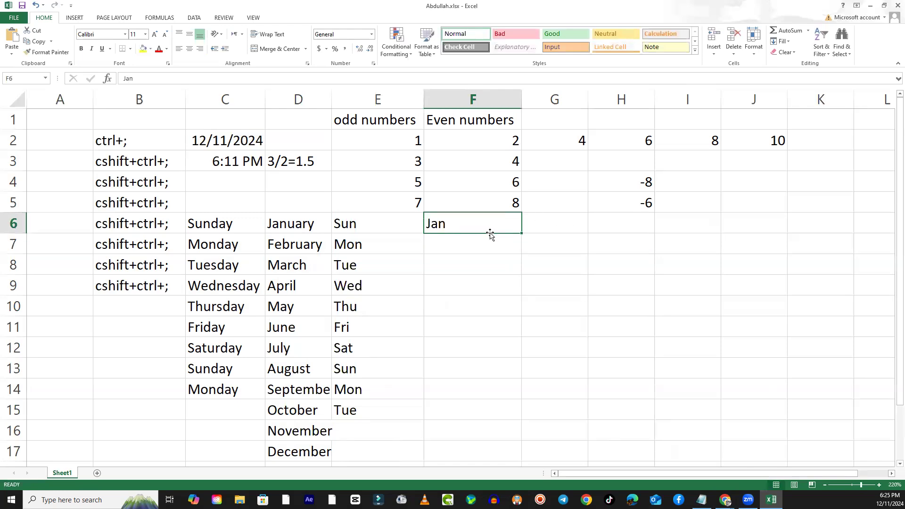
drag(522, 233, 542, 452)
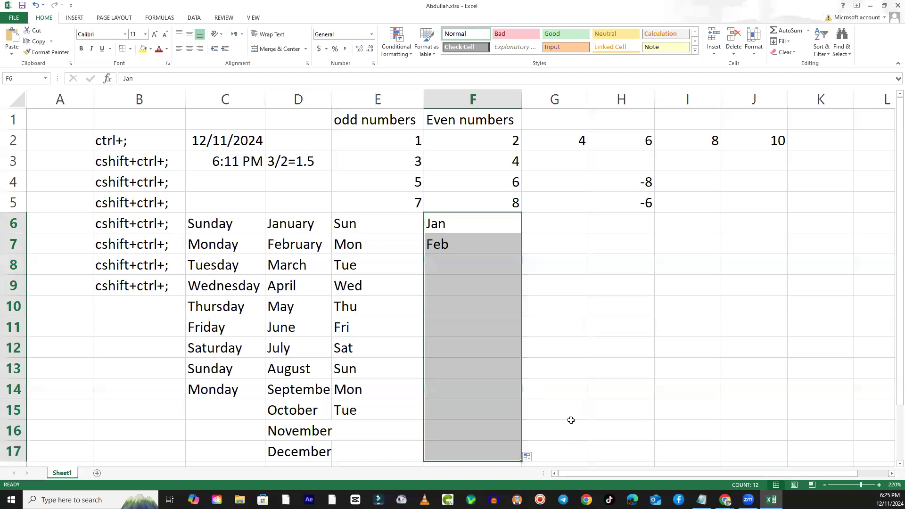
click(606, 349)
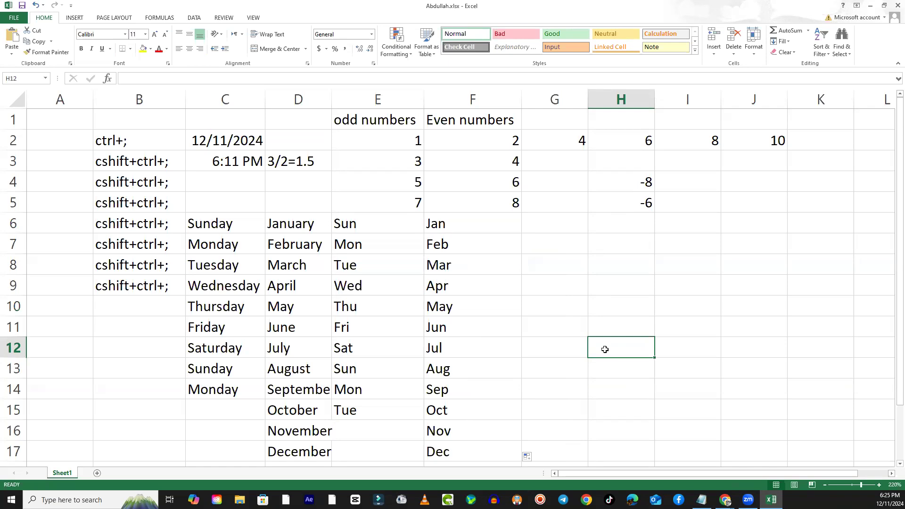
click(537, 308)
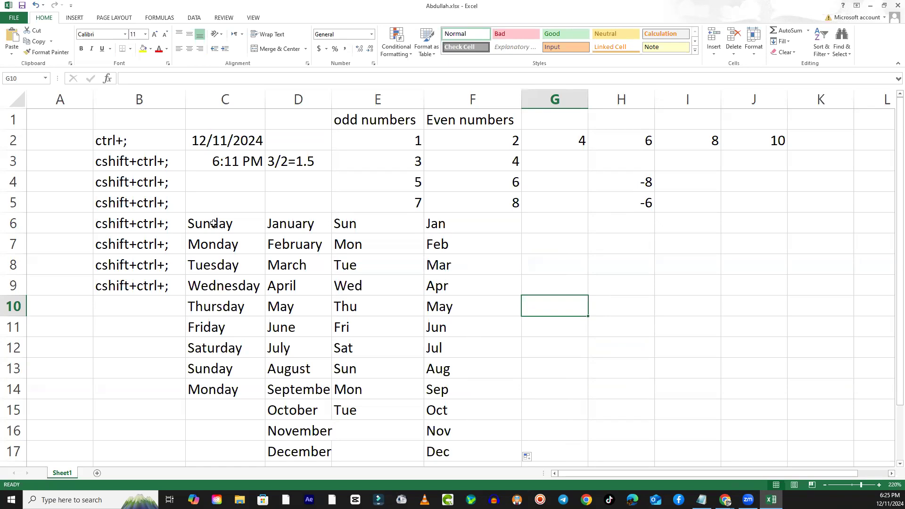
- Clear the weekday and month names from the range C6:F17
click(637, 236)
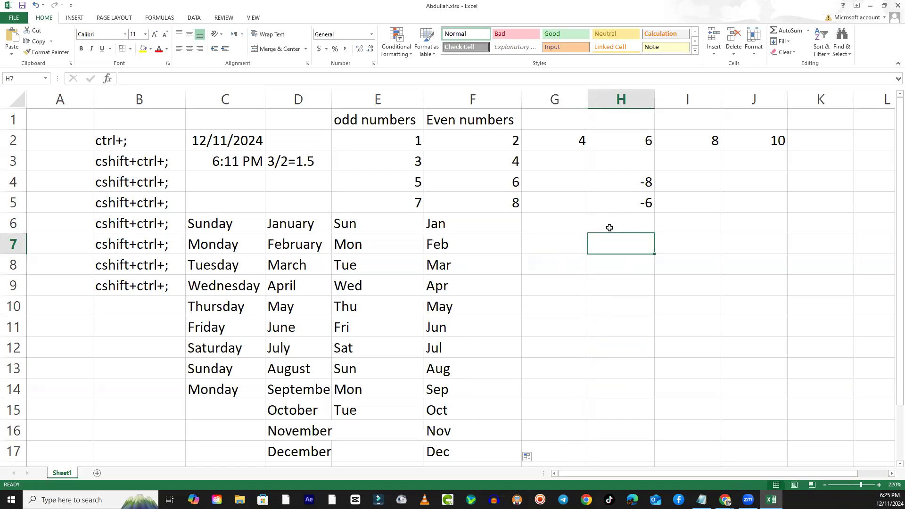
drag(241, 229, 461, 451)
key(Delete)
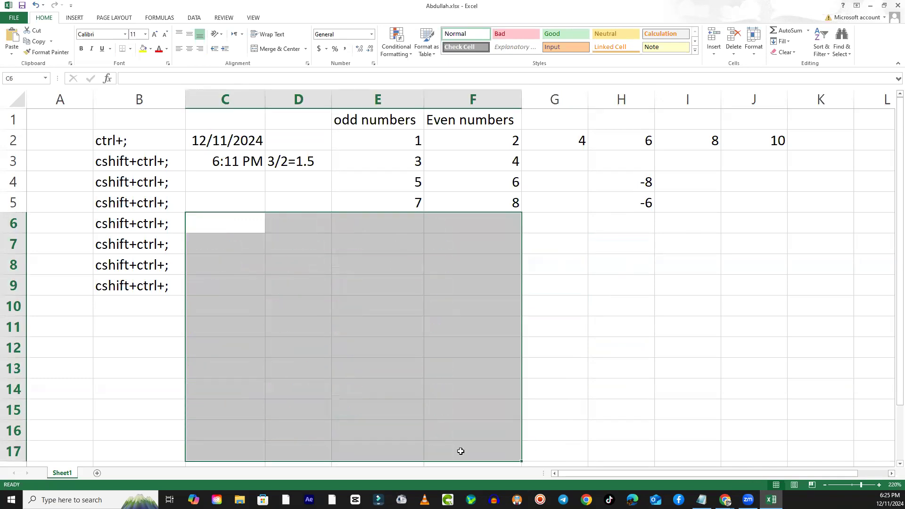
click(465, 307)
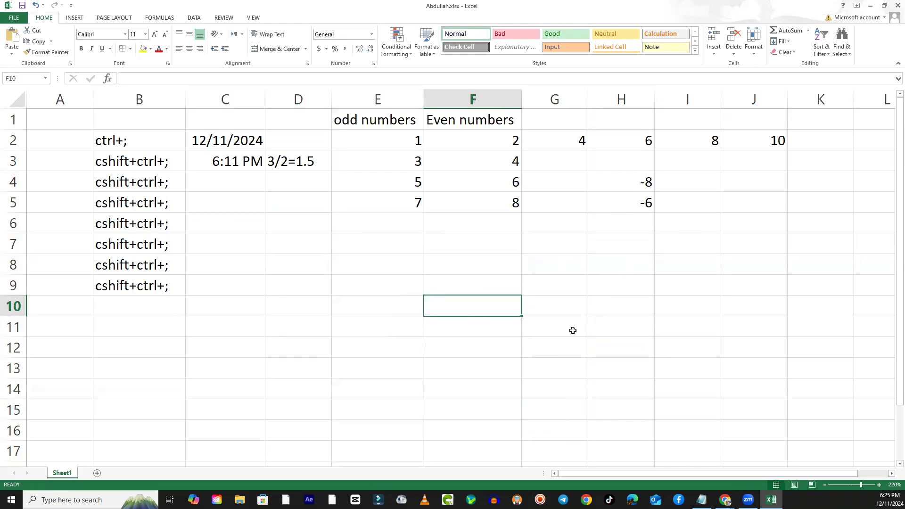
click(558, 316)
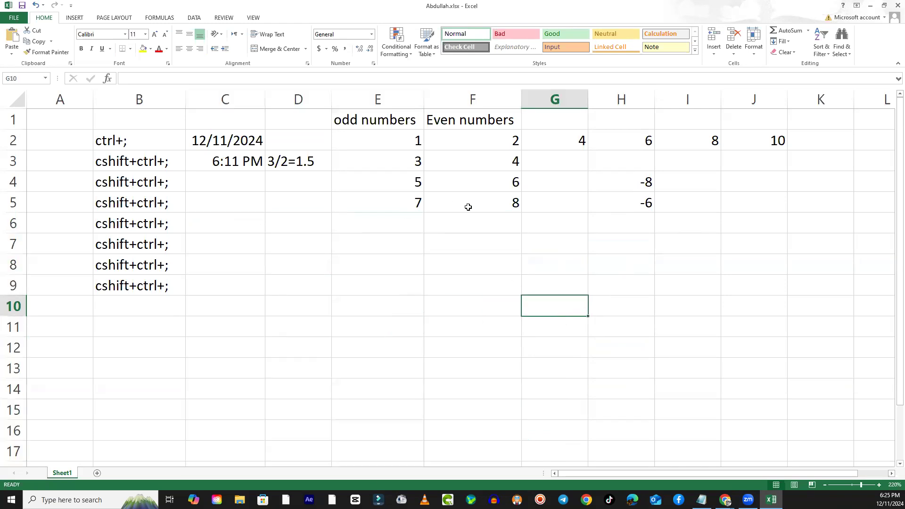
click(297, 243)
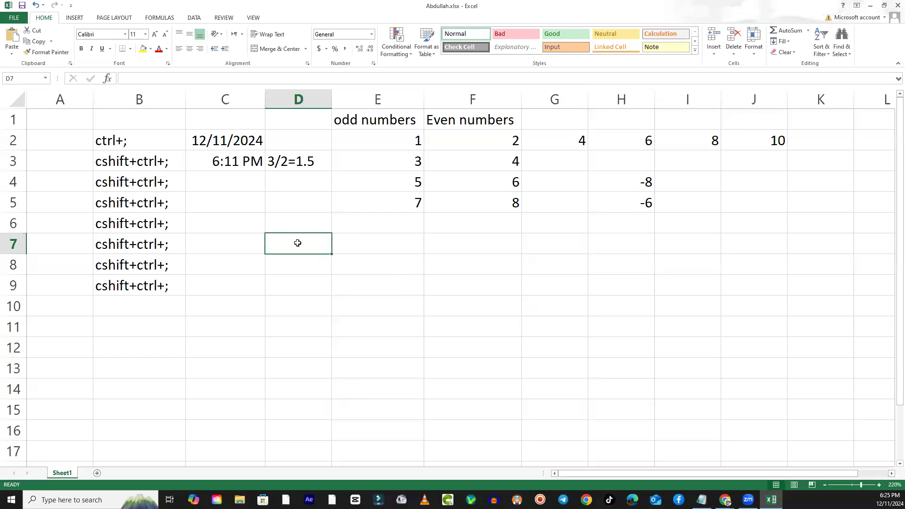
click(355, 299)
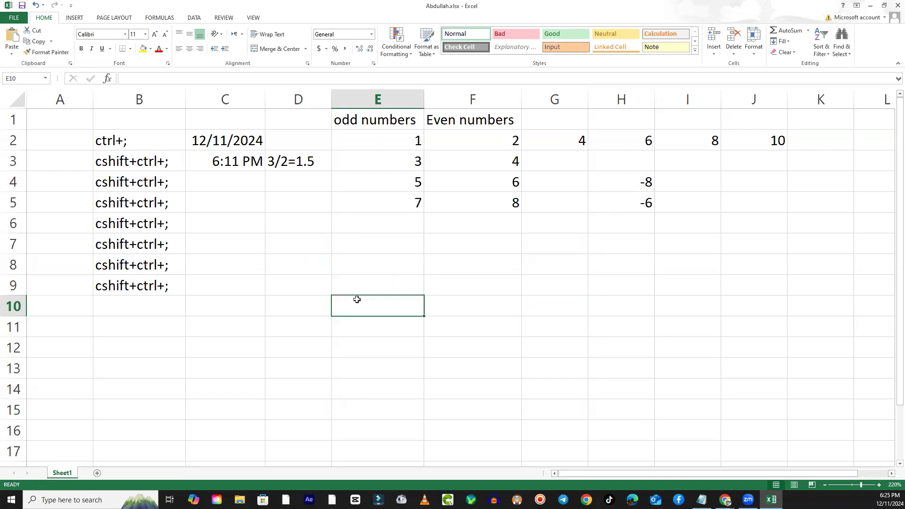
click(245, 225)
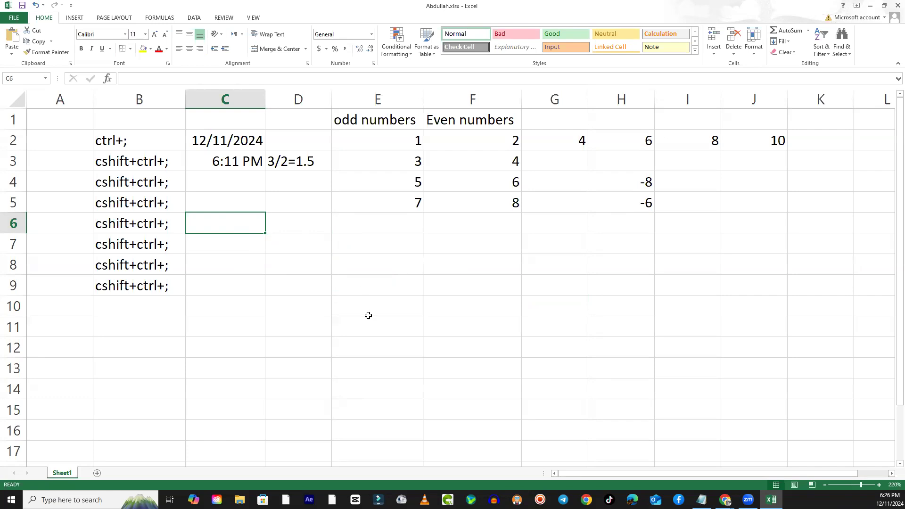
click(269, 278)
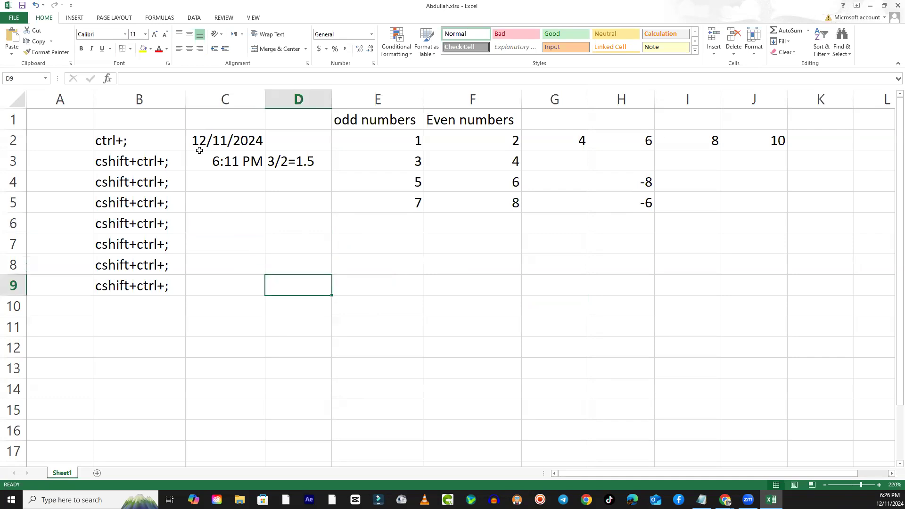
- Select individual columns and rows by their headings, such as columns B and C and row 3, to examine the sheet layout
click(136, 100)
click(73, 100)
click(169, 101)
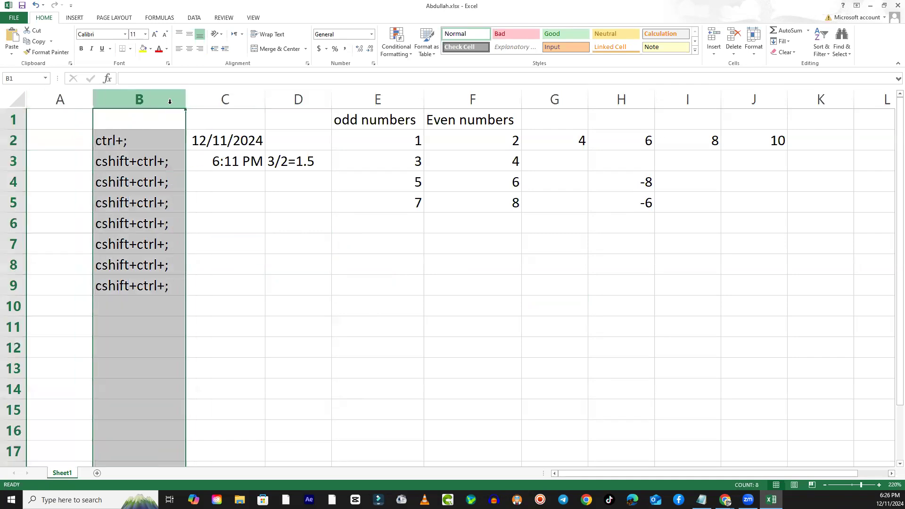
click(16, 142)
click(13, 162)
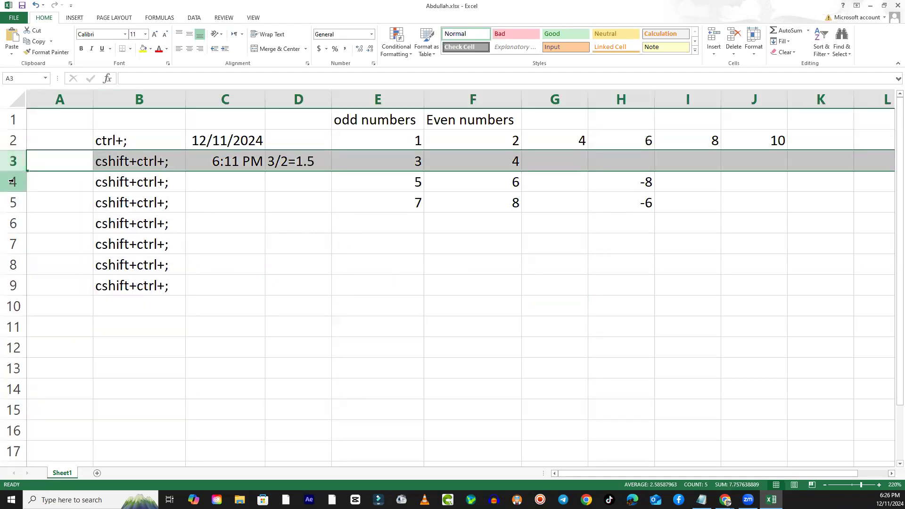
click(281, 245)
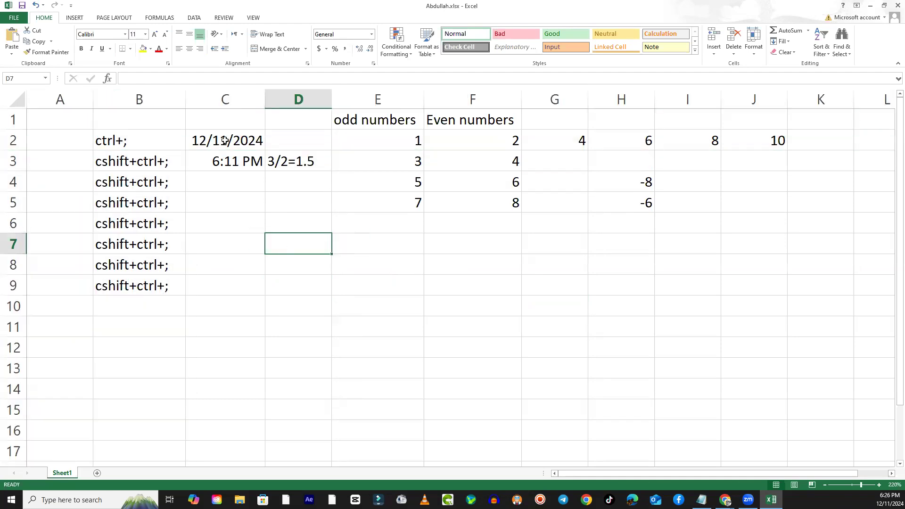
click(158, 97)
click(227, 97)
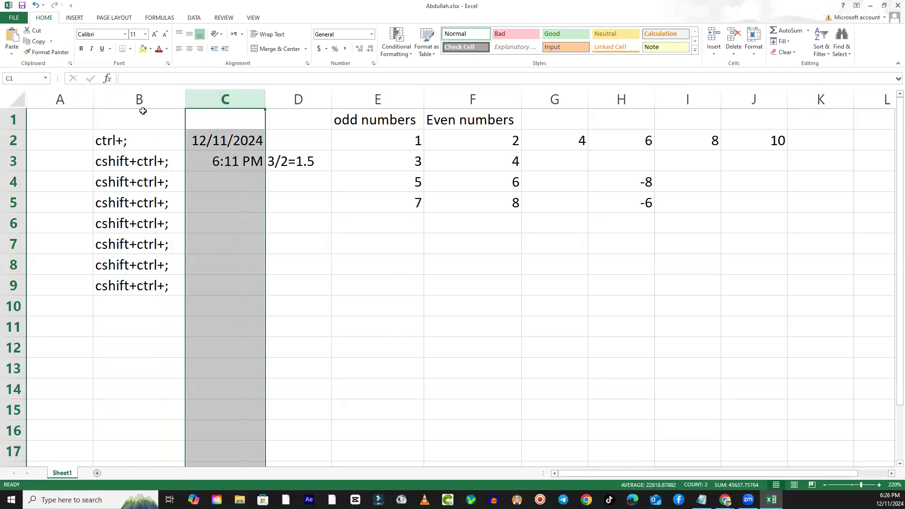
click(146, 97)
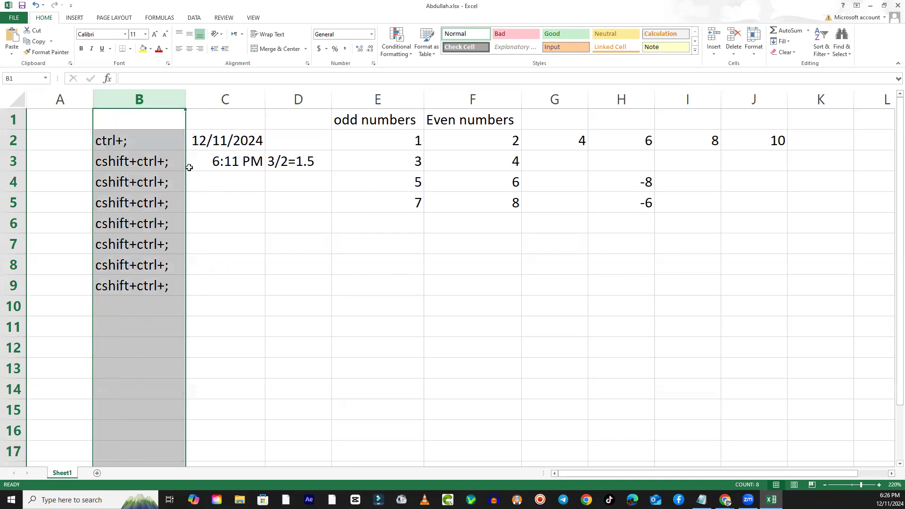
click(216, 143)
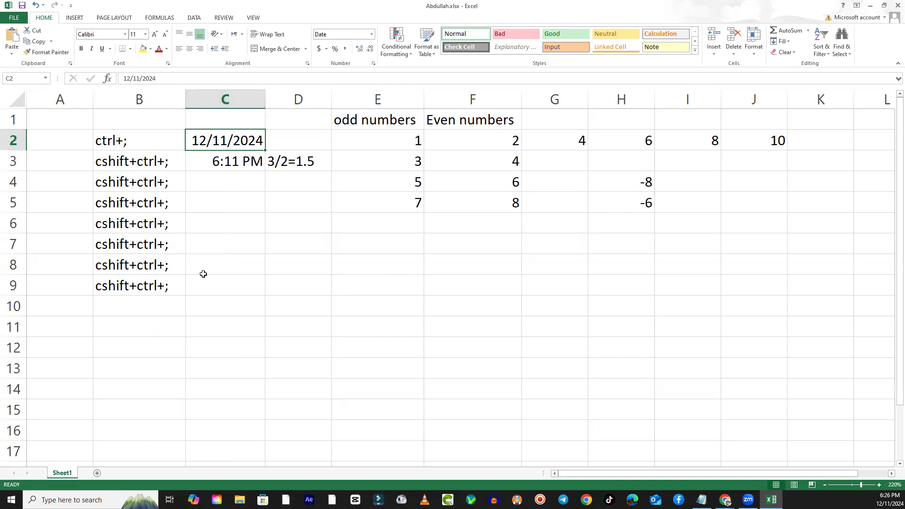
right_click(188, 100)
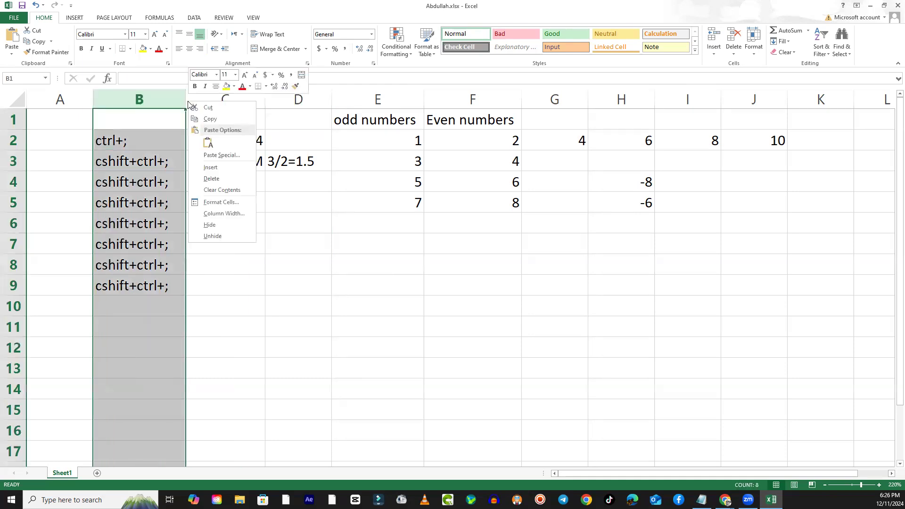
key(Escape)
right_click(199, 127)
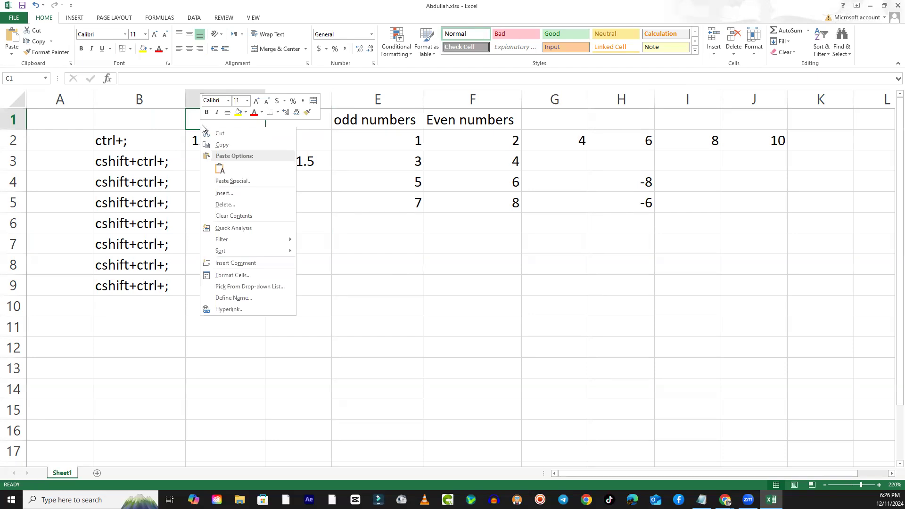
click(199, 124)
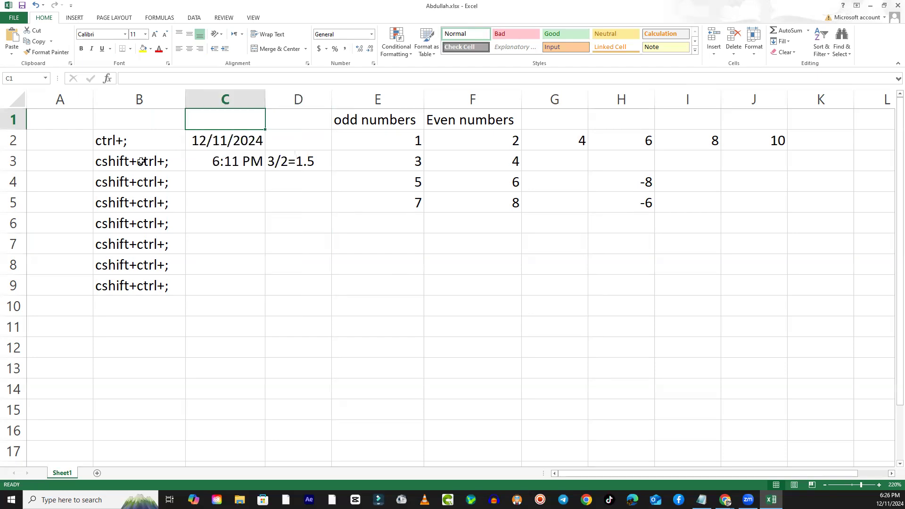
- Insert an entire column at cell C1, between the shortcut notes and the date column
right_click(194, 121)
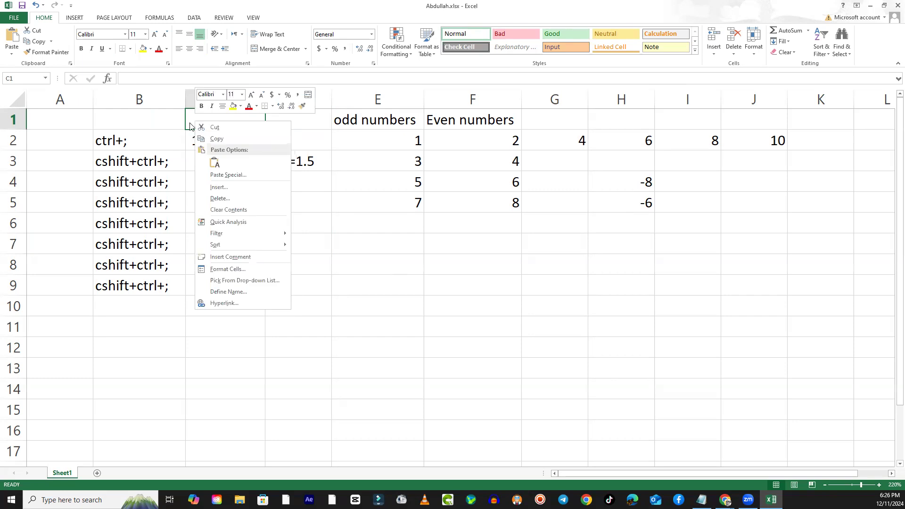
click(225, 187)
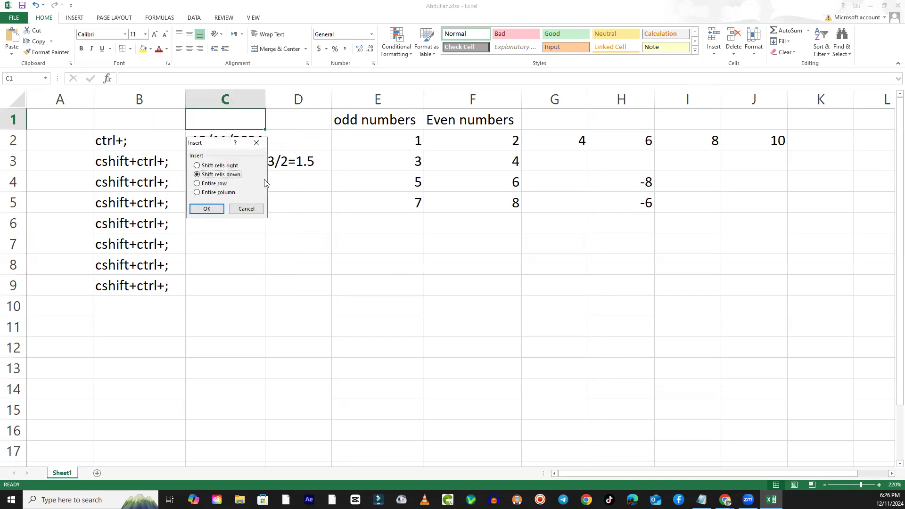
click(203, 194)
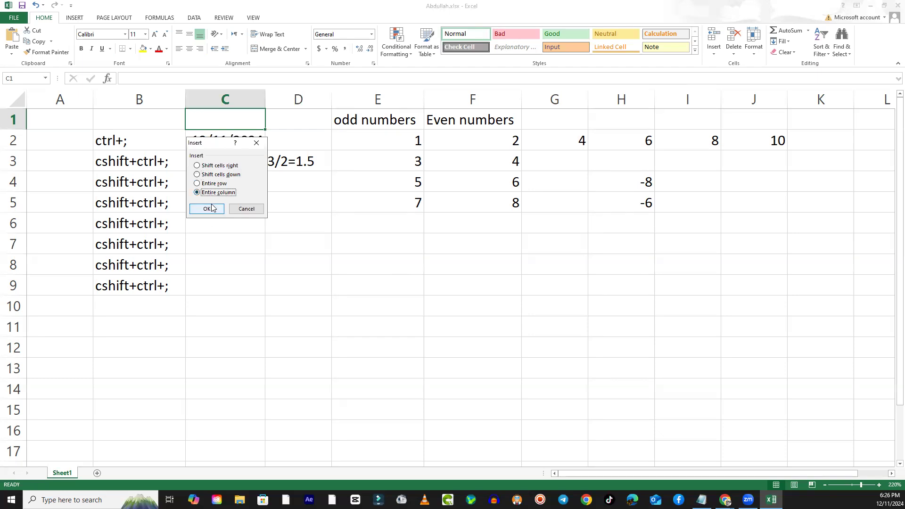
click(207, 209)
click(349, 313)
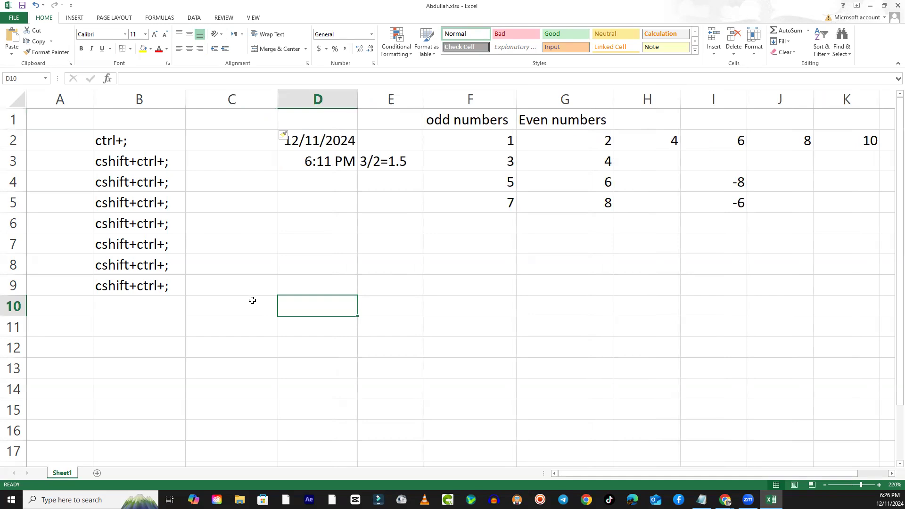
click(317, 99)
click(157, 99)
click(336, 97)
drag(245, 122, 216, 394)
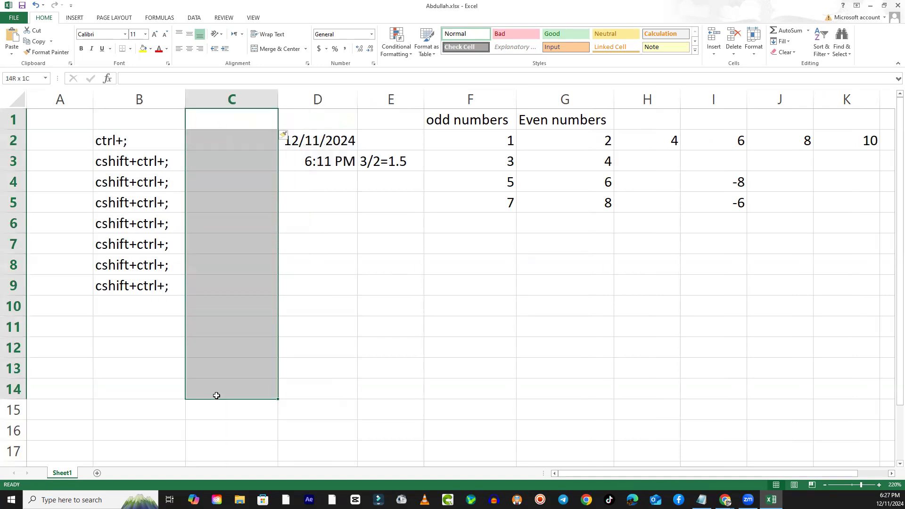
click(243, 279)
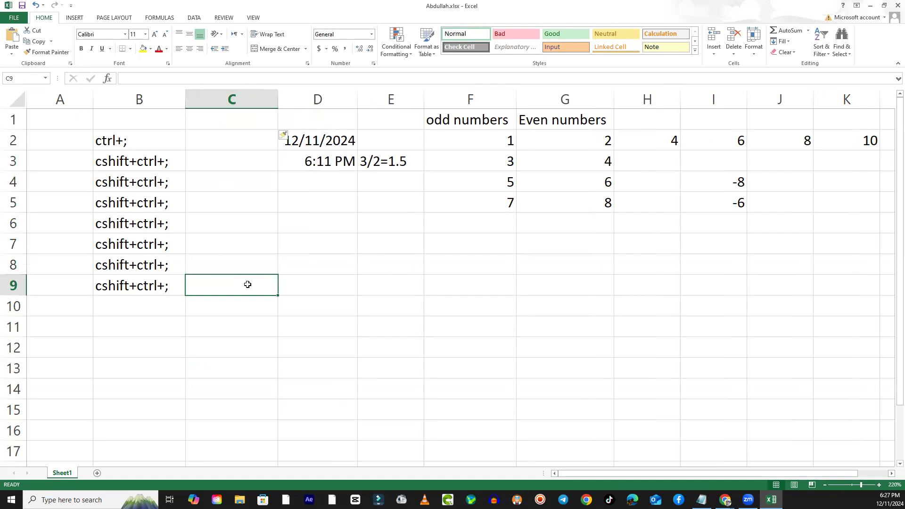
- Delete the entire empty column C between the shortcut notes and the date column, starting from cell C2
right_click(226, 144)
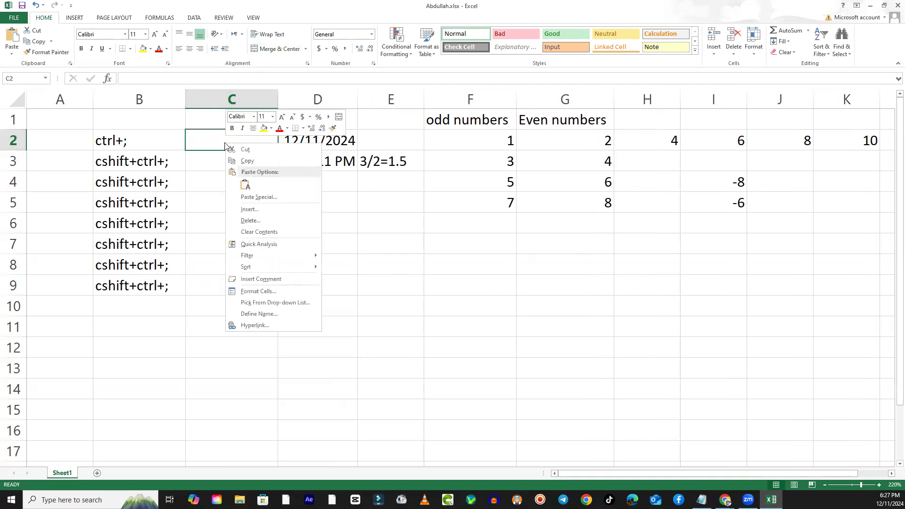
click(249, 221)
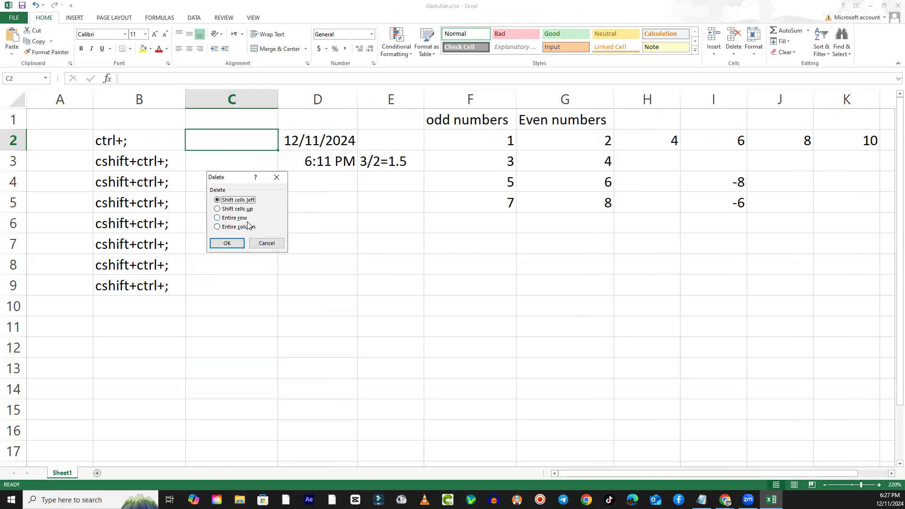
click(249, 227)
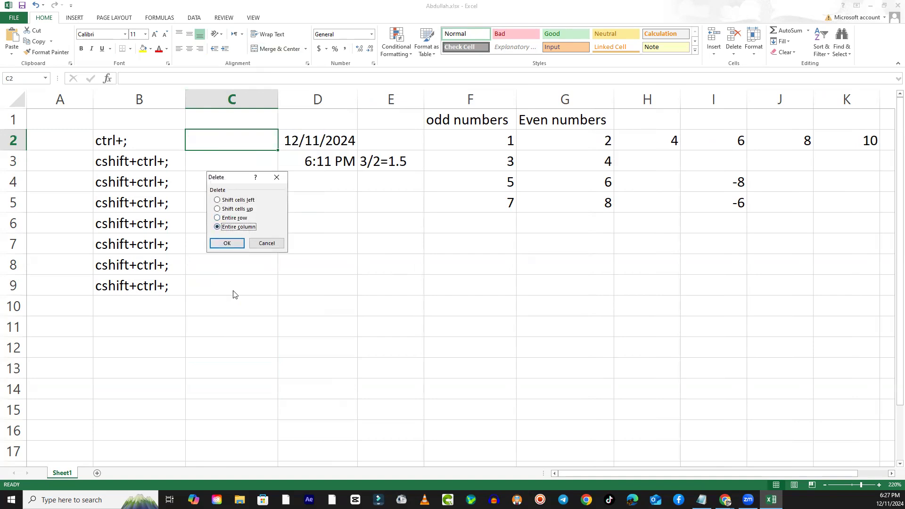
click(238, 244)
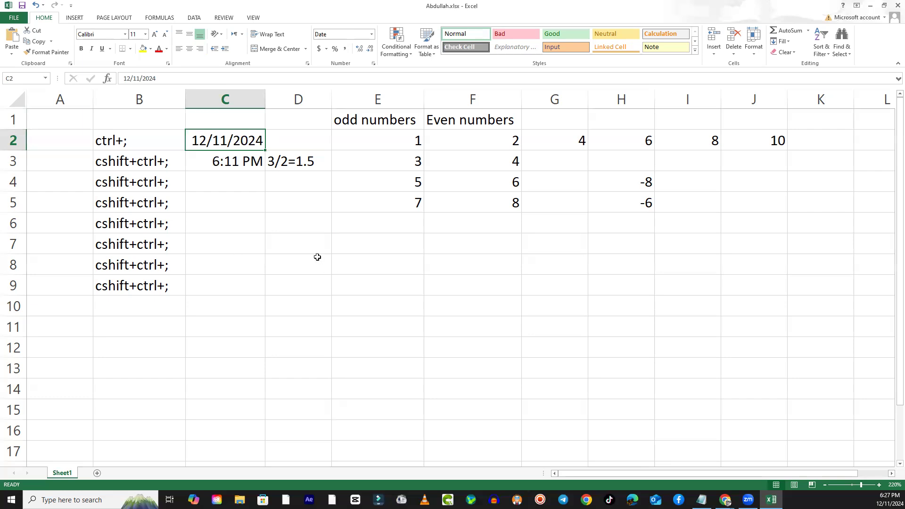
- Delete the entire row 2 containing the date, using the Entire row deletion option on cell C2
right_click(214, 142)
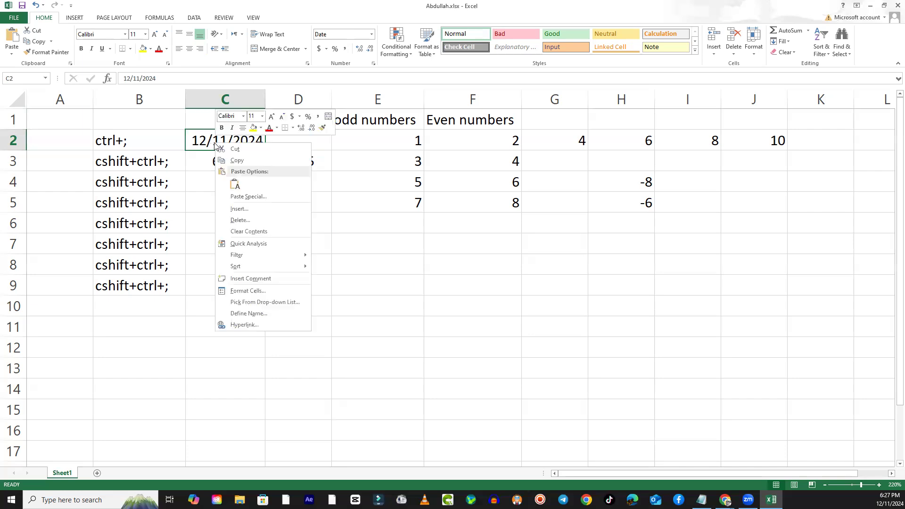
click(245, 222)
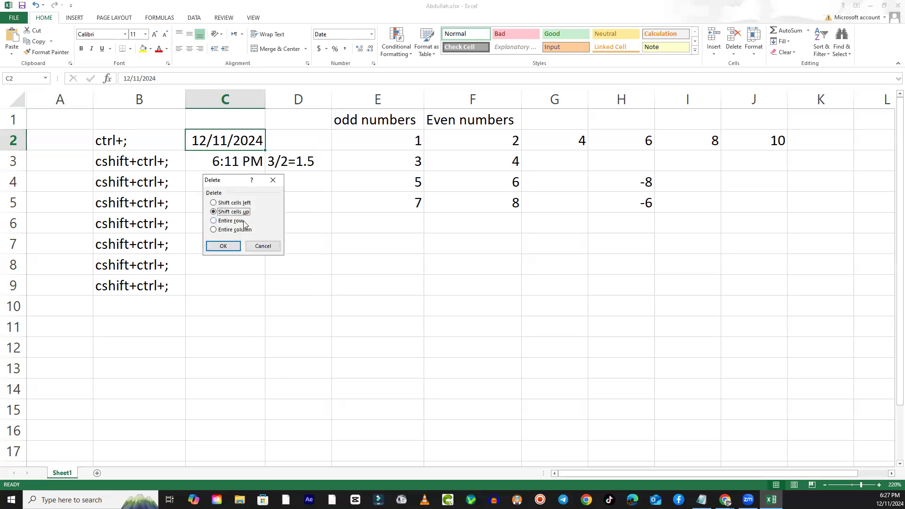
click(226, 204)
click(234, 213)
click(233, 222)
click(234, 230)
click(233, 221)
click(228, 230)
click(237, 224)
click(238, 250)
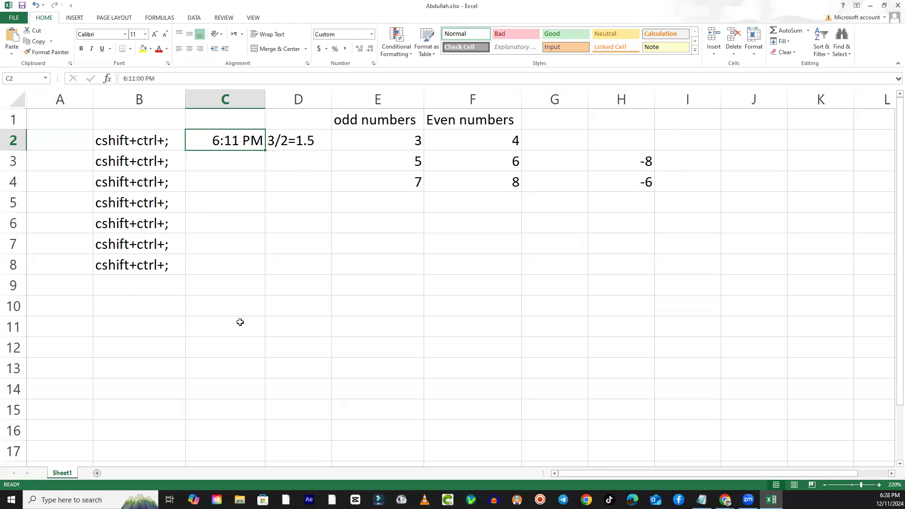
- Delete the entire column C containing the time entry, starting from cell C2
right_click(222, 146)
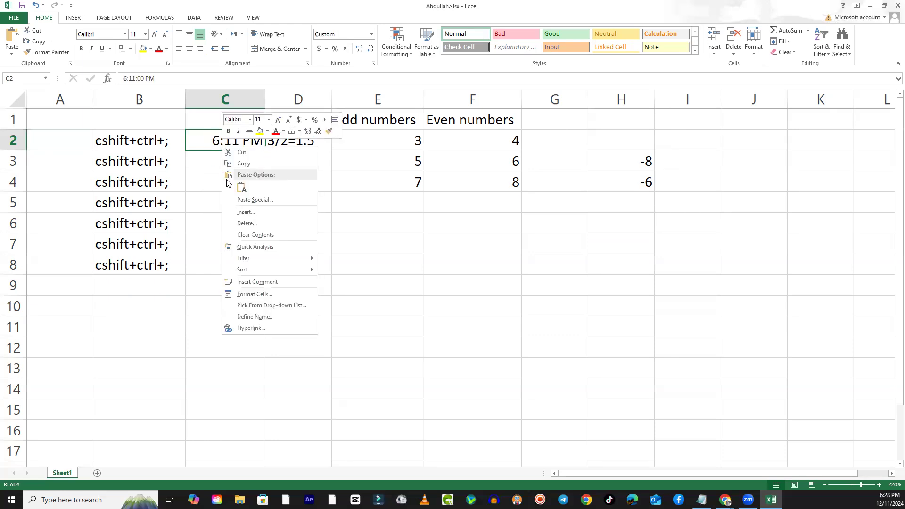
click(245, 225)
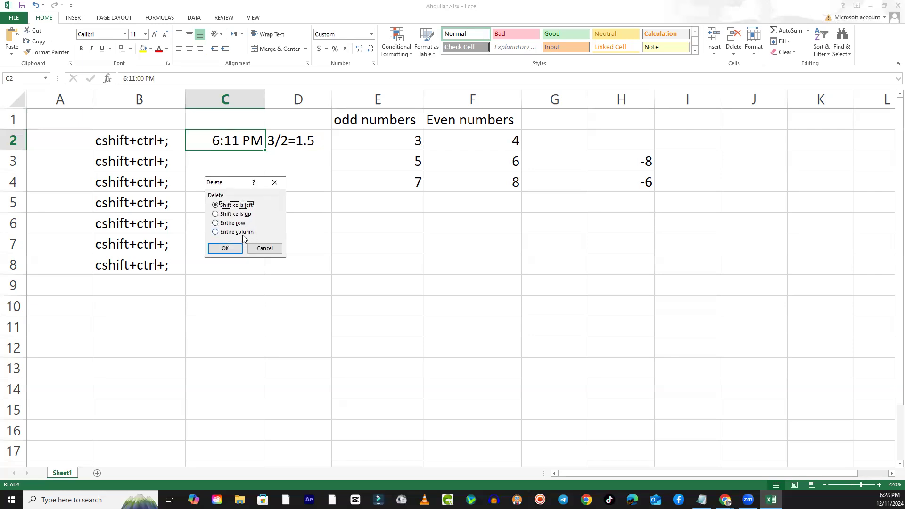
click(242, 233)
click(235, 250)
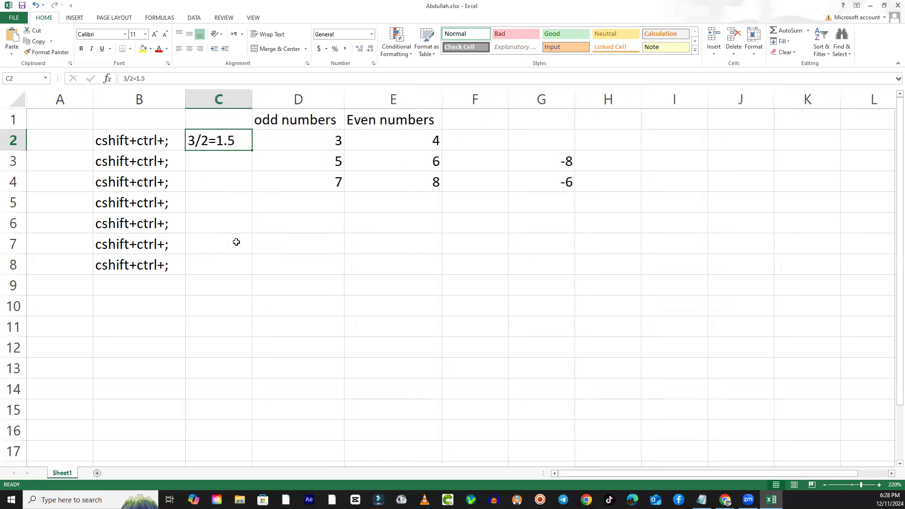
right_click(218, 146)
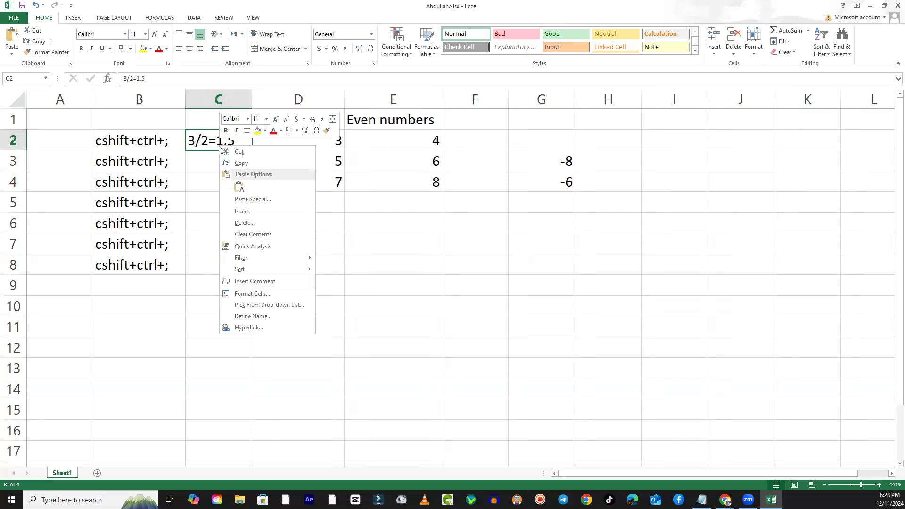
click(250, 222)
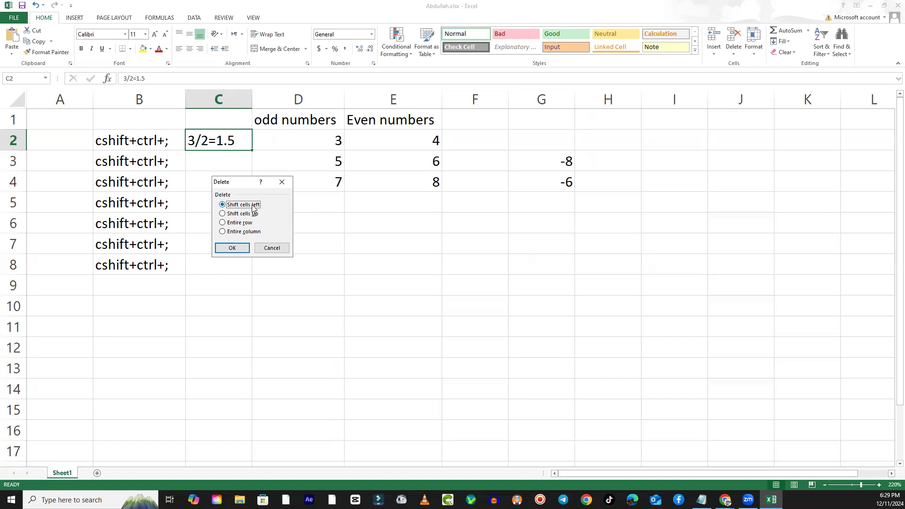
click(272, 248)
click(354, 259)
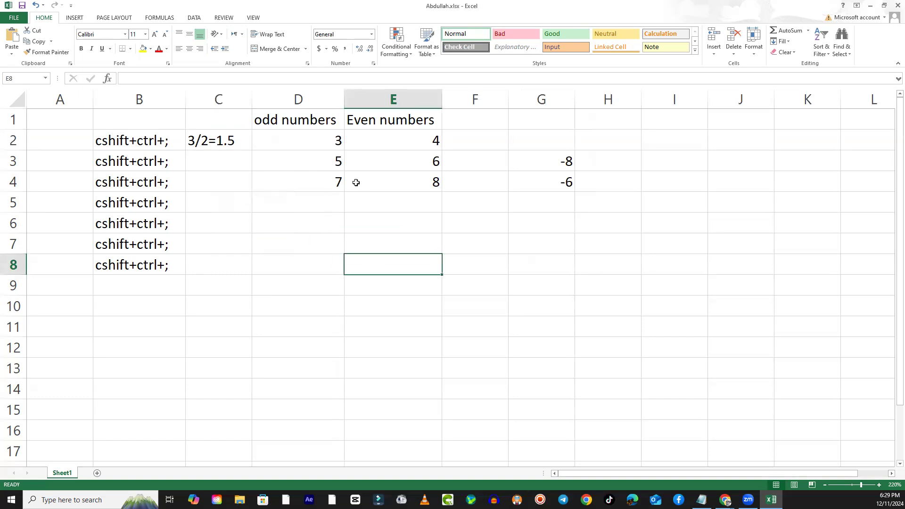
- Delete cell D2, the first value under odd numbers, with the Shift cells left option
click(325, 146)
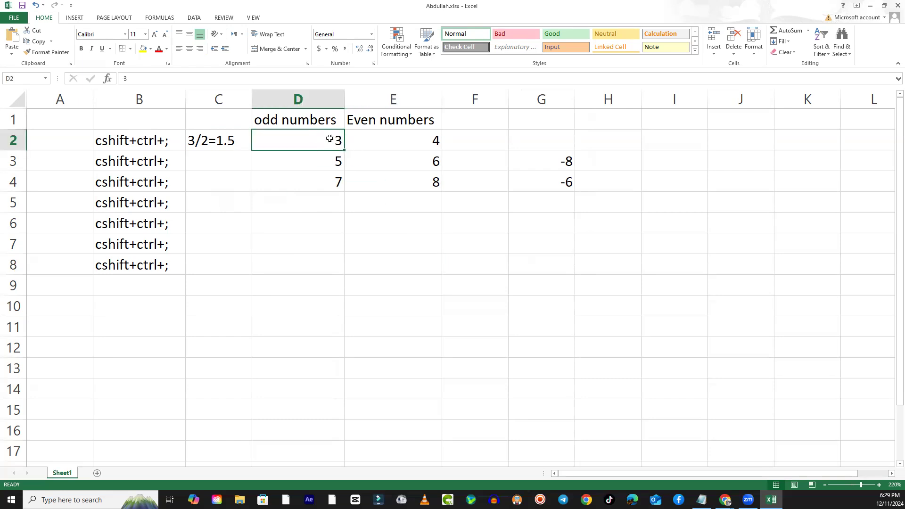
right_click(330, 138)
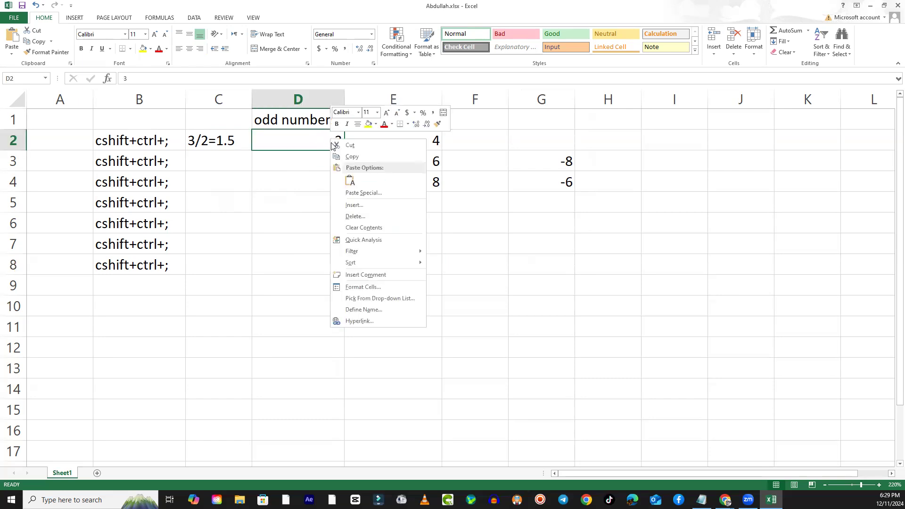
click(354, 217)
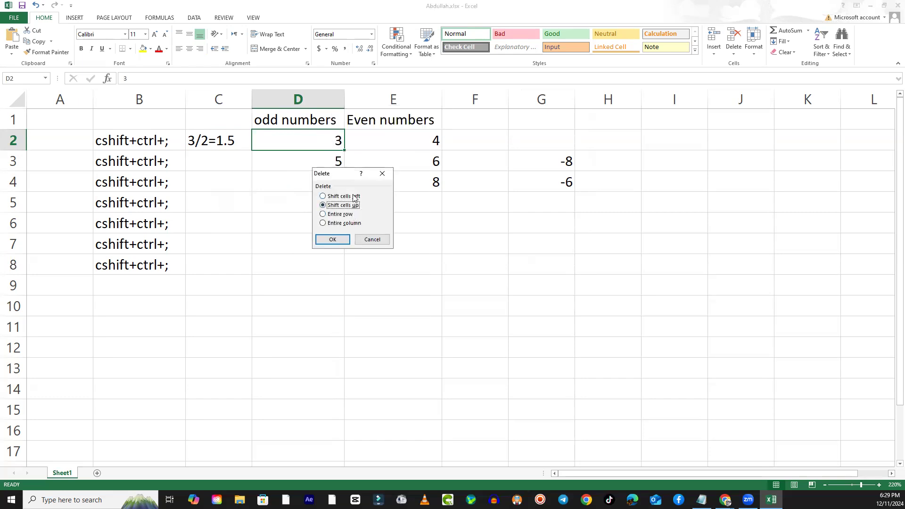
click(355, 196)
click(333, 240)
- Delete the 4 in cell D2 under odd numbers with the Shift cells up option
click(424, 137)
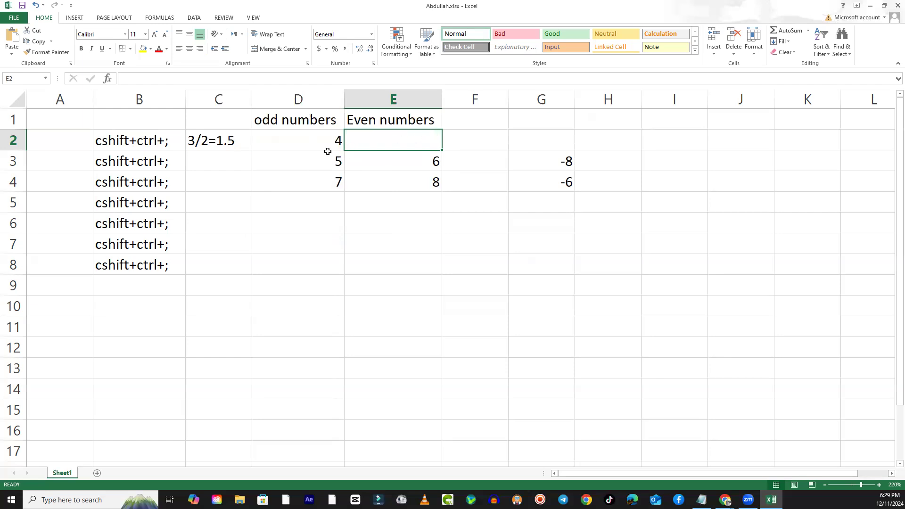
click(312, 140)
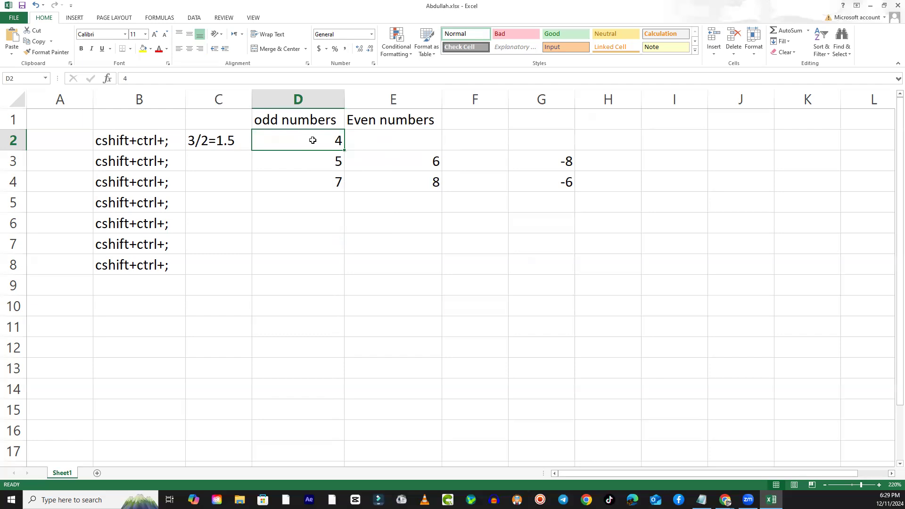
right_click(312, 140)
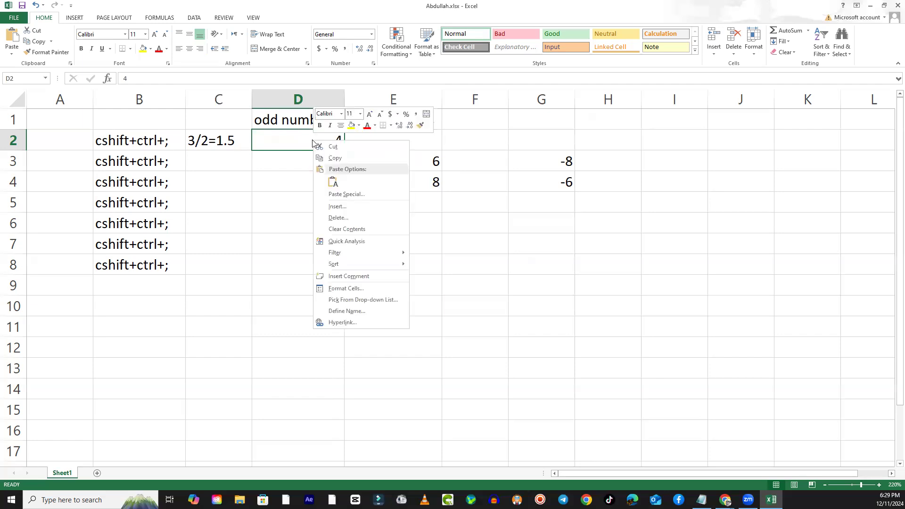
click(347, 218)
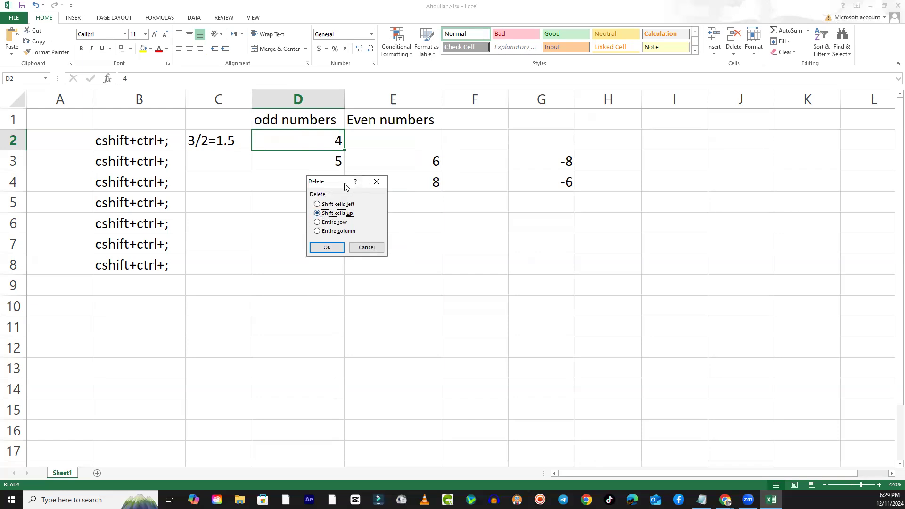
drag(344, 186, 427, 142)
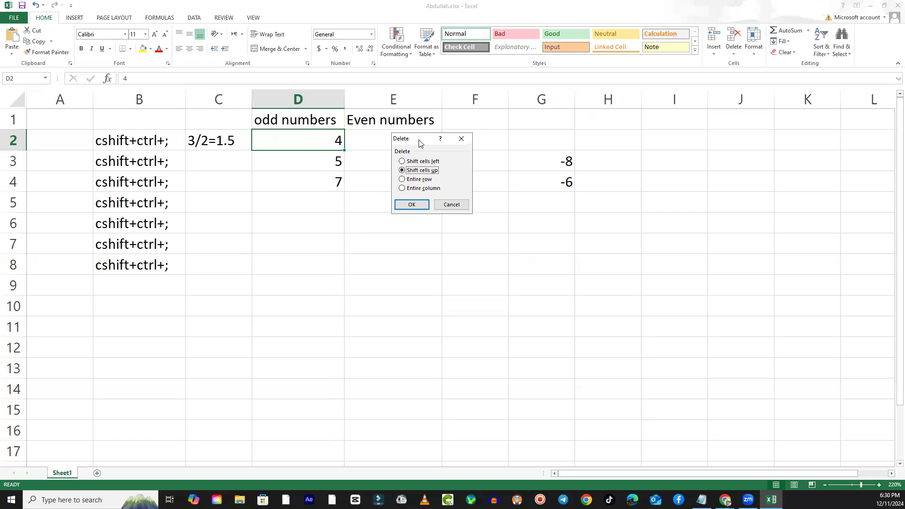
drag(421, 143, 429, 240)
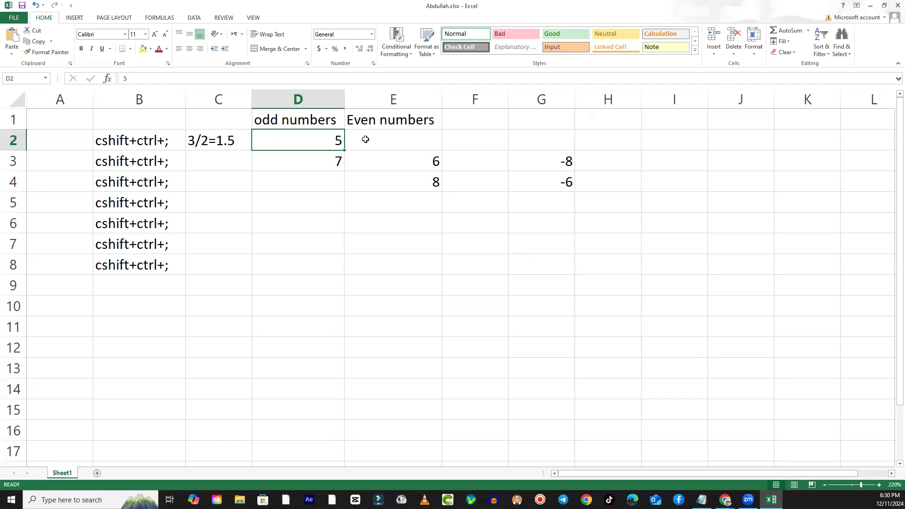
- Undo the last two deletions of cell D2 and select the empty cell E8
key(ctrl+z)
key(ctrl+z)
click(377, 267)
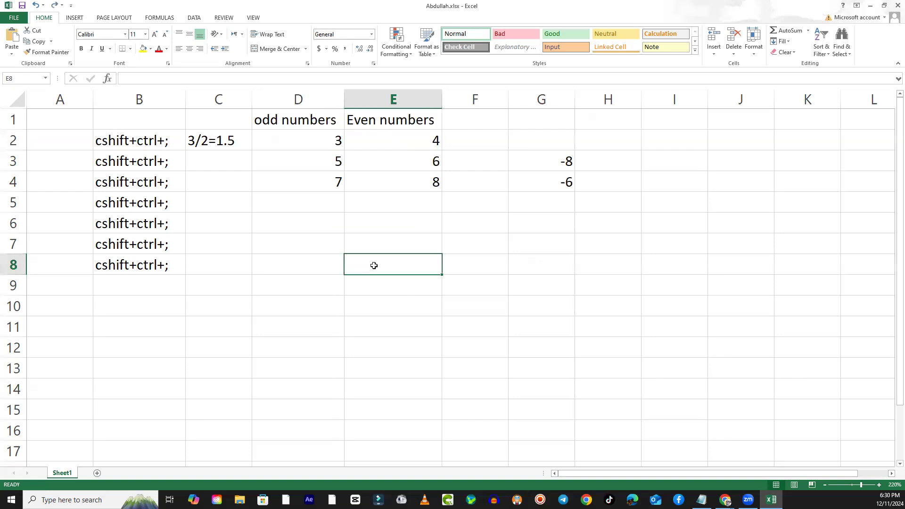
- Delete the 3 in cell D2 with the row's remaining cells shifted left, and undo that deletion
click(326, 145)
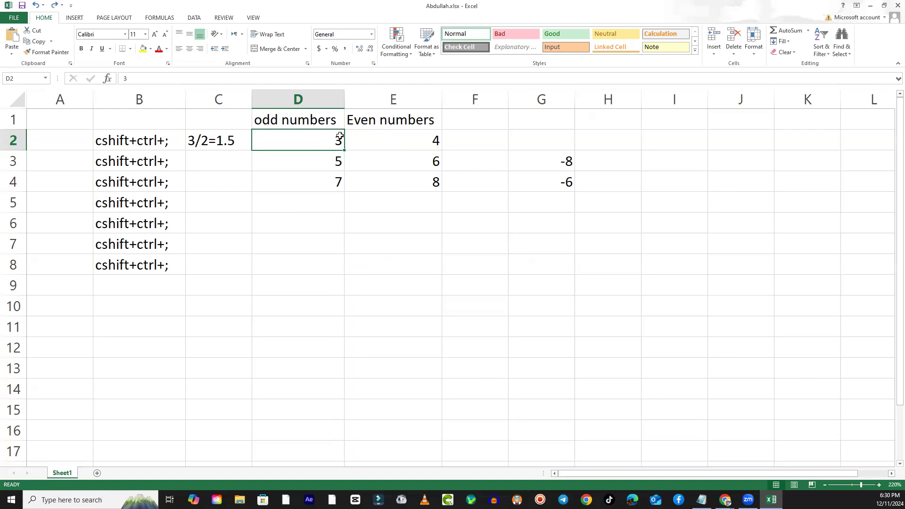
click(435, 139)
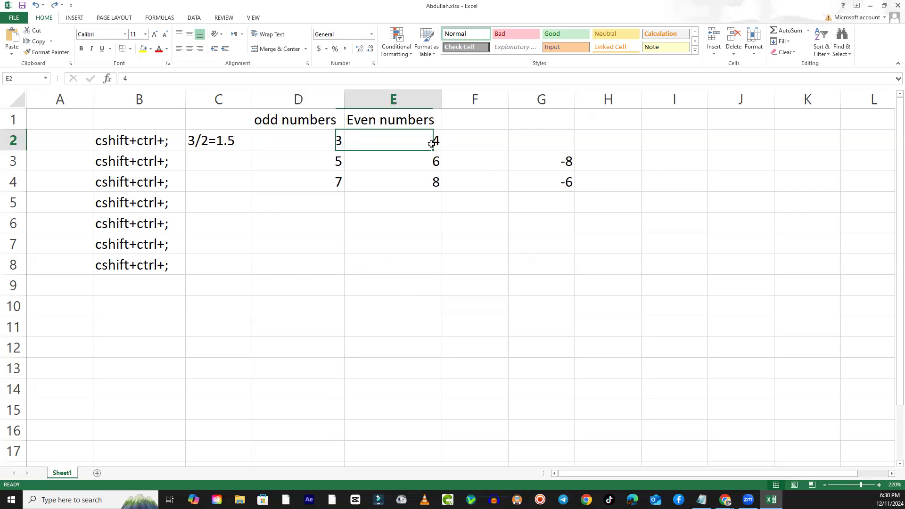
click(323, 143)
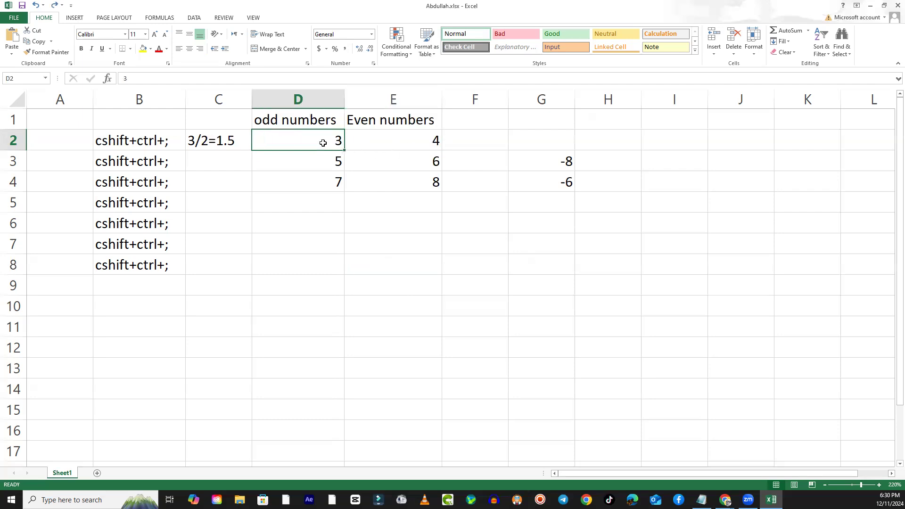
click(430, 138)
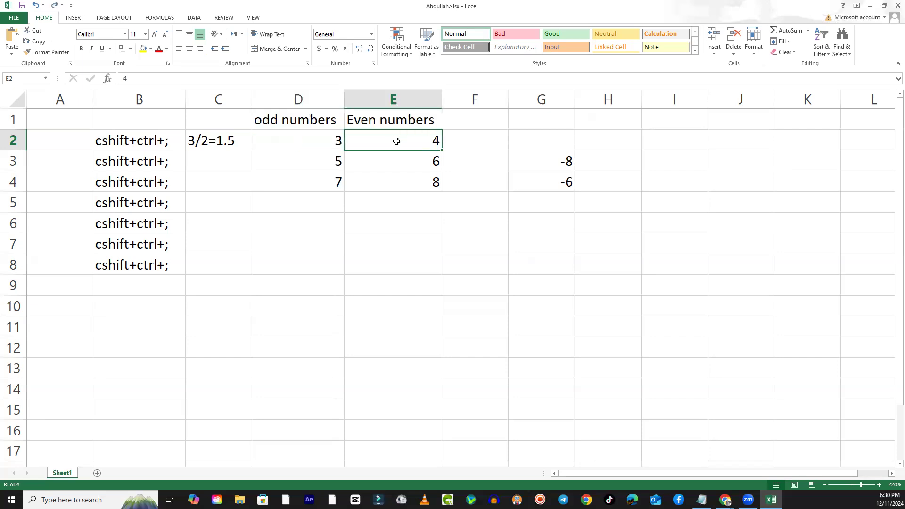
click(323, 144)
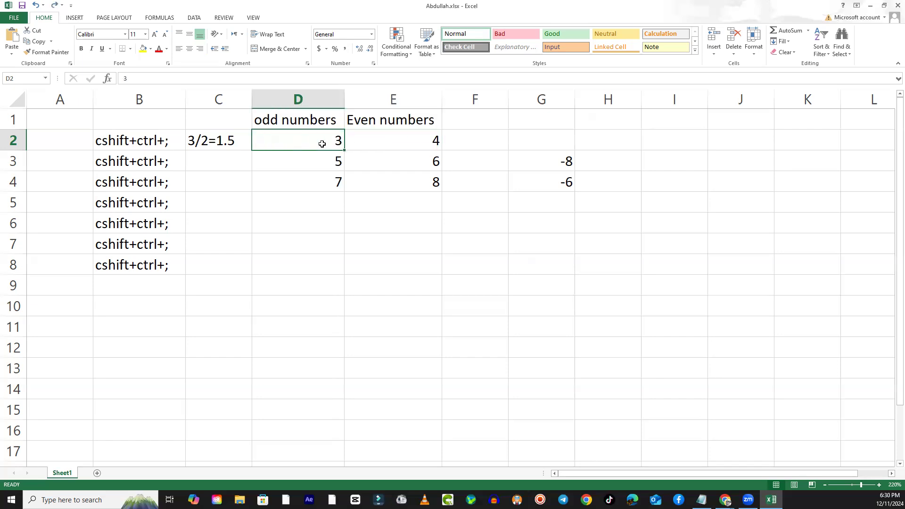
right_click(322, 143)
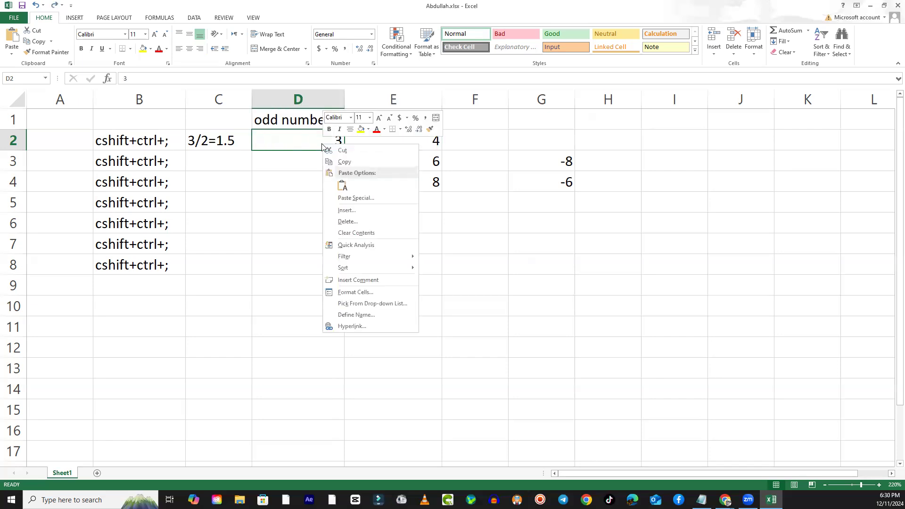
click(345, 222)
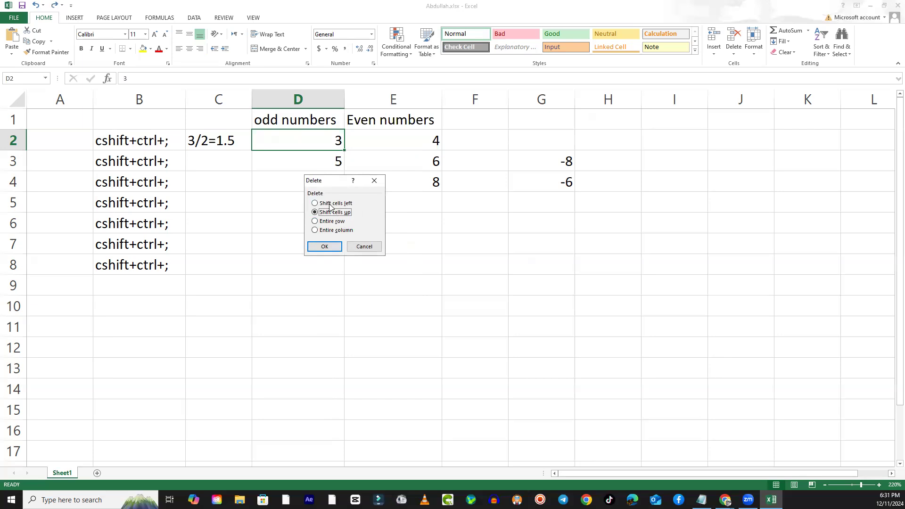
click(315, 205)
click(324, 246)
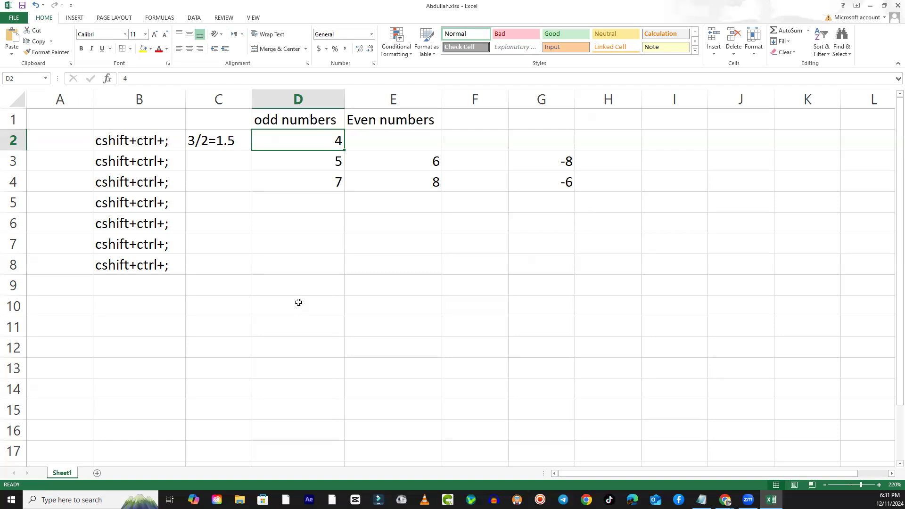
key(ctrl+z)
- Delete the 3 in cell D2 under odd numbers, shifting the cells below it up
right_click(332, 137)
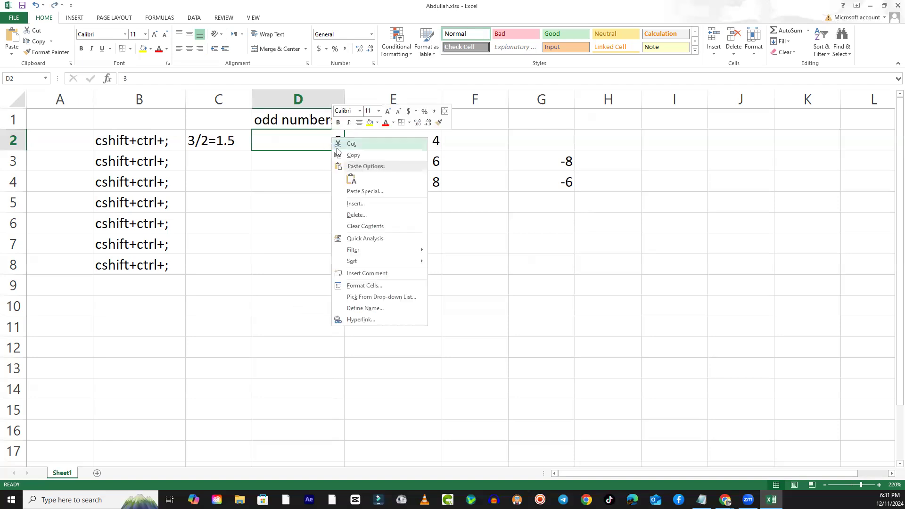
click(360, 215)
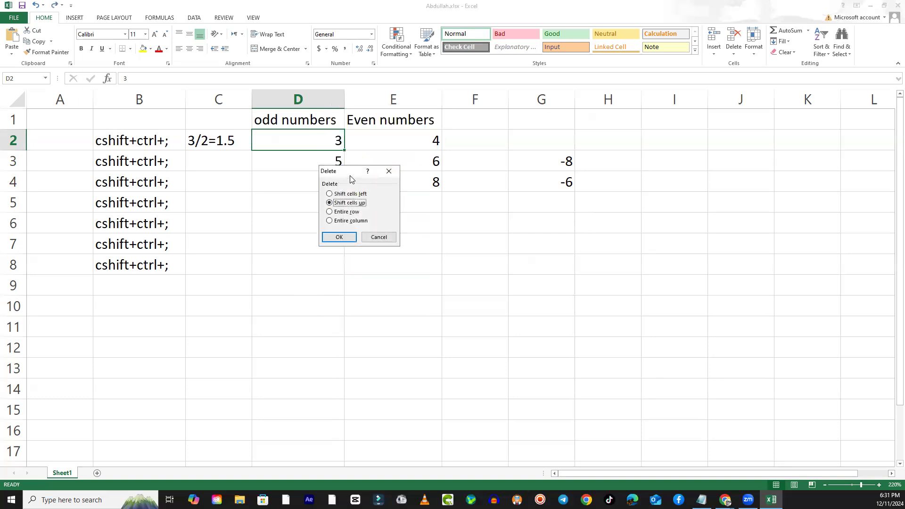
drag(361, 176, 510, 165)
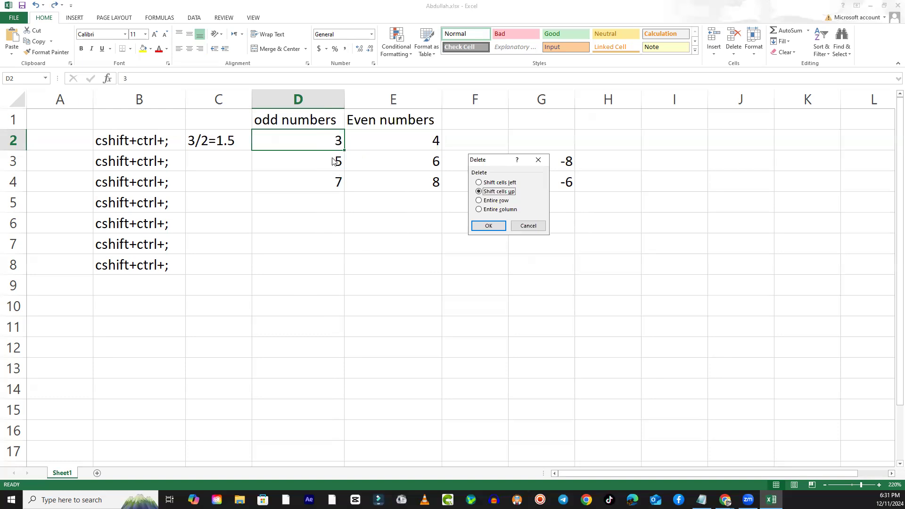
click(505, 182)
click(509, 191)
click(489, 227)
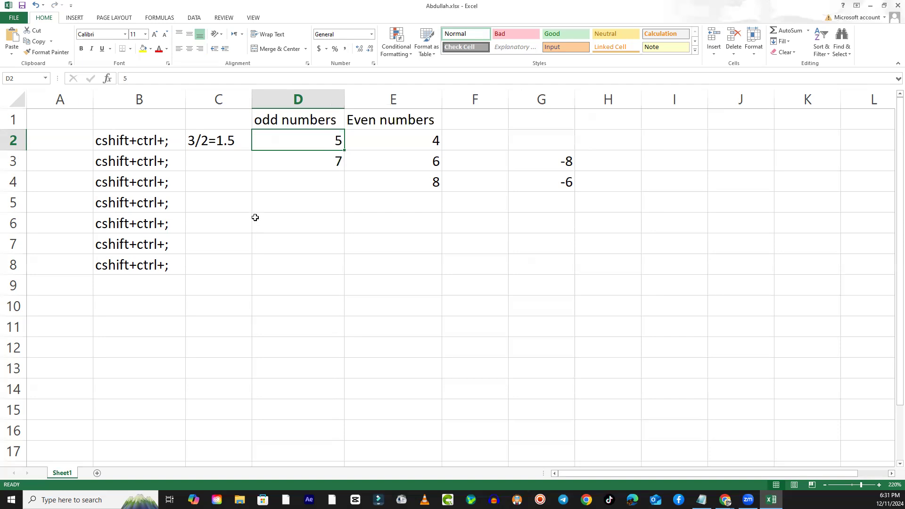
- Review the Shift cells left and Shift cells up delete options for cell D2, and close them without deleting
click(327, 177)
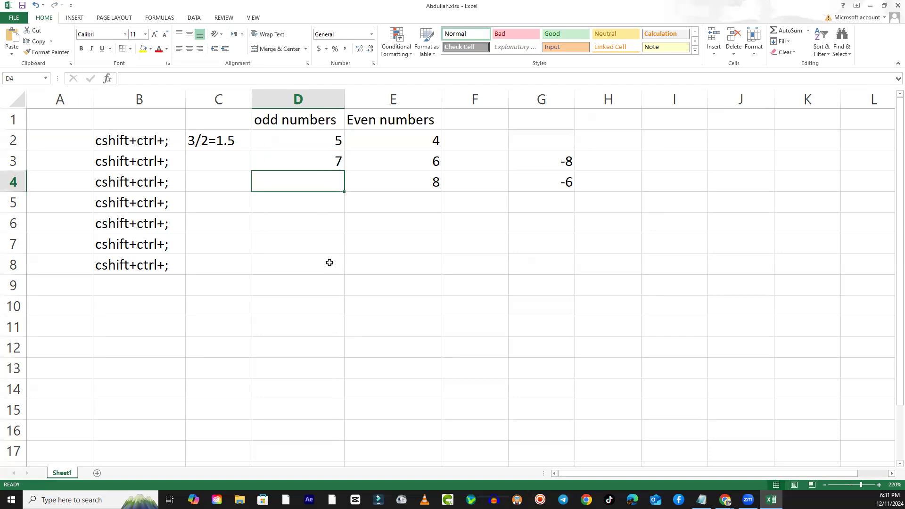
click(303, 138)
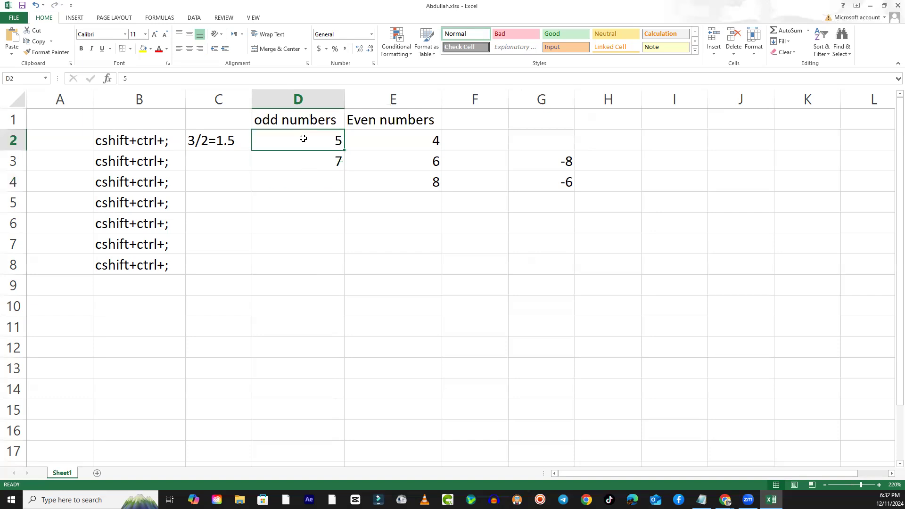
right_click(303, 139)
key(Escape)
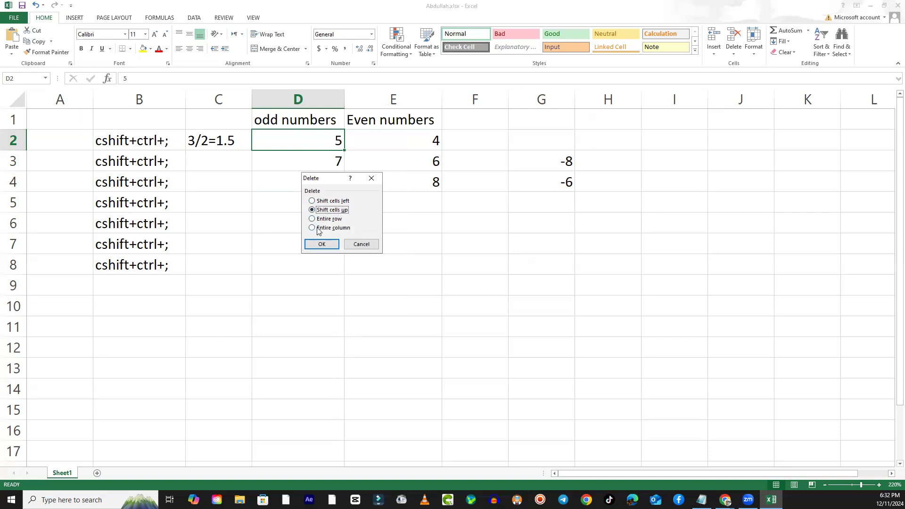
click(329, 201)
click(329, 210)
click(329, 202)
click(330, 210)
click(359, 245)
click(333, 271)
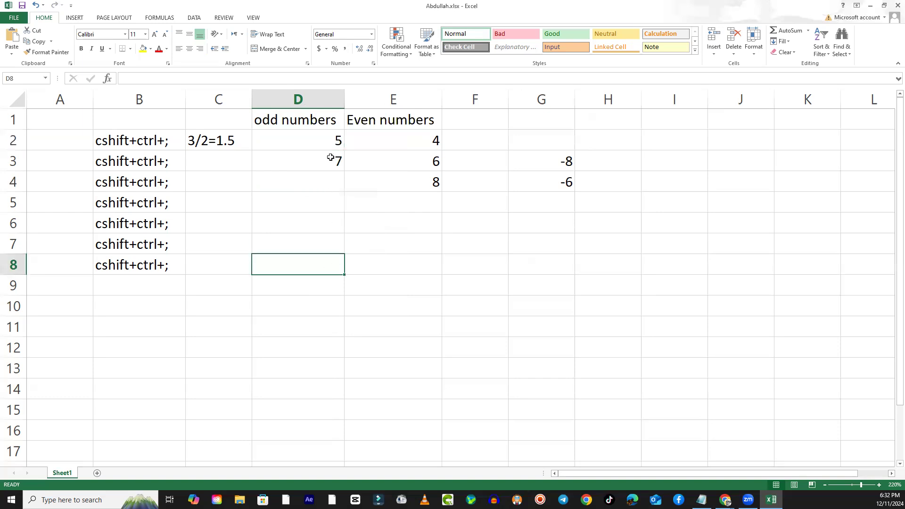
click(325, 162)
click(330, 143)
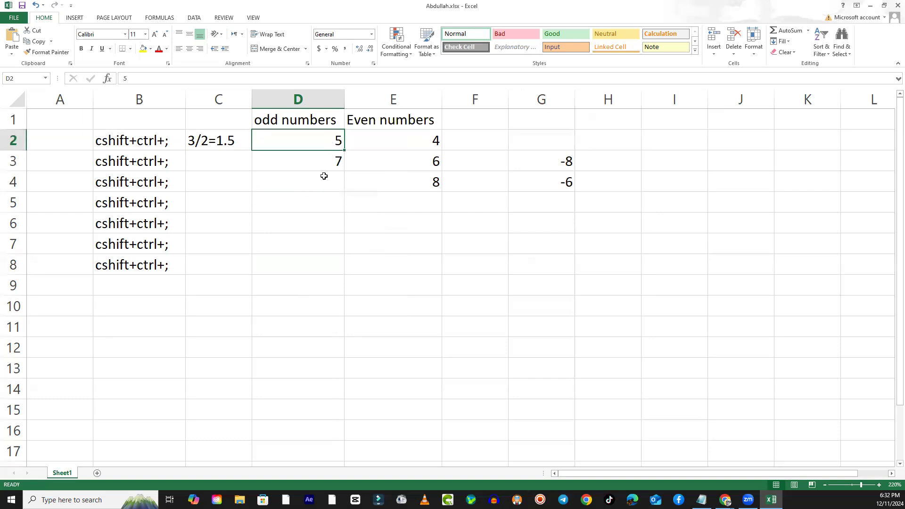
click(323, 216)
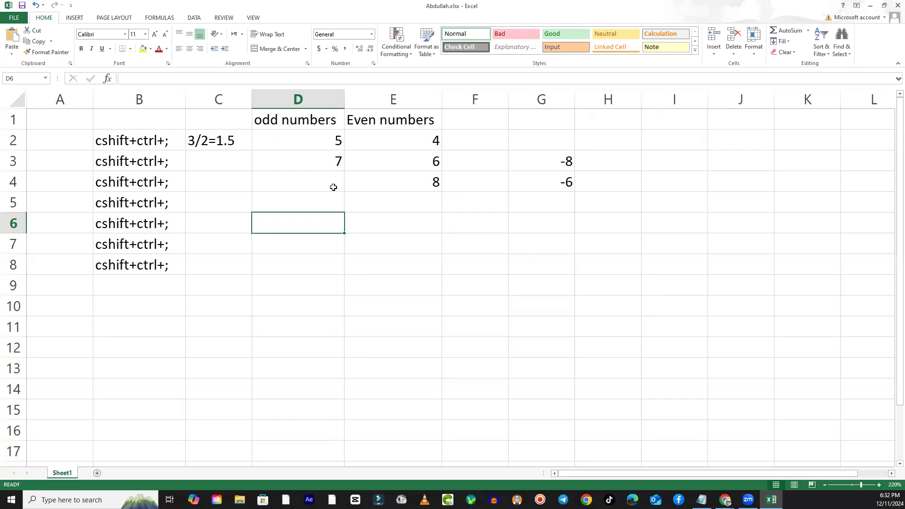
- Clear the repeated cshift+ctrl+; text from cells B3 to B8, leaving the entry in B2
drag(125, 162, 115, 268)
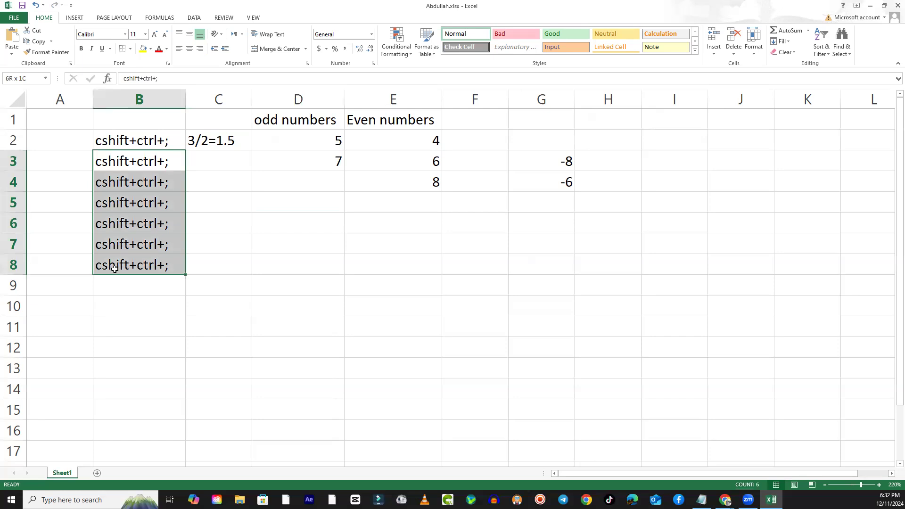
key(Delete)
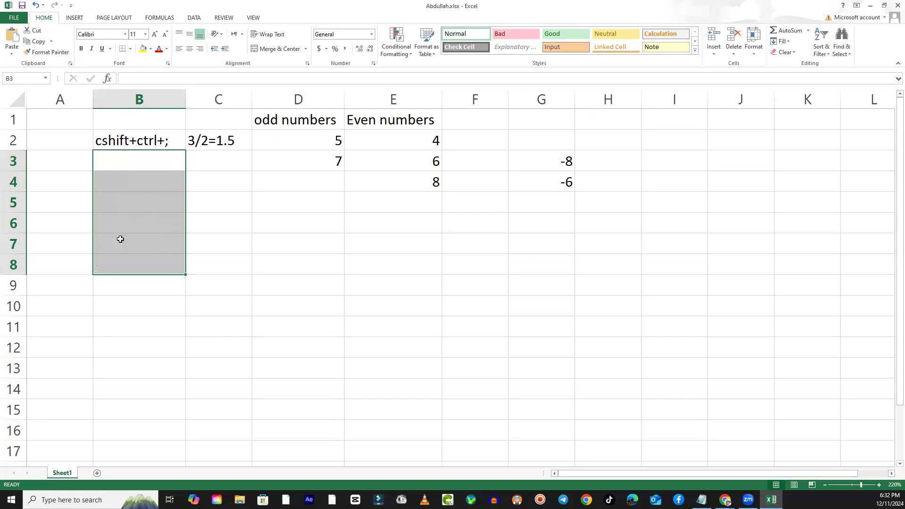
click(291, 198)
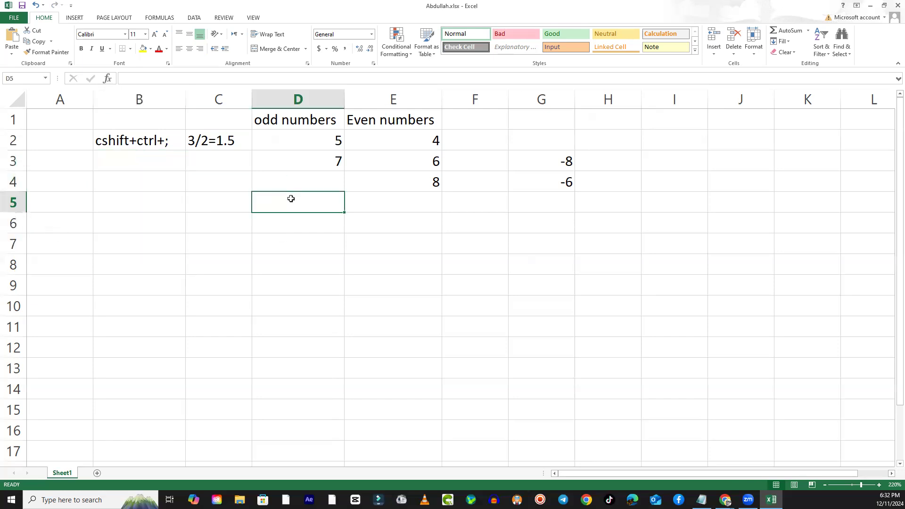
- Copy the odd numbers heading in cell D1
click(308, 120)
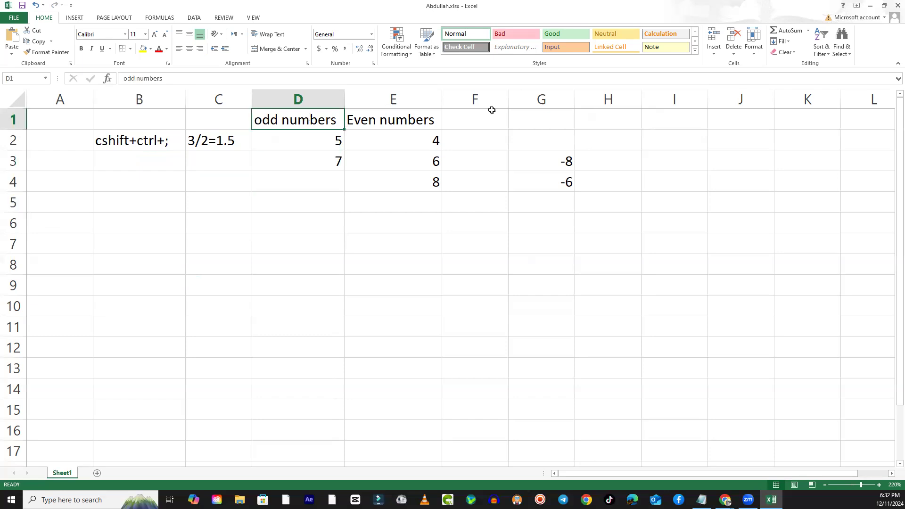
click(480, 120)
click(289, 122)
right_click(289, 122)
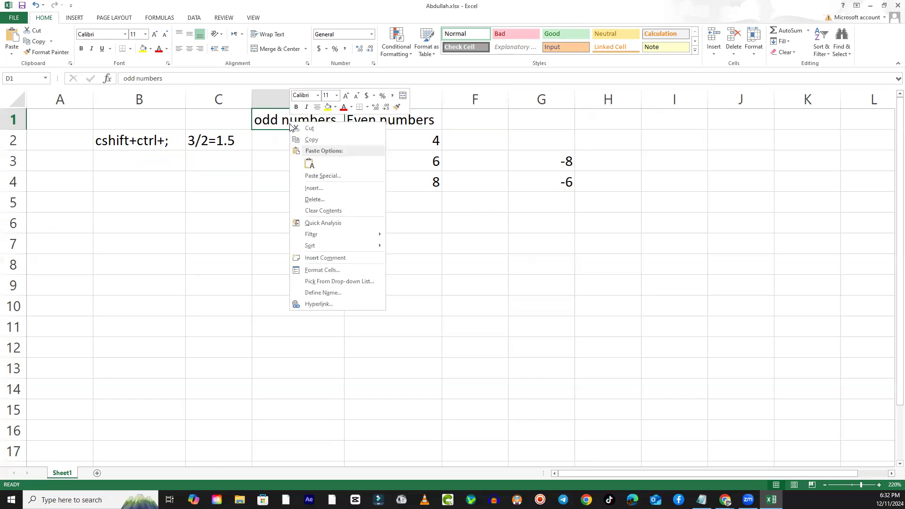
click(311, 139)
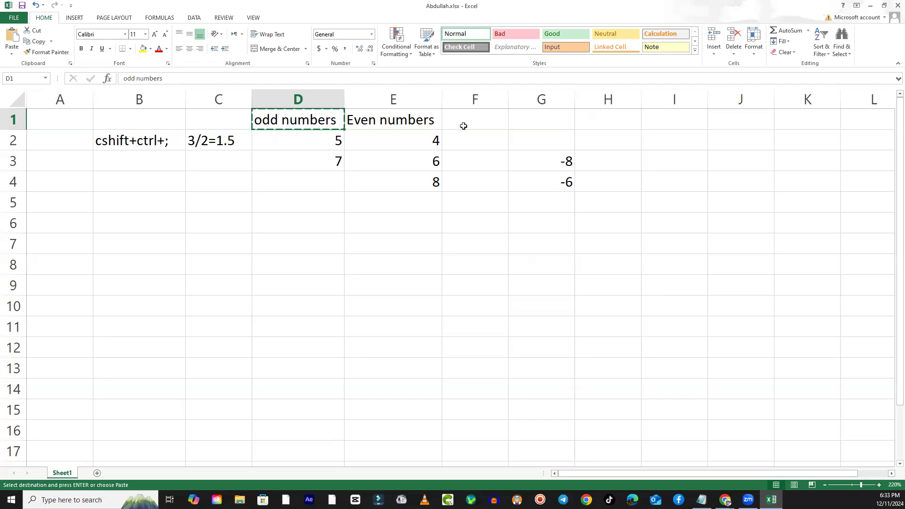
- Paste the copied odd numbers heading into cell F1, and end the copy mode on D1
click(463, 126)
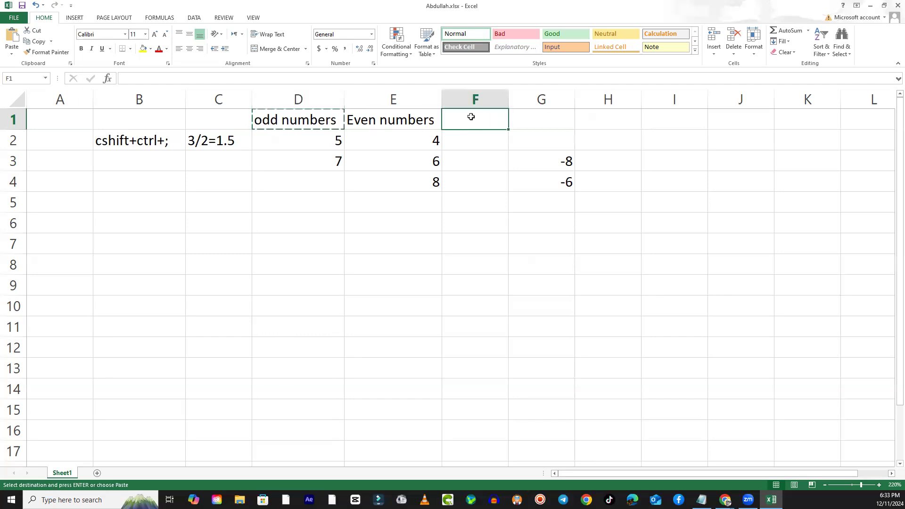
right_click(471, 117)
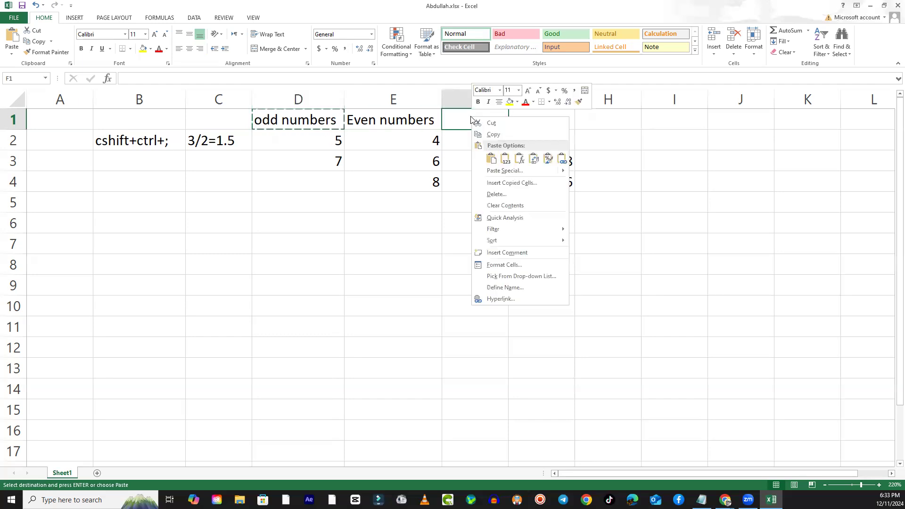
click(491, 160)
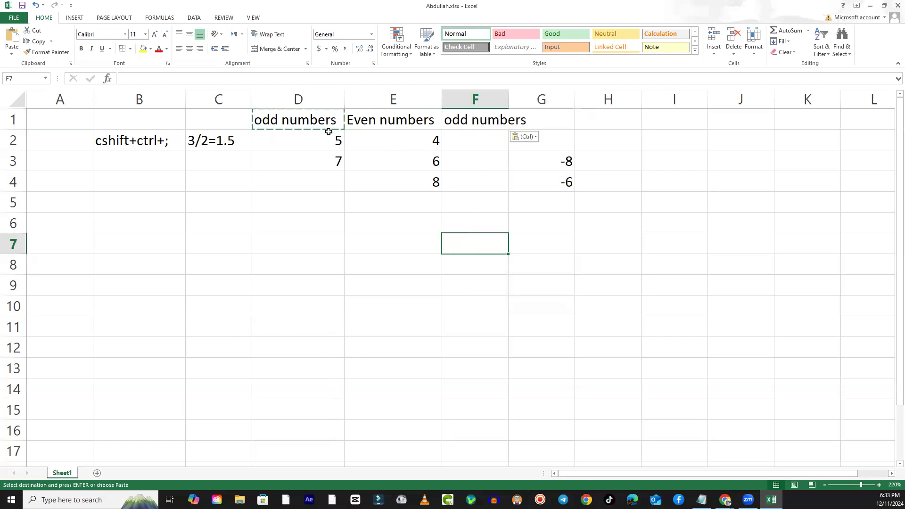
click(281, 121)
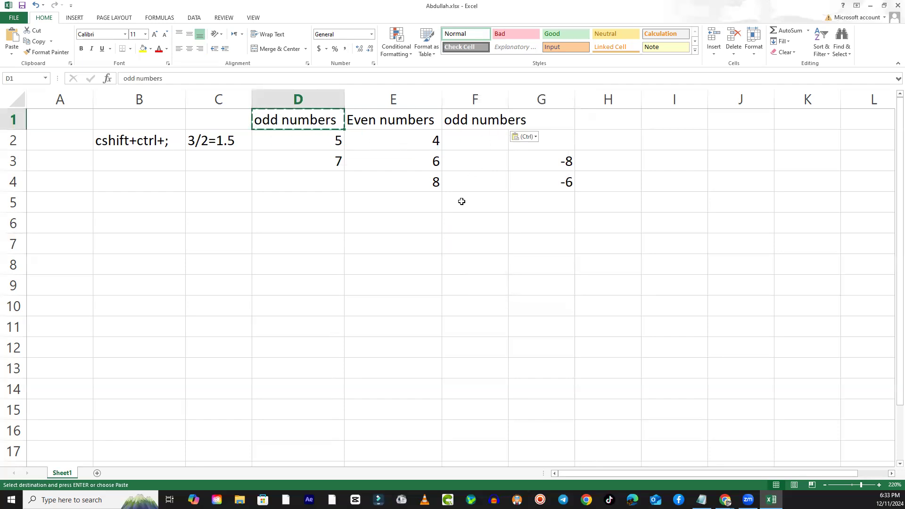
key(ctrl+c)
key(Escape)
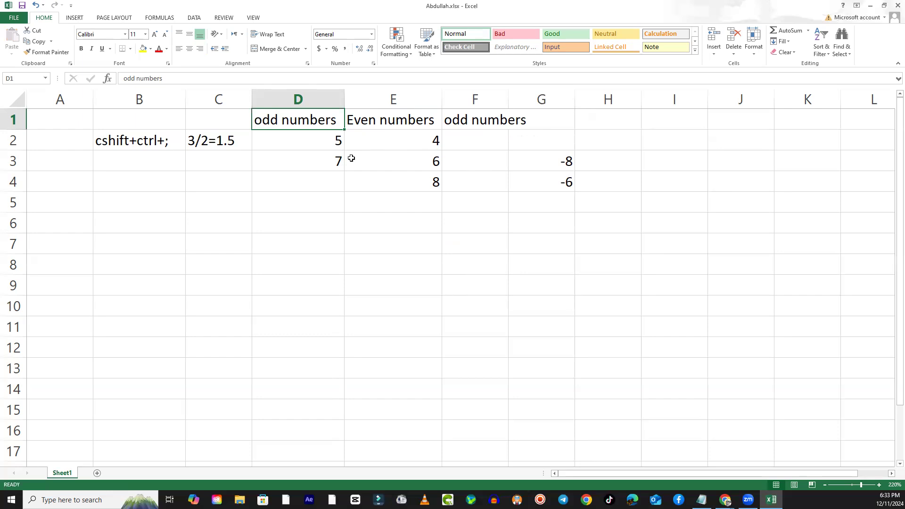
- Copy the odd numbers heading in cell D1 and paste it into cell D5
right_click(295, 121)
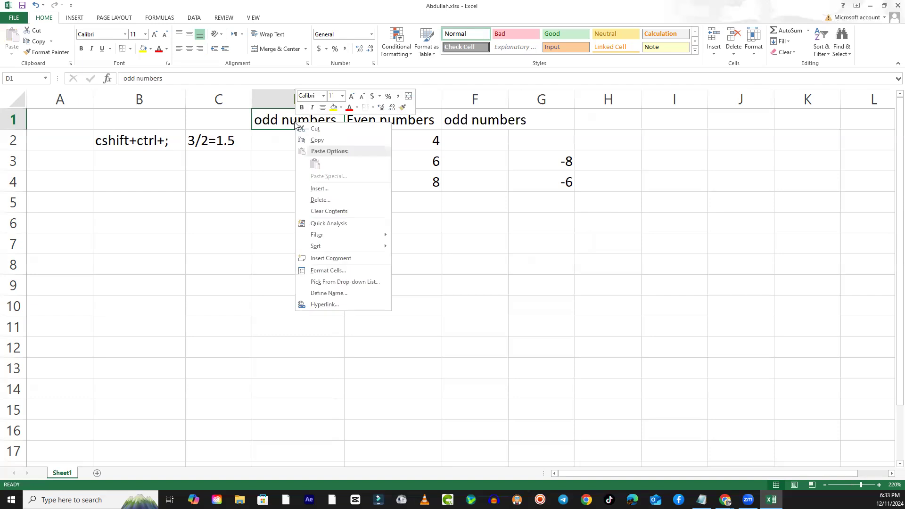
click(320, 137)
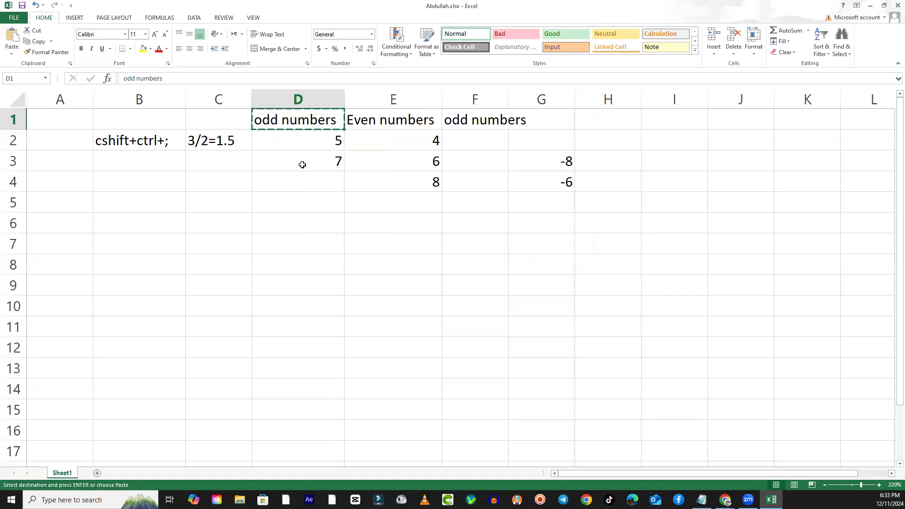
click(296, 204)
right_click(297, 204)
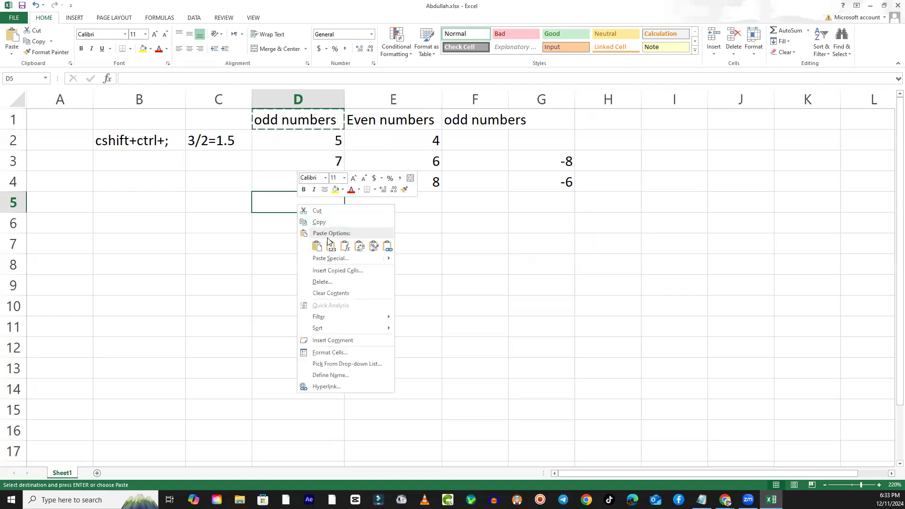
click(321, 251)
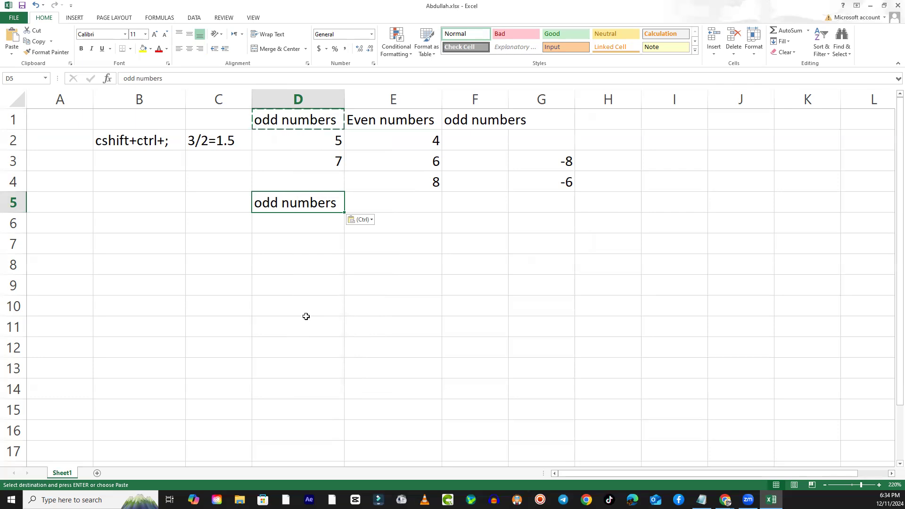
- Paste the copied odd numbers heading into cell F6 and cells H7 to H8
click(317, 301)
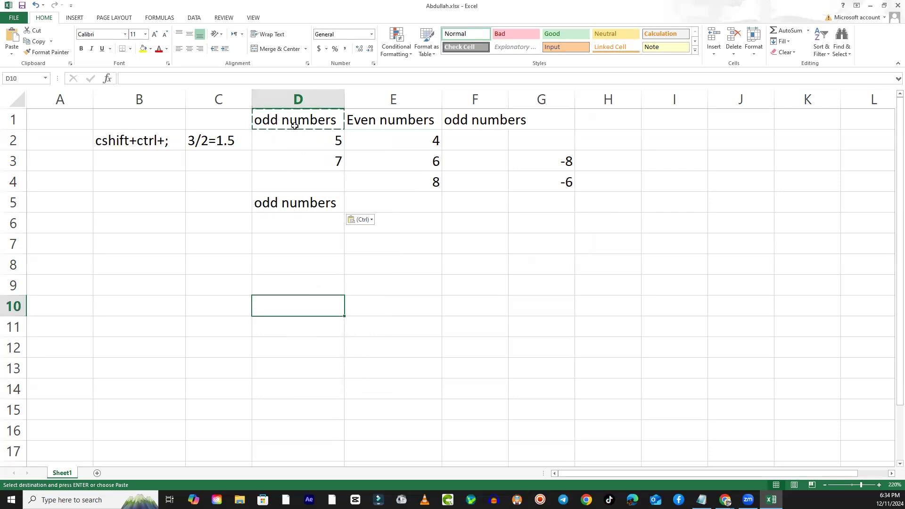
click(493, 220)
key(ctrl+v)
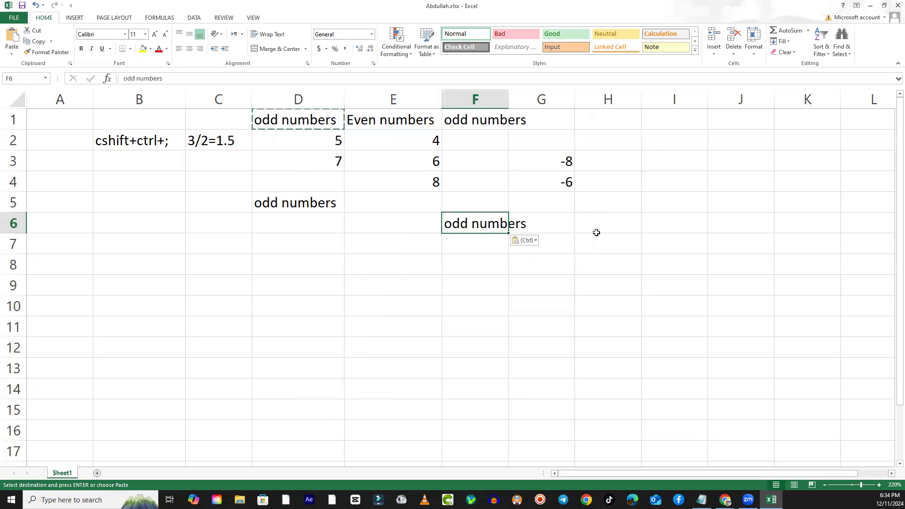
drag(607, 259, 600, 244)
key(ctrl+v)
click(351, 322)
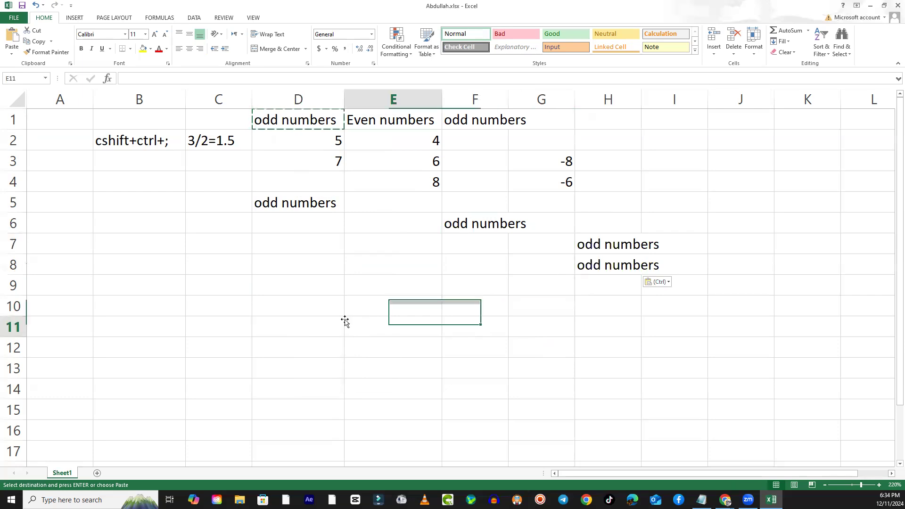
- Paste the copied odd numbers heading into every cell of the ranges D8:D12 and B7:F13
click(290, 278)
drag(290, 278, 299, 352)
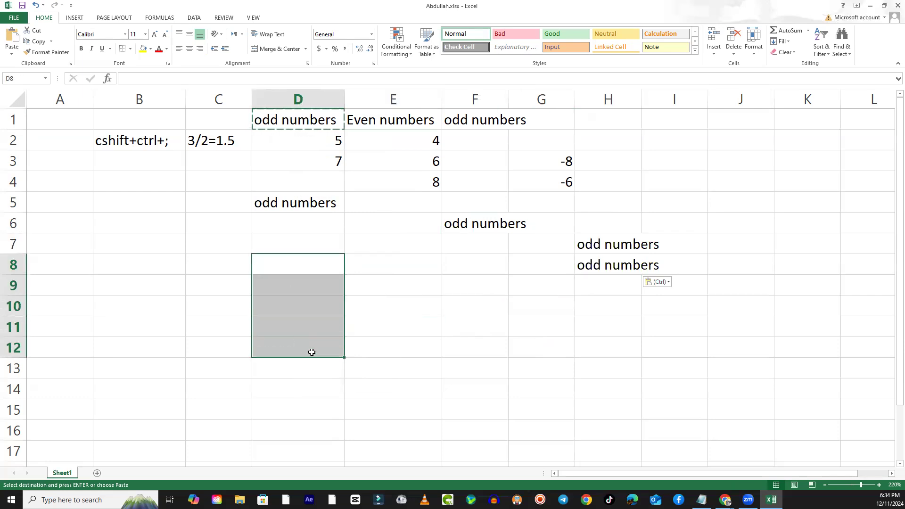
key(ctrl+v)
click(426, 319)
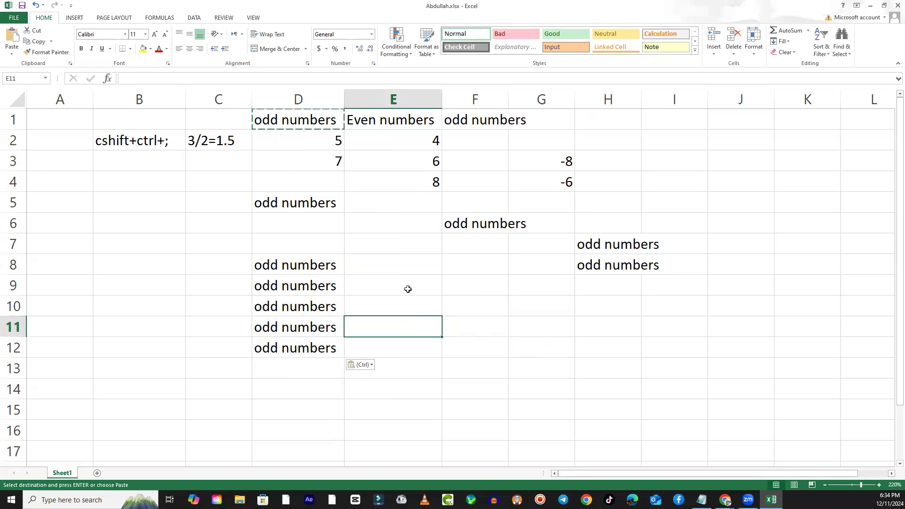
drag(97, 240, 479, 362)
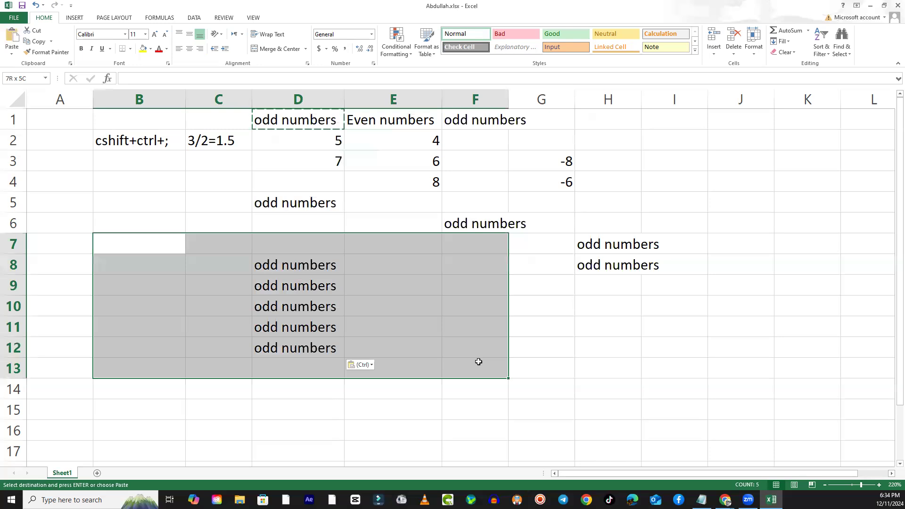
key(ctrl+v)
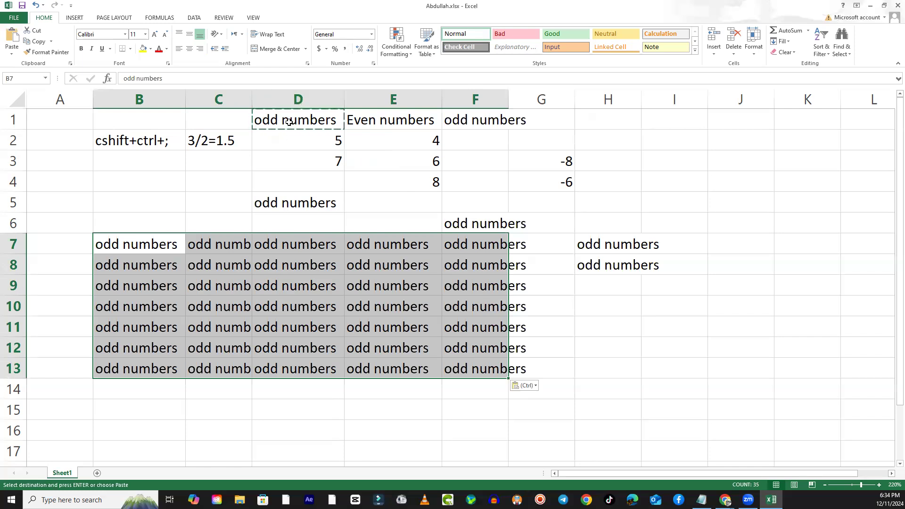
- Clear the pasted odd numbers text from the range B7:F13
key(Delete)
key(Up)
key(Up)
key(Up)
key(Up)
key(Up)
key(Up)
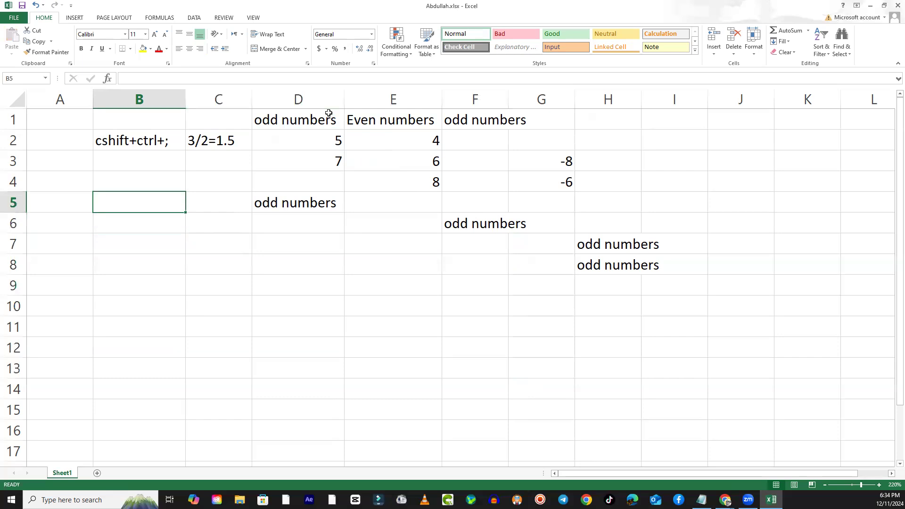
key(Right)
key(Right)
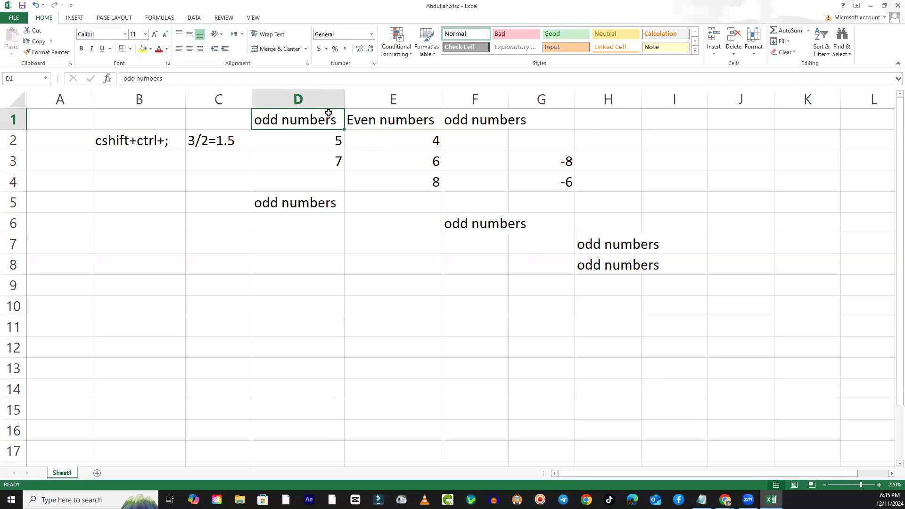
right_click(283, 247)
click(275, 250)
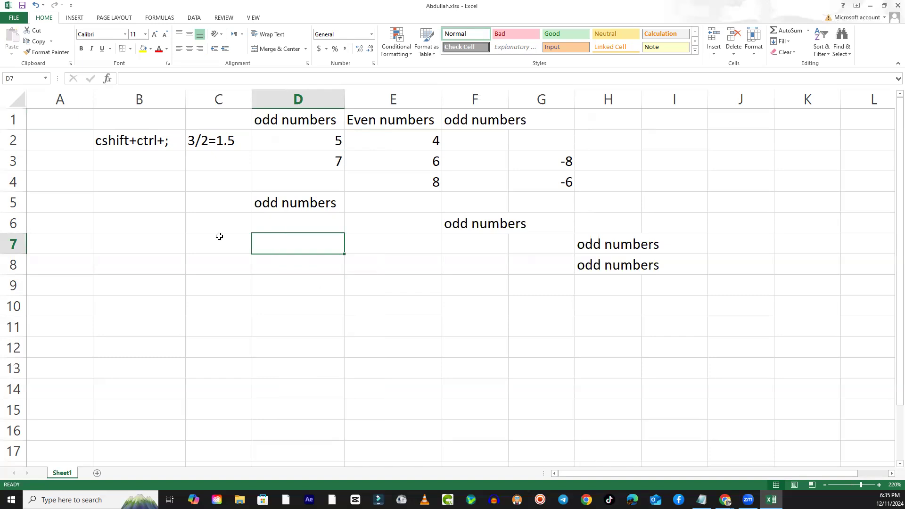
right_click(204, 208)
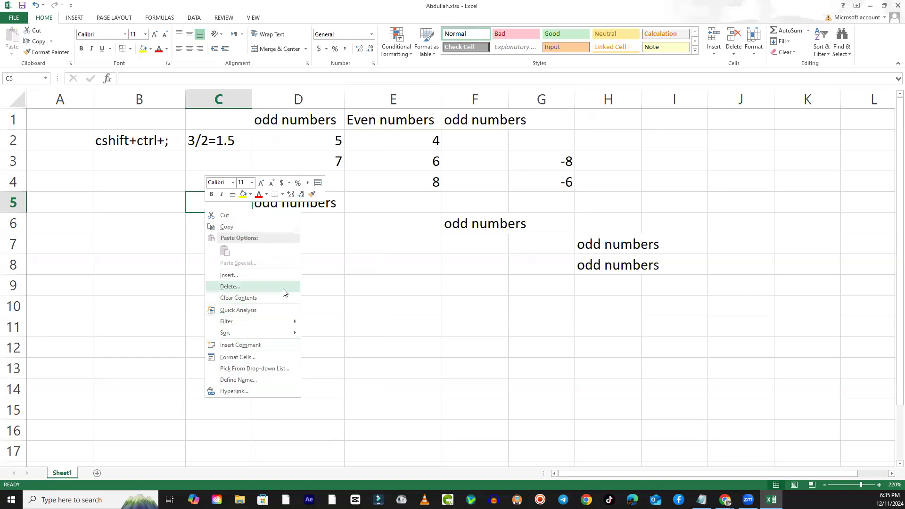
key(Escape)
click(310, 276)
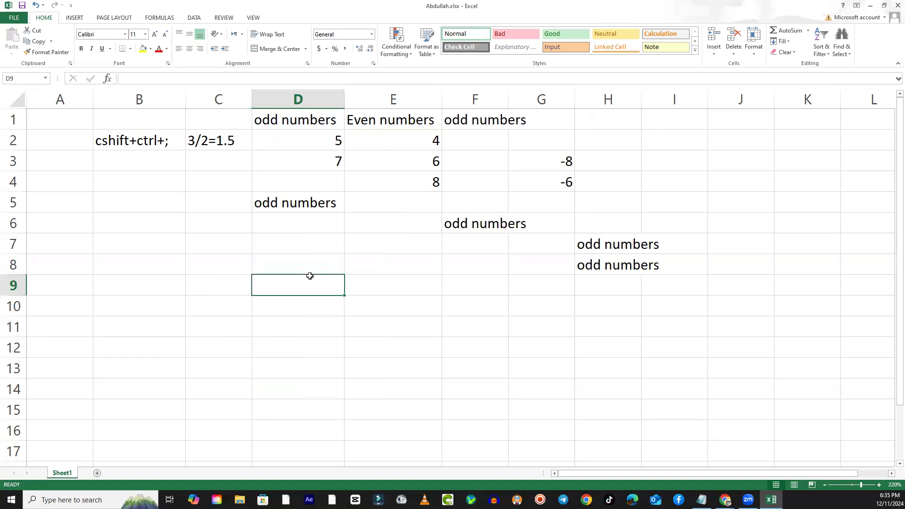
- Clear the remaining odd numbers copies from the range D5:I9 and from cell F1
drag(313, 207, 652, 288)
key(Delete)
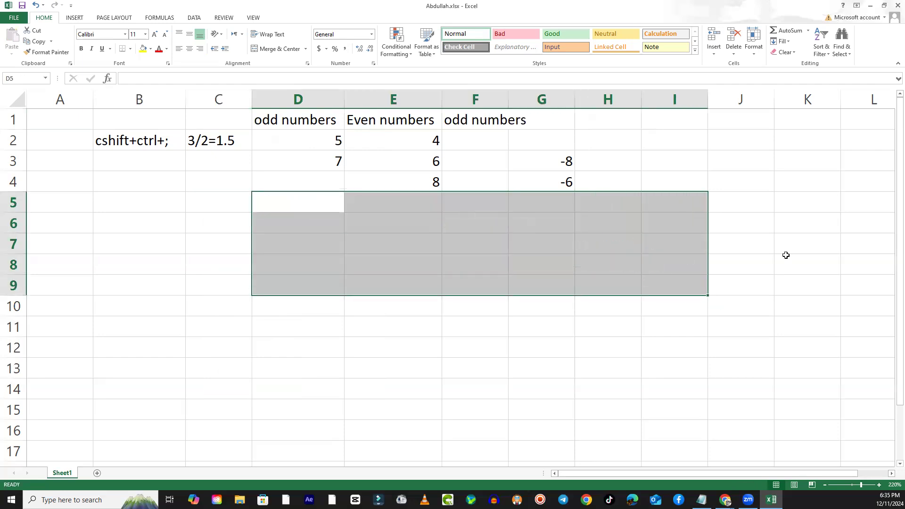
click(457, 122)
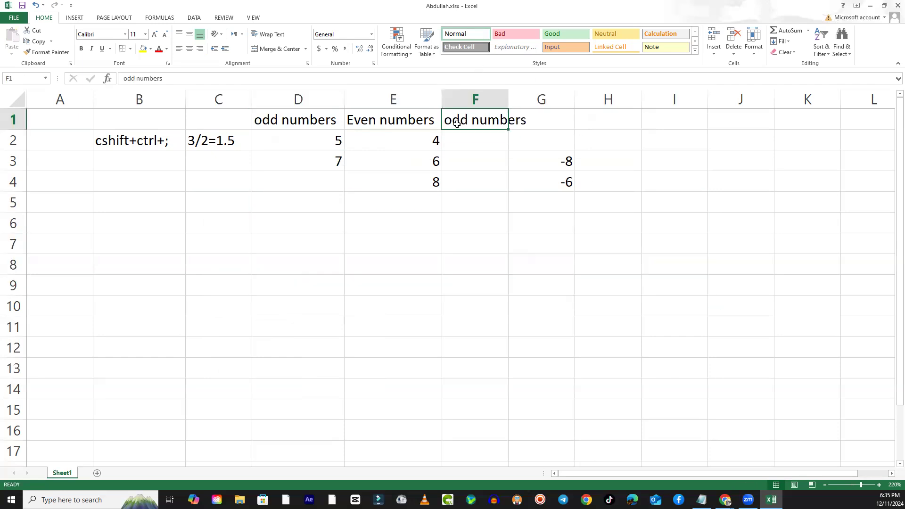
key(Delete)
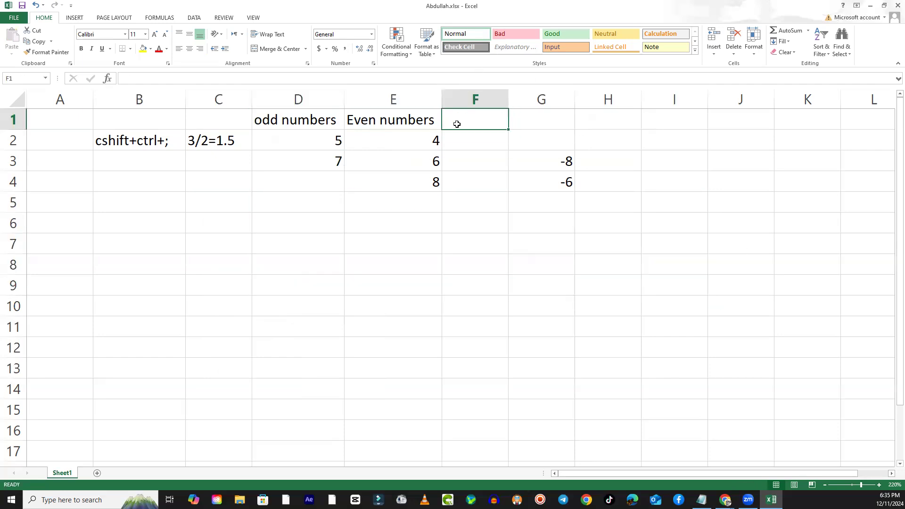
click(439, 276)
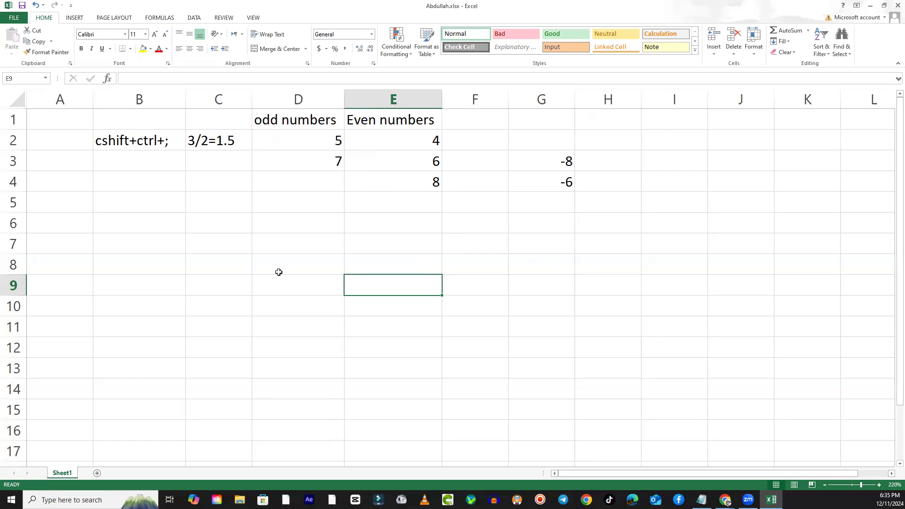
click(300, 258)
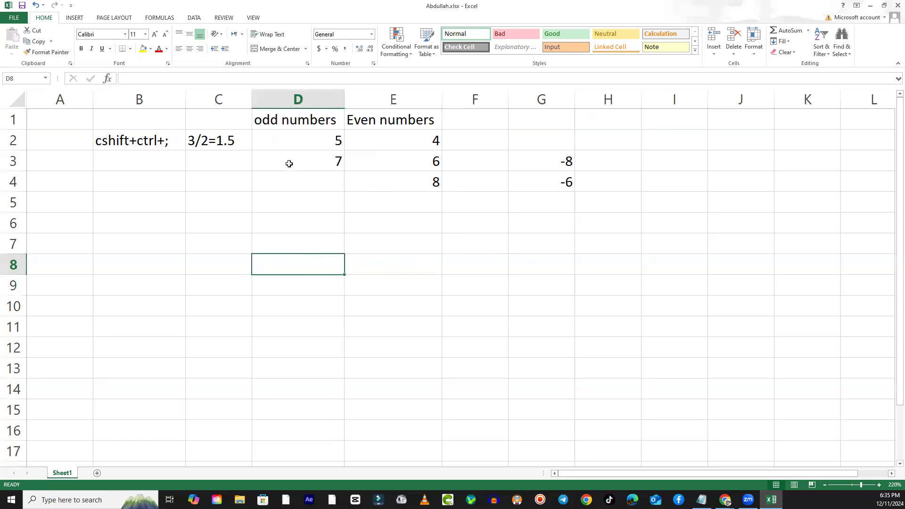
click(296, 122)
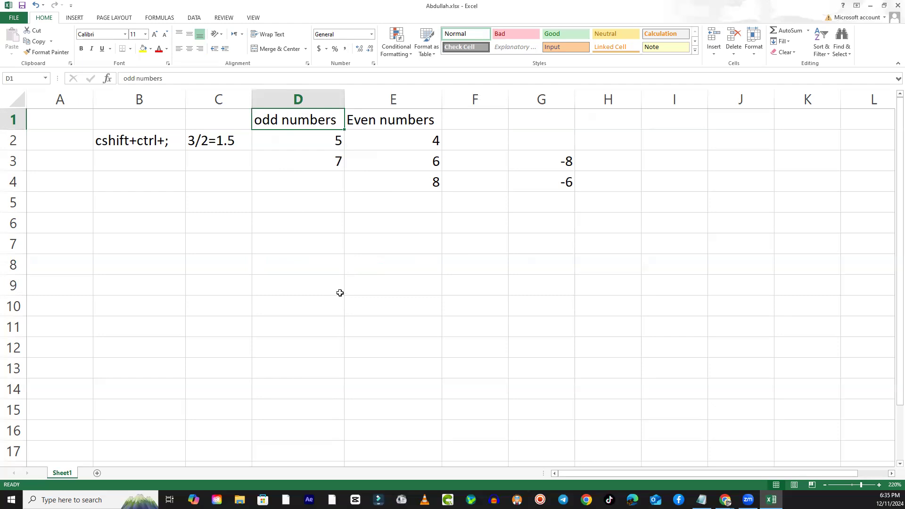
key(ctrl+c)
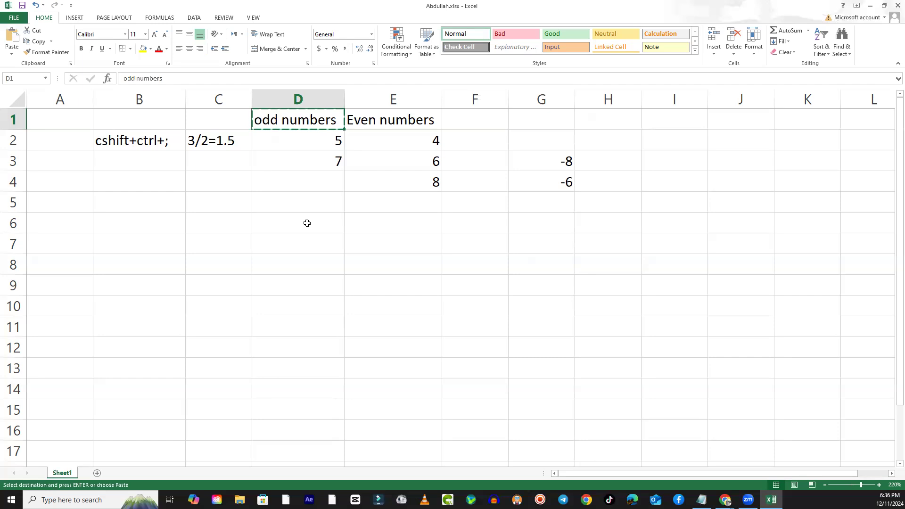
key(Escape)
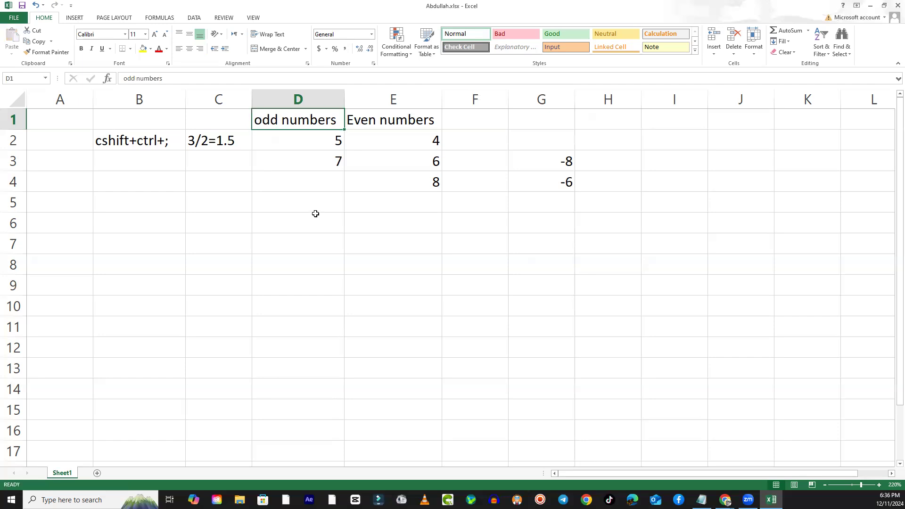
- Copy the odd numbers heading from D1 into D6, then open and close its paste options
key(ctrl+c)
click(313, 218)
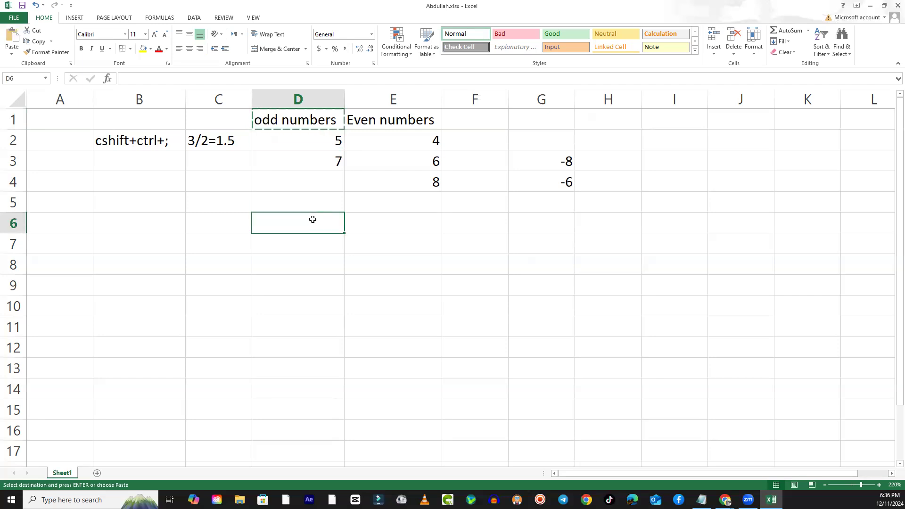
key(ctrl+v)
key(ctrl)
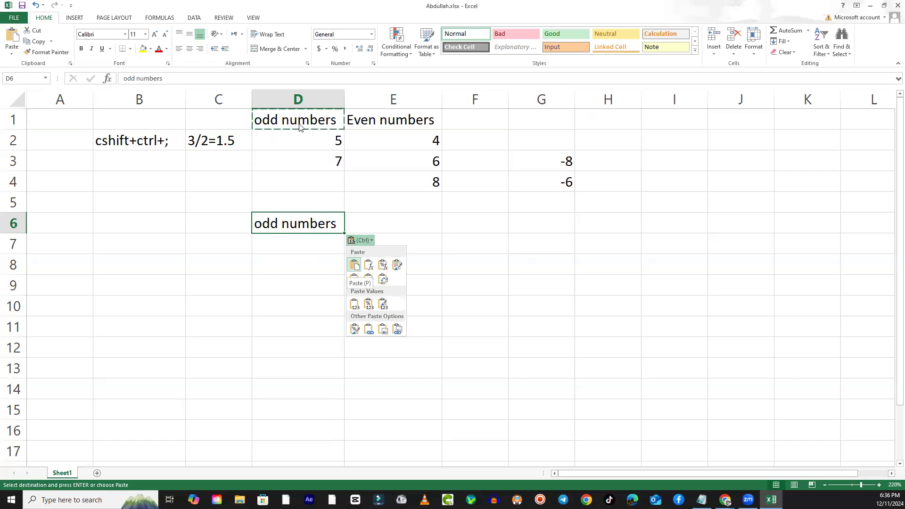
key(ctrl)
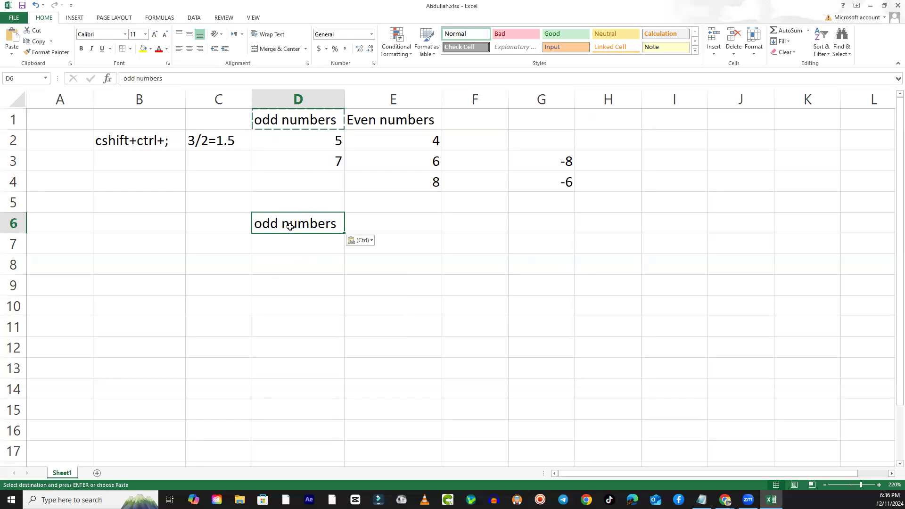
- Clear the pasted odd numbers text from cell D6
key(Delete)
key(Down)
key(Down)
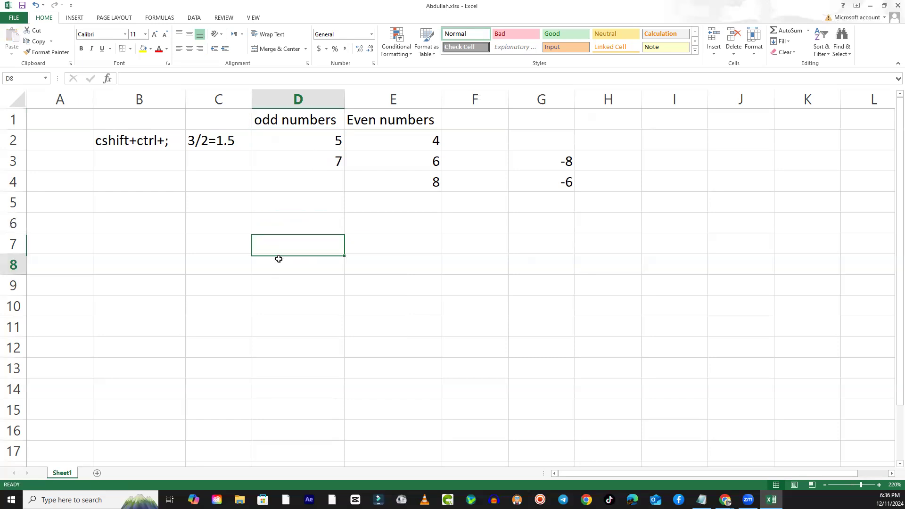
- Copy the odd numbers heading in D1 into cell D6 again and open the paste options for it
click(277, 123)
key(ctrl+c)
click(278, 222)
key(ctrl+v)
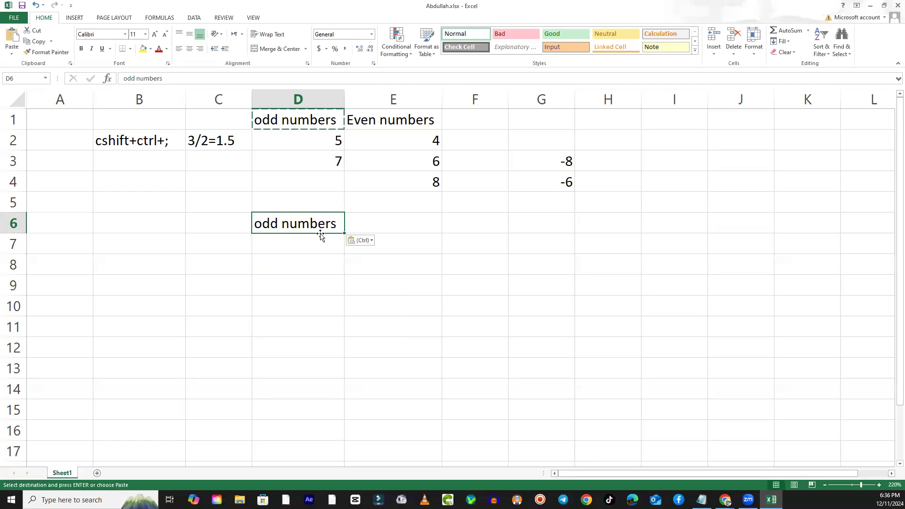
click(372, 241)
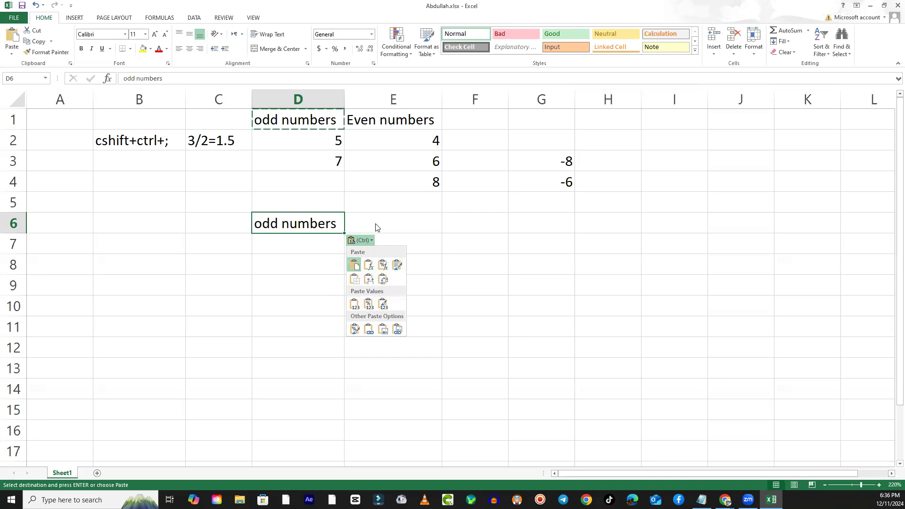
- Close the paste options and clear the pasted odd numbers text from cell D6
key(Escape)
click(321, 197)
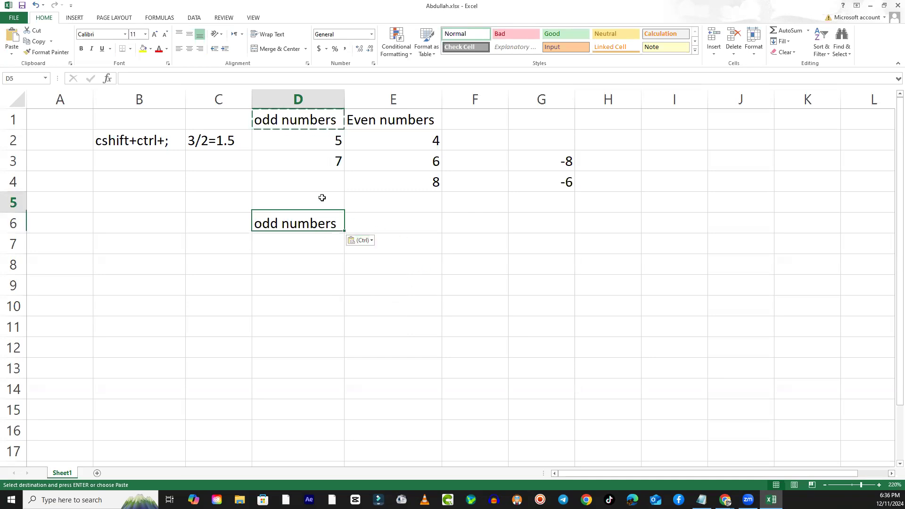
click(317, 219)
key(Delete)
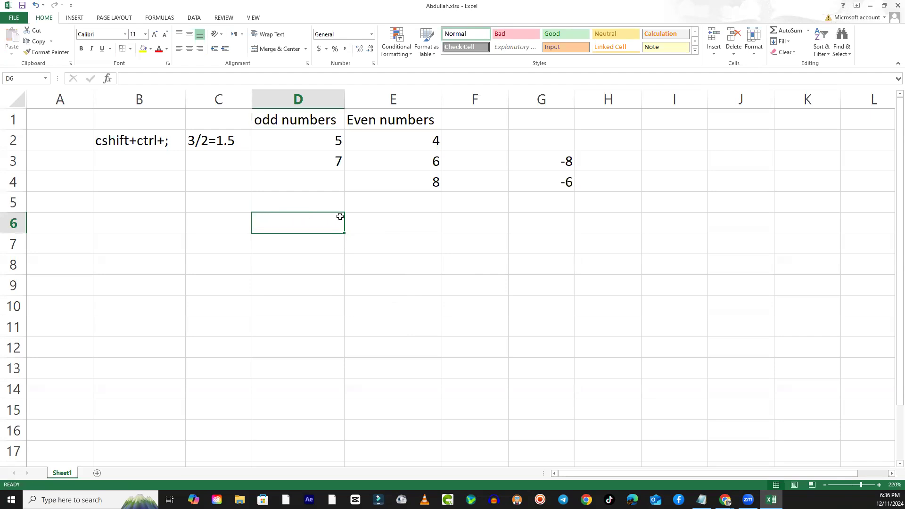
click(405, 259)
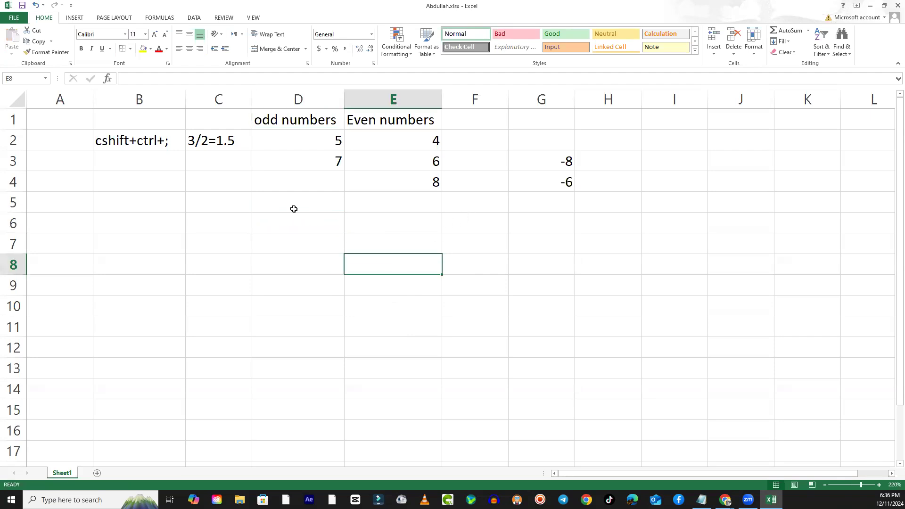
- Cut the odd numbers heading from D1 and paste it into cell D8
click(302, 121)
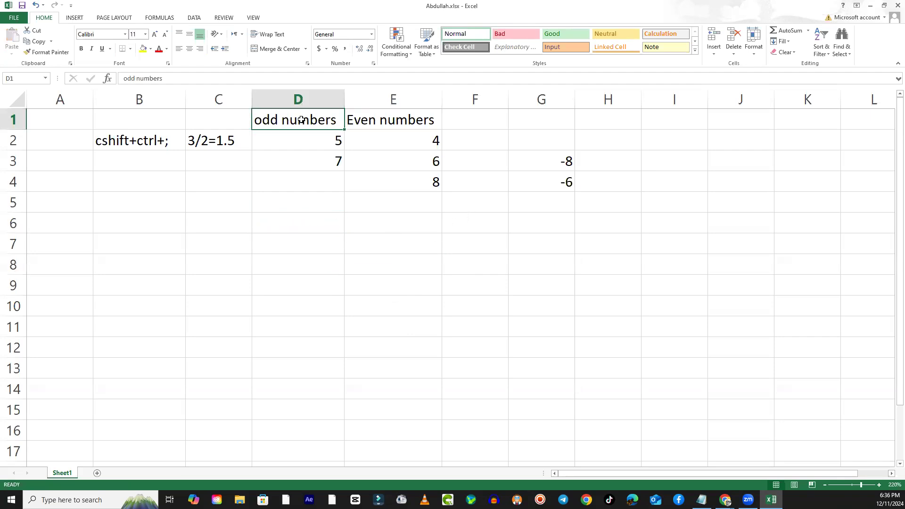
click(293, 252)
click(292, 122)
right_click(293, 121)
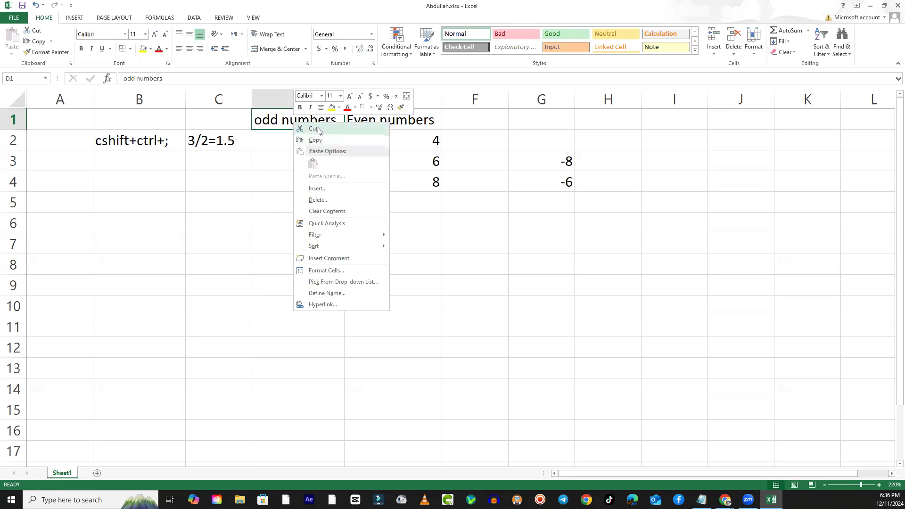
click(314, 128)
click(271, 265)
right_click(271, 266)
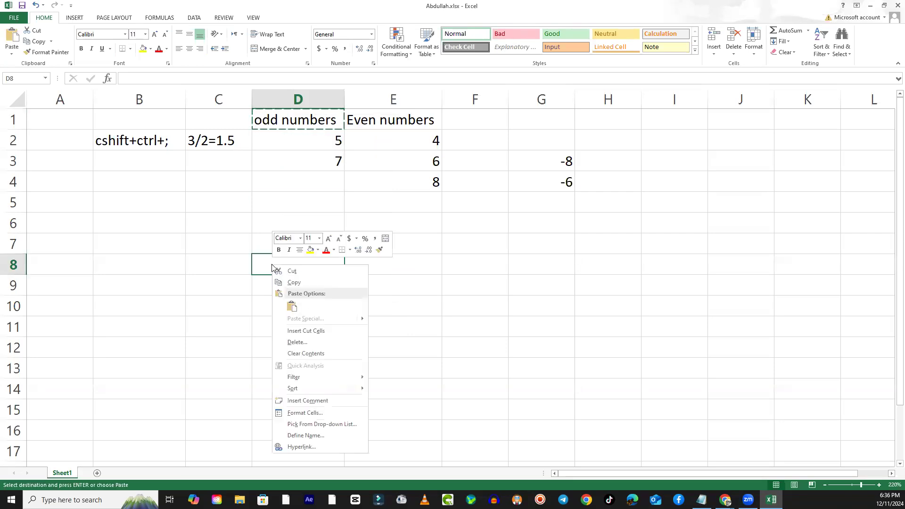
click(292, 308)
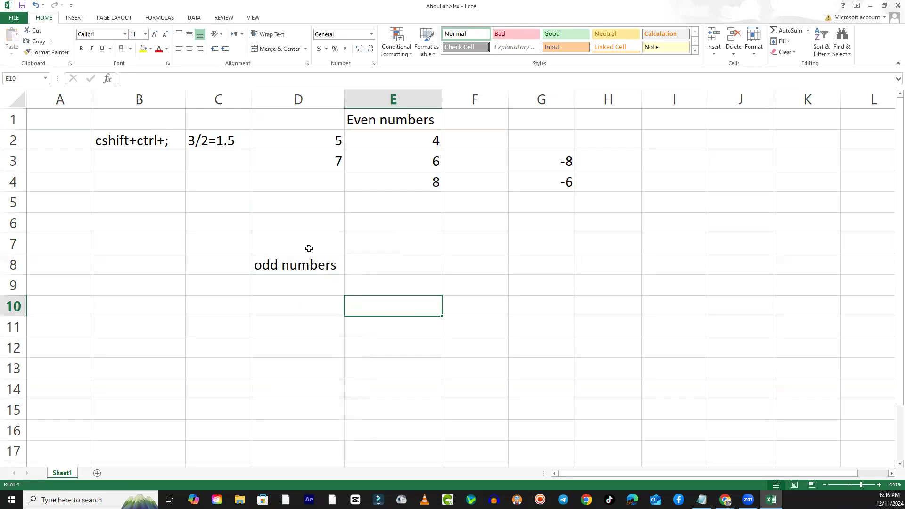
click(301, 267)
click(285, 121)
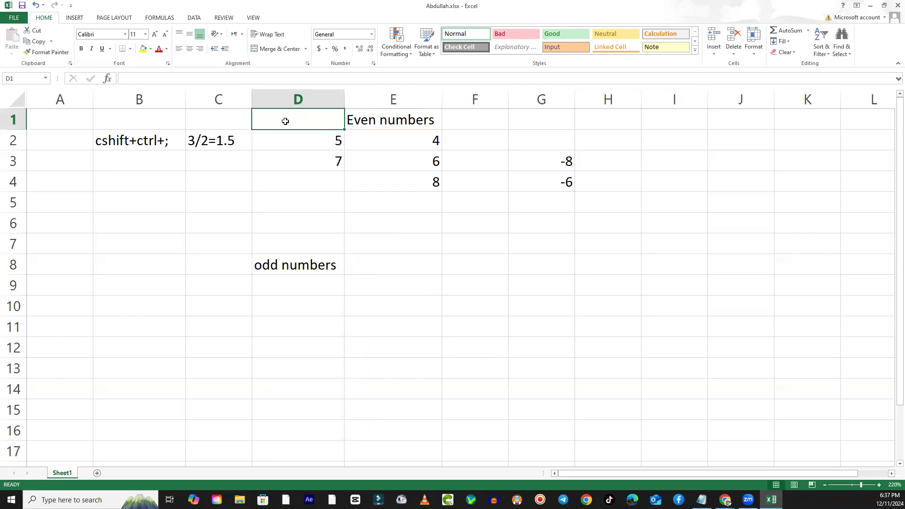
click(280, 267)
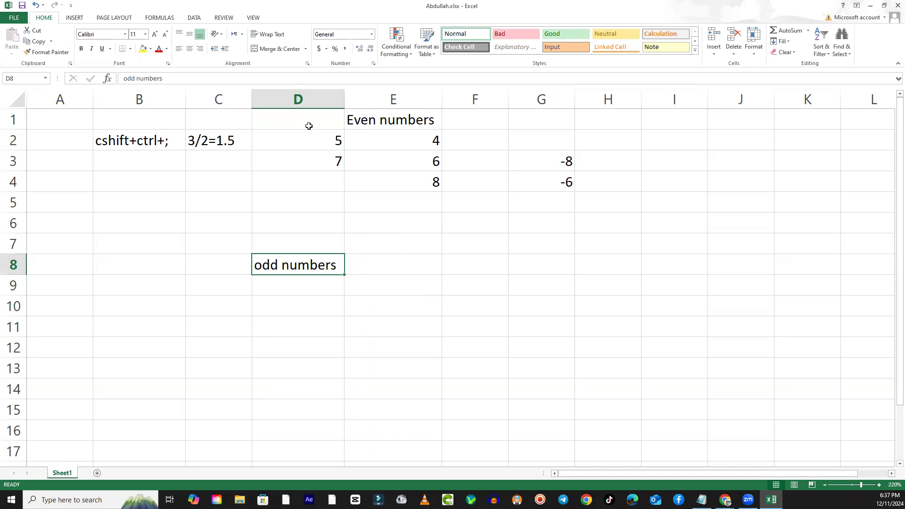
- Undo the cut and paste of the odd numbers heading
key(ctrl+z)
click(380, 278)
key(Escape)
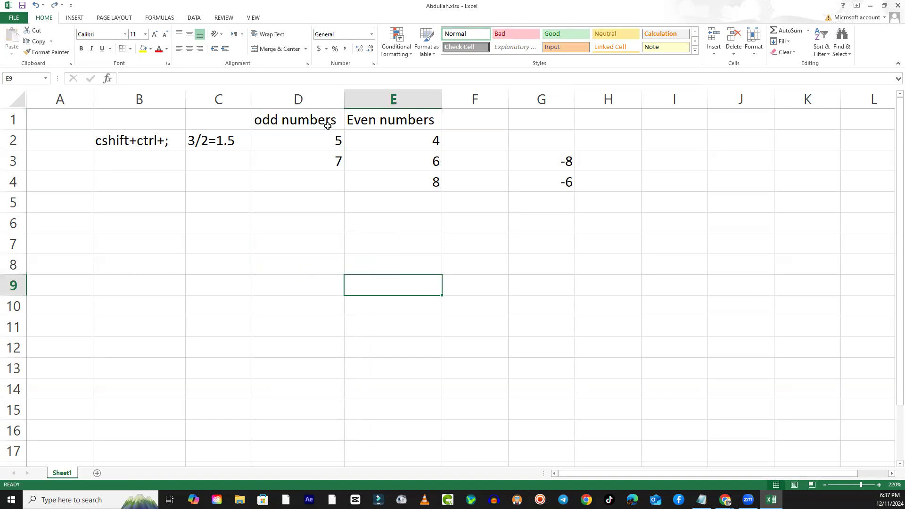
- Move the odd numbers heading directly from D1 to D7, then undo the move
click(308, 129)
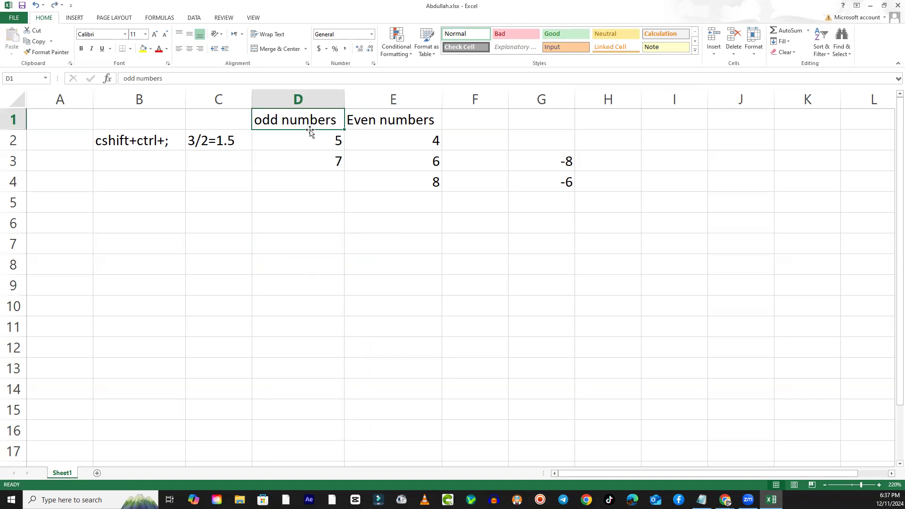
drag(313, 134, 307, 243)
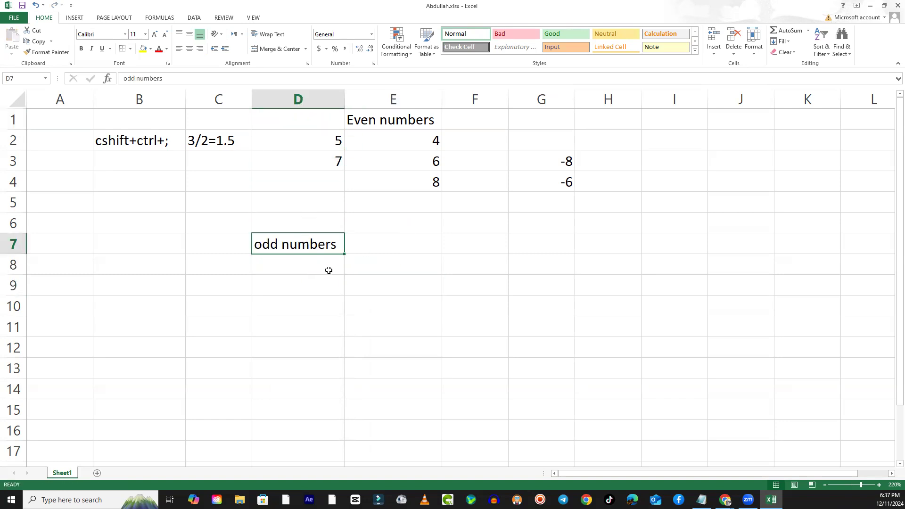
key(ctrl+z)
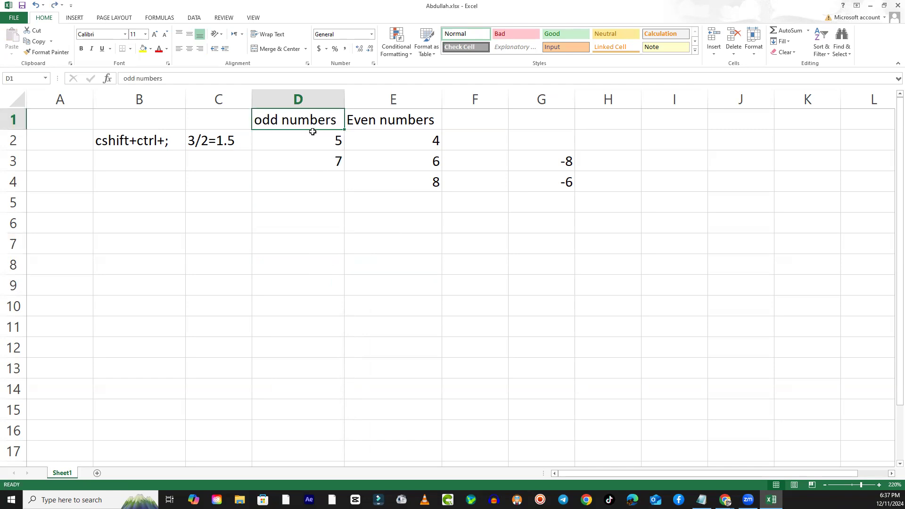
- Move the D1 heading to D9 while shifting the column D cells above it up, then undo the move
drag(313, 134, 294, 283)
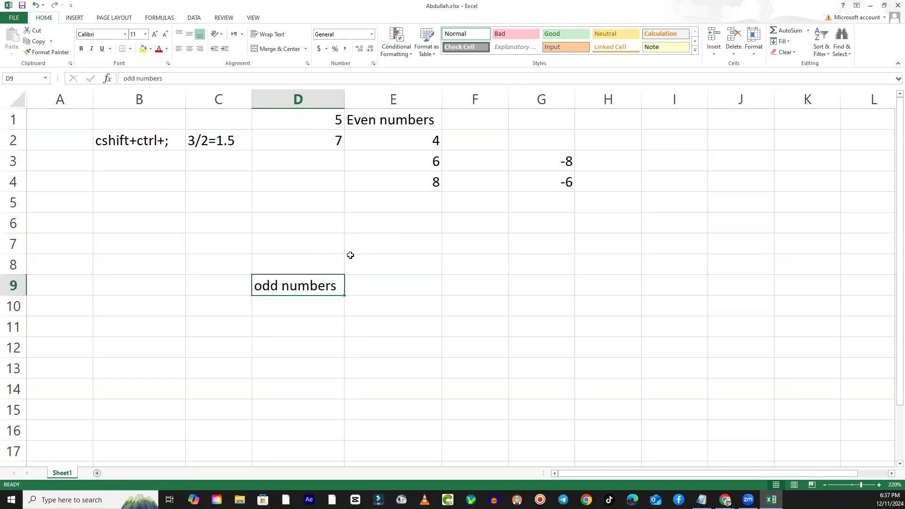
key(ctrl+z)
click(313, 204)
click(319, 121)
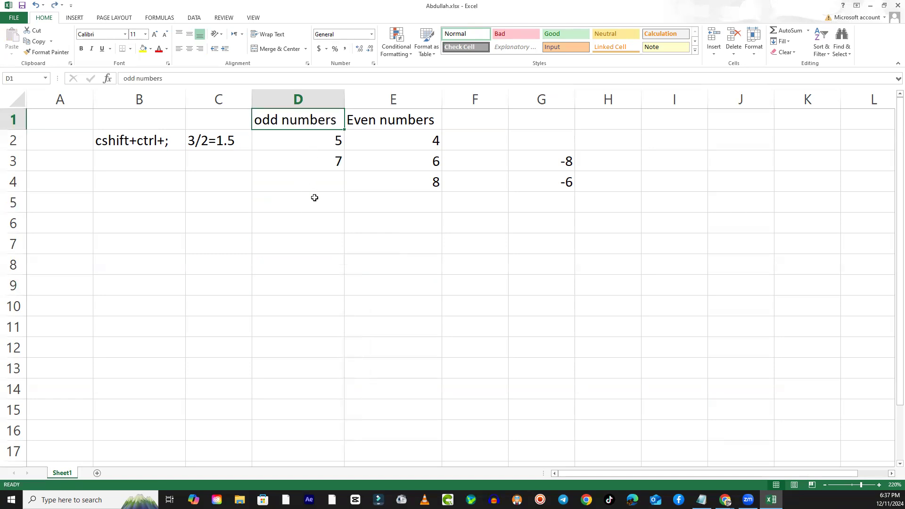
- Move the odd numbers heading from cell D1 to cell G6
click(377, 119)
click(305, 125)
drag(299, 129, 556, 226)
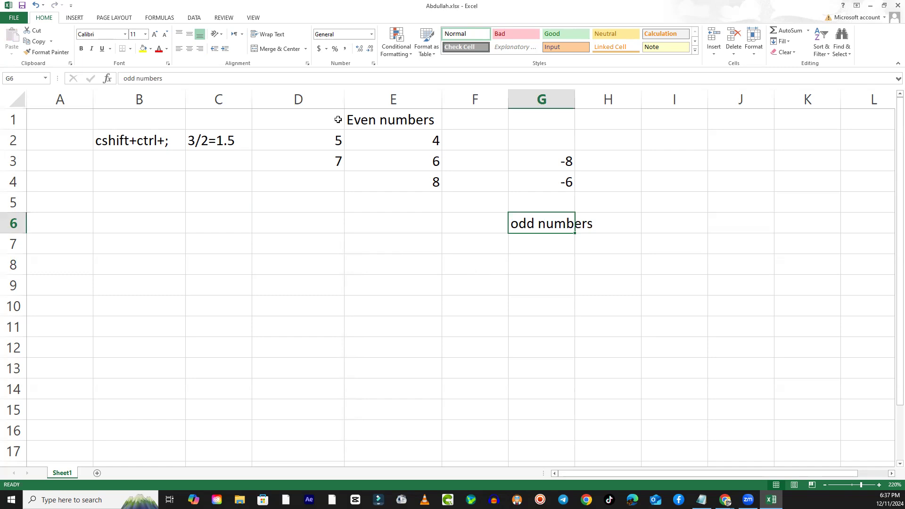
- Move the block D1:G4 to B10:E13, then move it back up to D2:G5
drag(330, 119, 541, 173)
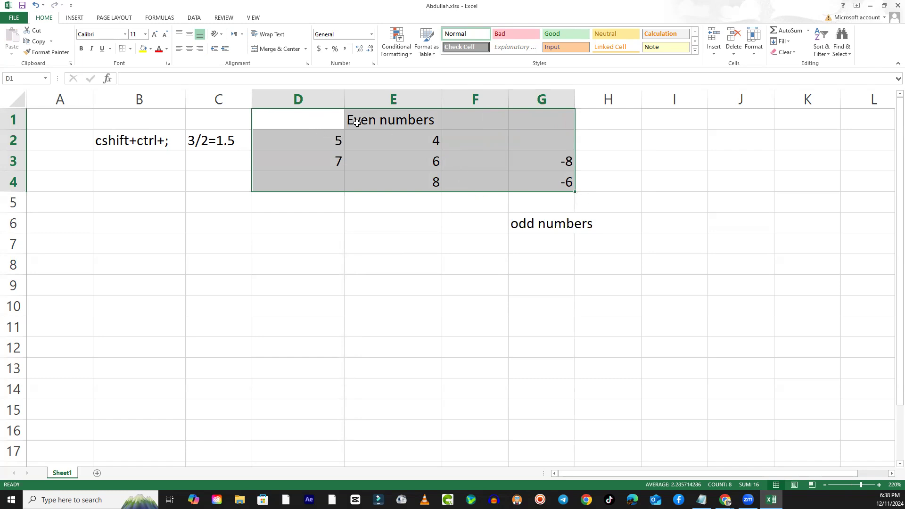
drag(488, 192, 302, 380)
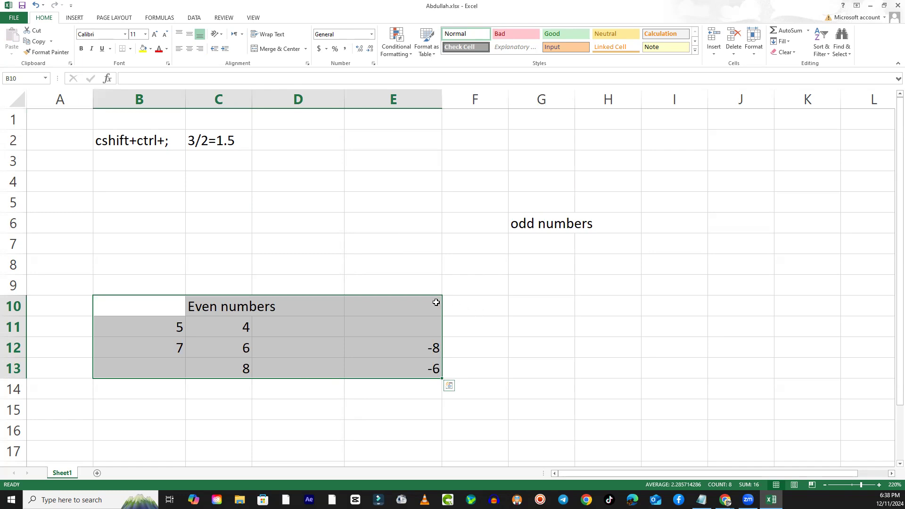
drag(416, 297, 566, 141)
click(410, 268)
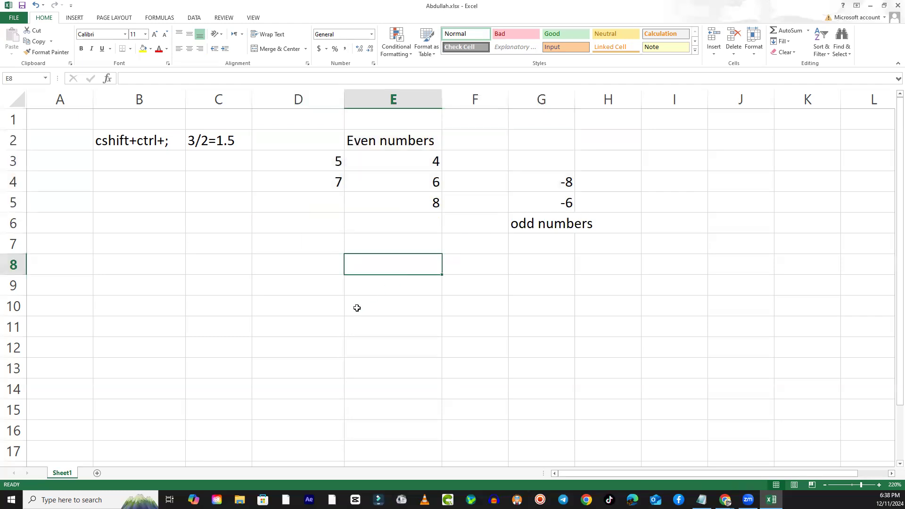
- Shift the numbers in E3:E5 to F3:F5 and the numbers in D3:D4 to E3:E4
drag(418, 158, 477, 211)
drag(340, 158, 441, 189)
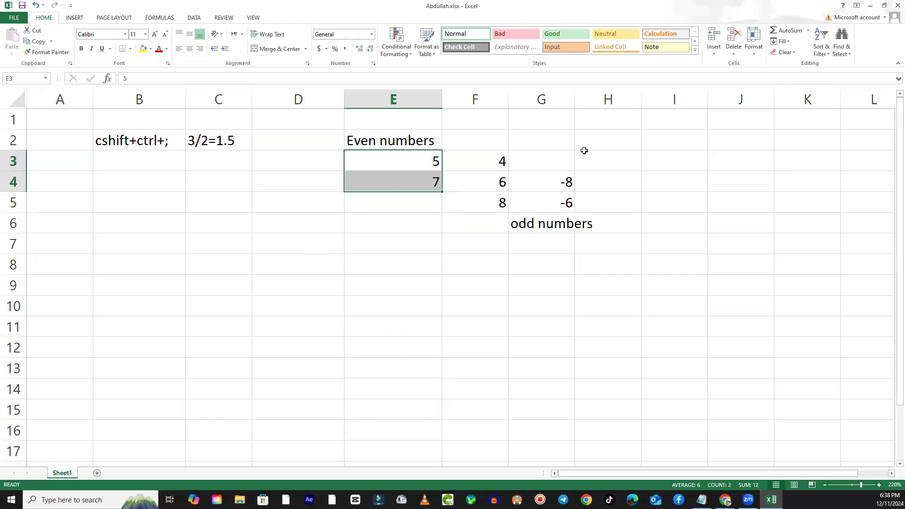
- Move the negative numbers from G4:G5 to D4:D5 and the odd numbers heading from G6 to D2
drag(560, 160, 313, 141)
click(302, 227)
- Move the Even numbers heading from E2 to F2, then move the row range B2:F2 to D2:H2
click(403, 142)
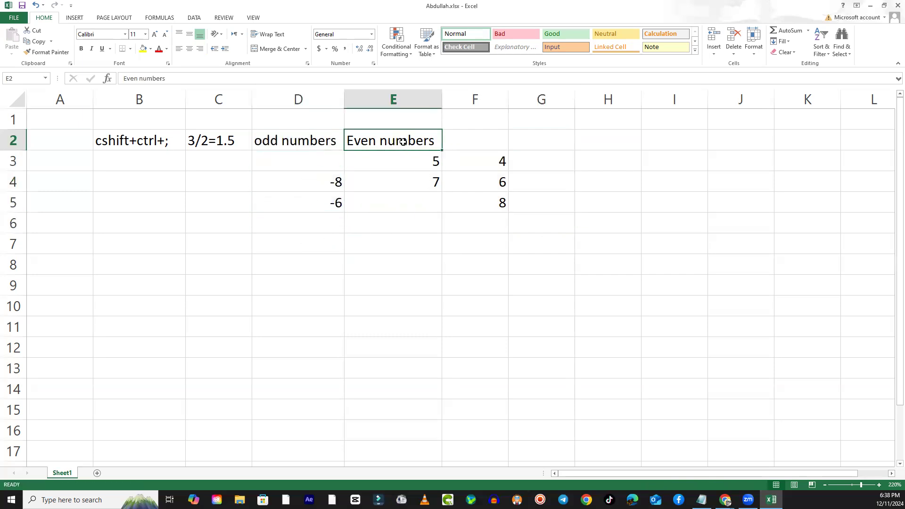
drag(406, 150, 468, 146)
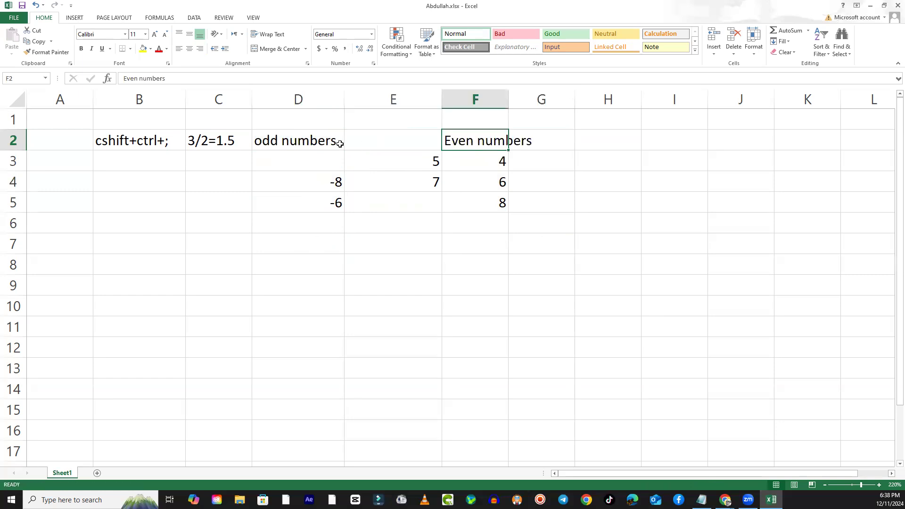
drag(97, 142, 517, 146)
drag(414, 151, 528, 148)
click(366, 303)
- Move the whole block D2:I5 to A2:F5
drag(267, 138, 649, 212)
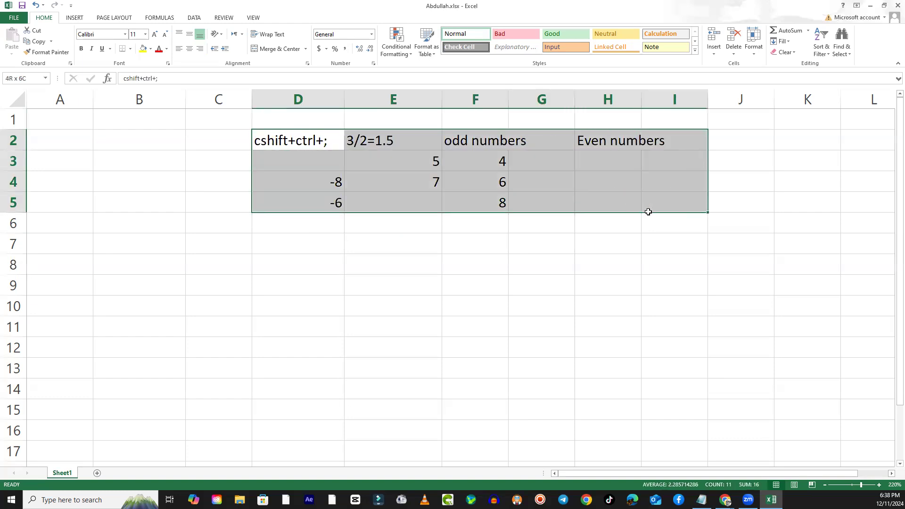
drag(570, 212, 330, 208)
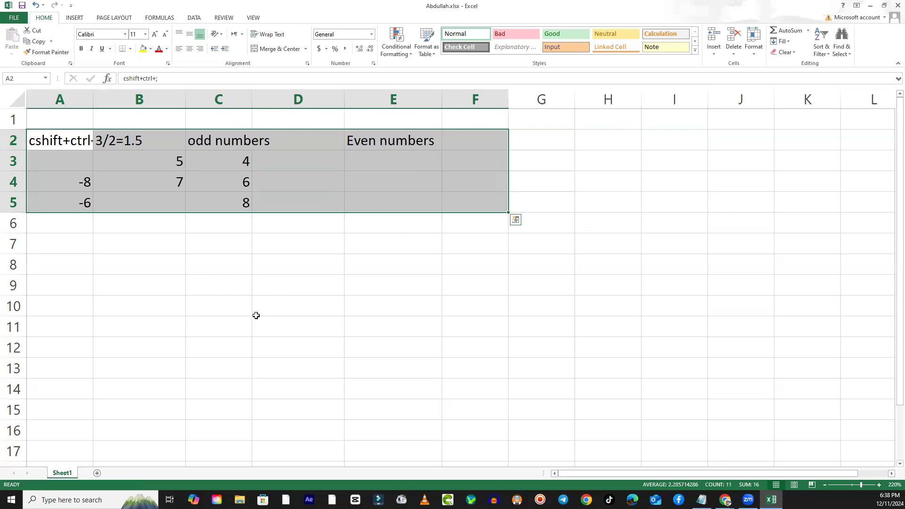
click(255, 314)
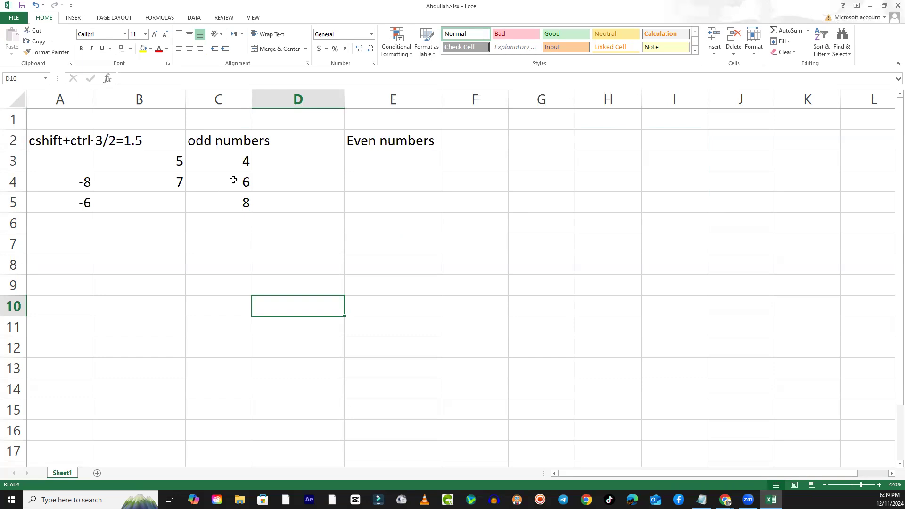
click(405, 212)
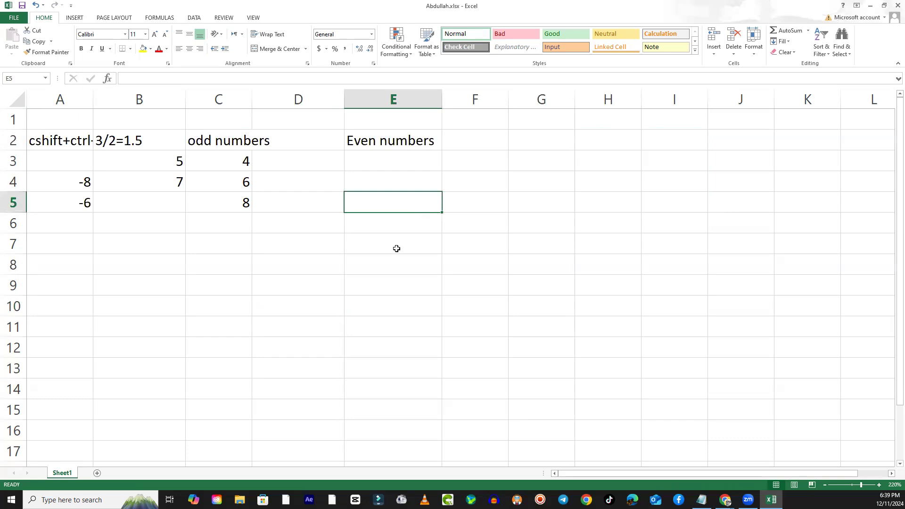
- Replace the Even numbers heading in E2 with 1 and enter A in cell E3
click(372, 143)
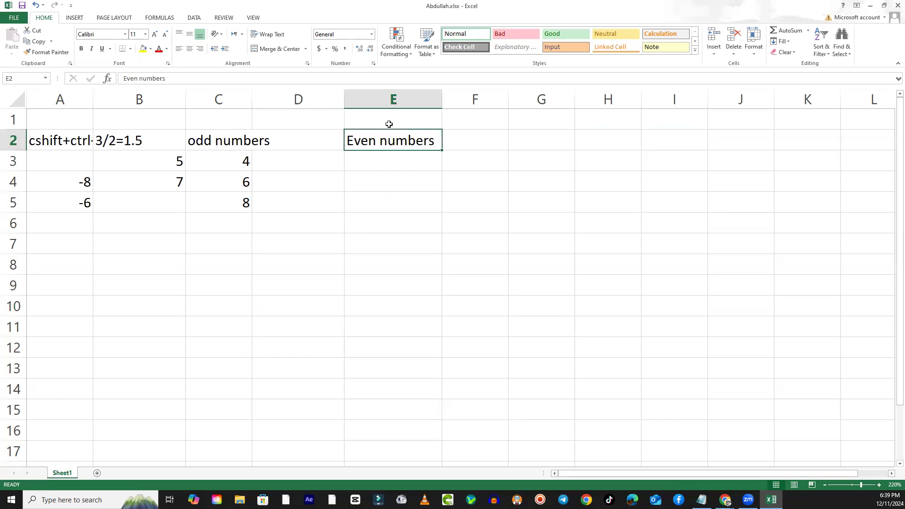
key(Delete)
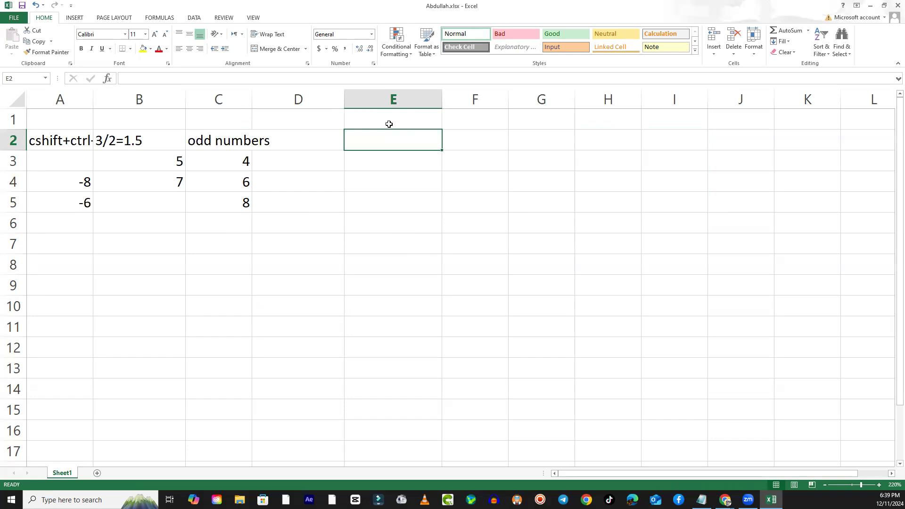
text(1)
key(Return)
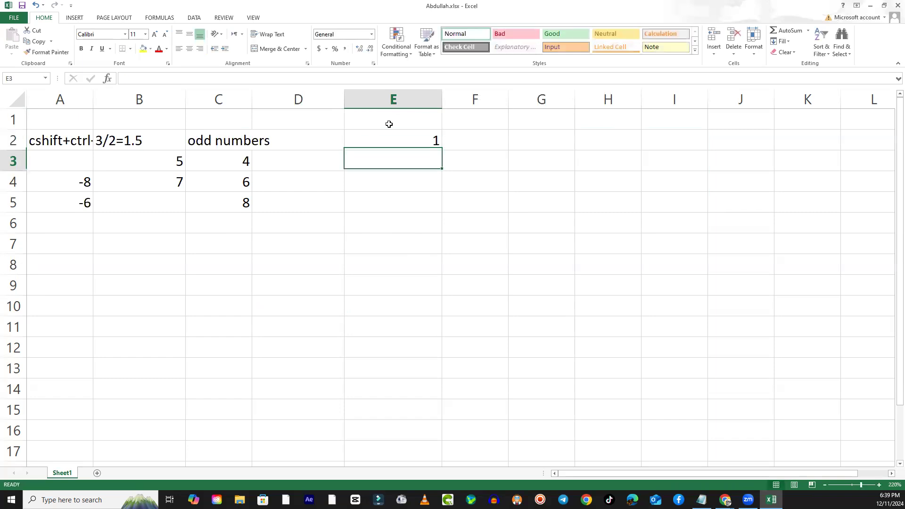
text(A)
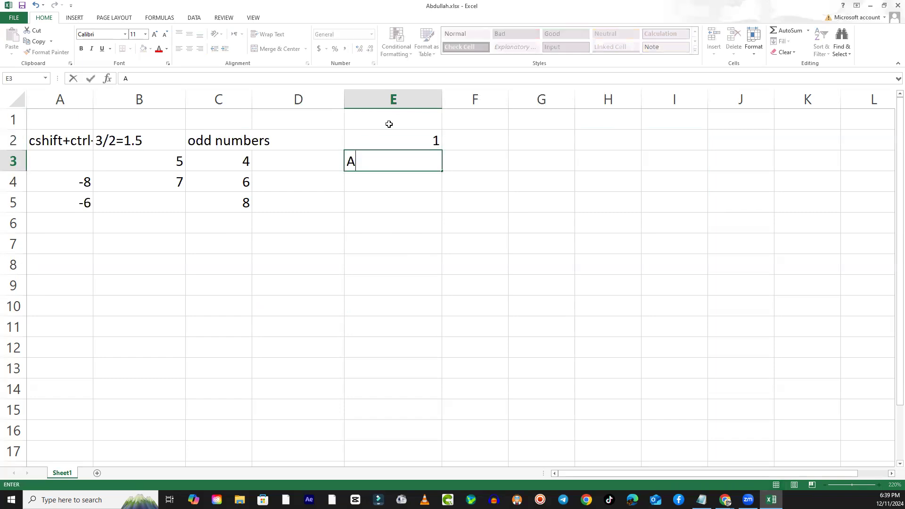
key(Return)
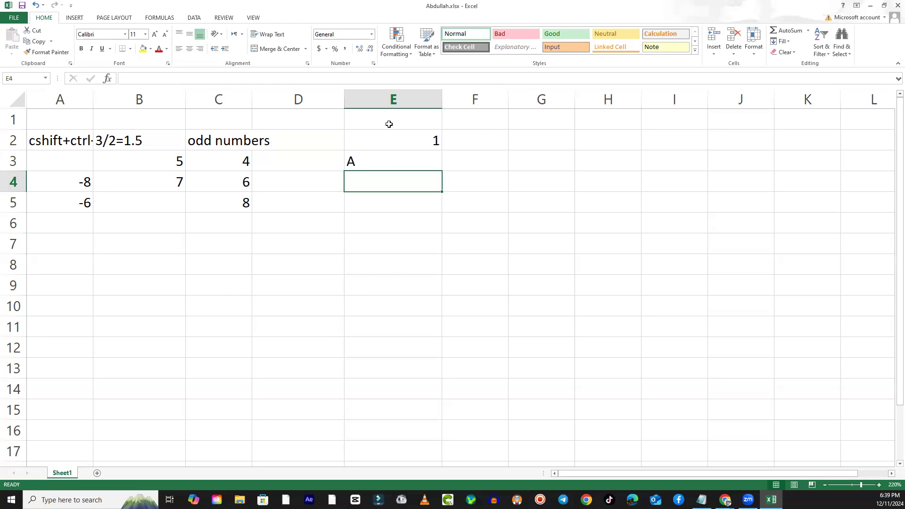
- Clear cells E2:E3, enter a first name in E2 and make E3 the active cell
drag(400, 142, 403, 168)
key(Delete)
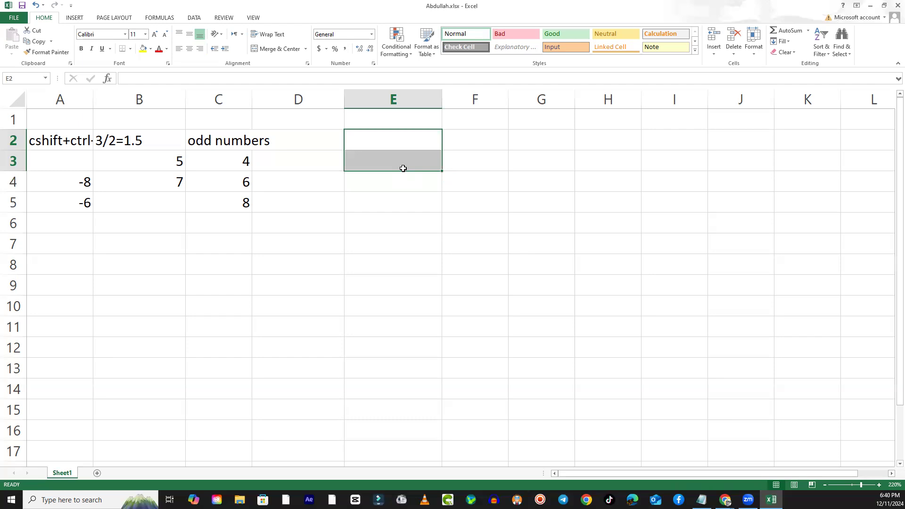
text(Ali)
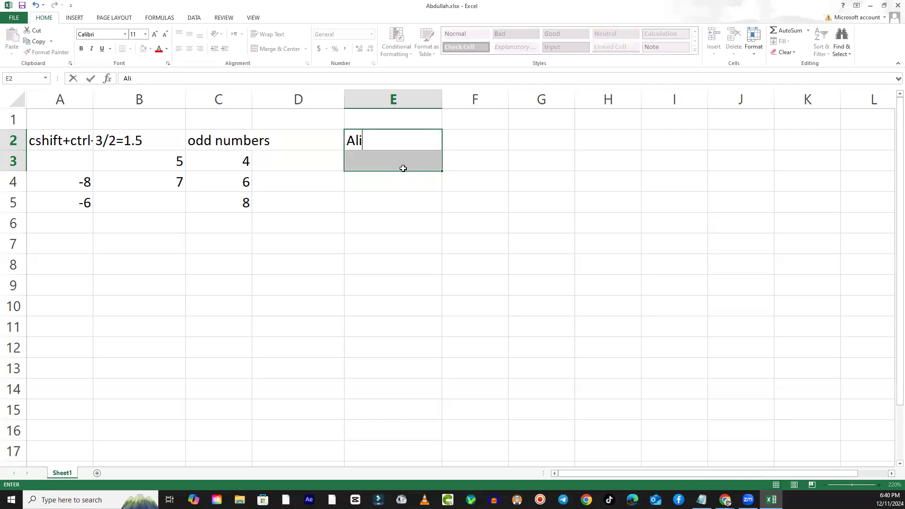
key(Return)
key(Return)
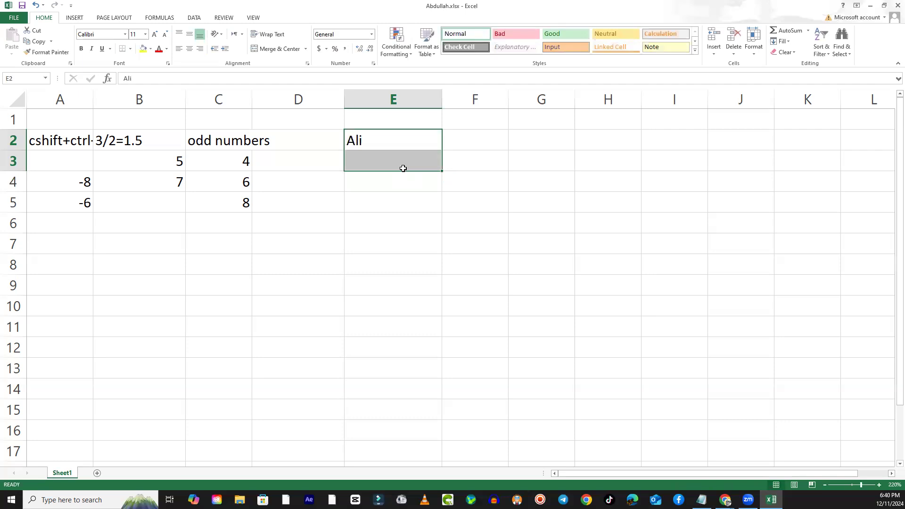
key(Down)
key(Down)
key(Up)
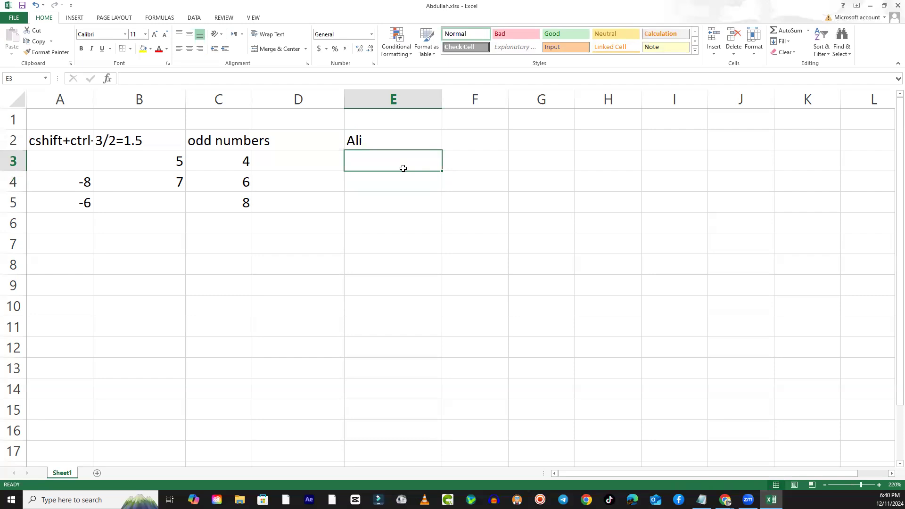
- Enter the subject headings Math in F2 and Eng in G2
key(Right)
key(Up)
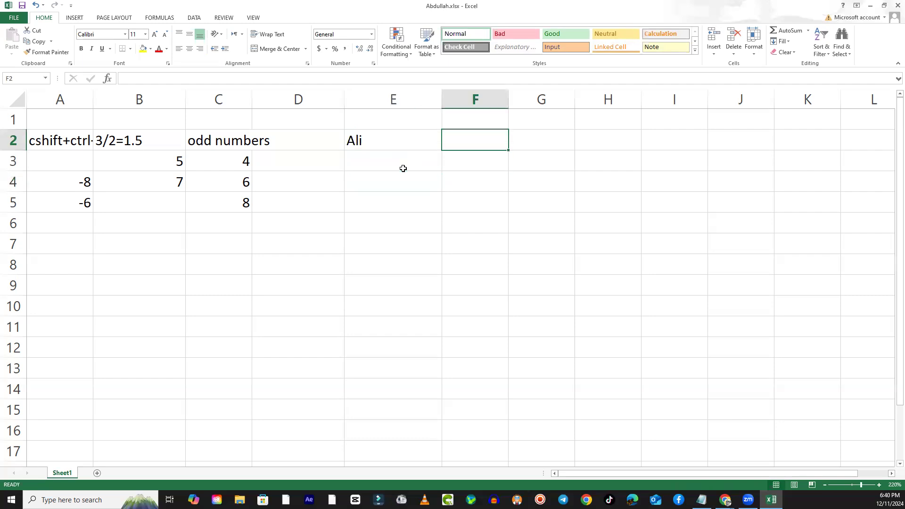
text(Math)
key(Tab)
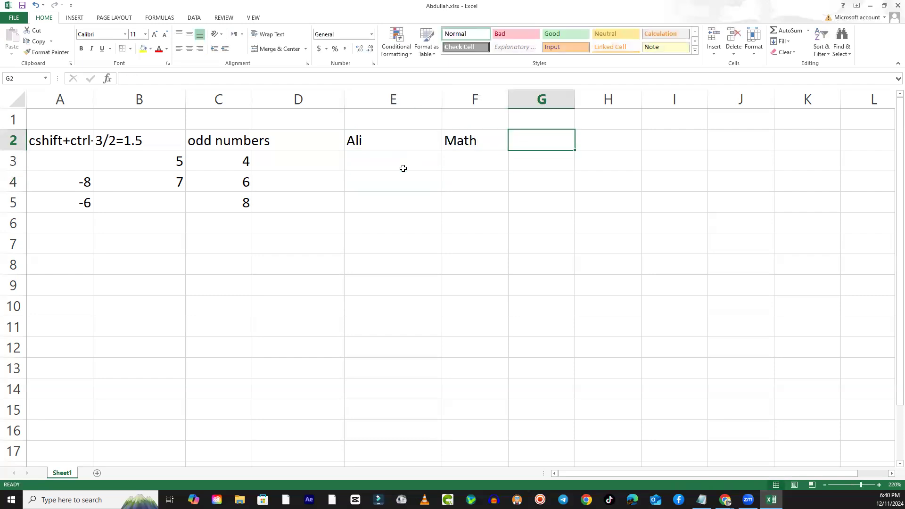
text(Eng)
key(Return)
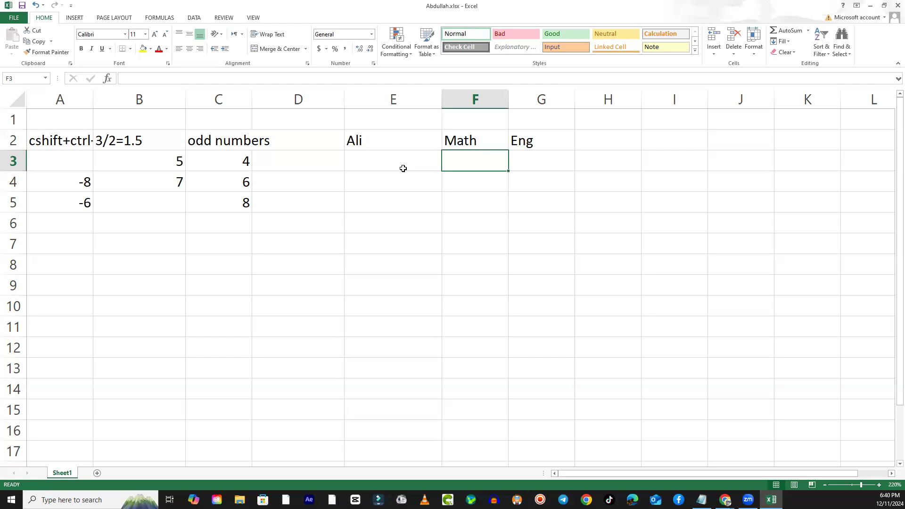
- Move the first name from cell E2 down to E3
key(Up)
key(Left)
key(Left)
key(Right)
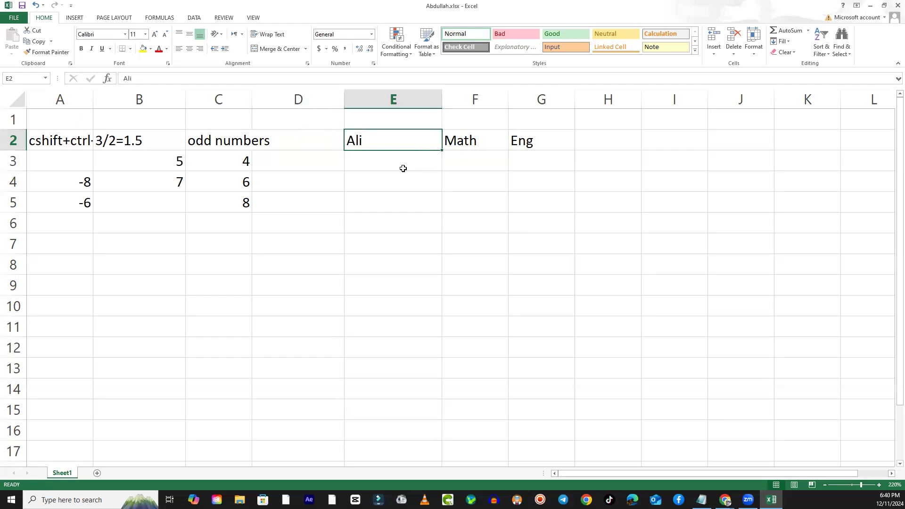
key(ctrl+c)
key(Down)
key(Return)
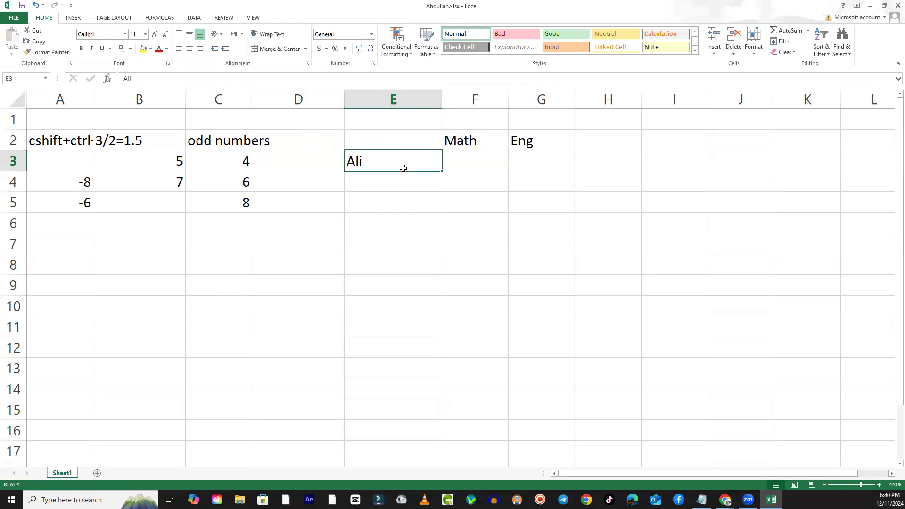
- Enter two more first names below the existing one, in cells E4 and E5
key(Down)
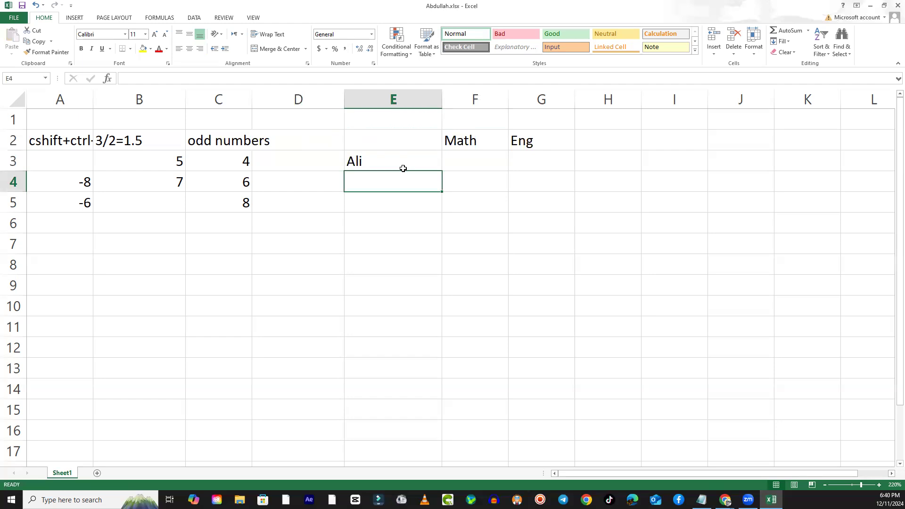
text(Umar)
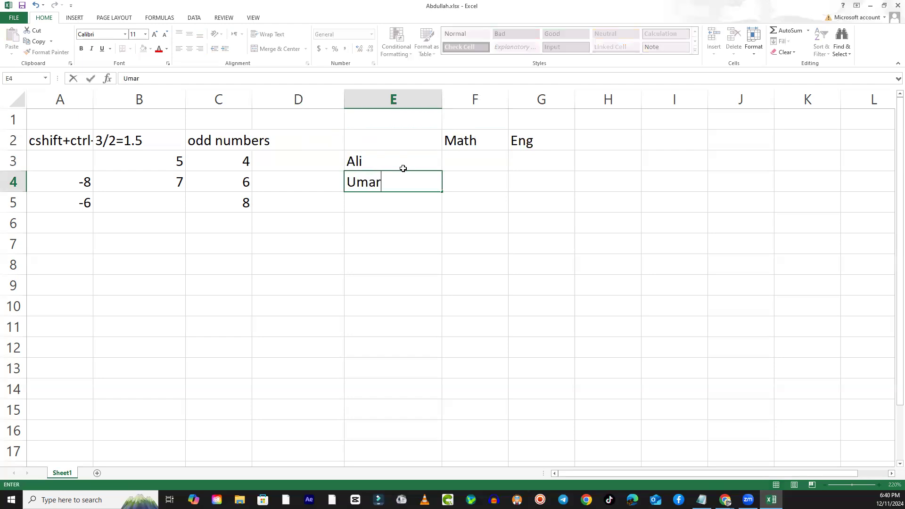
key(Return)
text(Usman)
key(Return)
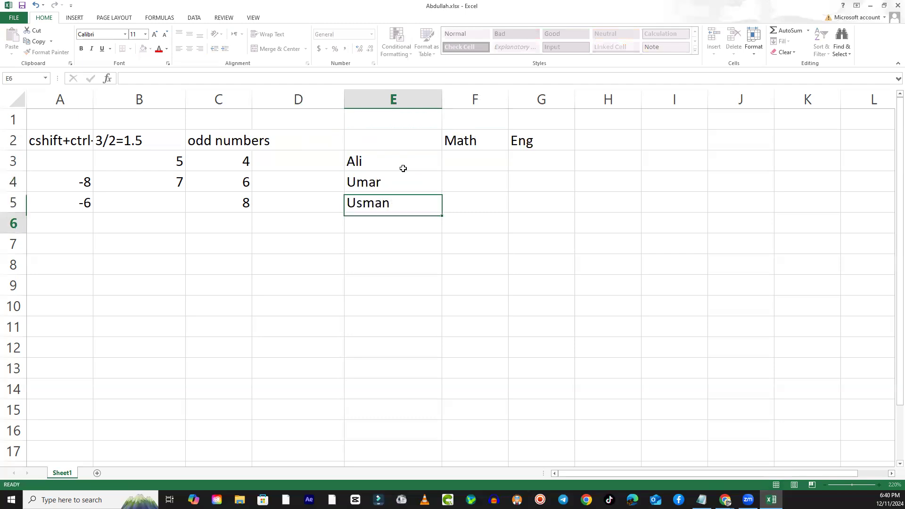
- Enter the Math marks 90, 86 and 89 in cells F3 to F5
key(Up)
key(Up)
key(Up)
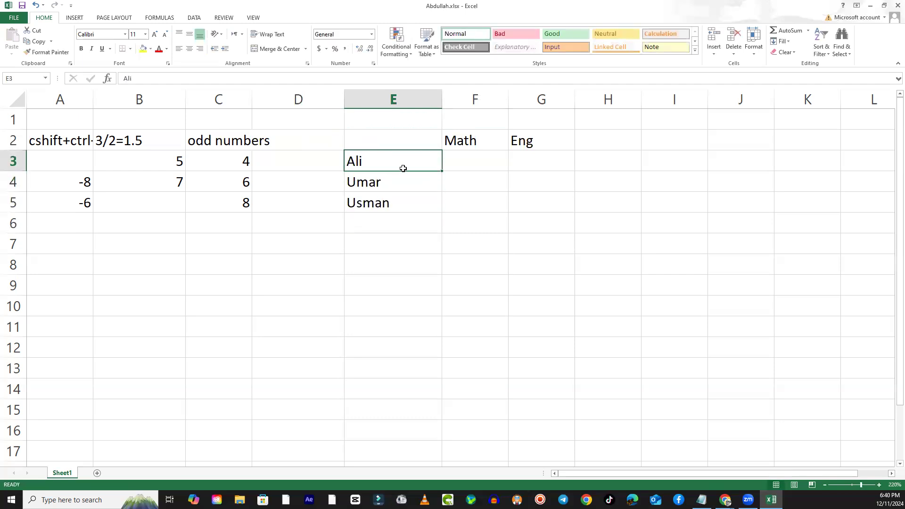
key(Right)
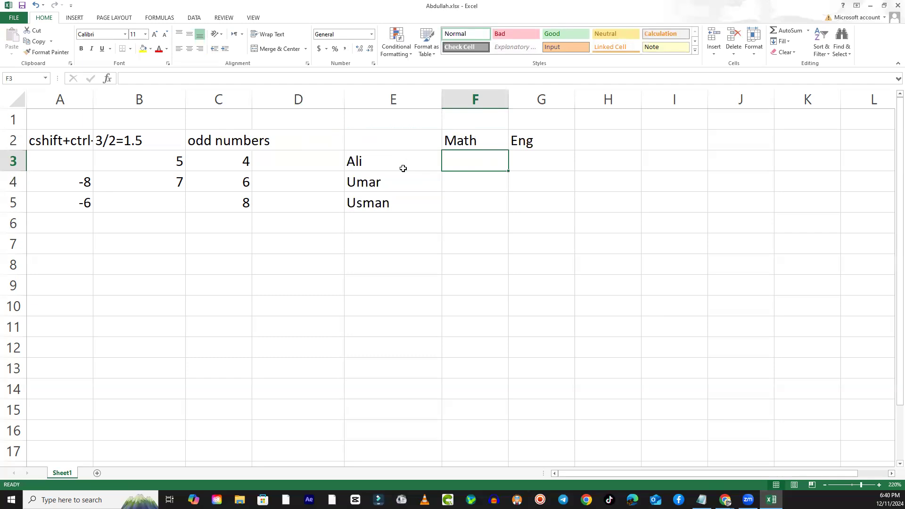
text(90)
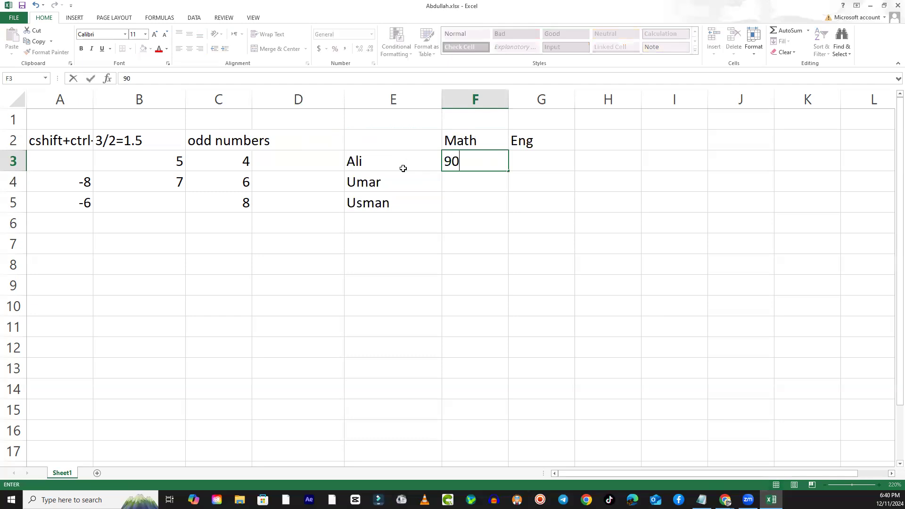
key(Return)
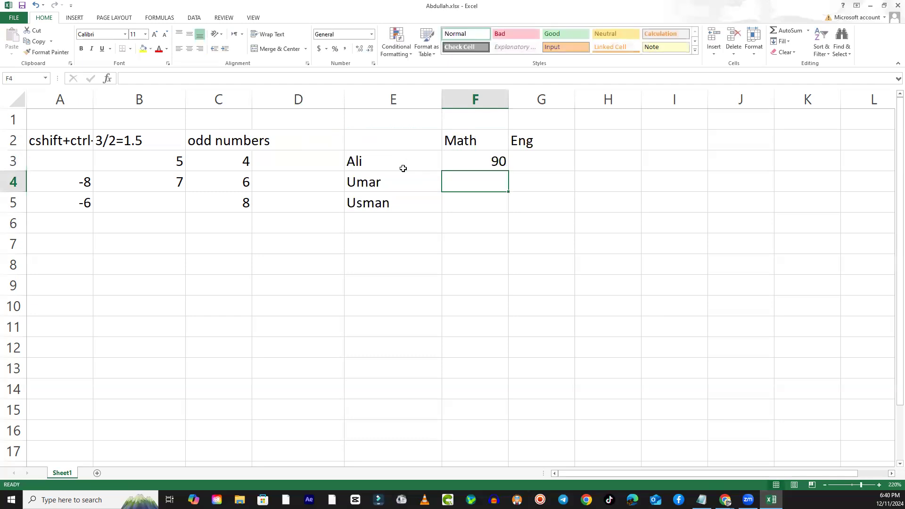
text(86)
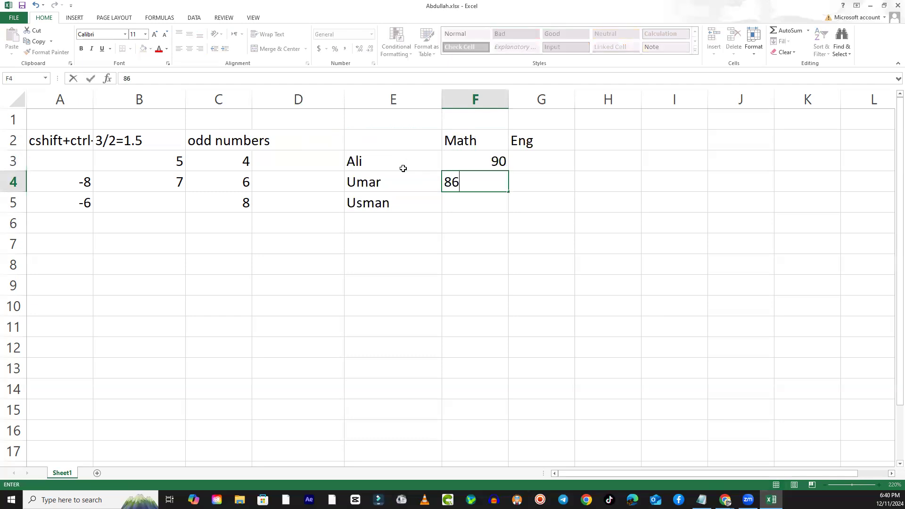
key(Return)
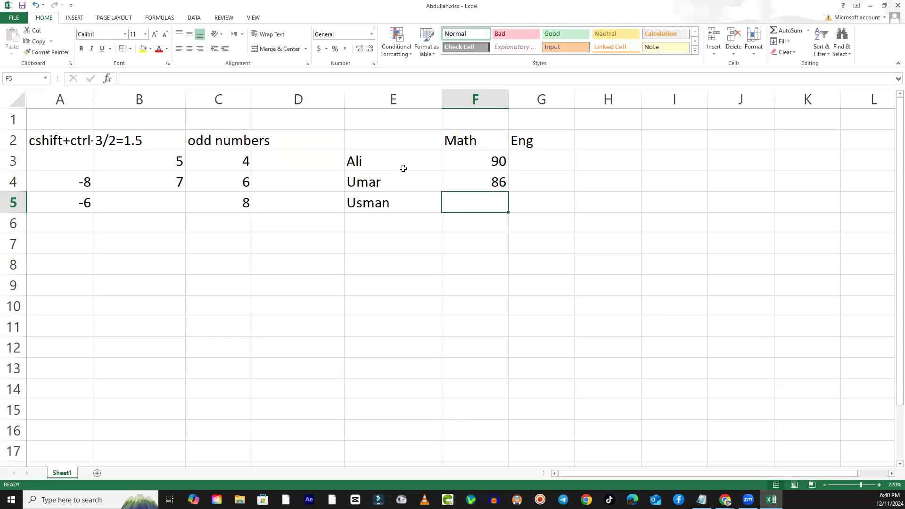
text(89)
key(Return)
- Enter the Eng marks 89, 78 and 89 in cells G3 to G5
key(Up)
key(Right)
key(Up)
key(Up)
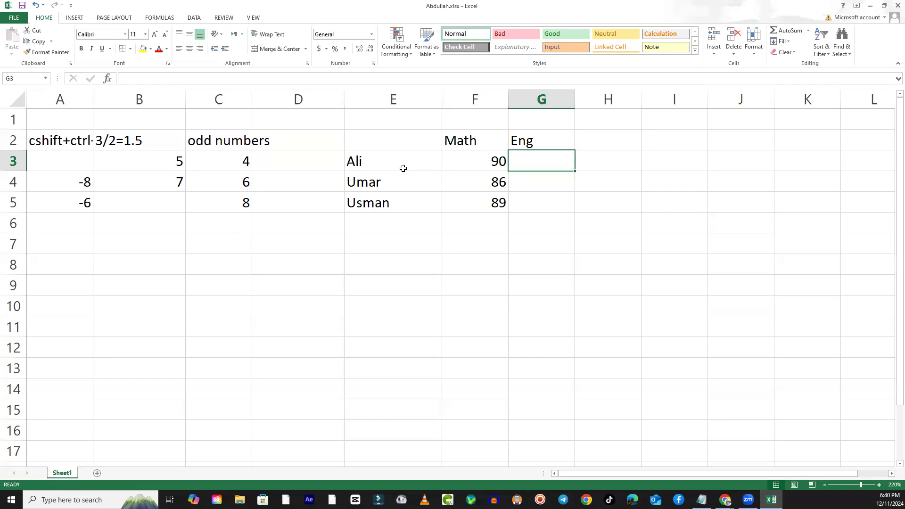
text(89)
key(Return)
text(78)
key(Return)
text(89)
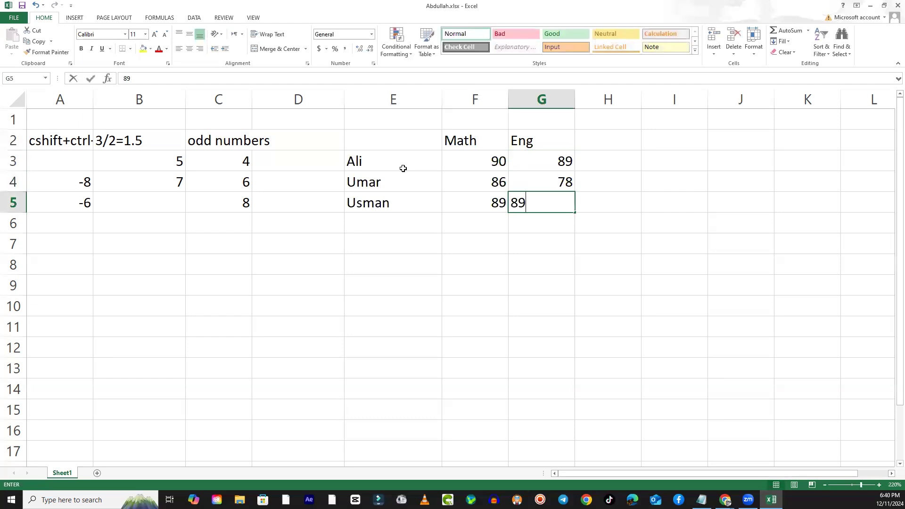
key(Return)
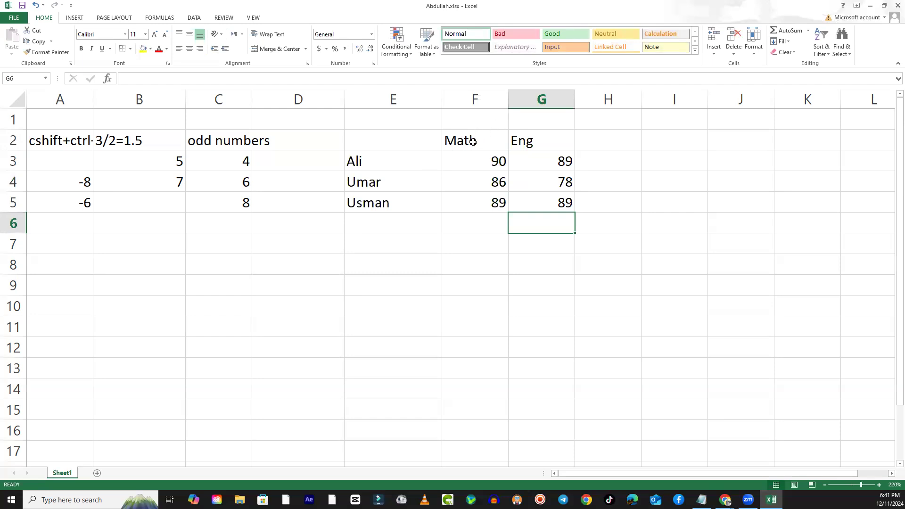
- Highlight the Math and Eng columns in turn, and the whole block of marks F3:G5, to examine how headings and numbers align
click(473, 142)
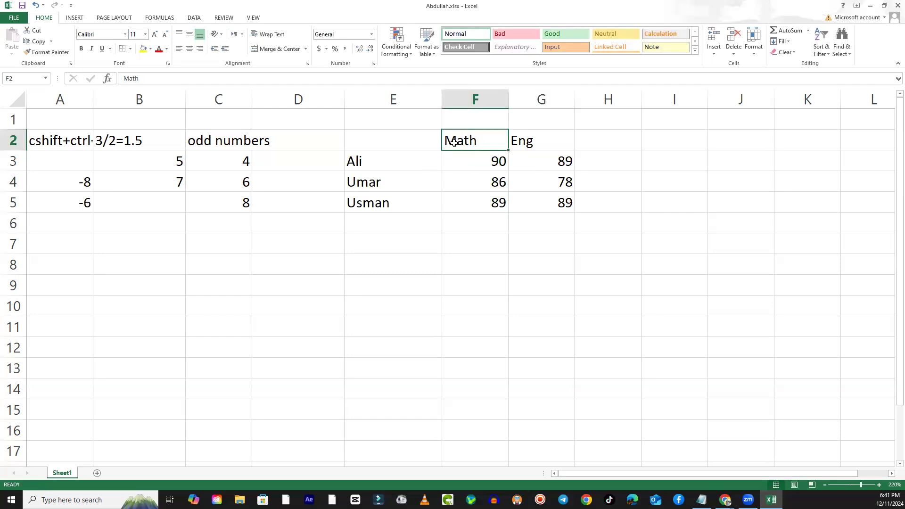
drag(472, 164, 478, 210)
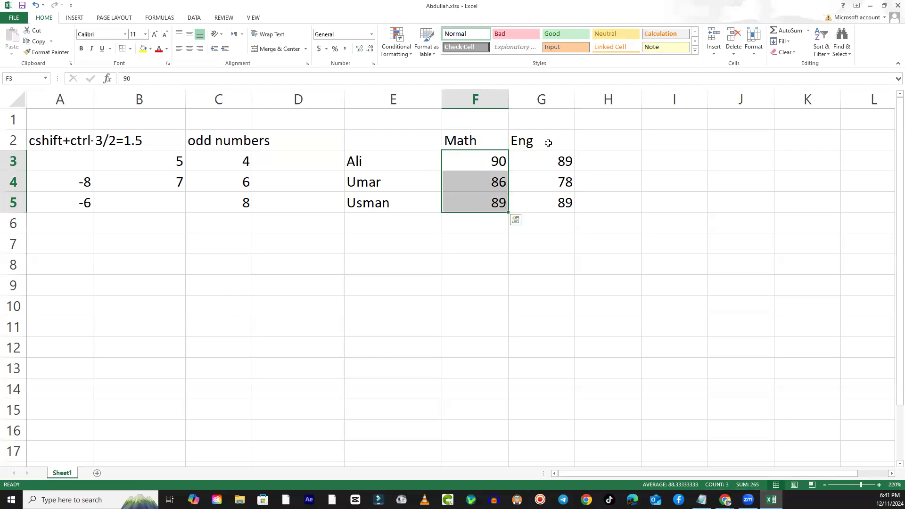
drag(548, 142, 535, 199)
click(510, 267)
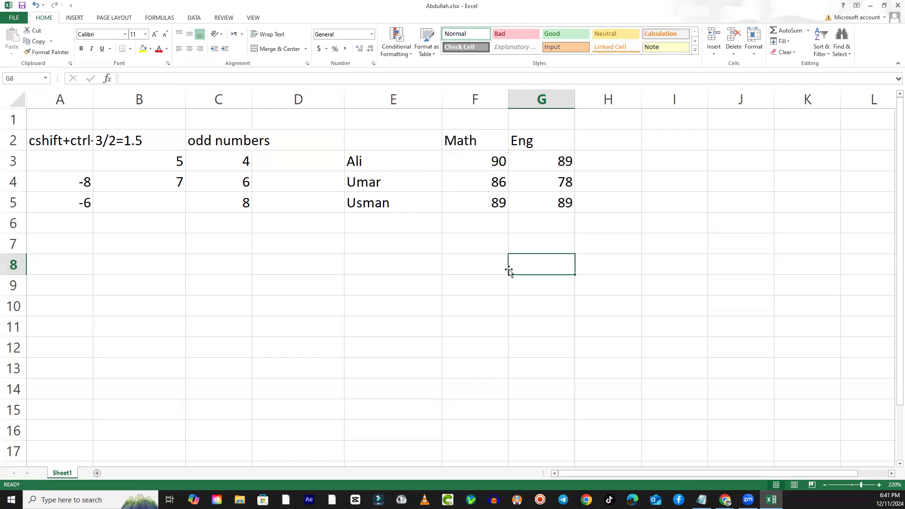
drag(474, 166, 568, 202)
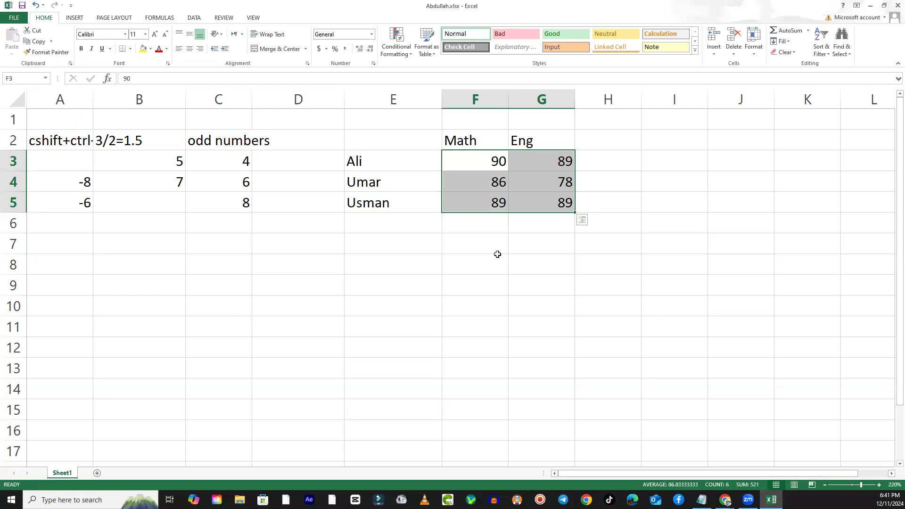
click(608, 330)
- Try left, centre and right alignment on the Math mark in F3, finishing with left alignment
click(485, 168)
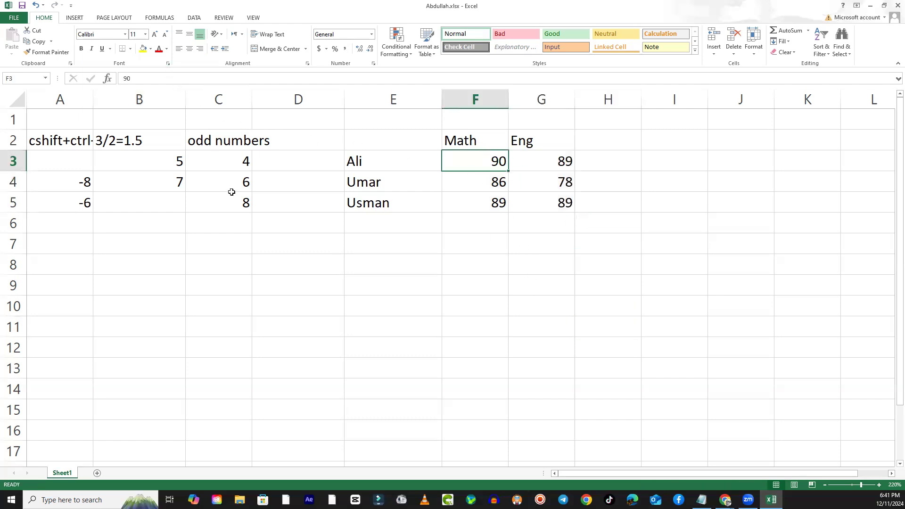
click(179, 54)
click(187, 52)
click(198, 52)
click(179, 57)
key(ctrl+r)
key(ctrl+t)
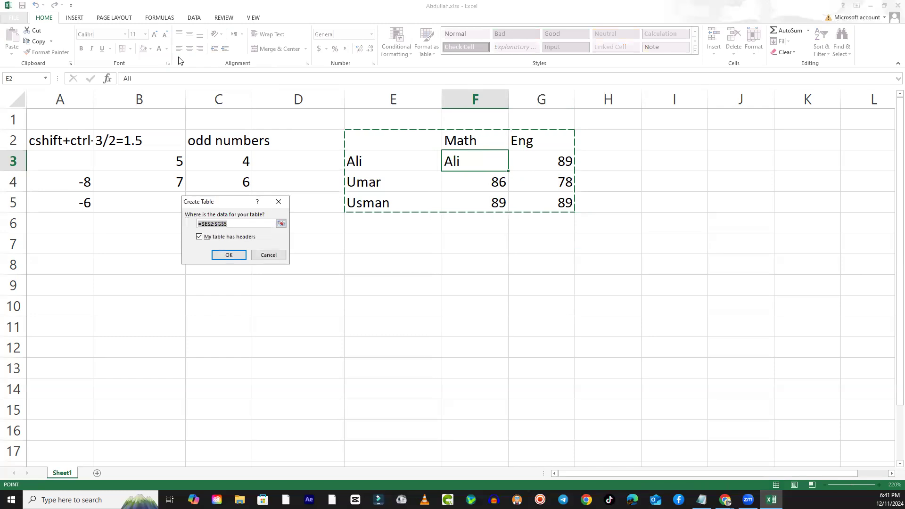
key(Escape)
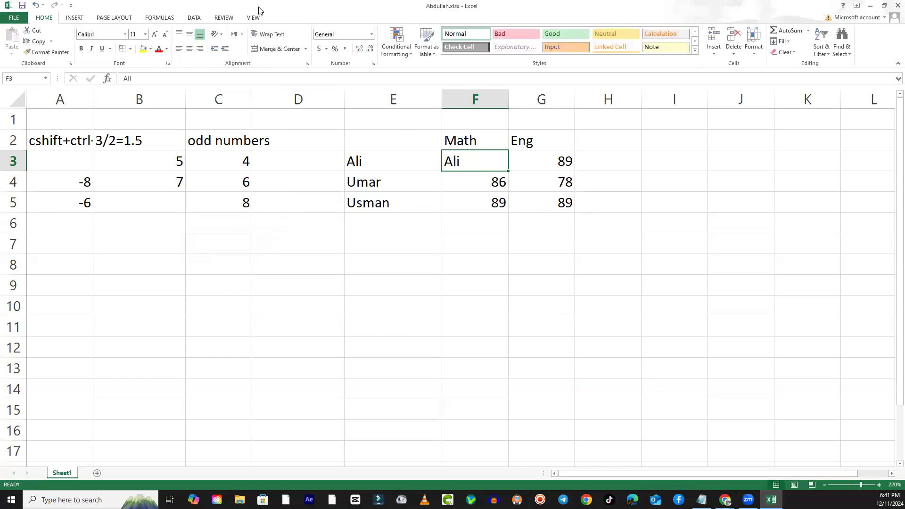
- Replace the content of cell F3 with 90 and check the cell in edit mode without changing it
text(90)
click(473, 258)
click(480, 161)
double_click(479, 161)
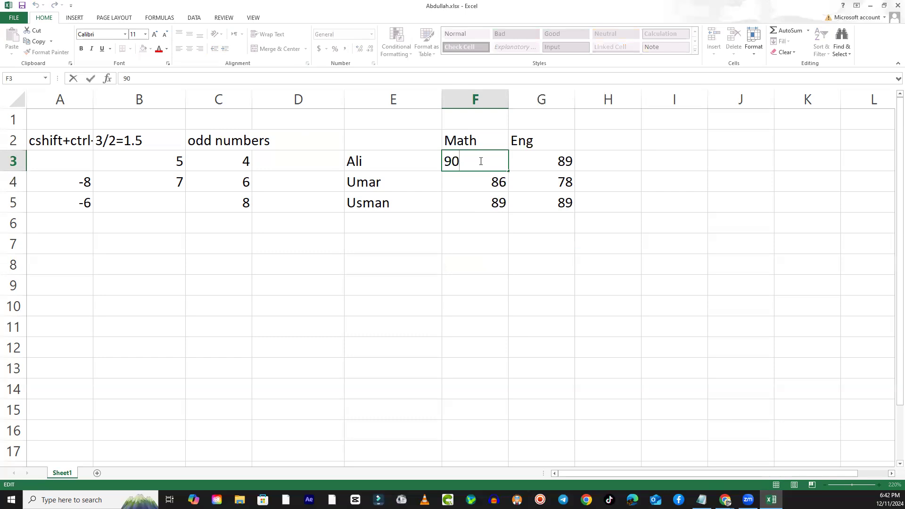
key(Escape)
- Left-align the Eng mark in G3 and the remaining marks in F4:G5
click(564, 161)
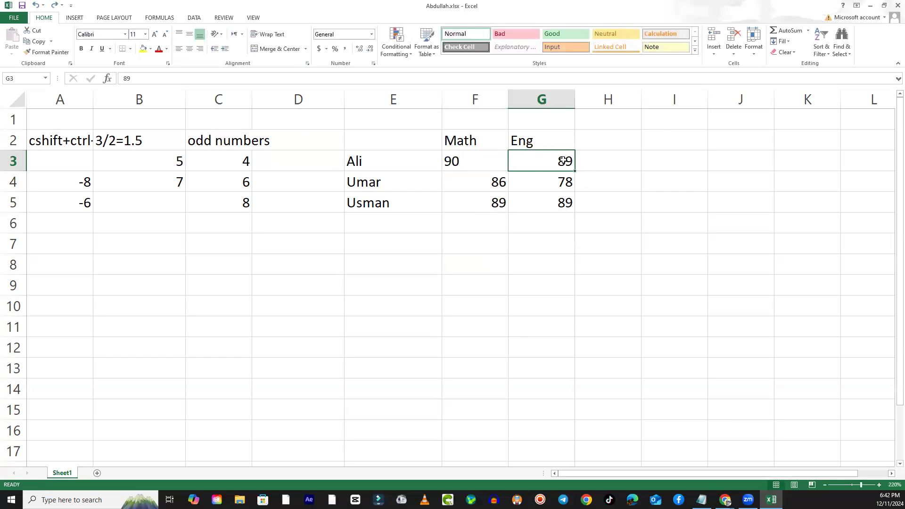
click(179, 49)
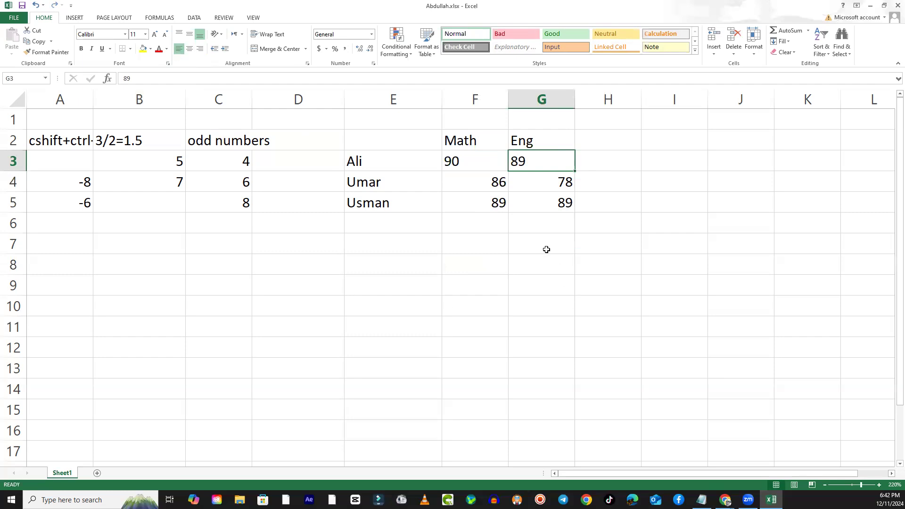
click(471, 184)
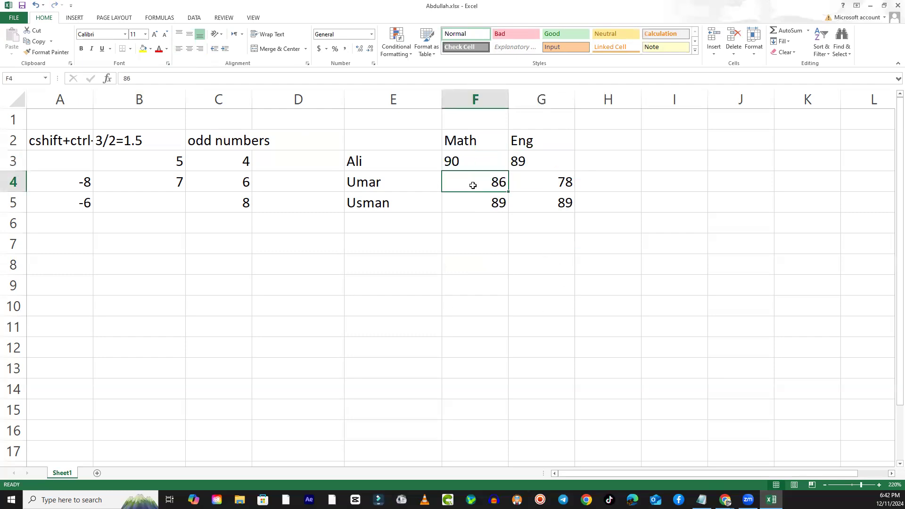
click(460, 258)
drag(463, 182, 555, 202)
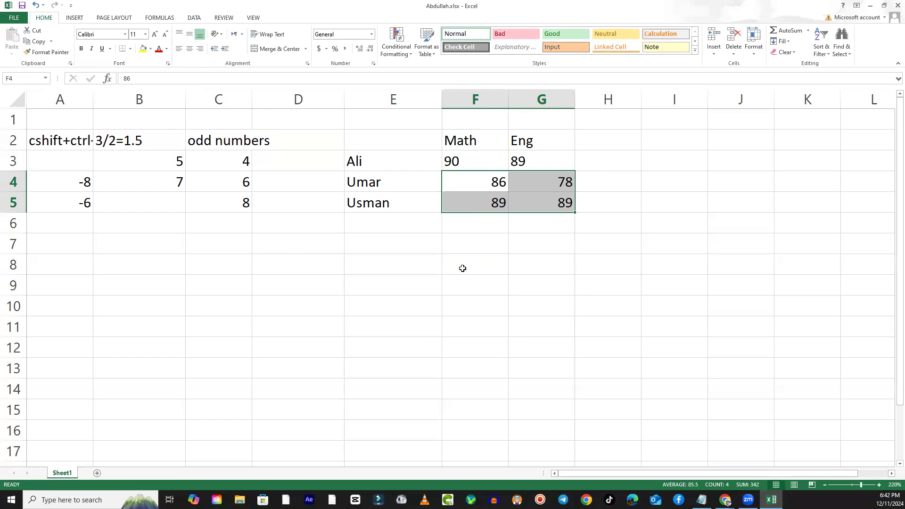
click(180, 49)
click(448, 305)
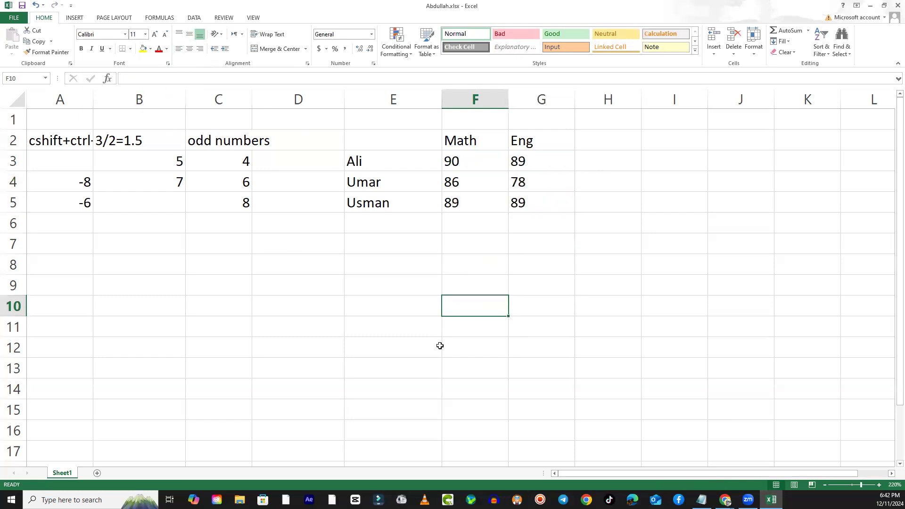
- Try centre, left and right alignment on the marks in F3:G5, then switch explicit alignment off to restore the default
drag(452, 160, 528, 204)
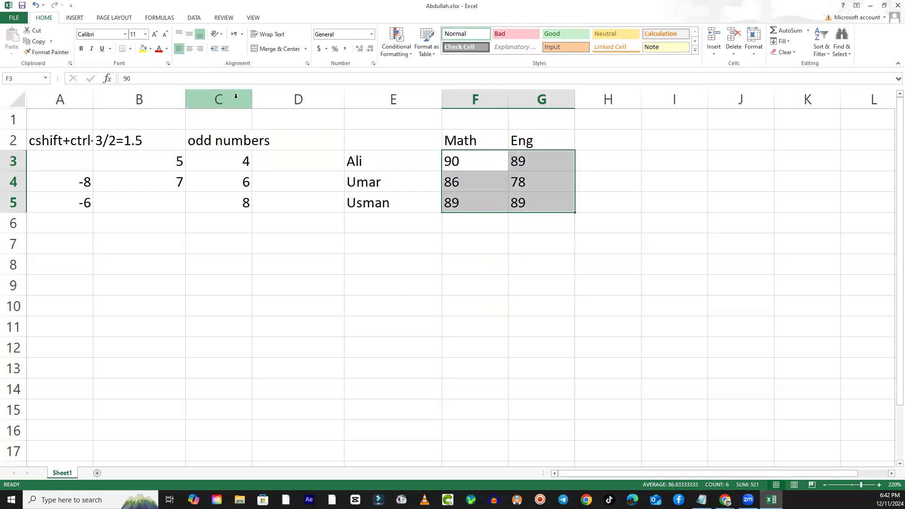
click(190, 49)
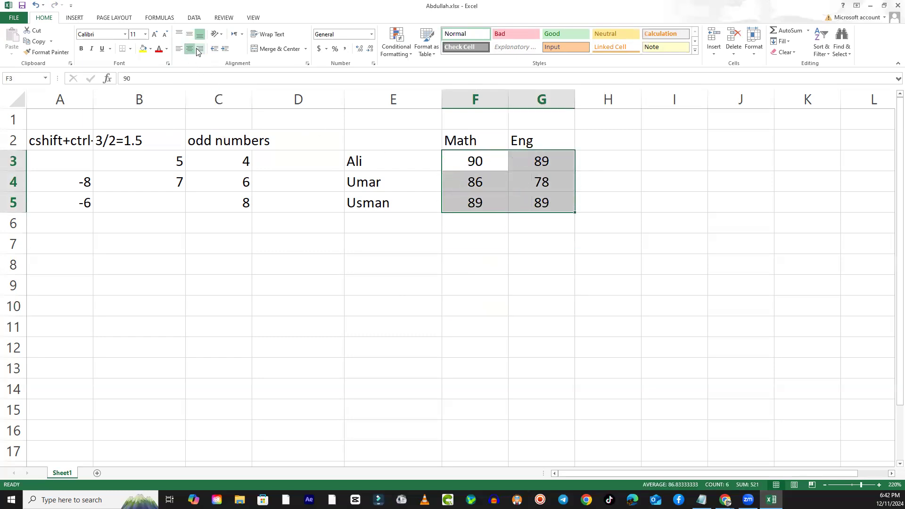
click(190, 49)
click(189, 49)
click(179, 49)
click(200, 49)
click(190, 51)
click(182, 51)
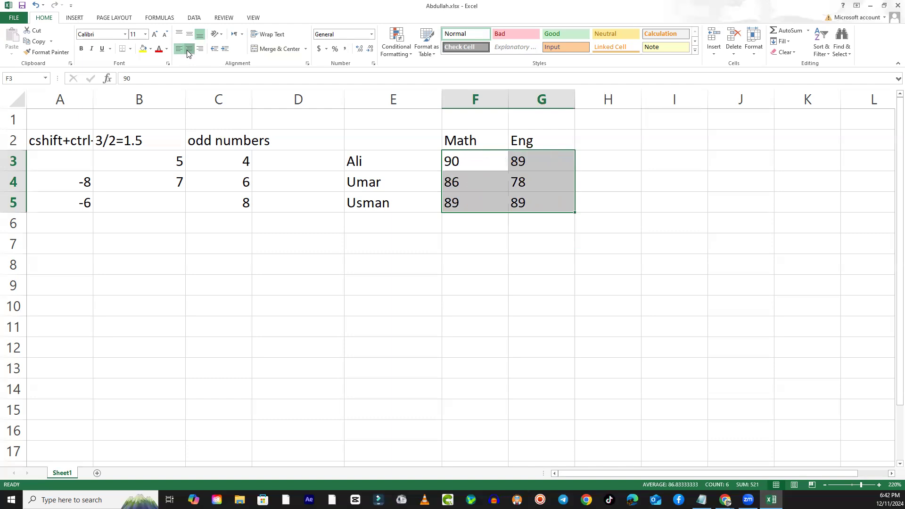
click(183, 51)
click(451, 282)
- Try left and right alignment on the names in E3:E5, finishing with centre alignment
drag(366, 163, 367, 198)
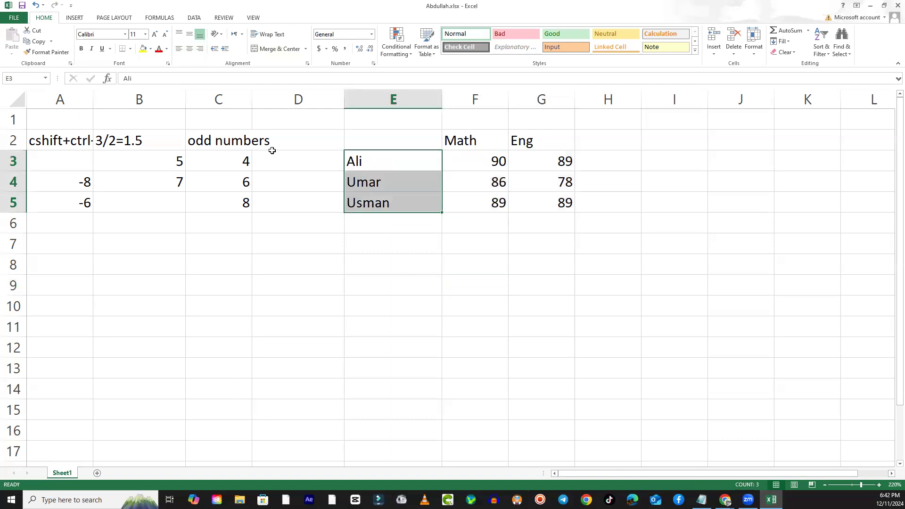
click(189, 50)
click(181, 50)
click(200, 50)
click(192, 51)
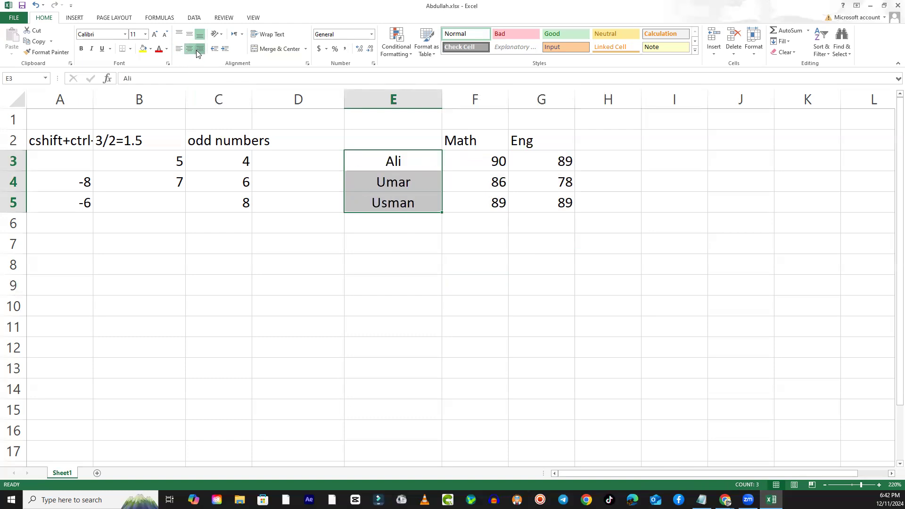
- Left-align the names in E3:E5 and try a two-level indent on them before removing it
click(200, 50)
click(181, 51)
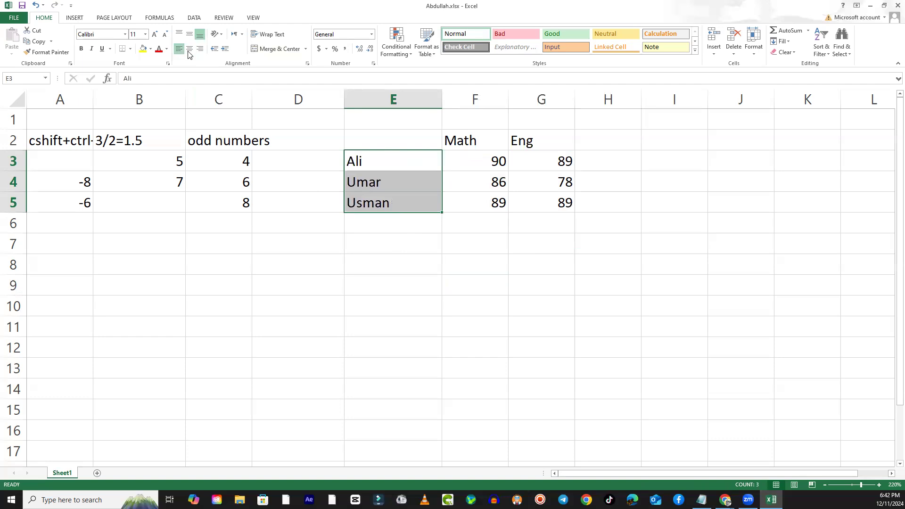
click(225, 52)
click(225, 52)
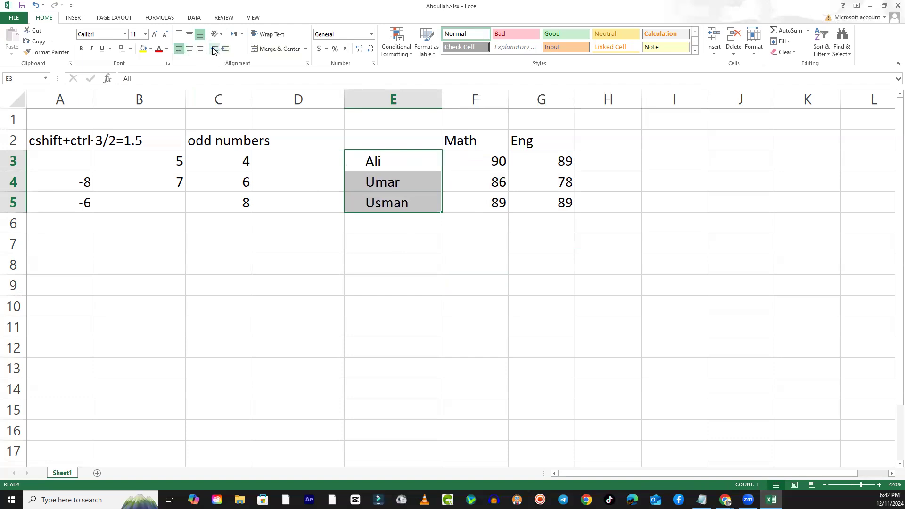
click(214, 49)
click(214, 49)
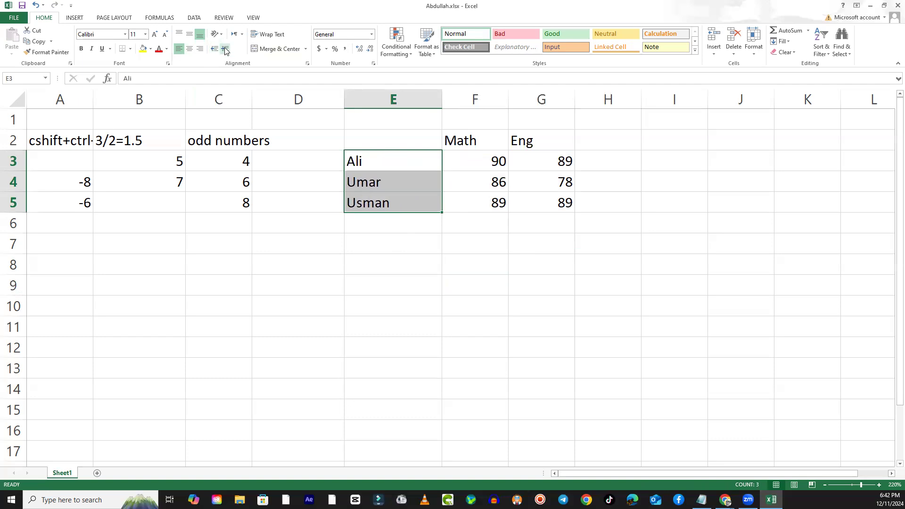
- Try indenting the names in E3:E5 by seven levels, then bring the indent back to zero
click(225, 49)
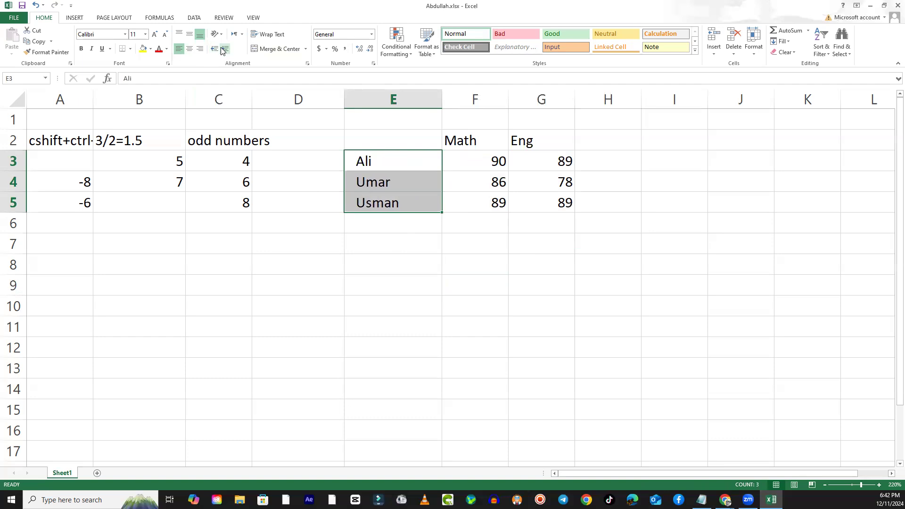
click(224, 49)
click(225, 49)
click(225, 49)
click(224, 49)
click(223, 48)
click(223, 48)
click(223, 48)
click(214, 52)
click(215, 52)
click(214, 52)
click(215, 52)
click(214, 52)
click(215, 52)
click(214, 51)
click(215, 52)
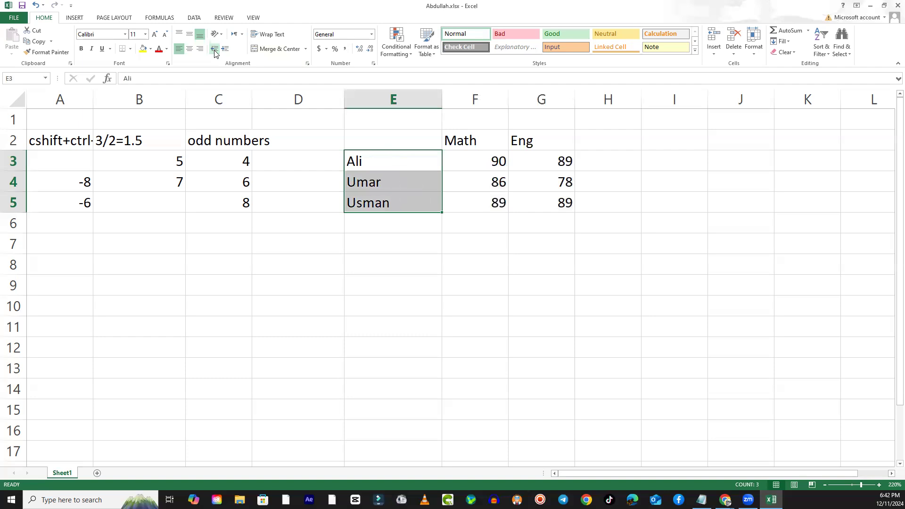
- Try indenting the marks in F3:G5 by four levels, then remove the indent again
drag(486, 159, 536, 202)
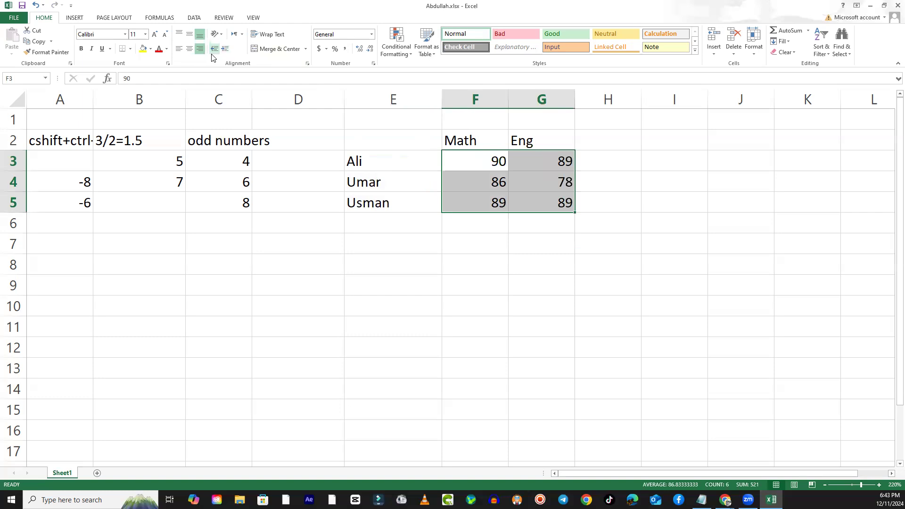
click(226, 49)
click(226, 49)
click(226, 49)
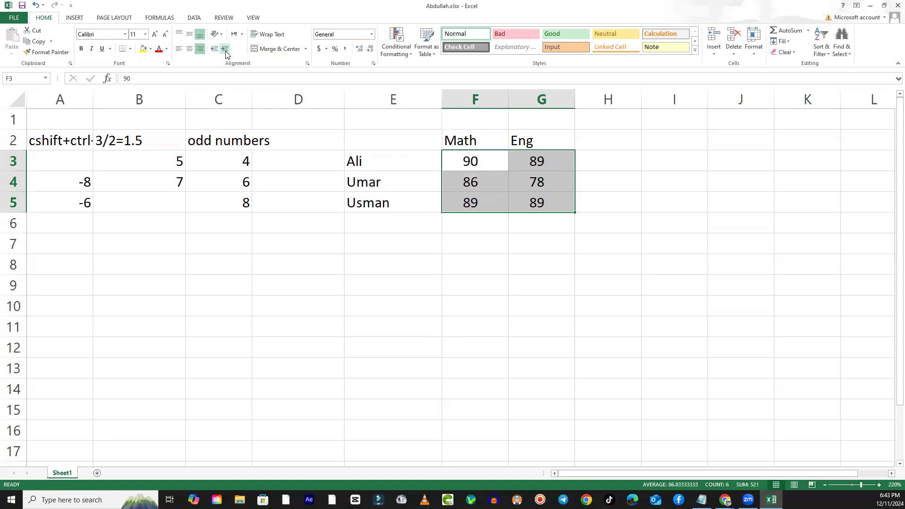
click(226, 49)
click(212, 53)
click(212, 53)
click(212, 52)
click(212, 53)
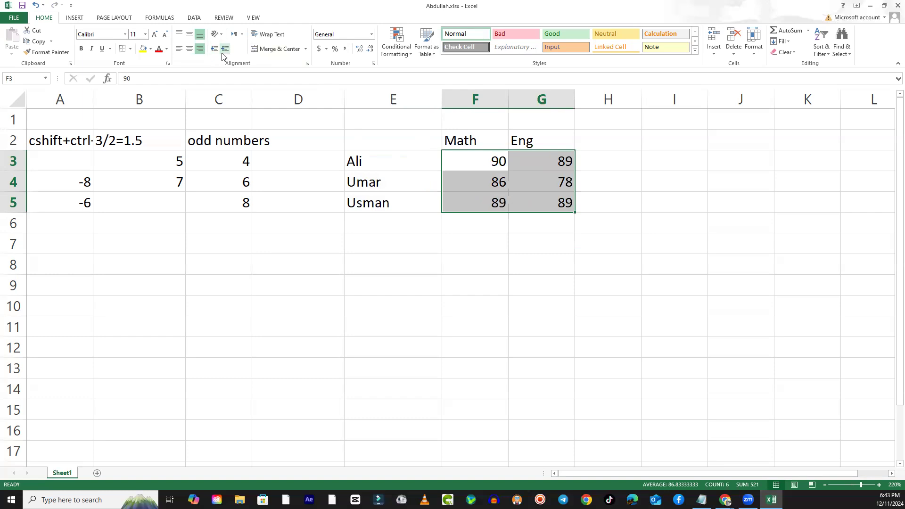
click(407, 255)
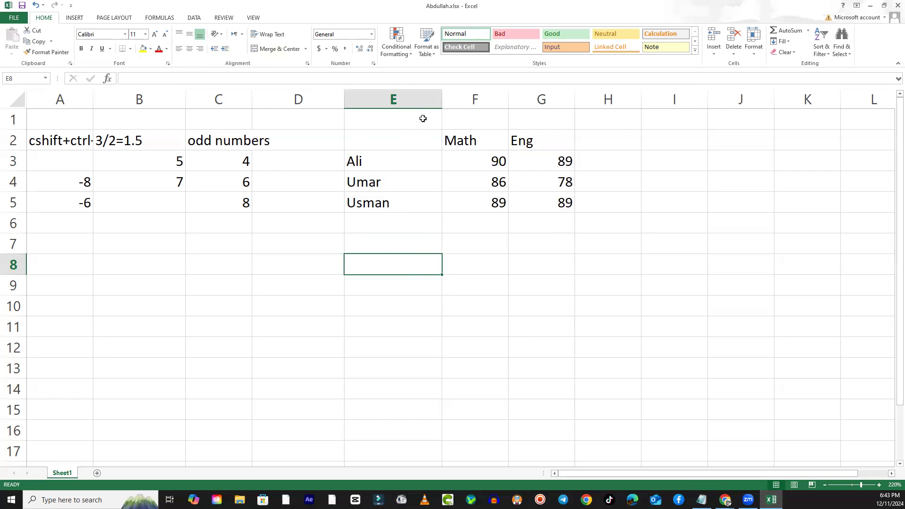
click(423, 118)
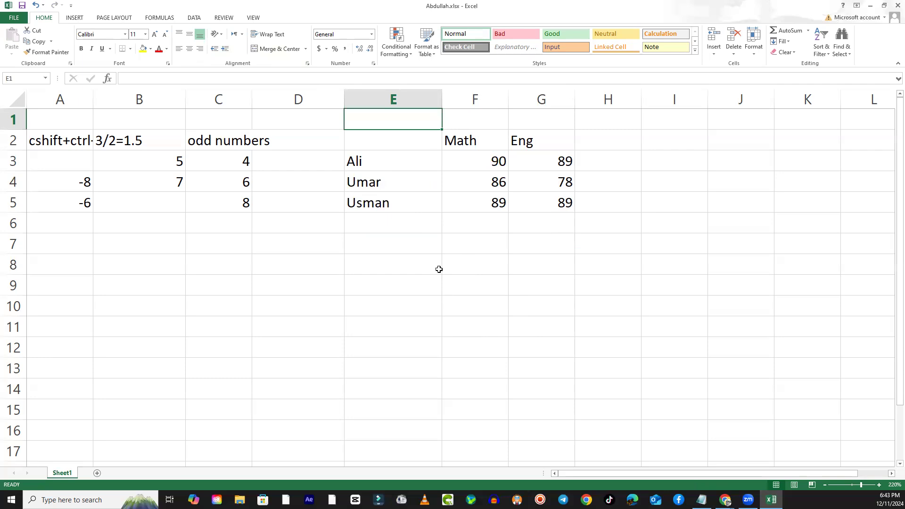
mouse_move(433, 118)
mouse_down()
mouse_move(620, 118)
mouse_move(751, 102)
mouse_move(415, 117)
mouse_up()
click(371, 325)
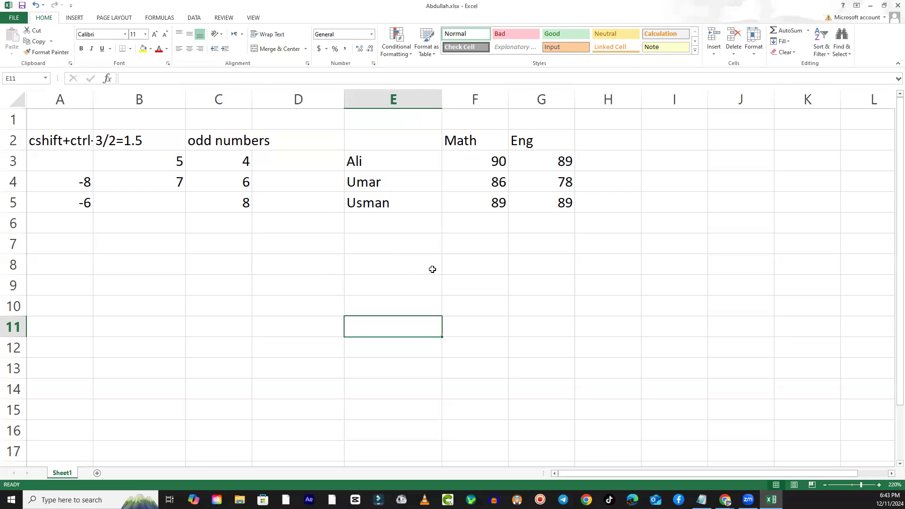
drag(469, 141, 529, 145)
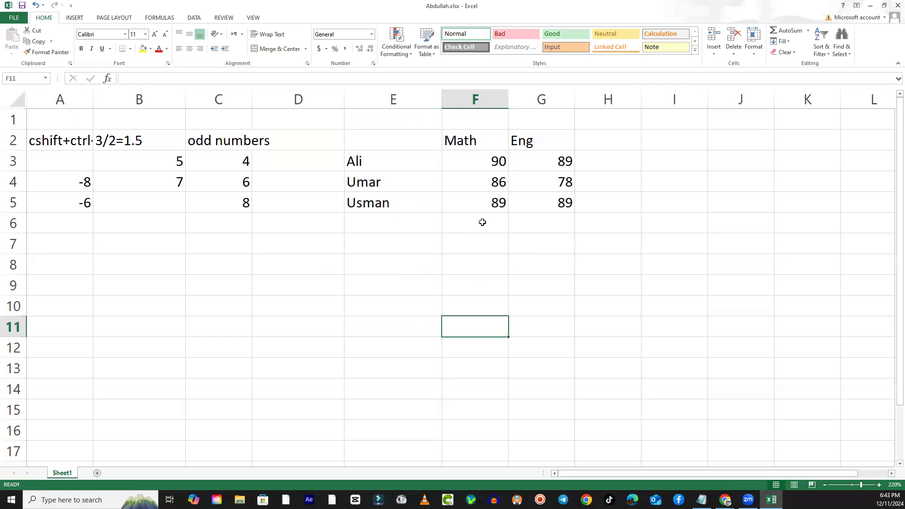
drag(467, 141, 529, 143)
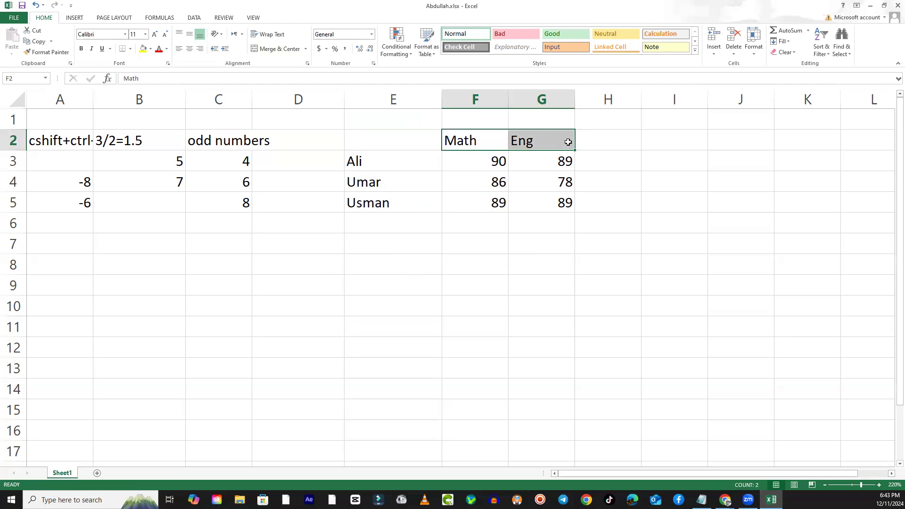
click(476, 283)
click(484, 140)
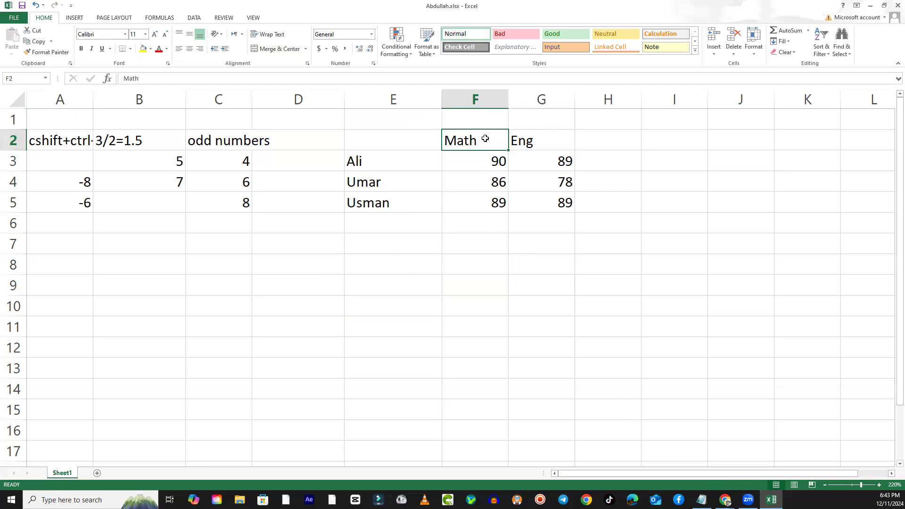
click(550, 143)
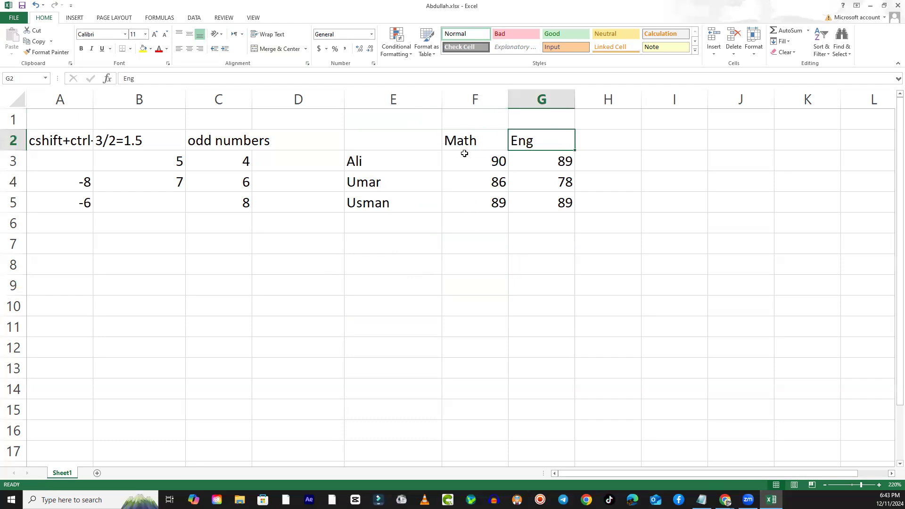
click(466, 144)
click(539, 142)
click(481, 146)
click(544, 142)
click(469, 141)
click(546, 138)
- Try to merge and centre the Math and Eng headings in F2:G2
drag(471, 141, 528, 146)
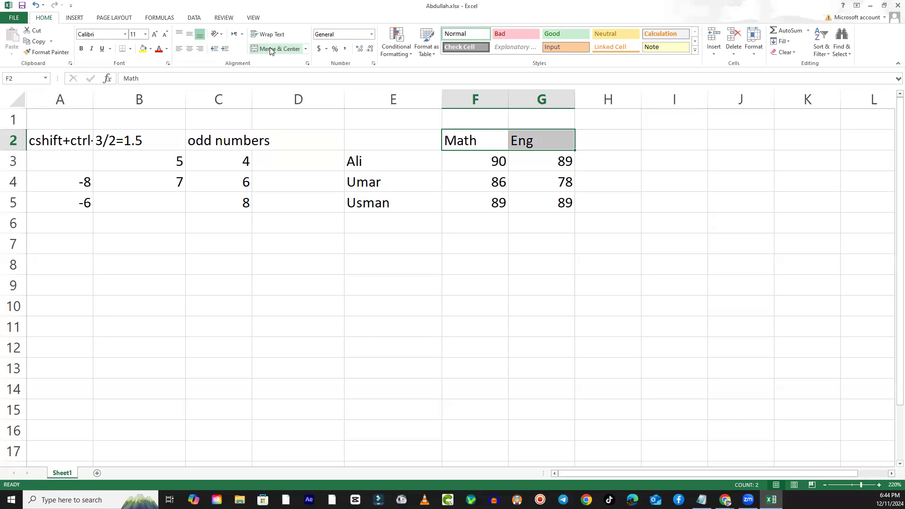
click(433, 281)
drag(492, 141, 531, 142)
click(281, 53)
click(445, 270)
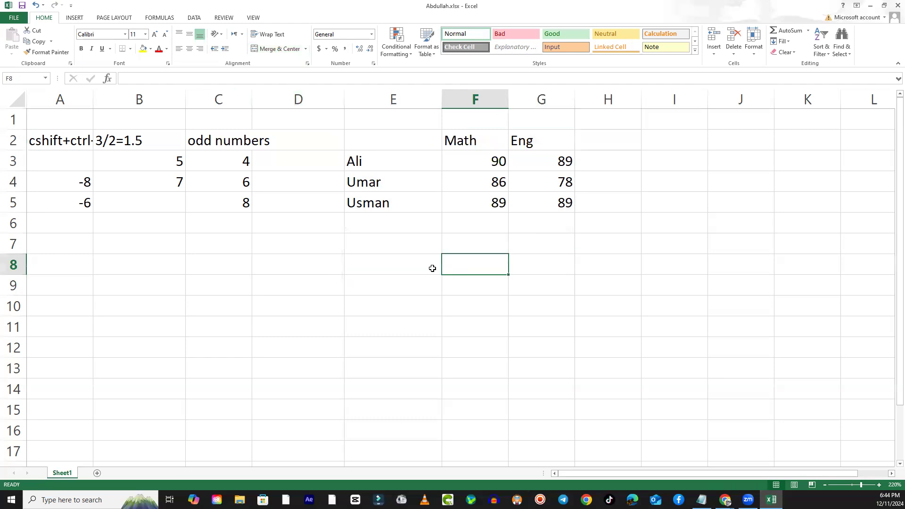
drag(488, 144, 529, 141)
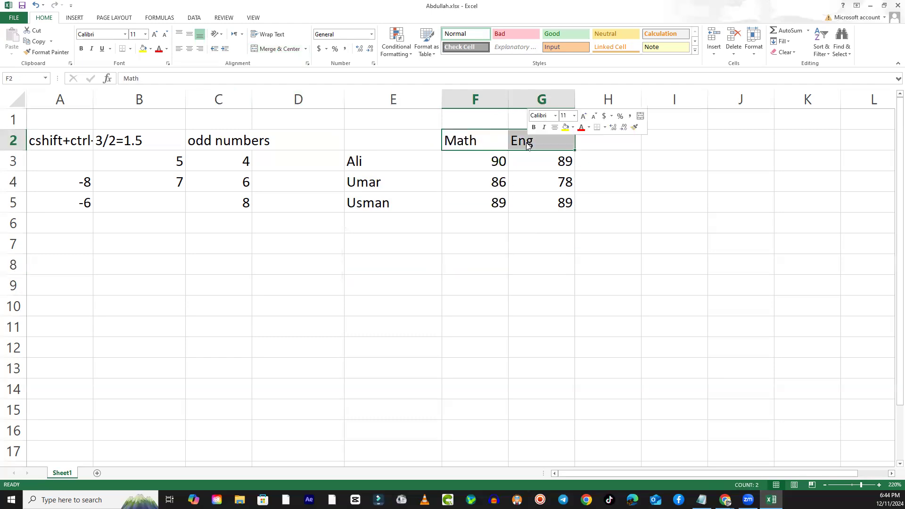
right_click(528, 146)
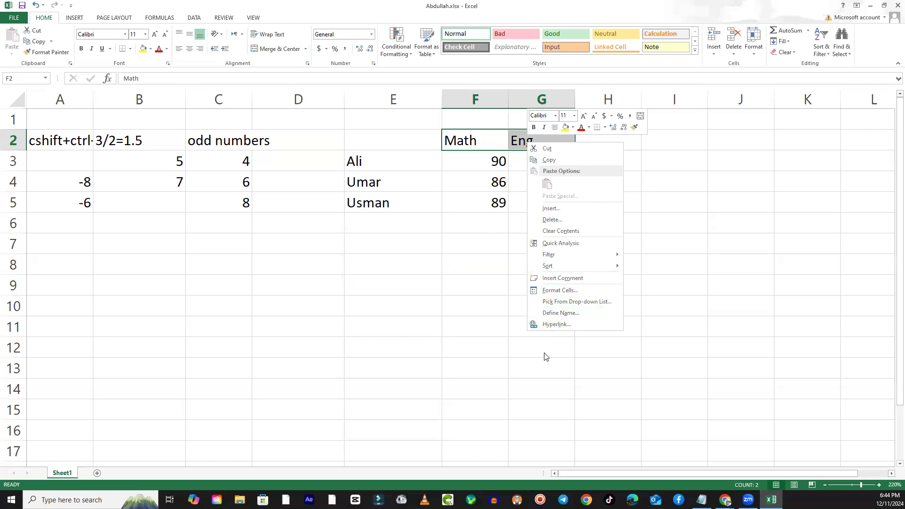
click(479, 247)
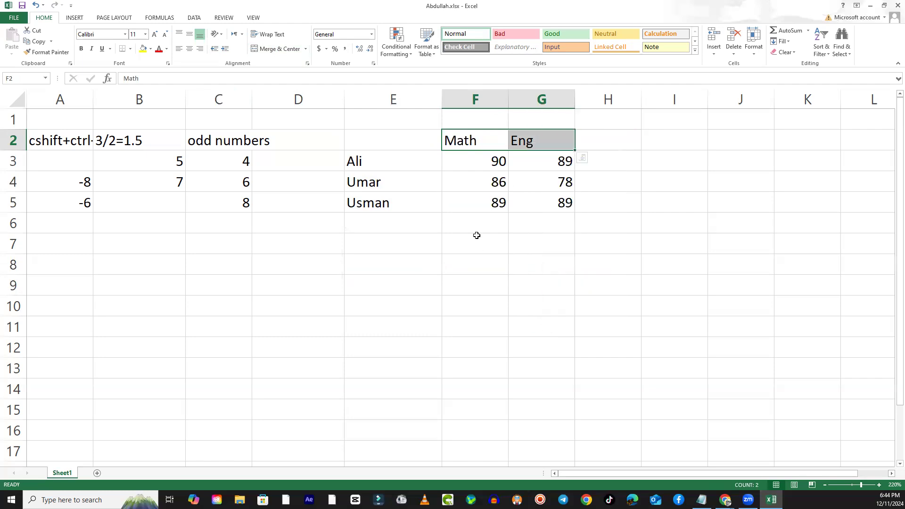
- Merge and centre E3:G3, keeping only the upper-left value, and compare the merged cell with the separate cells E4 and E5
click(366, 160)
shift+click(529, 155)
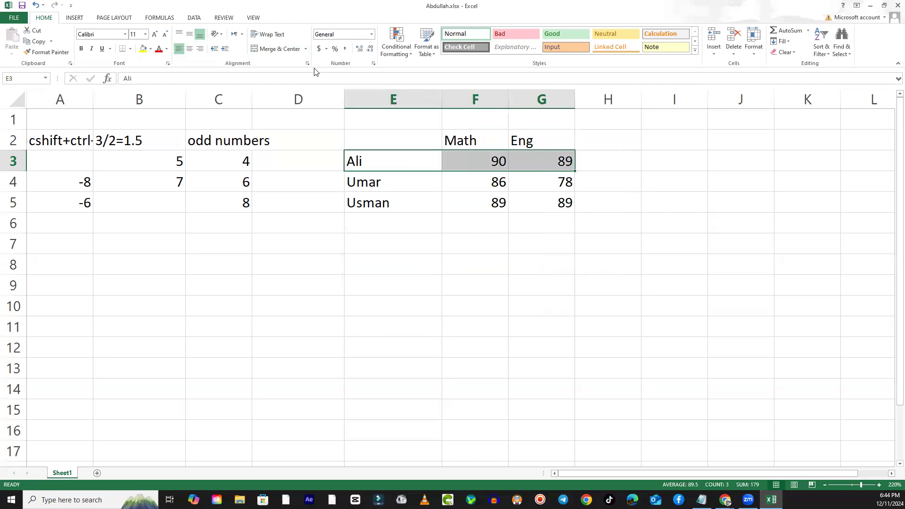
click(283, 54)
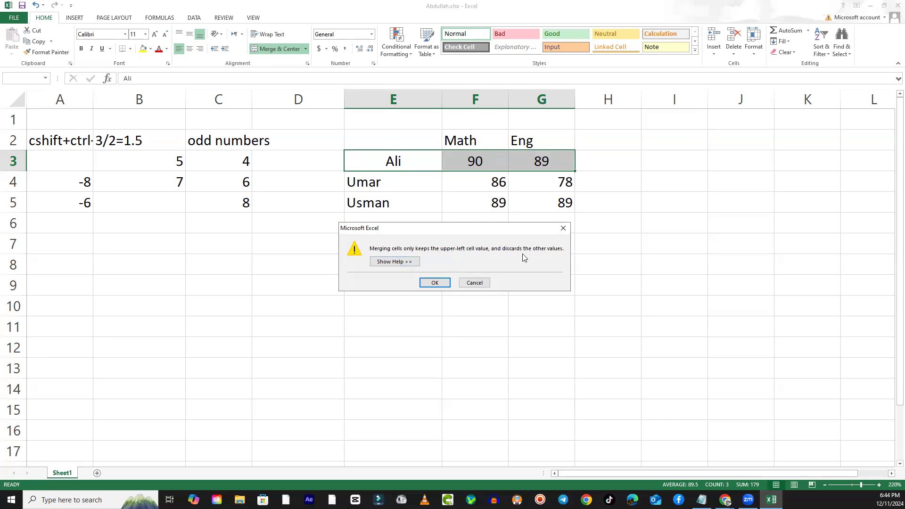
click(434, 283)
click(484, 340)
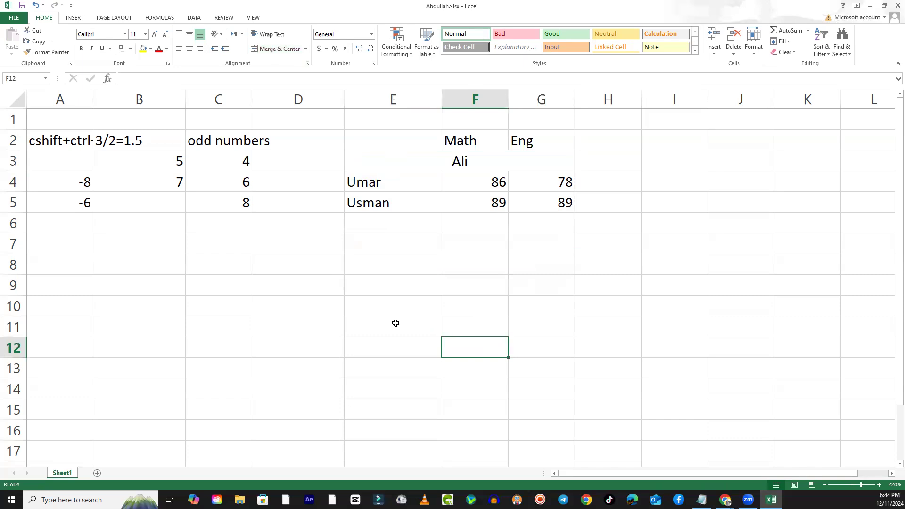
click(506, 160)
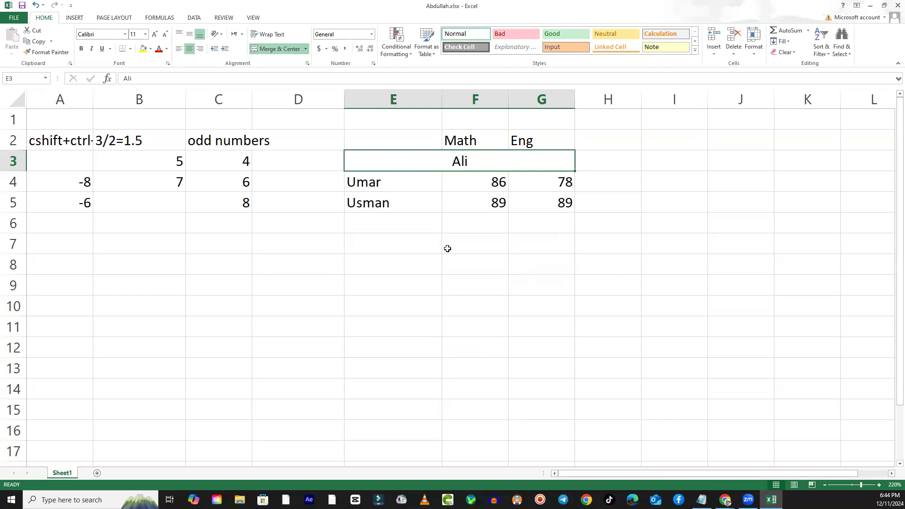
click(411, 185)
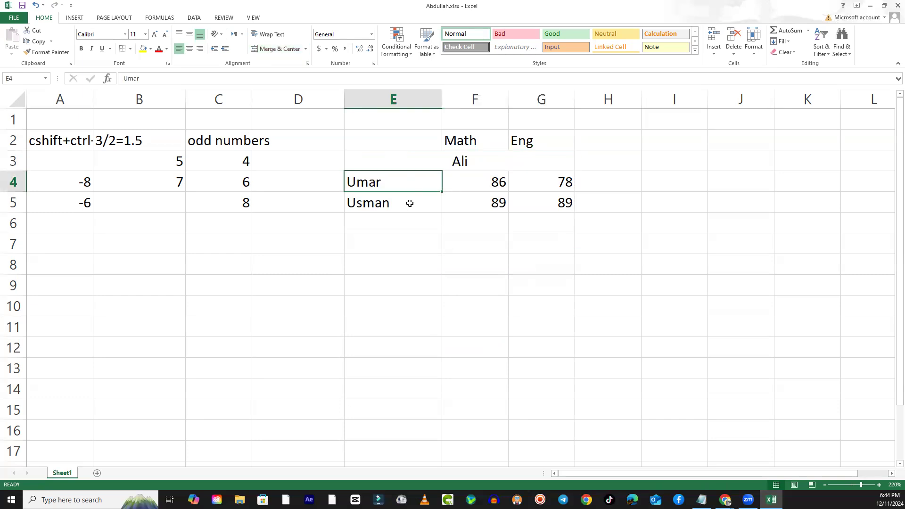
click(410, 203)
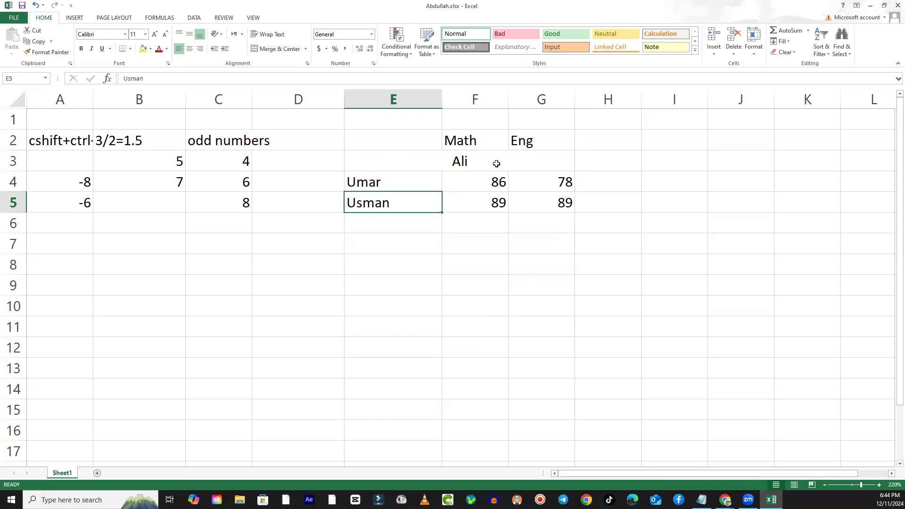
click(458, 161)
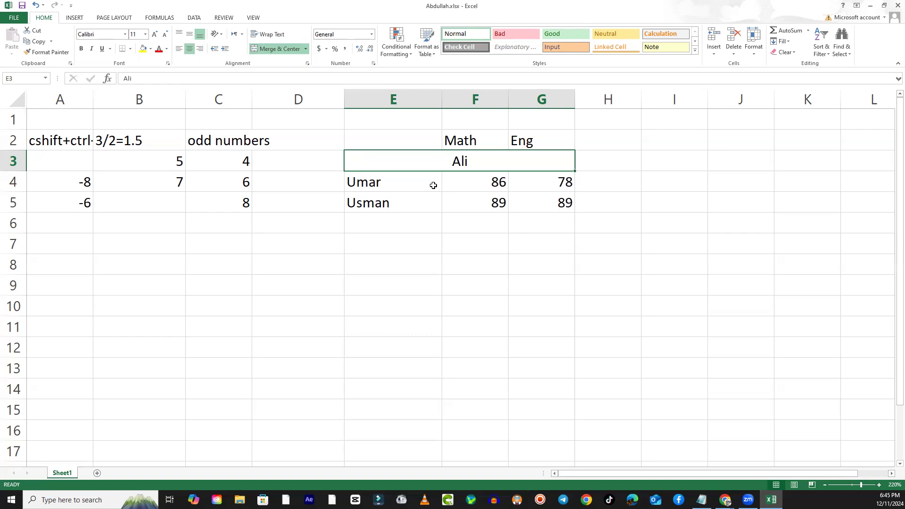
click(390, 187)
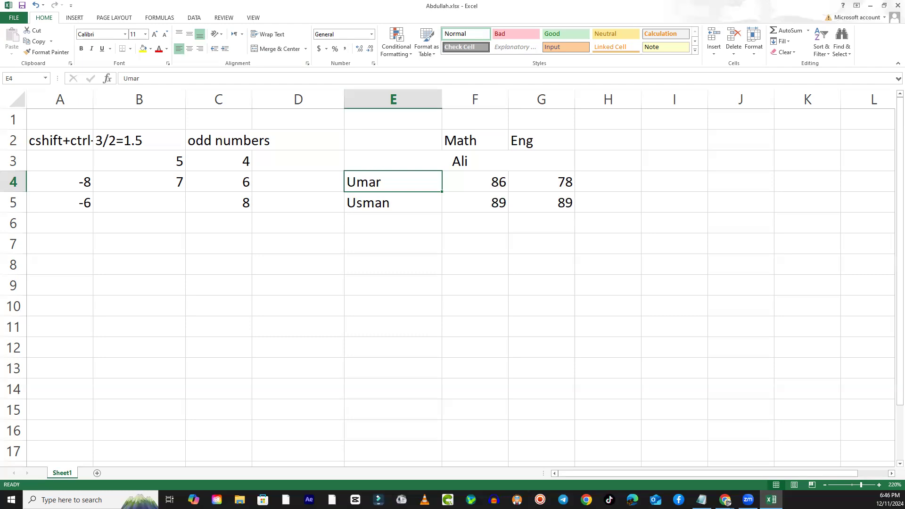
- Undo the merge of E3:G3
click(726, 501)
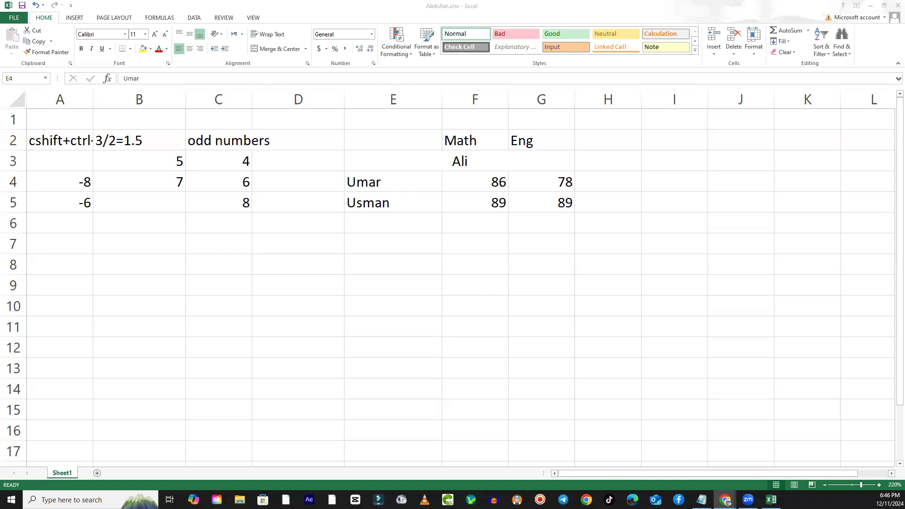
click(413, 250)
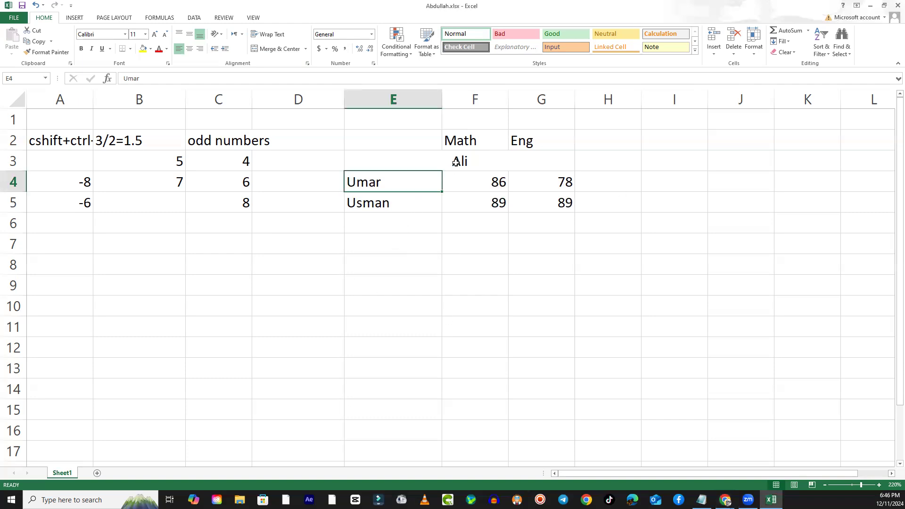
key(ctrl+z)
click(448, 260)
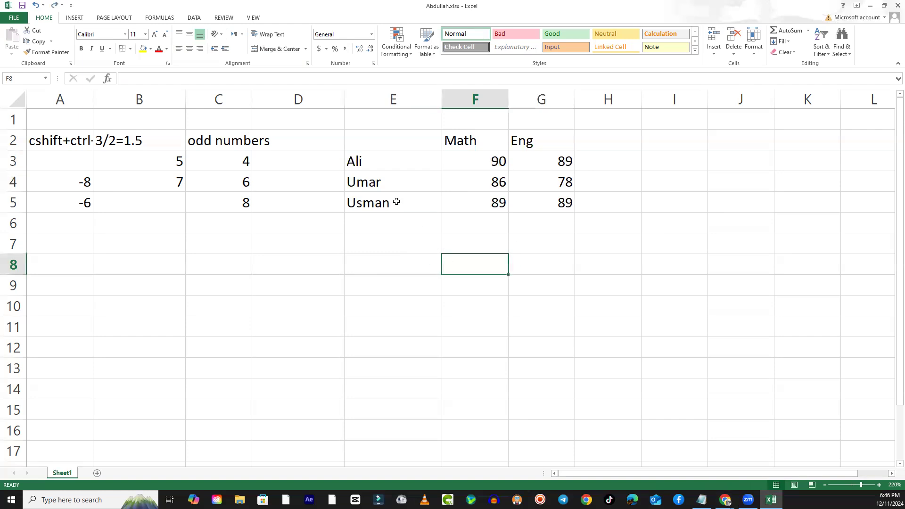
- Merge and centre E3:G3 again, keeping only the upper-left value, and select it and cells E4 and F4 for comparison
click(397, 162)
drag(396, 161, 536, 152)
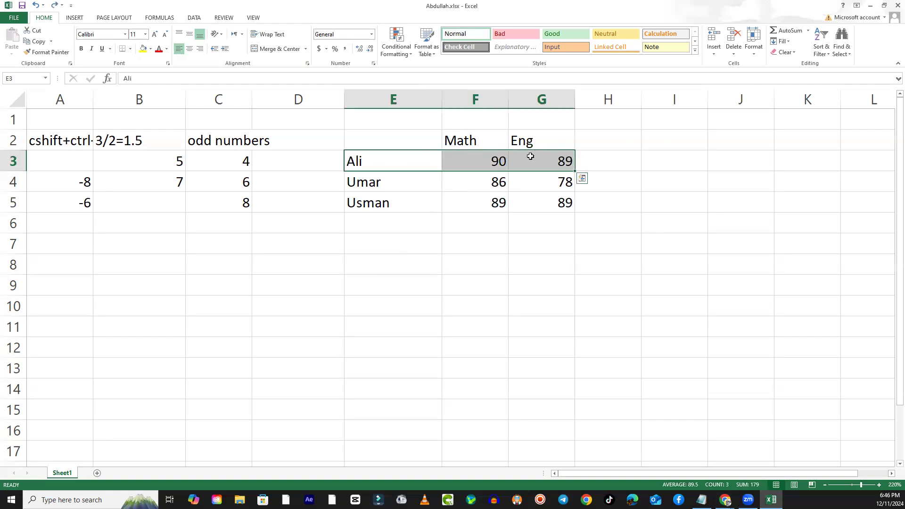
click(272, 49)
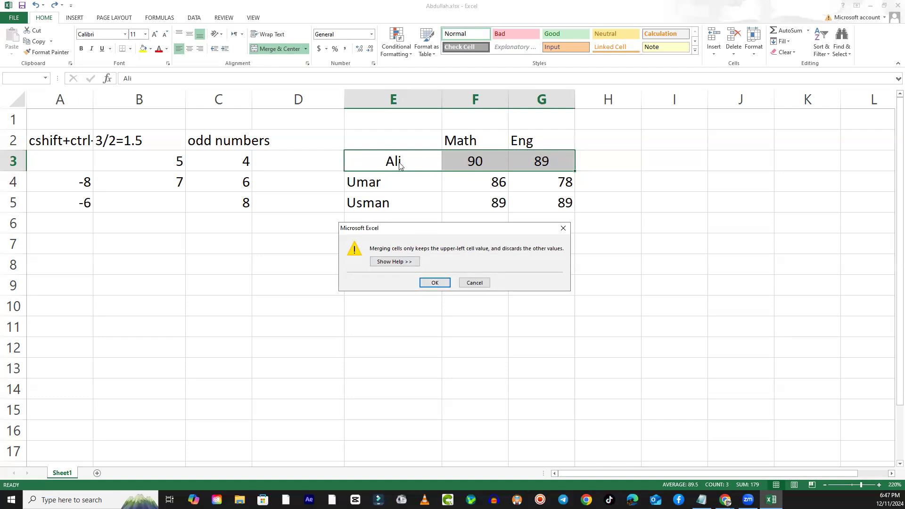
click(434, 283)
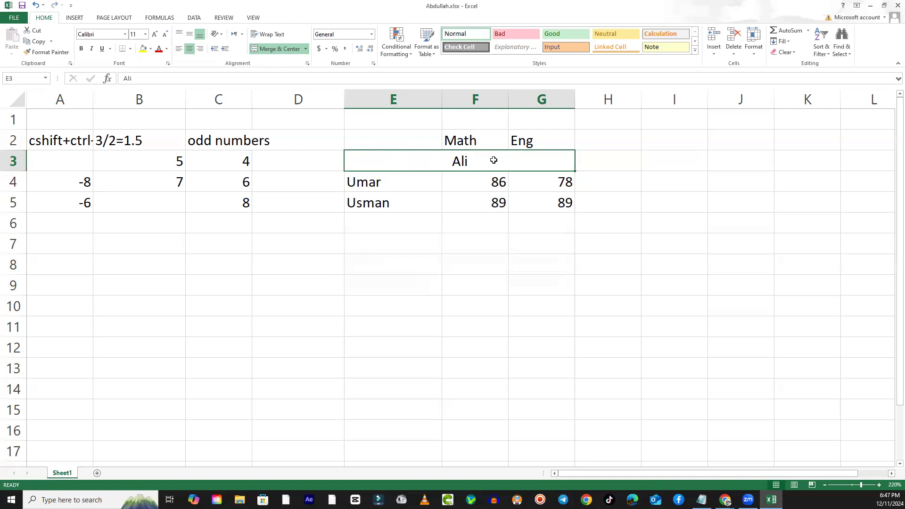
click(446, 228)
click(440, 162)
click(406, 187)
click(486, 181)
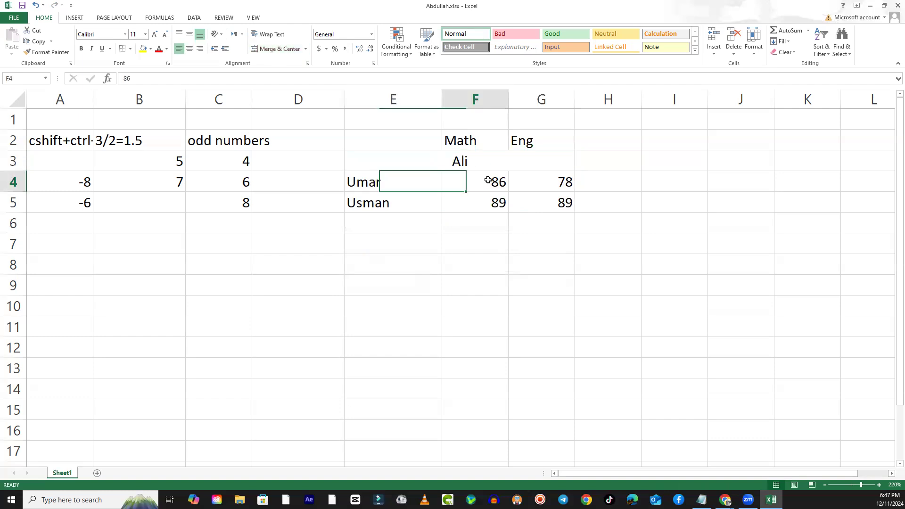
- Compare the merged cell E3:G3 with the separate cells F4 and G4 by selecting each in turn
click(541, 181)
click(448, 162)
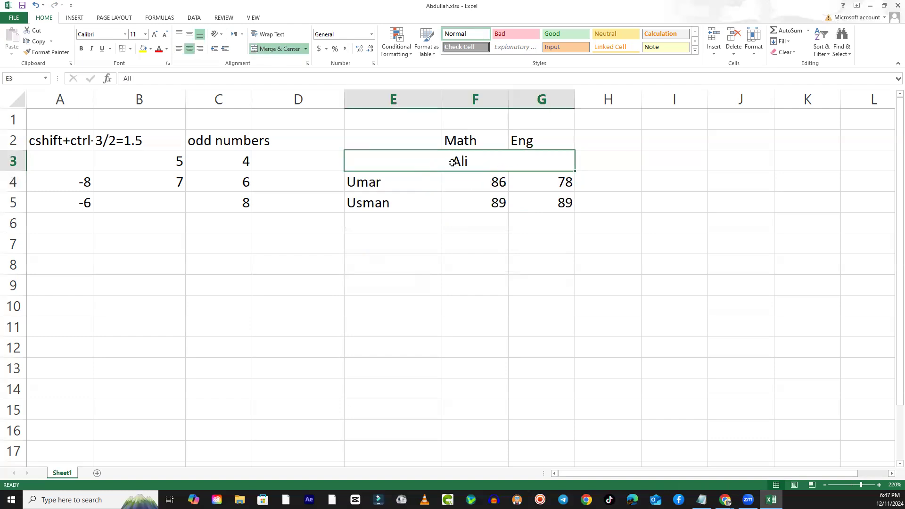
click(467, 178)
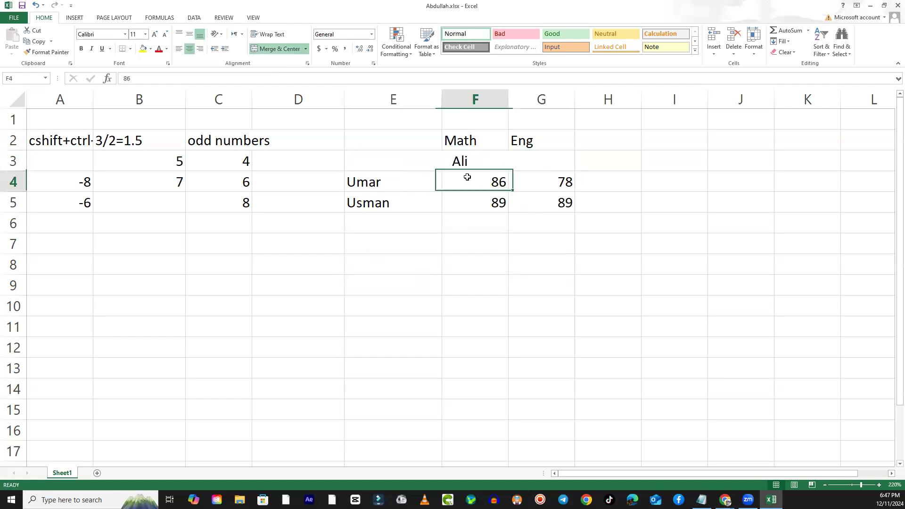
click(456, 165)
click(459, 181)
click(458, 163)
- Merge and centre the empty cells E7:G7, and select the merged cell and the cells below it for comparison
drag(402, 244, 533, 238)
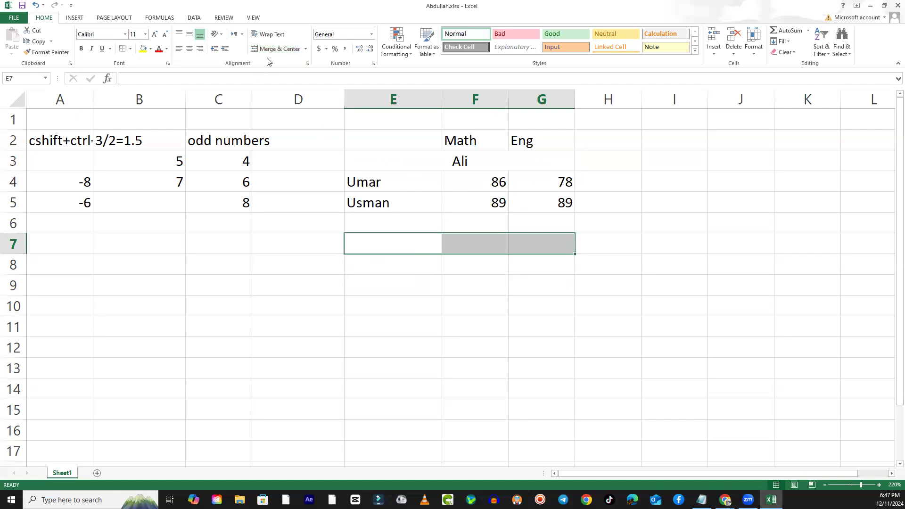
click(277, 48)
click(463, 282)
click(424, 243)
click(476, 267)
click(474, 247)
- Merge and centre E4:G4, keeping only the upper-left value, and compare it with the separate cells F5 and G5
drag(365, 183, 543, 183)
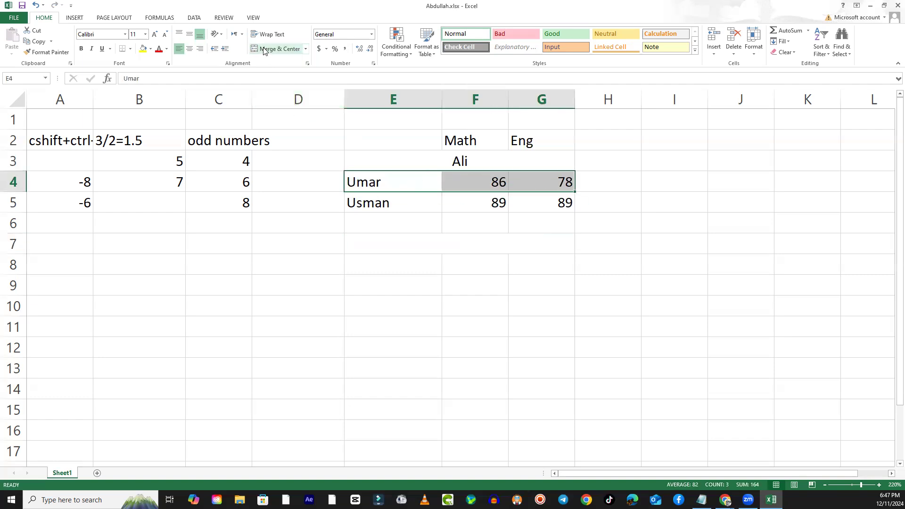
click(278, 48)
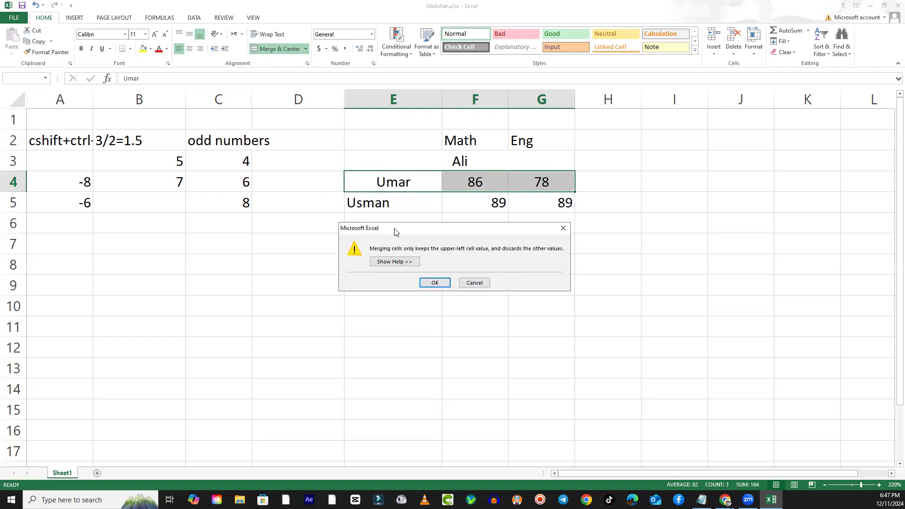
click(436, 283)
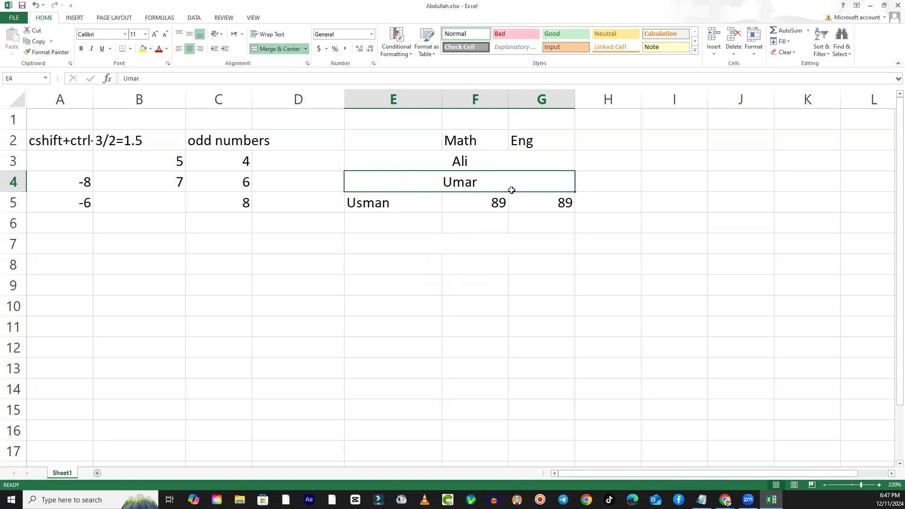
click(488, 210)
click(556, 205)
click(479, 203)
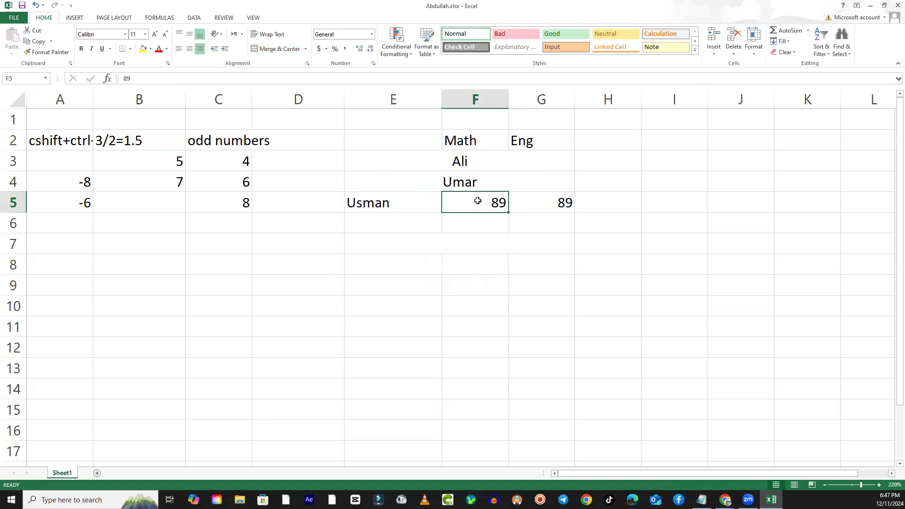
click(458, 183)
- Merge and centre E5:G5, keeping only the upper-left value
drag(551, 208, 370, 206)
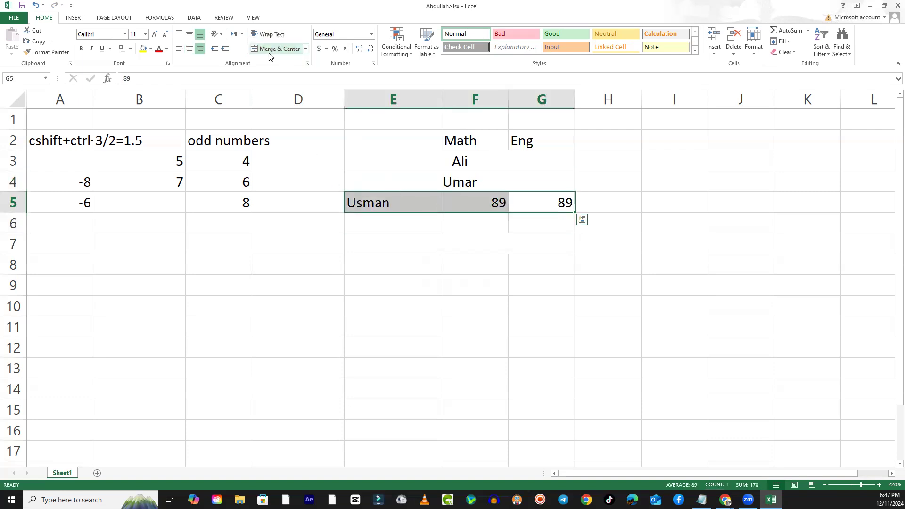
click(278, 49)
click(430, 281)
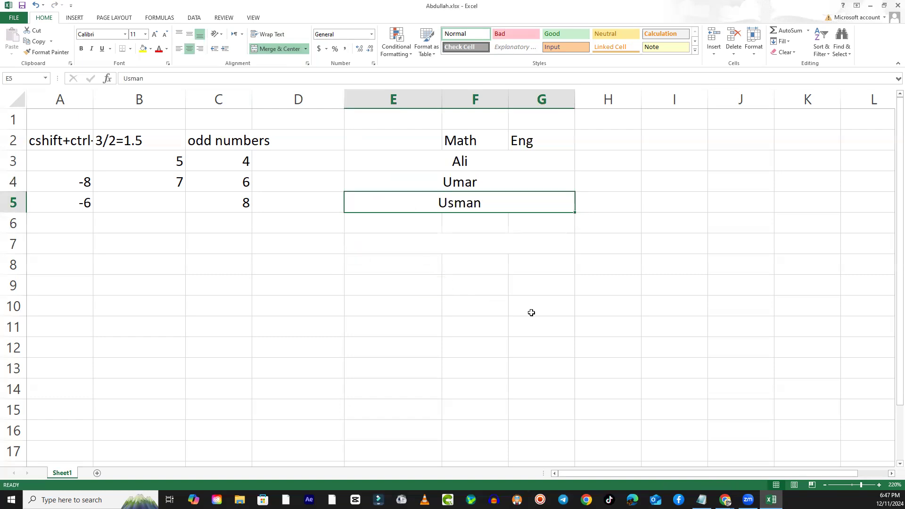
click(511, 342)
- Review the merged cells in rows 3, 4, 5 and 7 and the available merge options
click(442, 239)
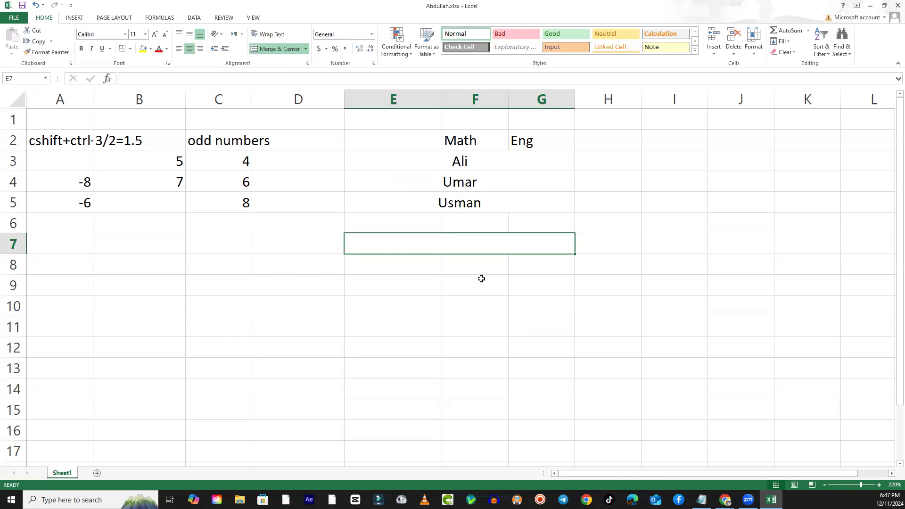
click(447, 162)
click(456, 183)
click(463, 208)
click(470, 245)
click(306, 49)
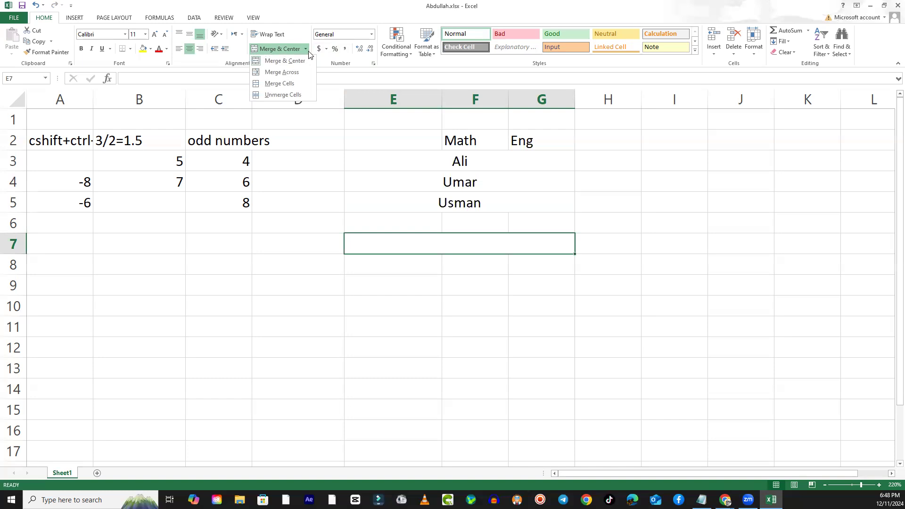
click(496, 326)
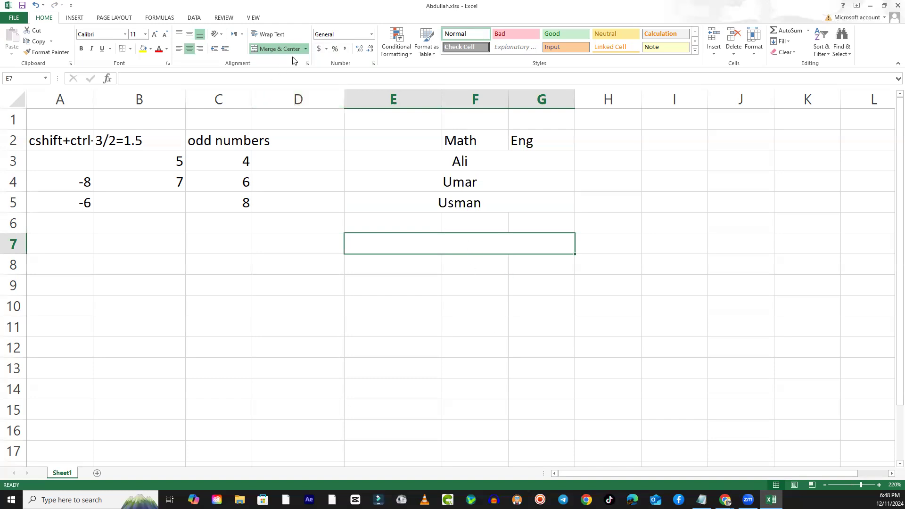
- Unmerge E7:G7 and check the separate cells in rows 7 and 6 of columns E to G
click(306, 49)
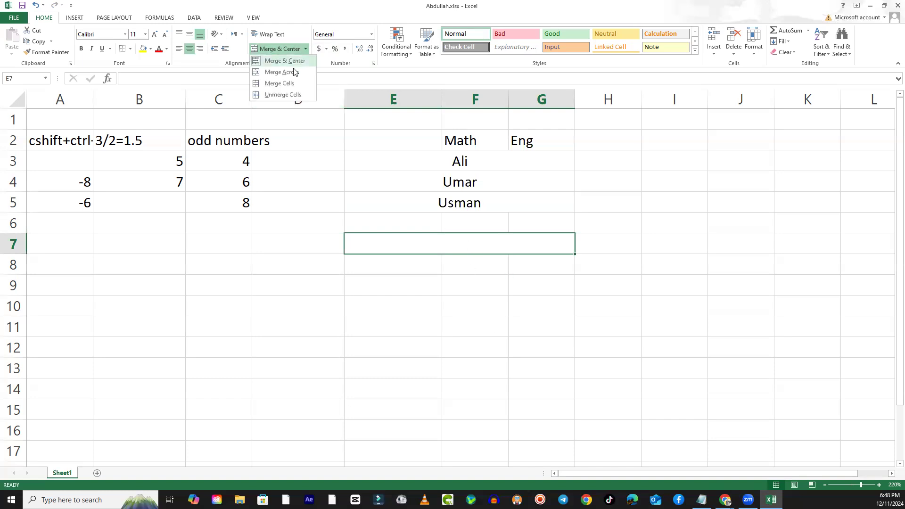
click(283, 95)
click(396, 277)
click(433, 250)
click(469, 242)
click(535, 241)
click(485, 248)
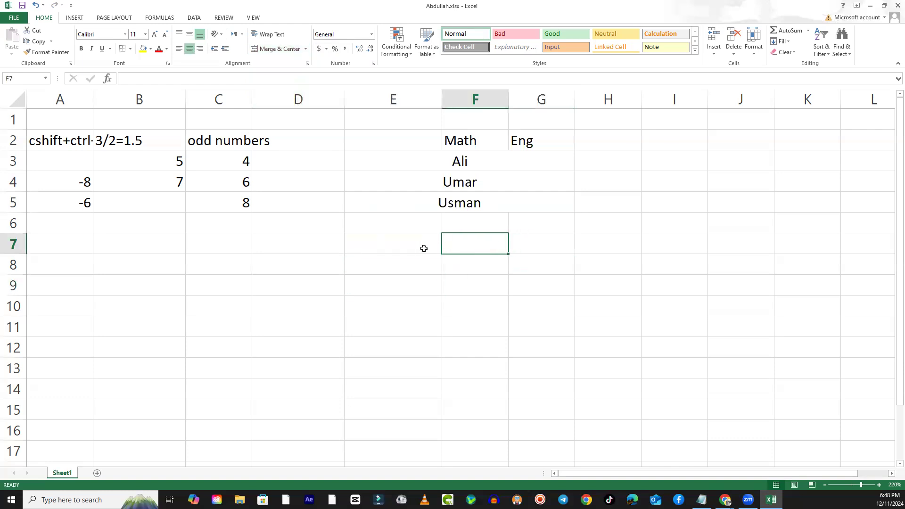
click(424, 248)
click(414, 226)
click(466, 224)
click(534, 220)
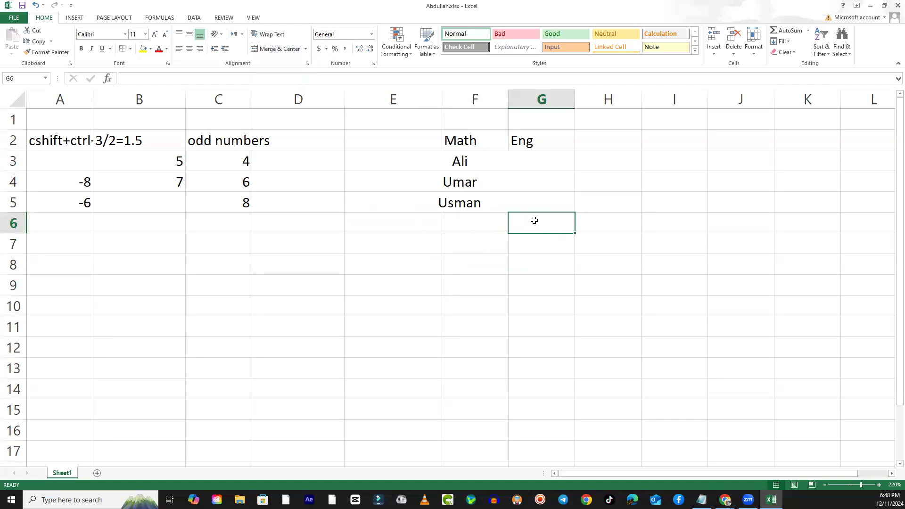
- Unmerge the merged cell E5:G5
click(424, 202)
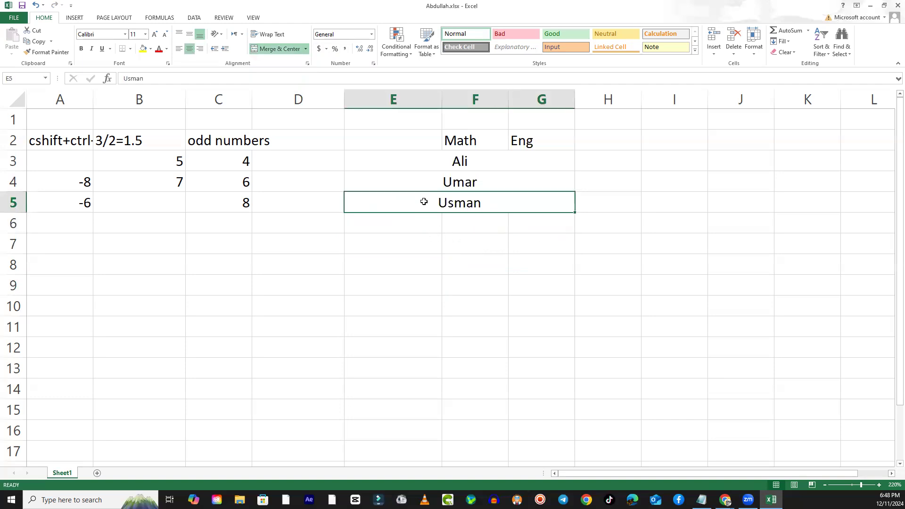
click(306, 49)
click(299, 94)
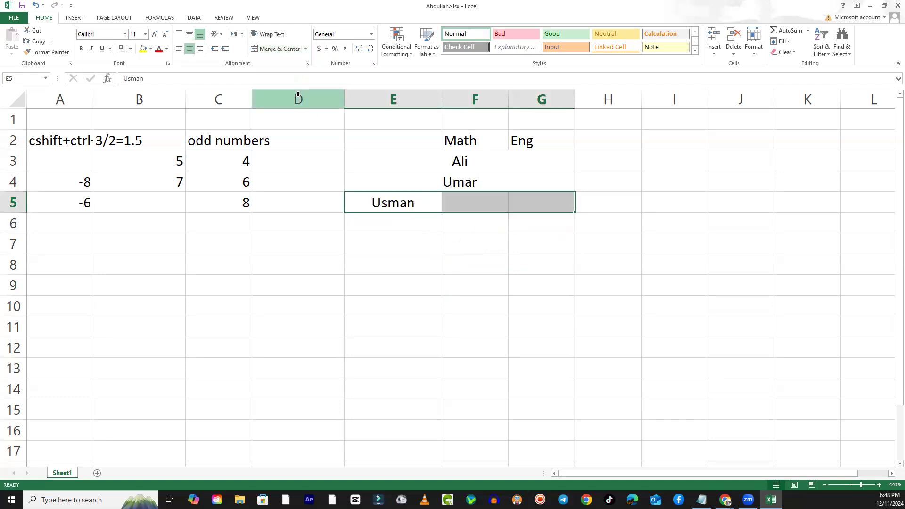
click(437, 321)
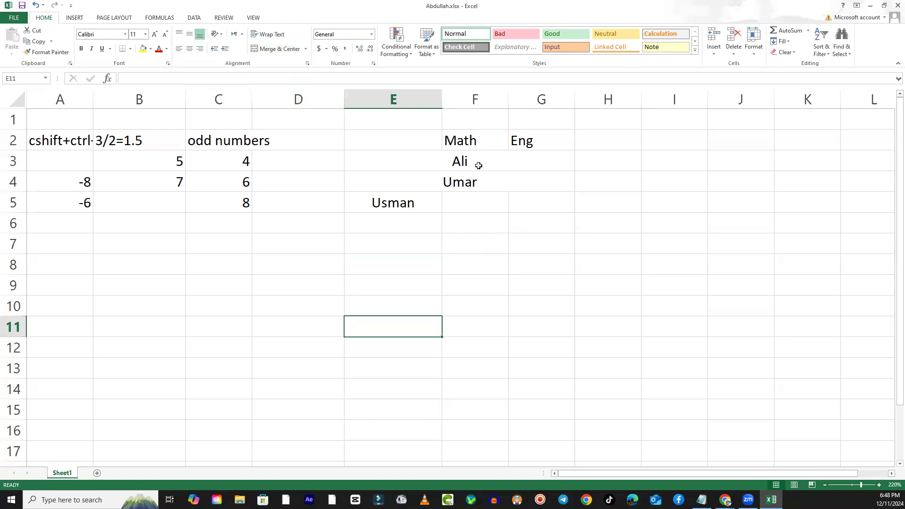
- Unmerge the merged cells in rows 3 and 4 of columns E to G together
drag(477, 163, 477, 182)
click(305, 49)
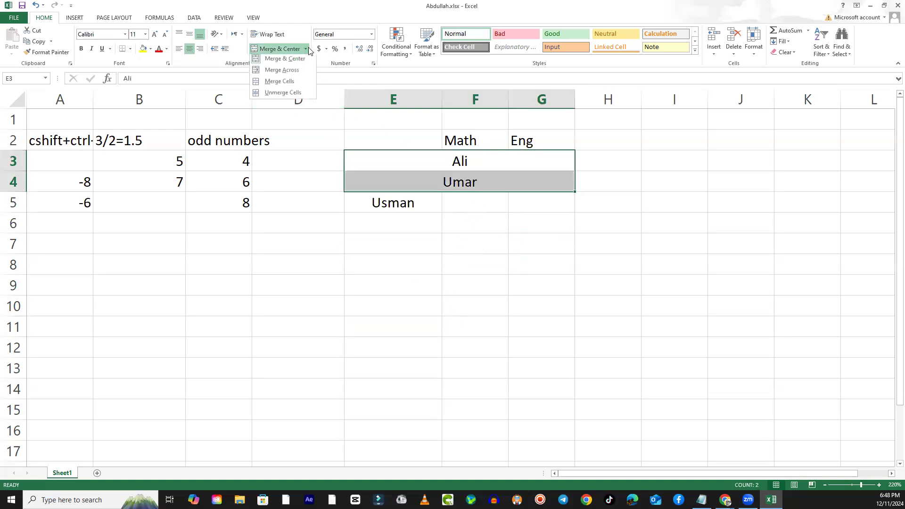
click(282, 95)
click(465, 255)
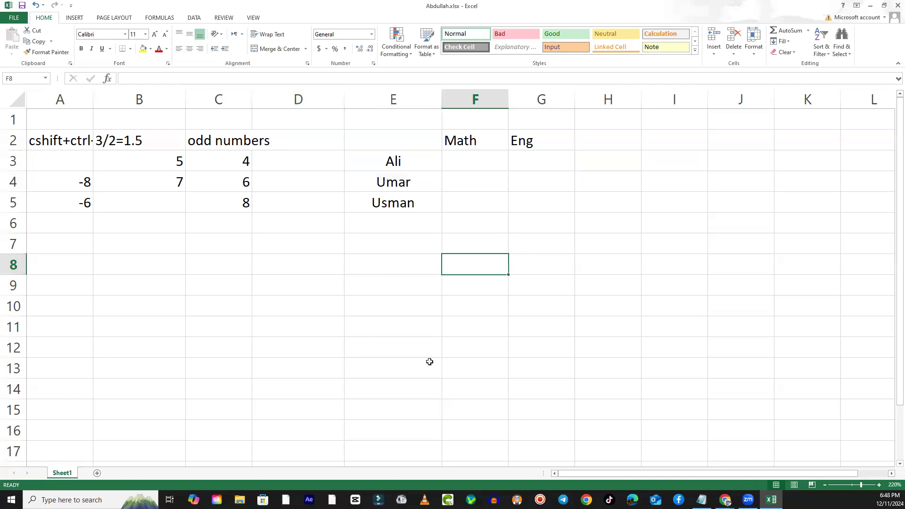
- Check each separate cell in F3:G5 under the Math and Eng headings
click(463, 159)
click(547, 166)
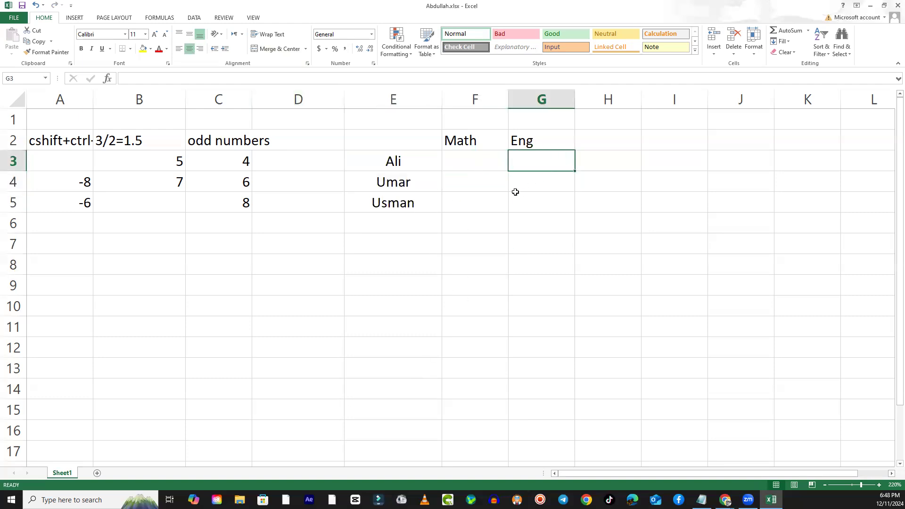
click(501, 189)
click(536, 193)
click(497, 206)
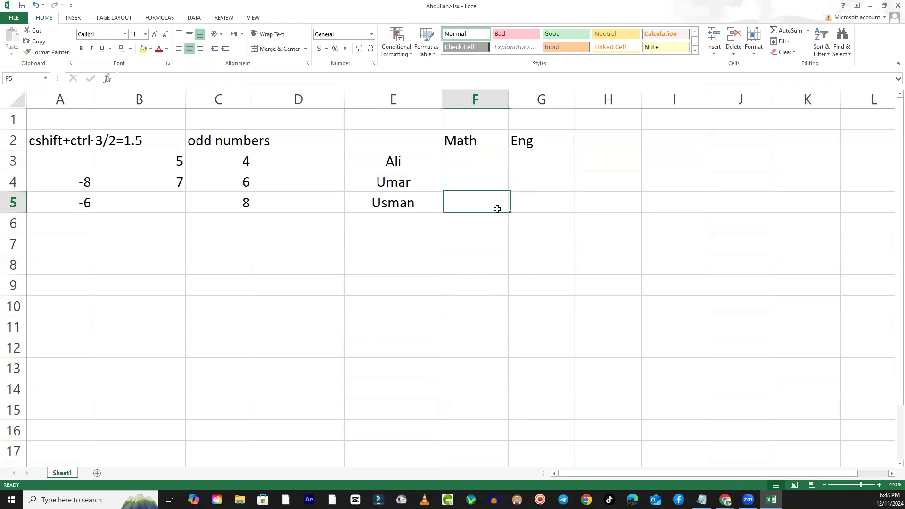
click(552, 200)
click(464, 161)
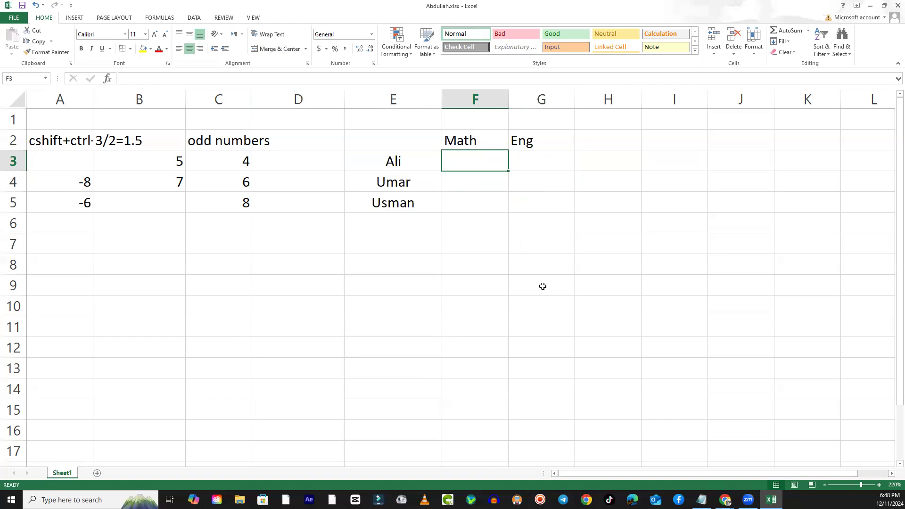
- Merge and centre E1:G1 above the Math and Eng headings and enter the title "Marks of STUDENTS" in it
drag(422, 124, 556, 126)
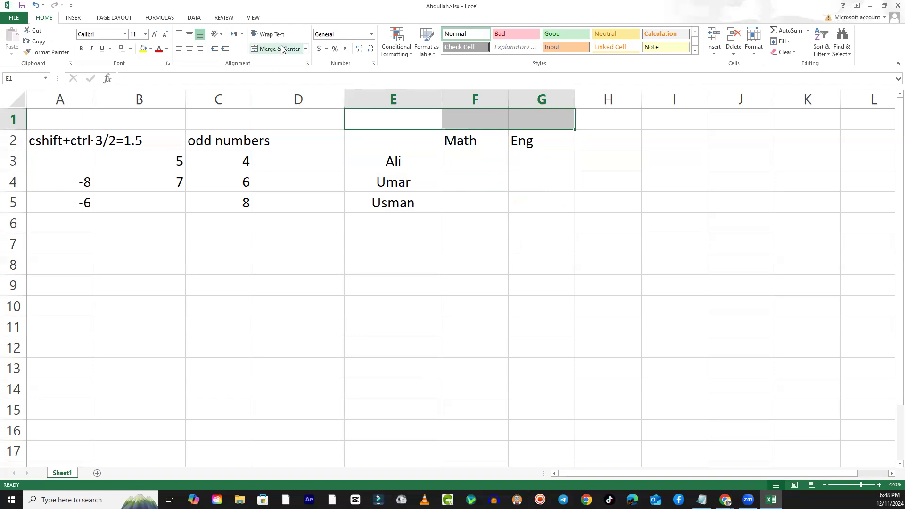
click(523, 311)
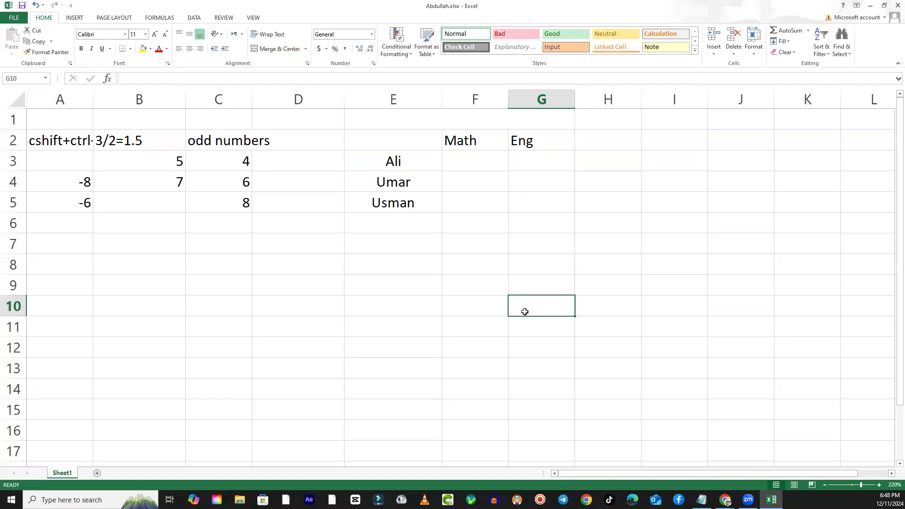
click(459, 122)
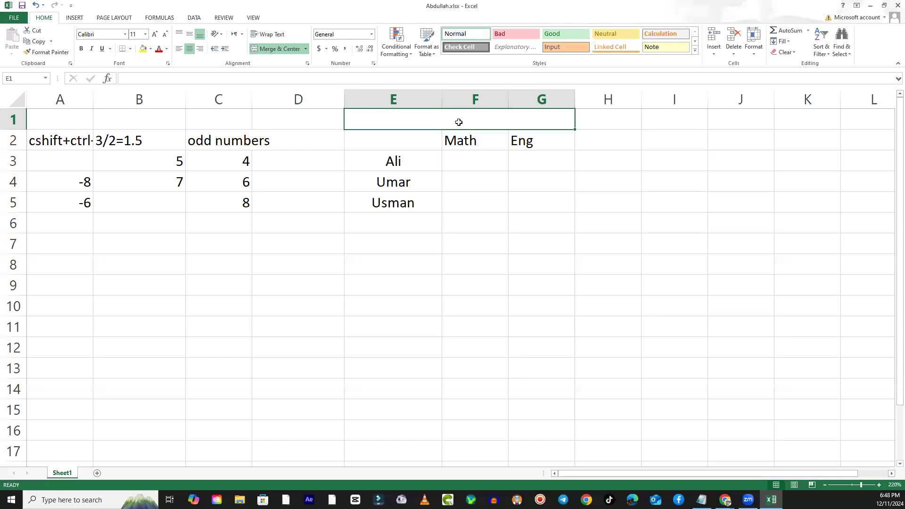
text(M)
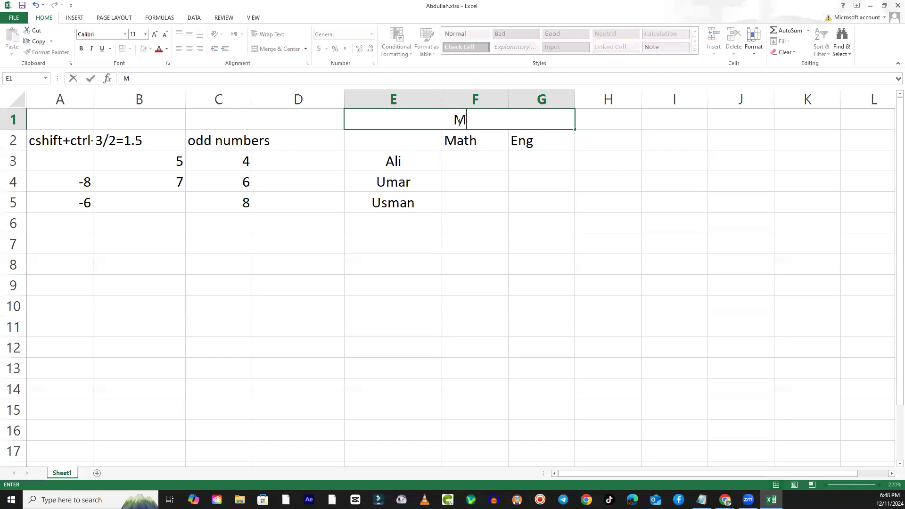
text(arks of )
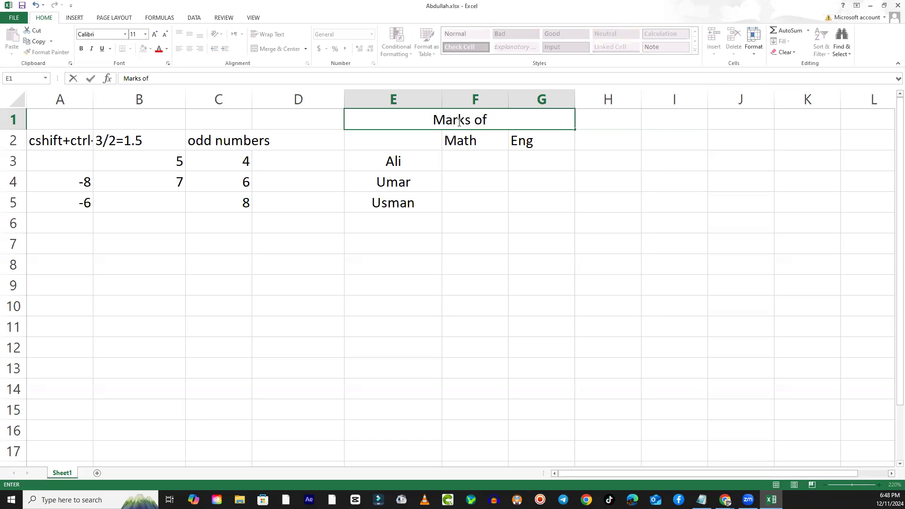
text(STUDEN)
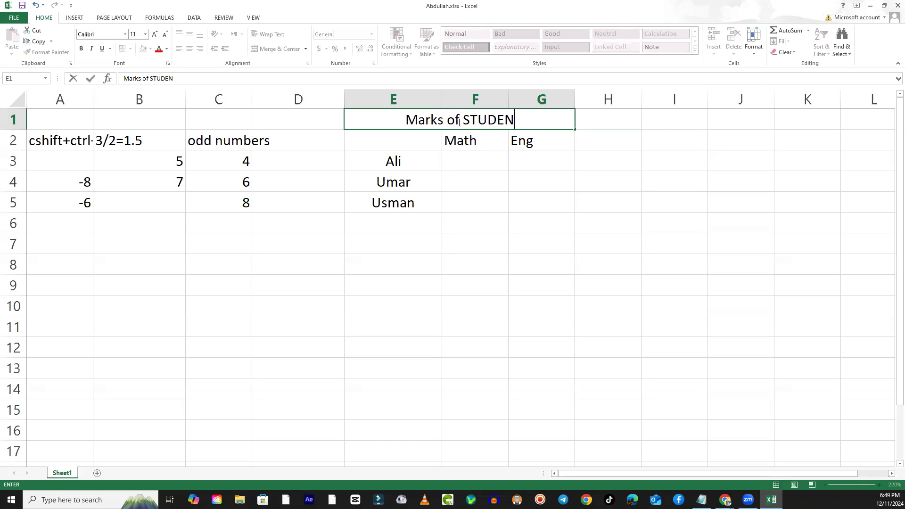
text(TS)
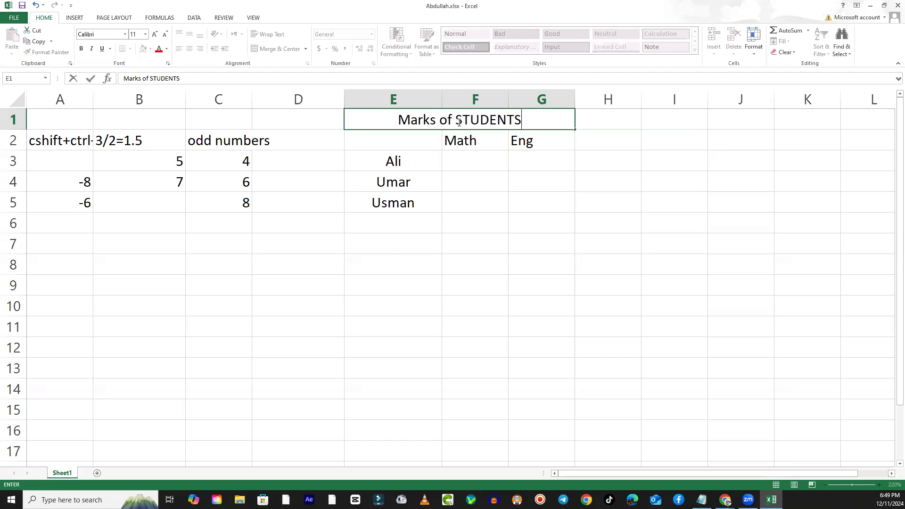
key(Return)
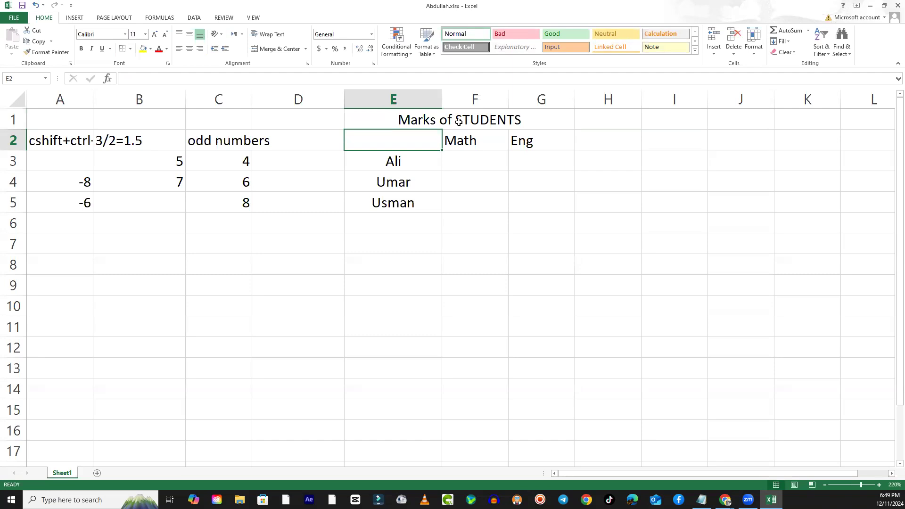
click(538, 237)
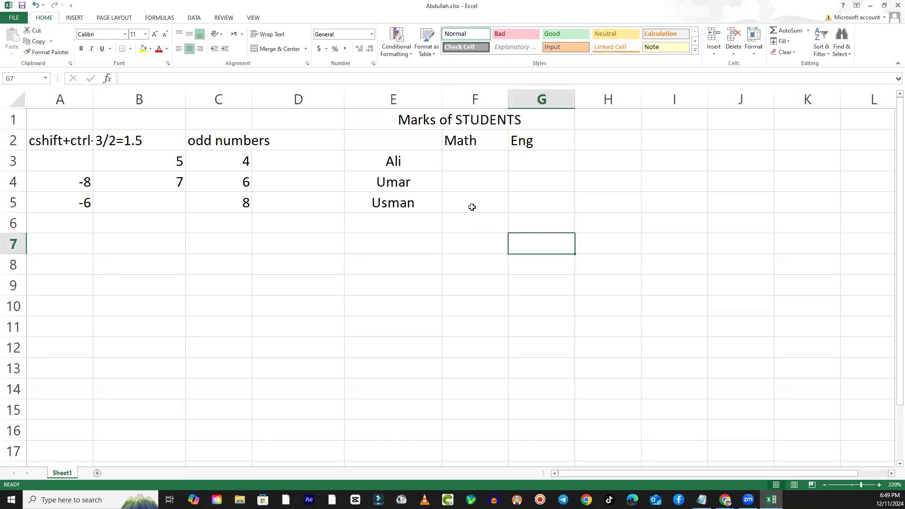
- Unmerge the title cell E1:G1
click(451, 122)
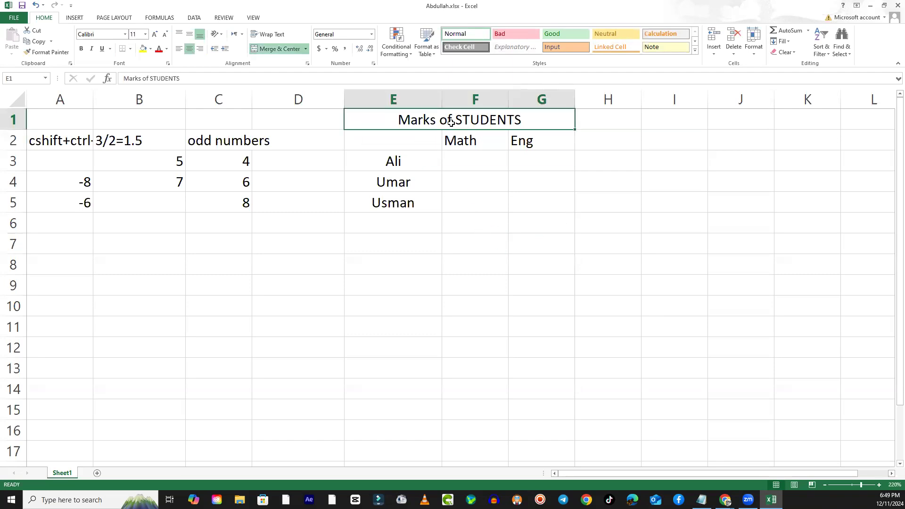
click(306, 49)
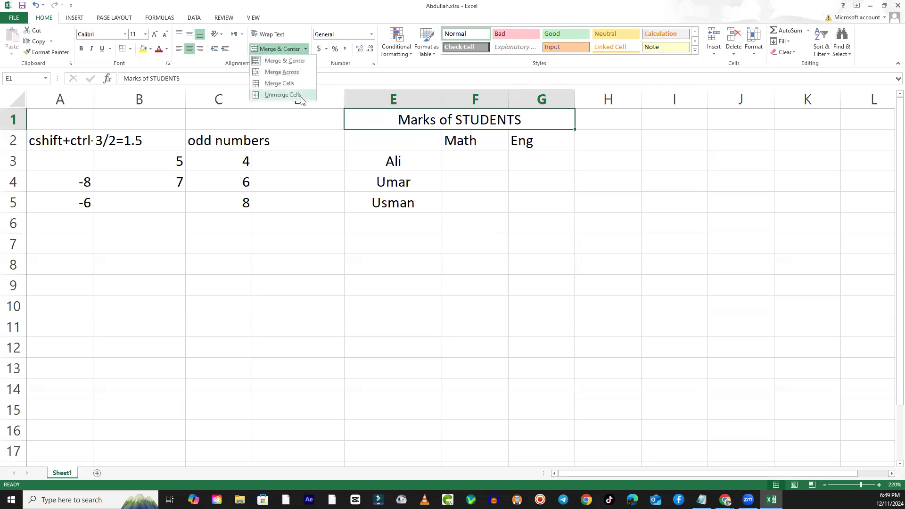
click(283, 95)
click(438, 310)
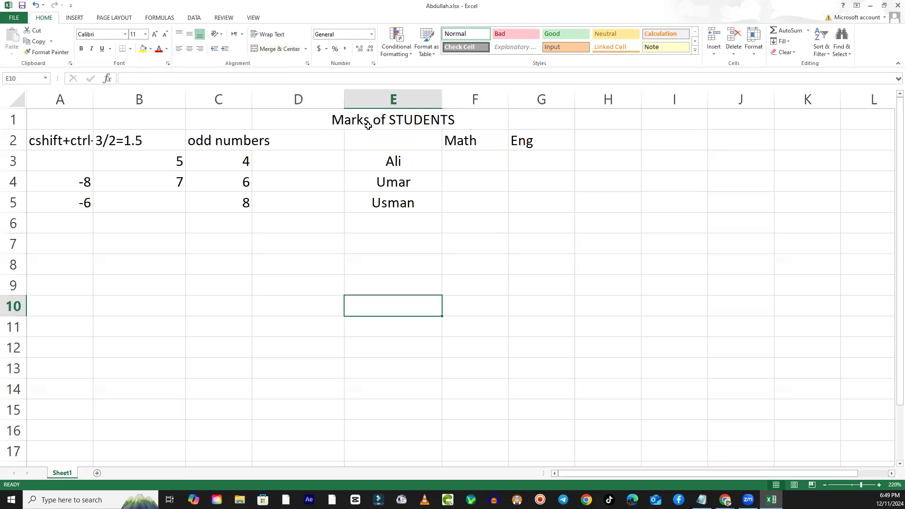
- Merge and centre the "Marks of STUDENTS" title across E1:G1
click(391, 124)
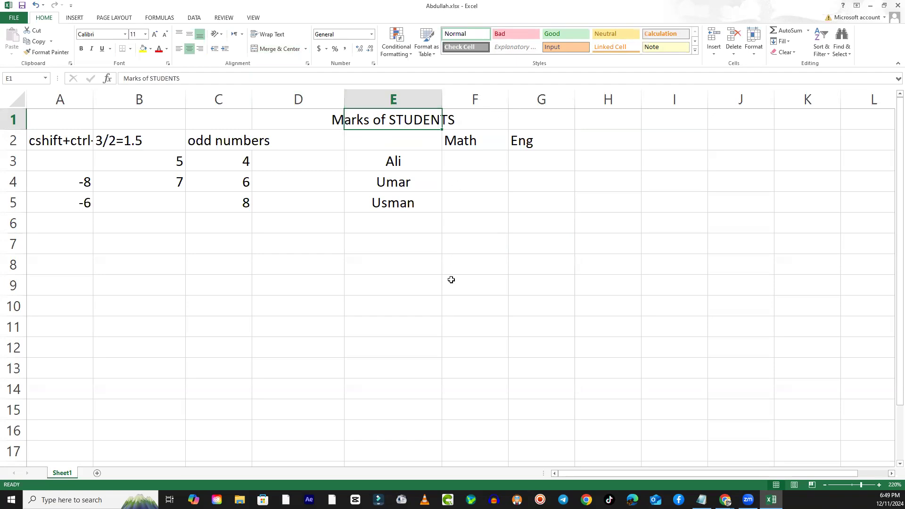
click(500, 324)
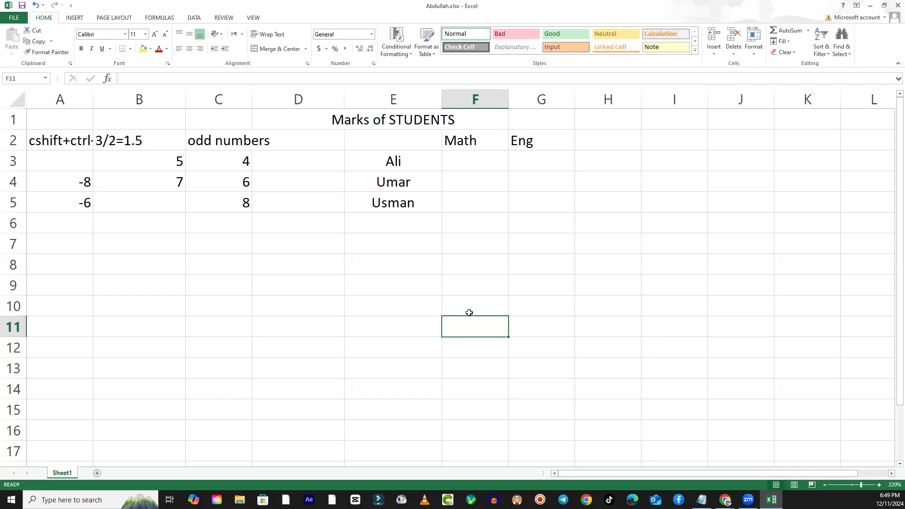
drag(391, 118, 529, 114)
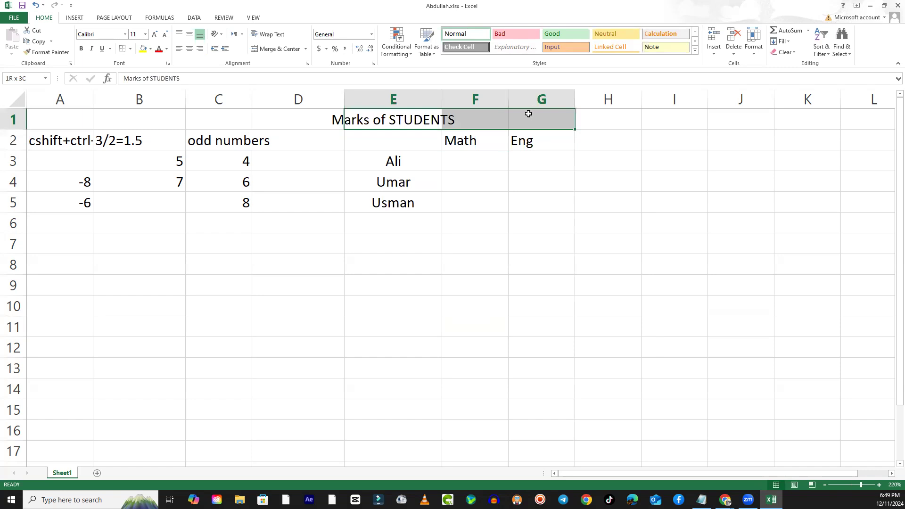
click(274, 49)
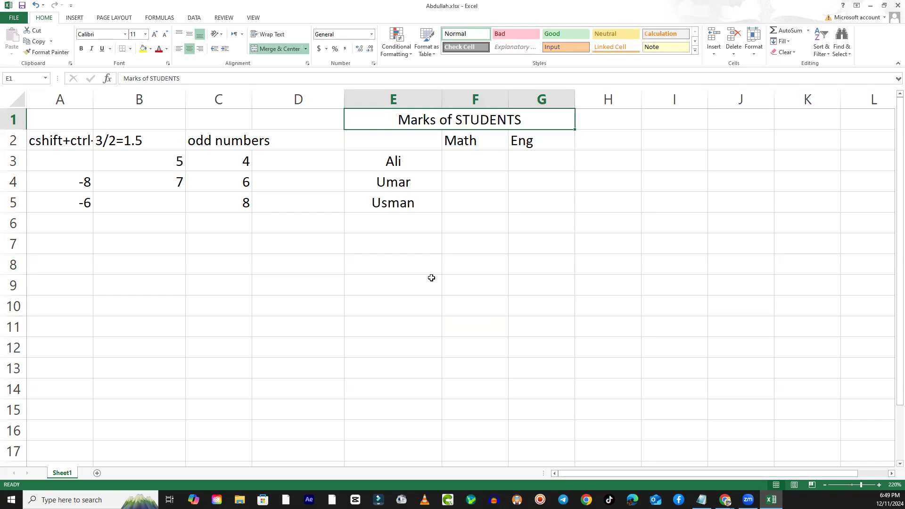
click(472, 331)
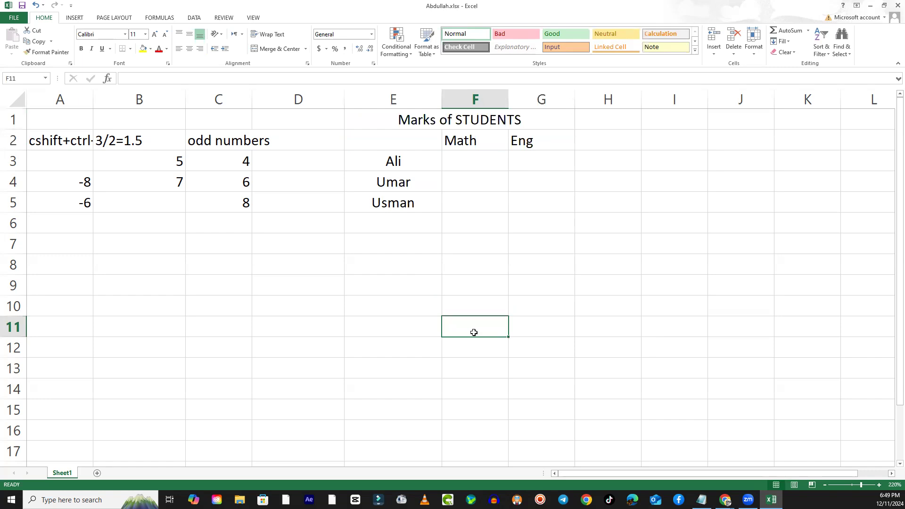
- Apply Wrap Text to the student names in E3:E5
drag(417, 163, 445, 207)
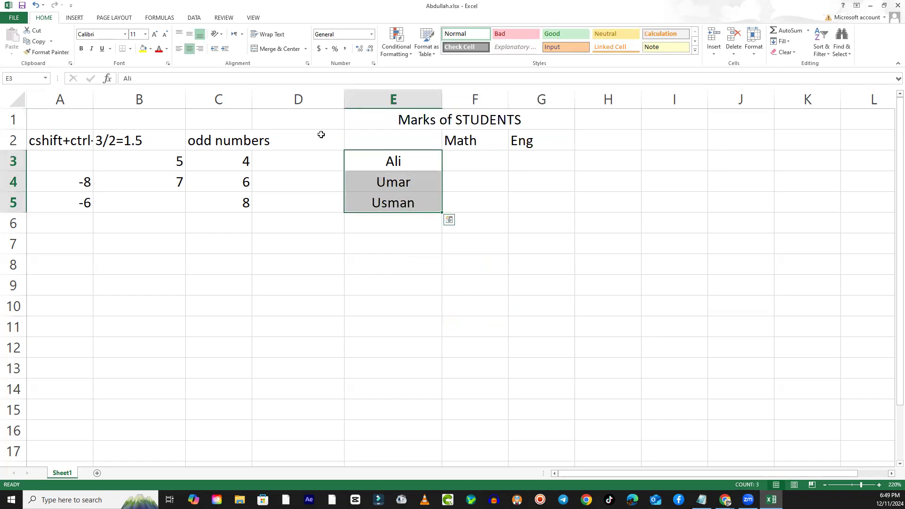
click(268, 34)
click(485, 295)
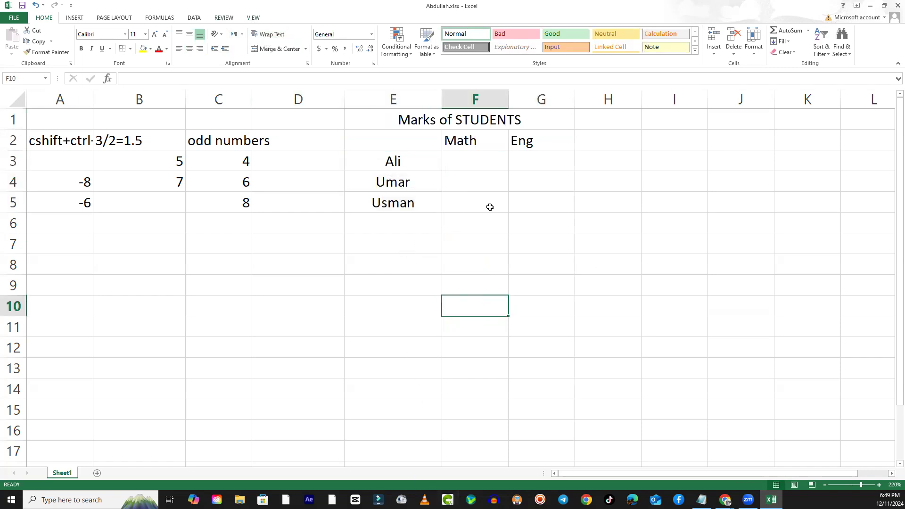
- Enter the sentence "a quick brown fjumps over te lazy dog" in cell H3
click(593, 162)
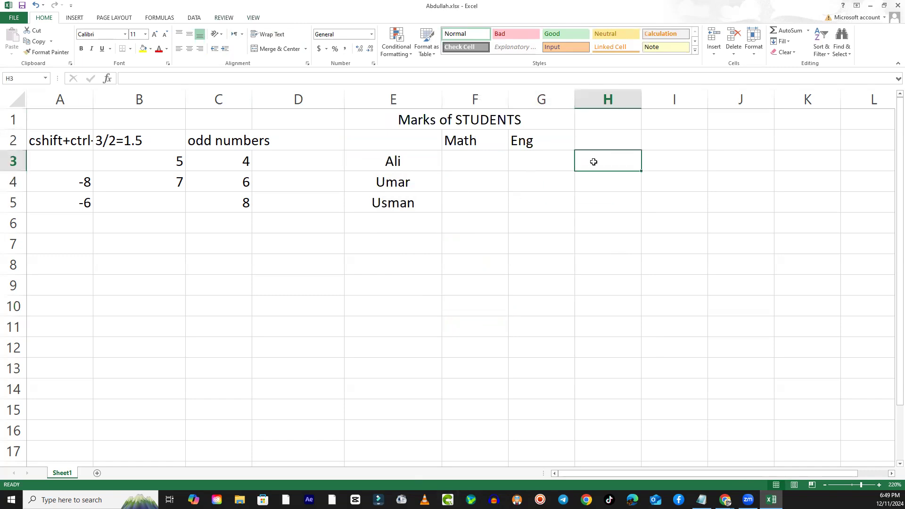
text(a )
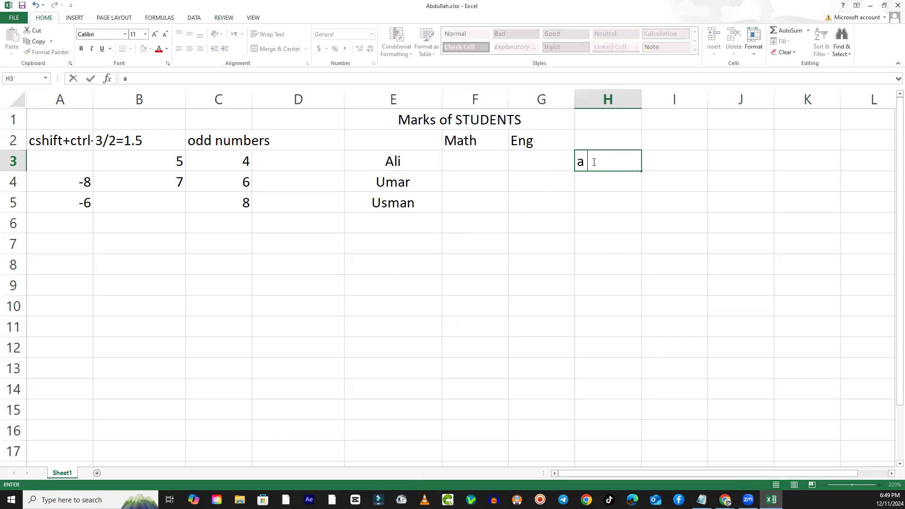
text(quick br)
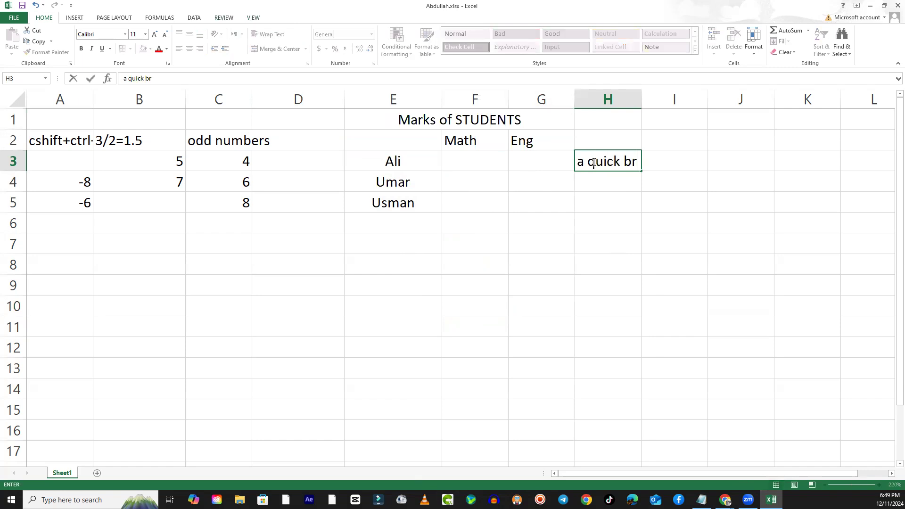
text(own fjumps)
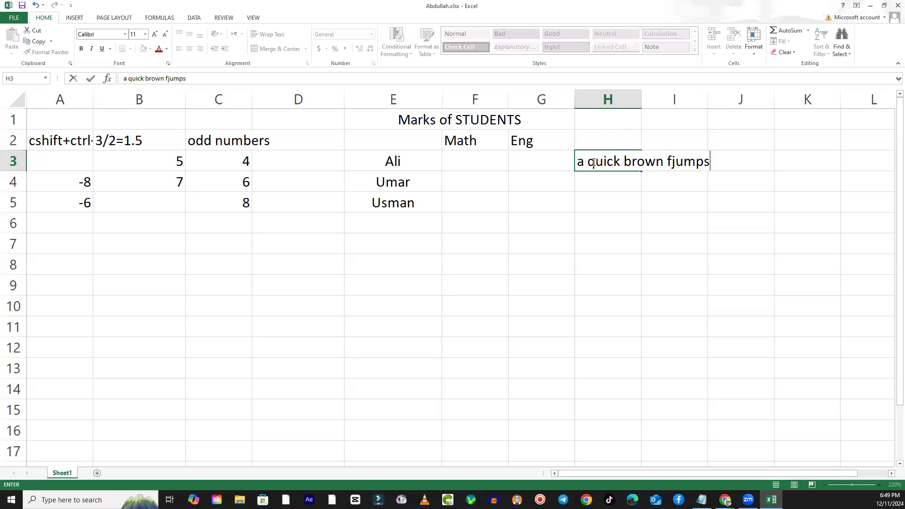
text( over te lazy )
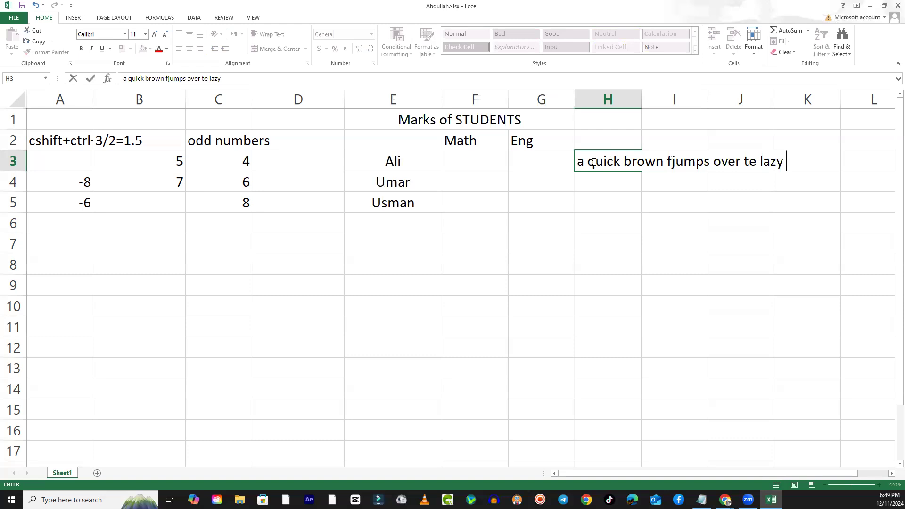
text(dog)
key(Return)
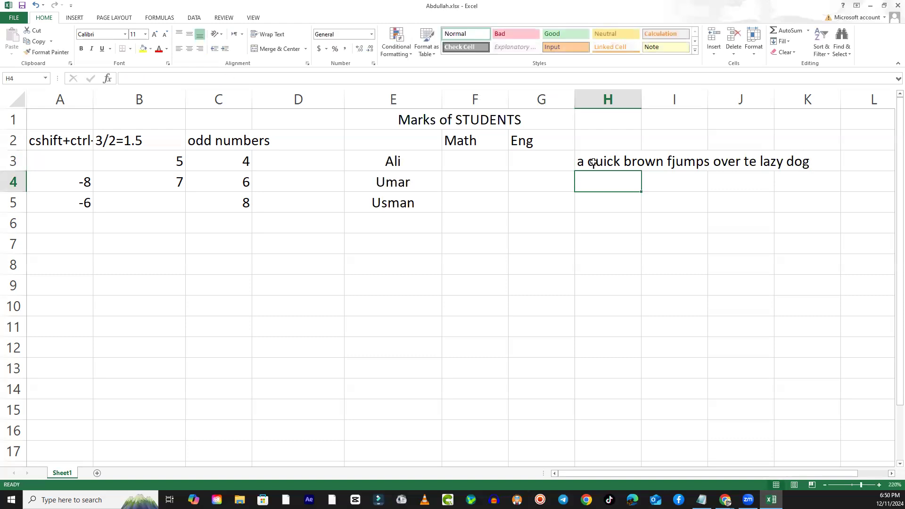
- Examine how the long sentence in H3 extends across columns H to K and which cell holds it
click(601, 167)
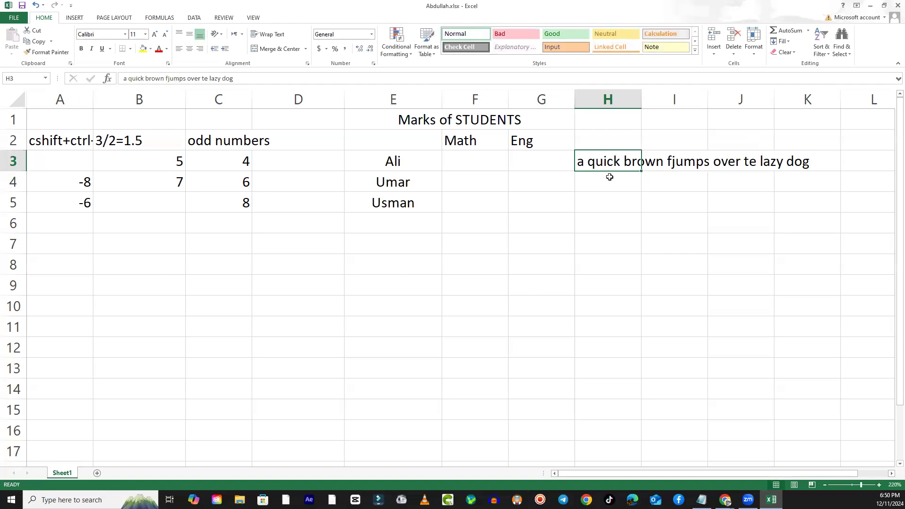
click(656, 237)
drag(592, 163, 797, 159)
click(803, 242)
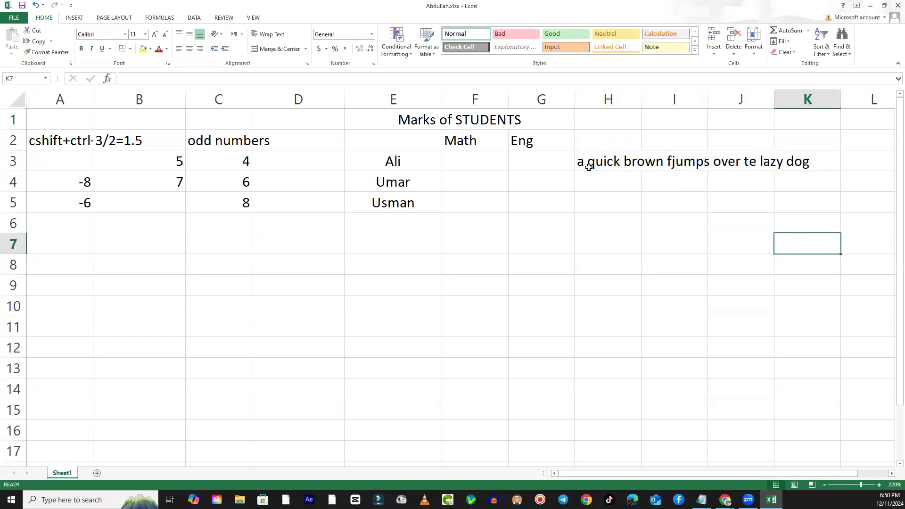
click(591, 166)
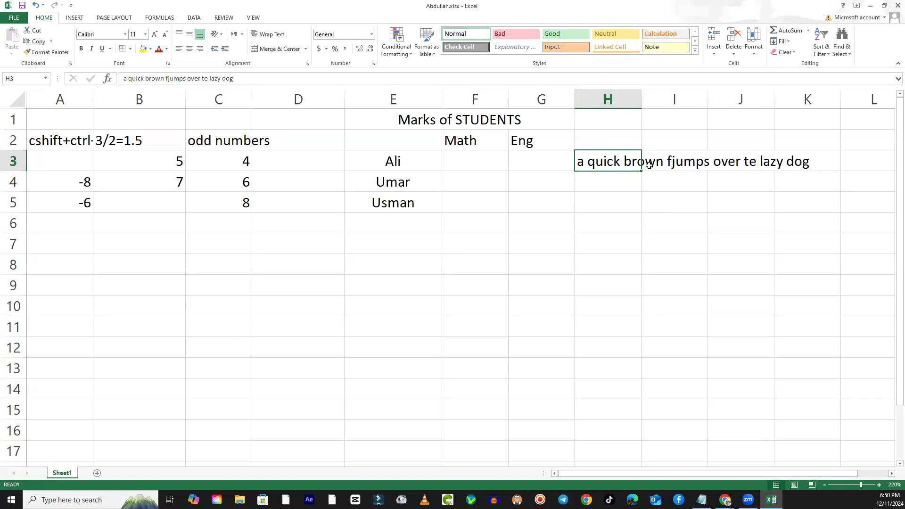
click(677, 99)
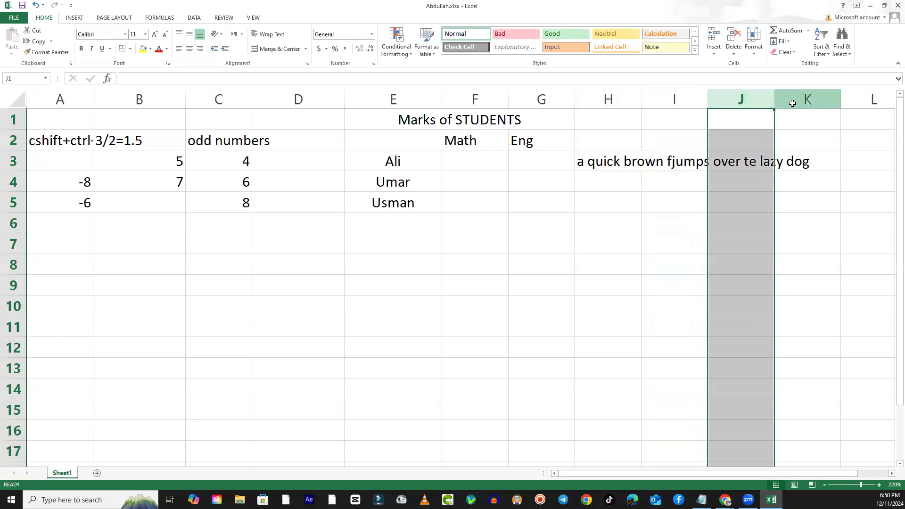
click(808, 99)
click(597, 167)
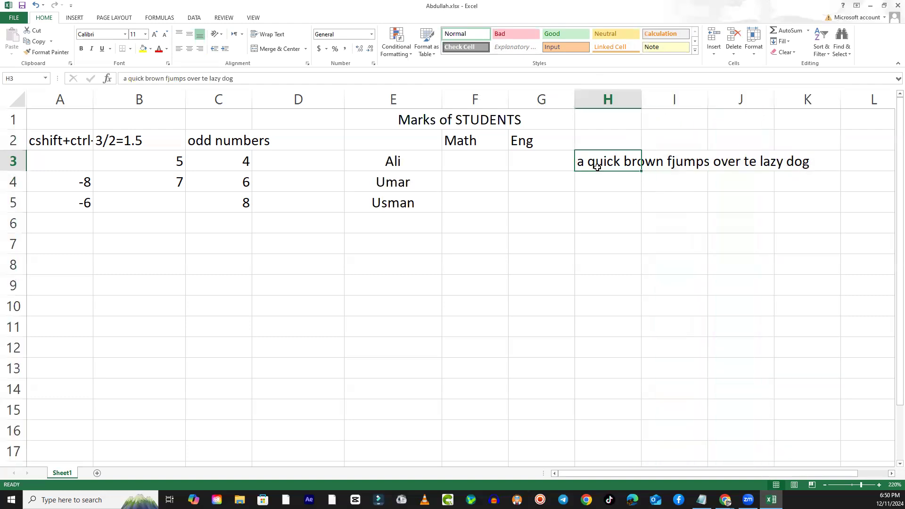
- Widen column H slightly so more of the sentence in H3 fits
drag(641, 99, 663, 100)
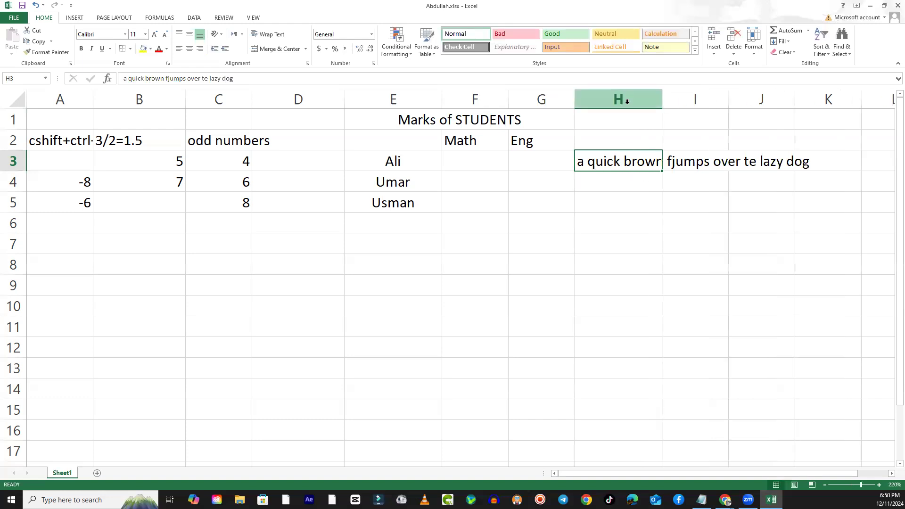
click(608, 218)
click(603, 163)
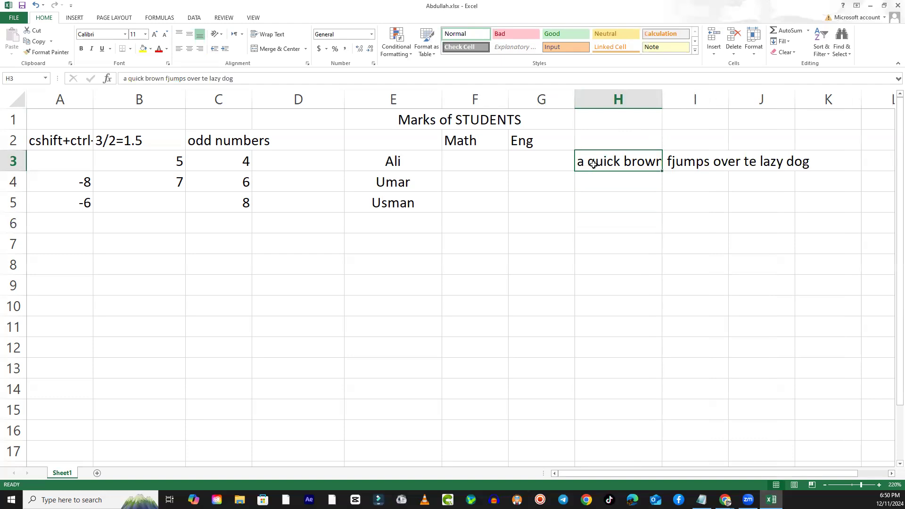
click(586, 218)
- Wrap the sentence inside cell H3
click(605, 156)
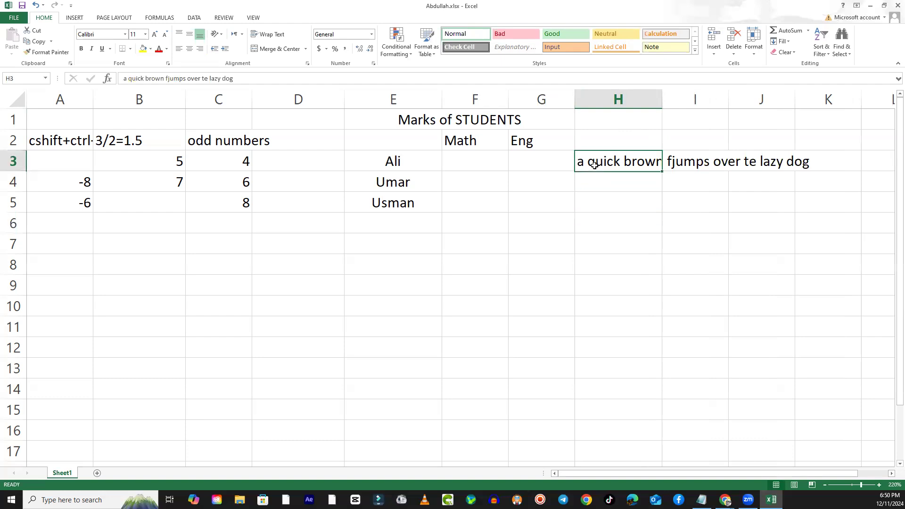
click(277, 34)
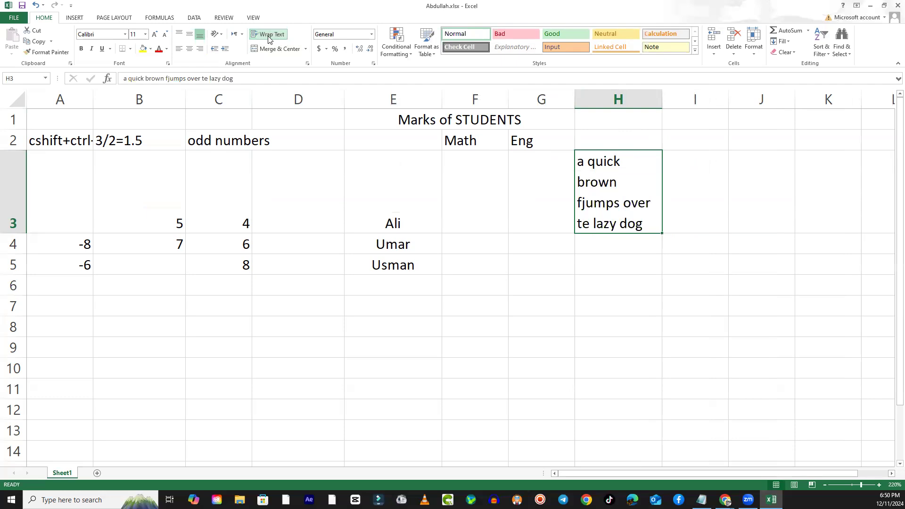
click(642, 271)
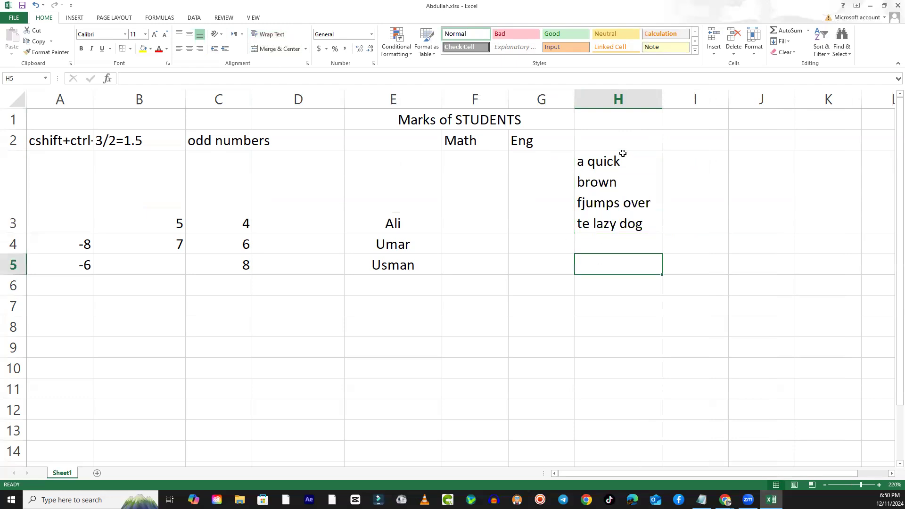
click(597, 162)
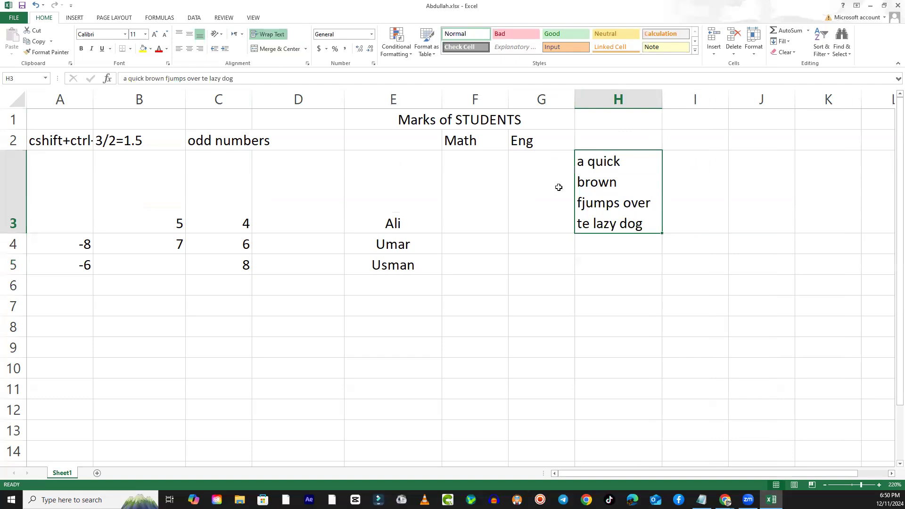
- Examine column H and the full extent of row 3 around the wrapped sentence
click(615, 102)
click(611, 169)
click(17, 194)
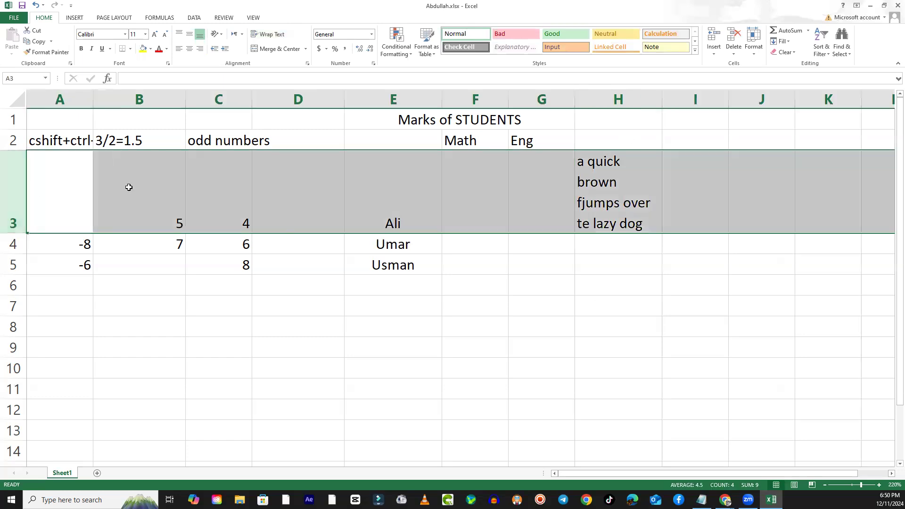
click(130, 186)
drag(81, 192, 693, 204)
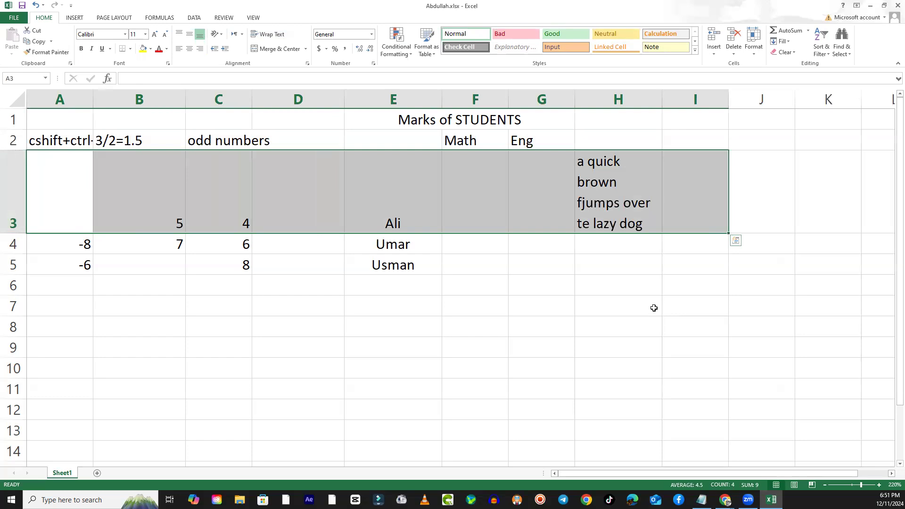
click(629, 300)
- Turn off text wrapping for cell H3
click(608, 204)
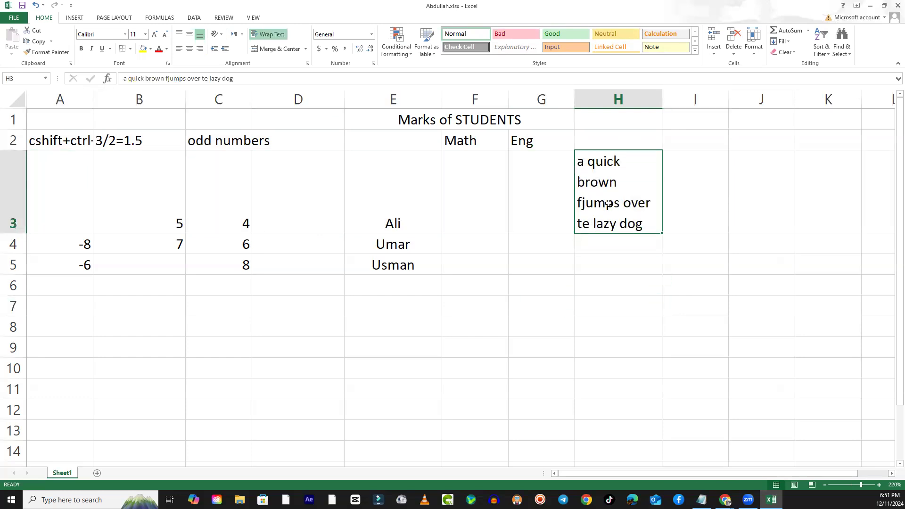
click(271, 34)
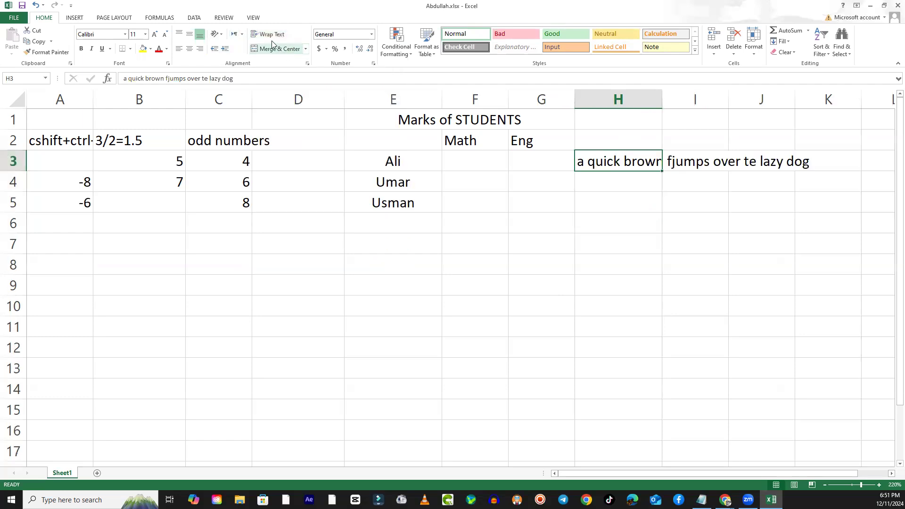
click(272, 35)
click(272, 37)
- Compare cells I3 and J3 with H3 to check which column contains the unwrapped sentence
click(689, 164)
click(774, 161)
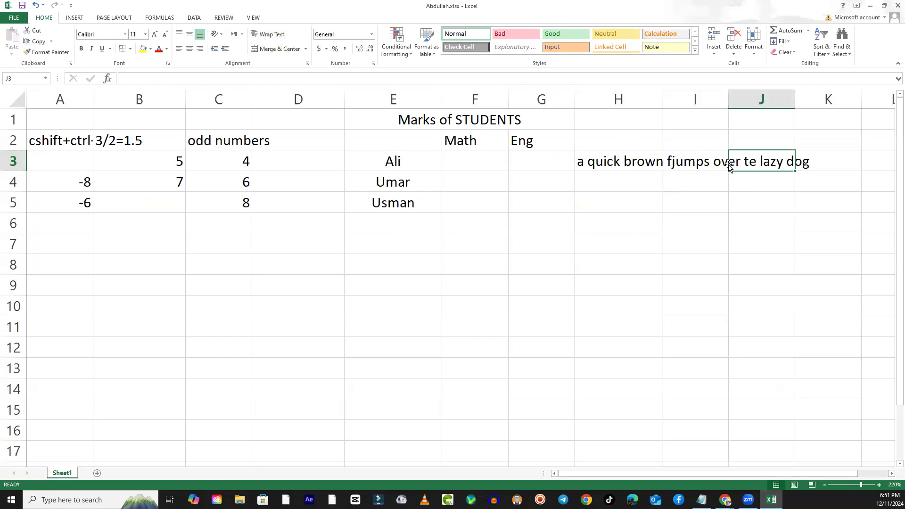
click(588, 169)
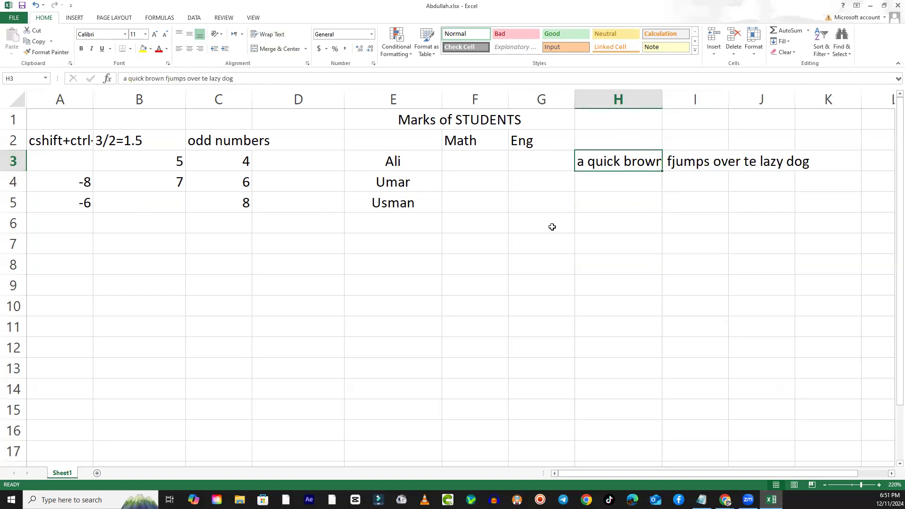
click(690, 162)
click(609, 160)
click(607, 117)
click(618, 99)
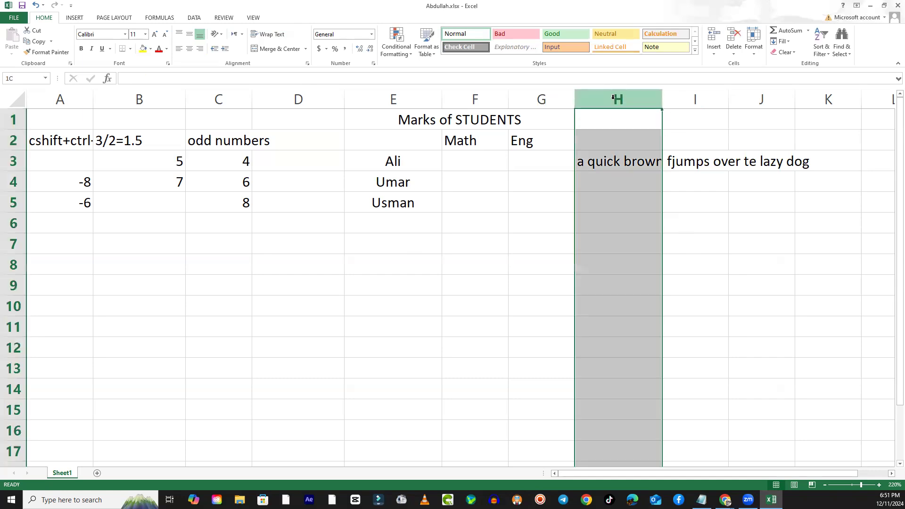
click(631, 195)
- Set the text orientation of H3 to Angle Counterclockwise
click(617, 160)
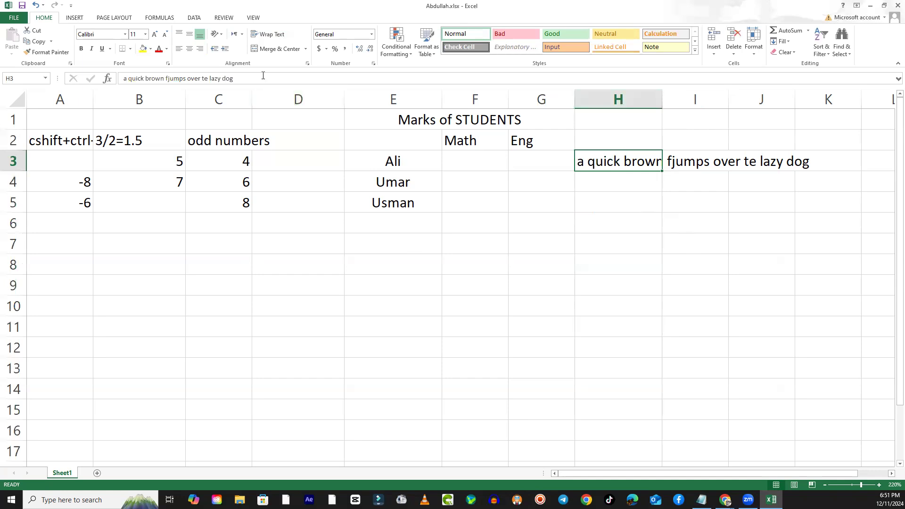
click(220, 34)
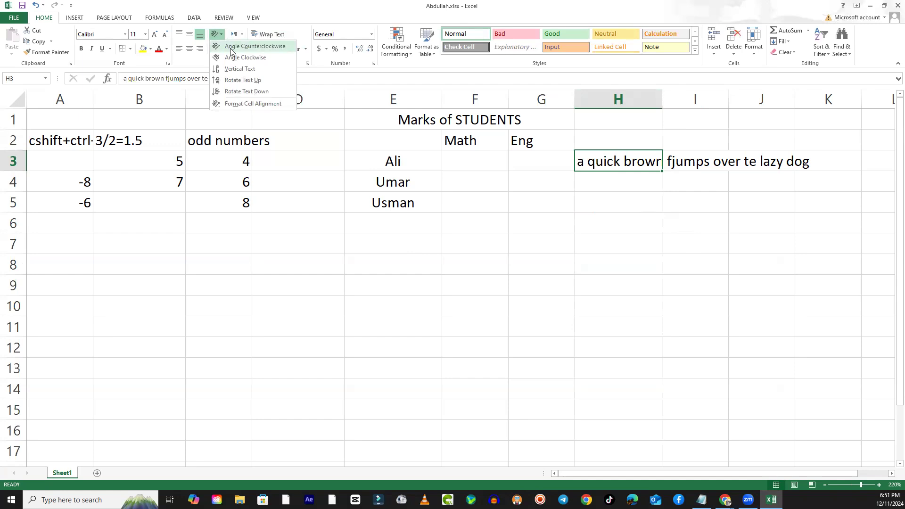
click(231, 47)
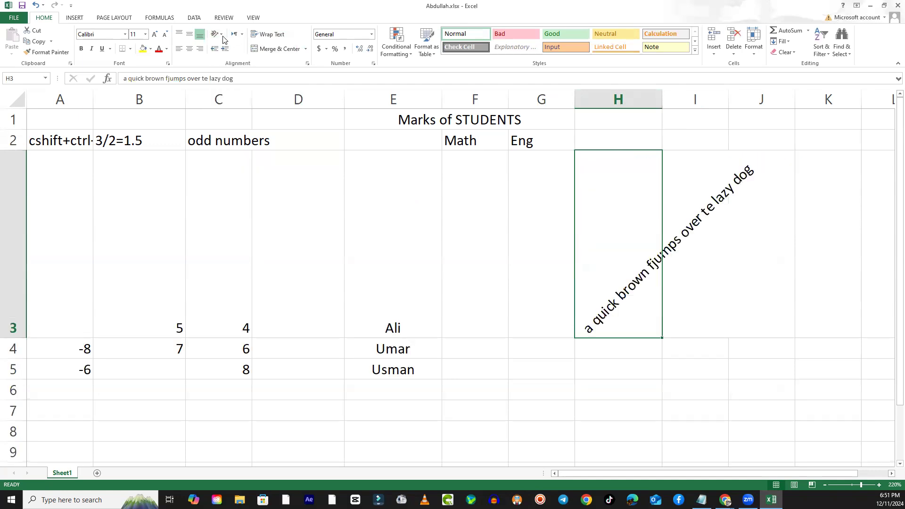
- Apply the Angle Clockwise orientation to the sentence in H3, followed by Vertical Text
click(222, 37)
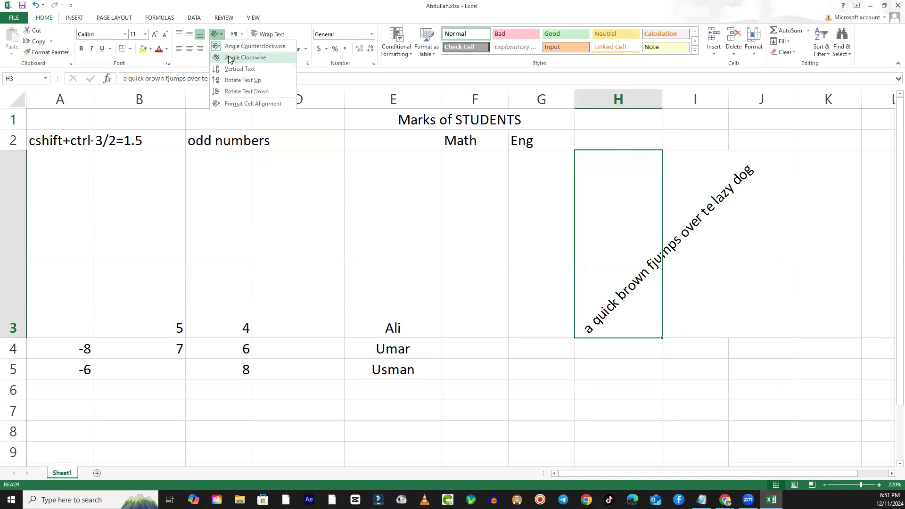
click(229, 58)
click(221, 37)
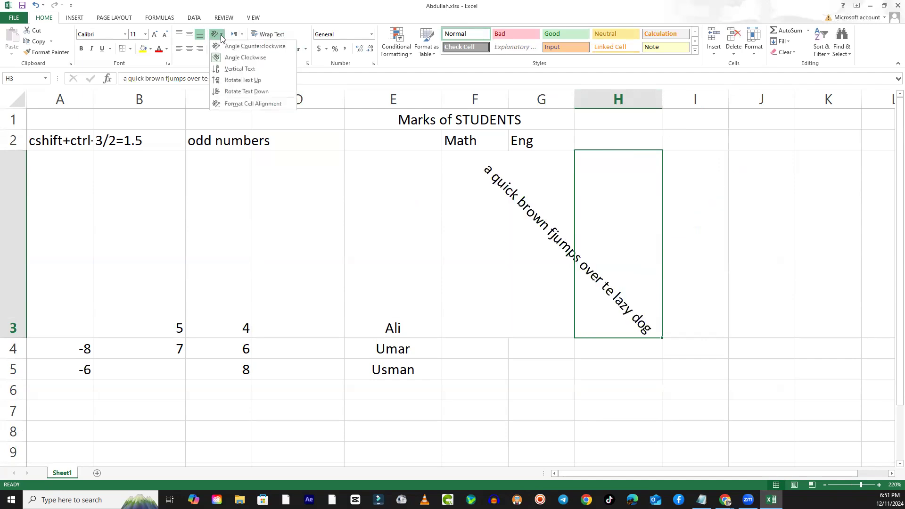
click(232, 70)
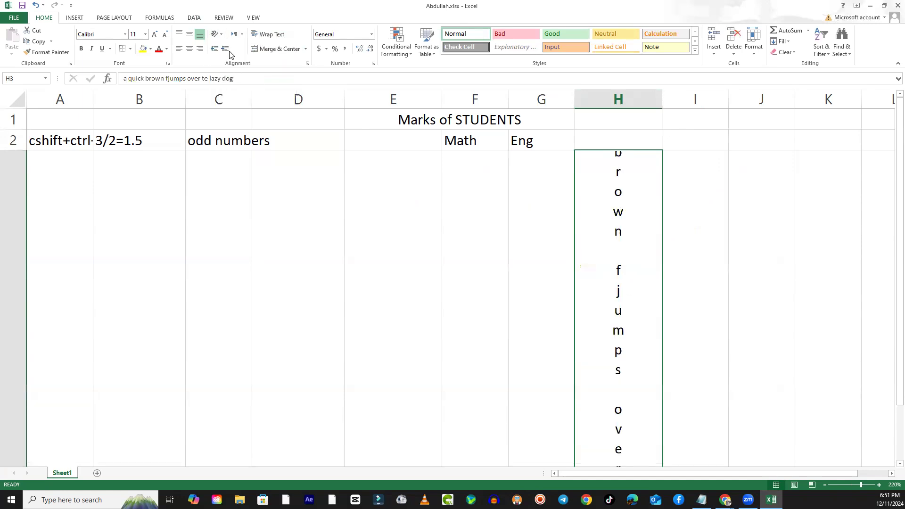
- Apply the Rotate Text Up orientation to H3, followed by Rotate Text Down
click(221, 35)
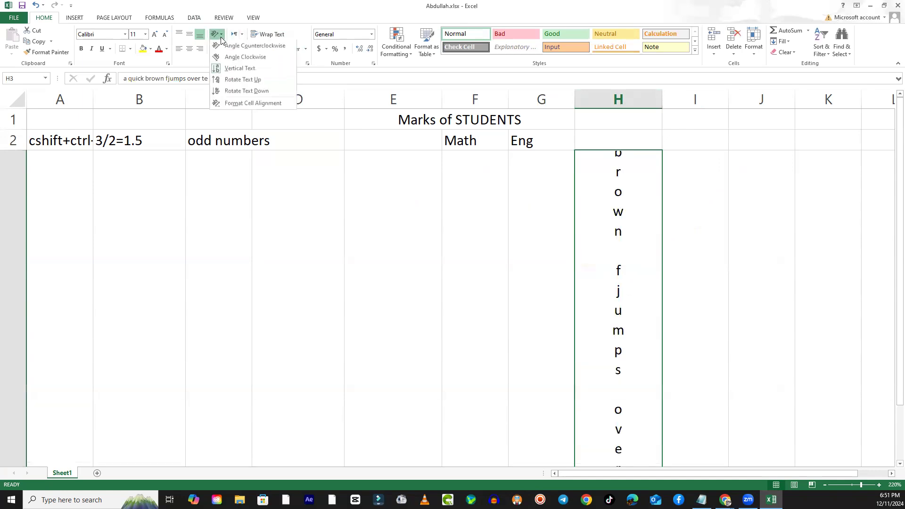
click(234, 81)
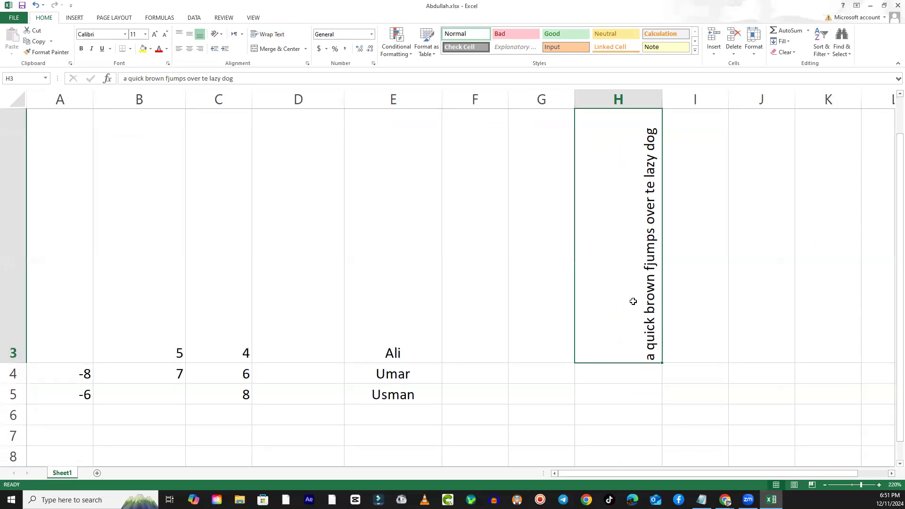
scroll(360, 351, up, 1)
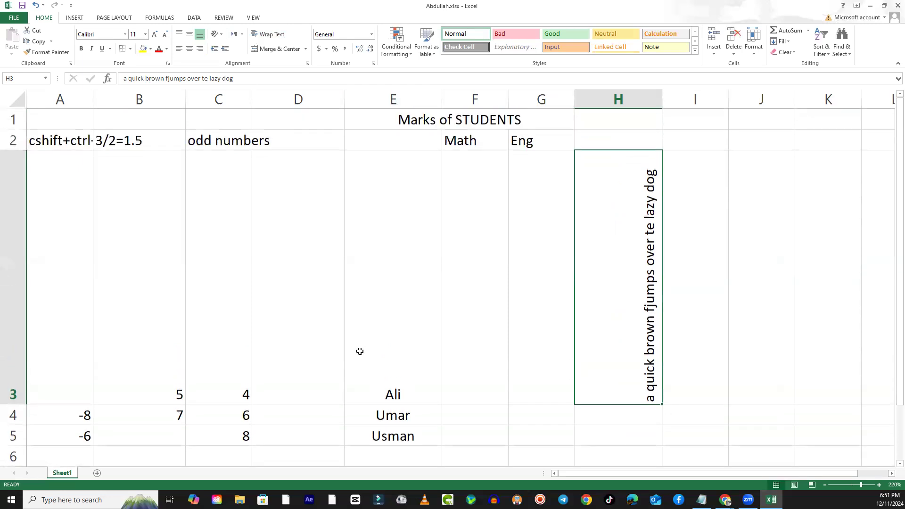
click(218, 34)
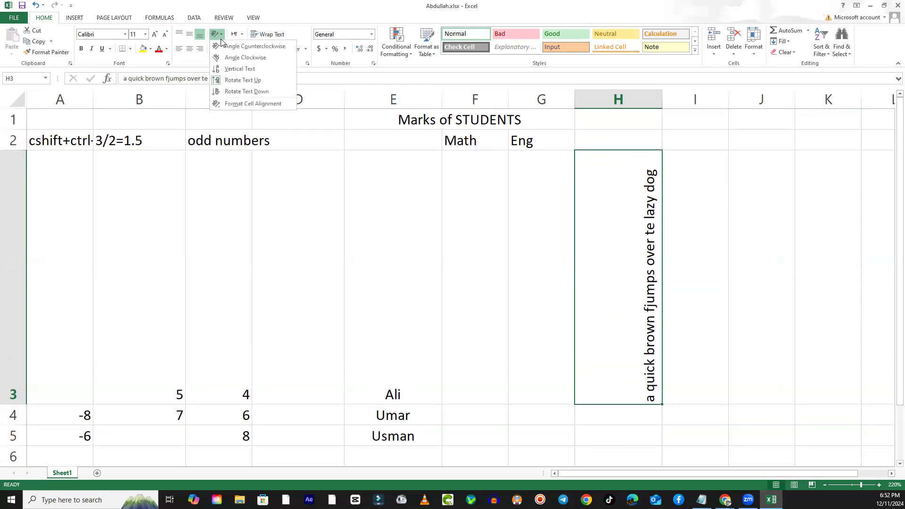
click(240, 91)
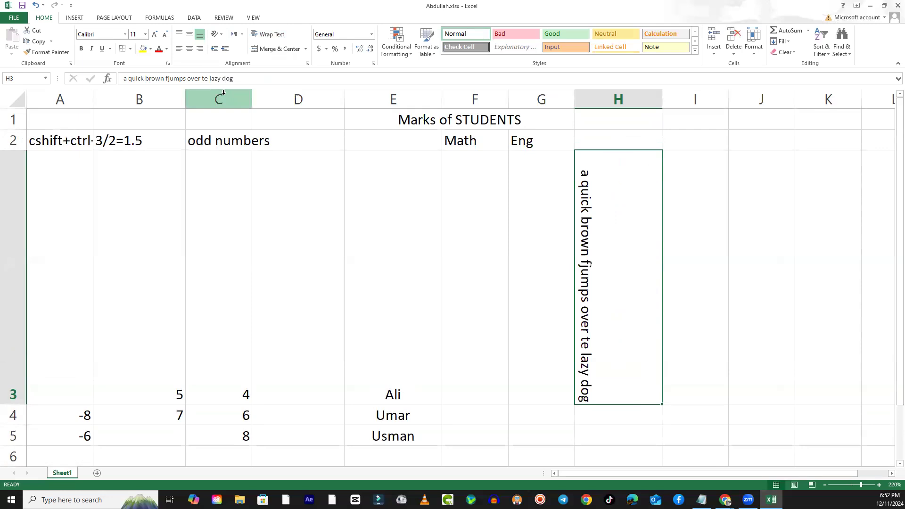
click(218, 34)
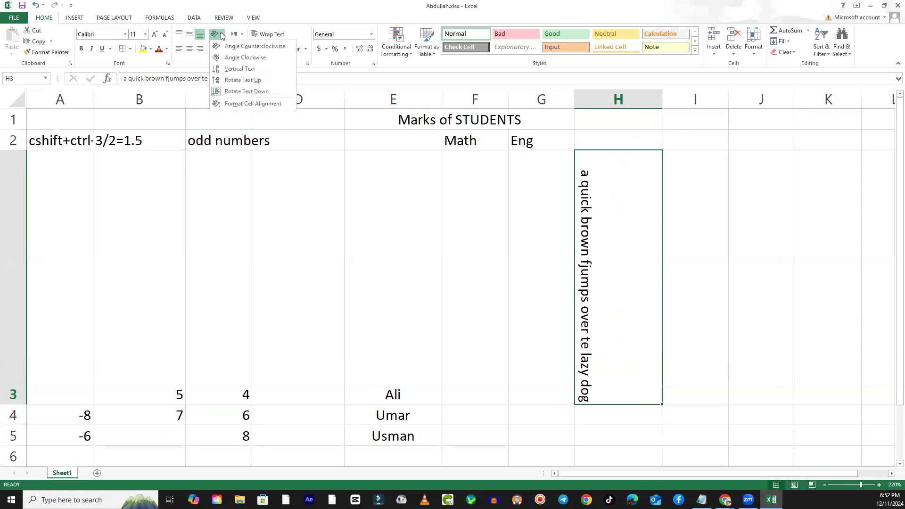
click(262, 104)
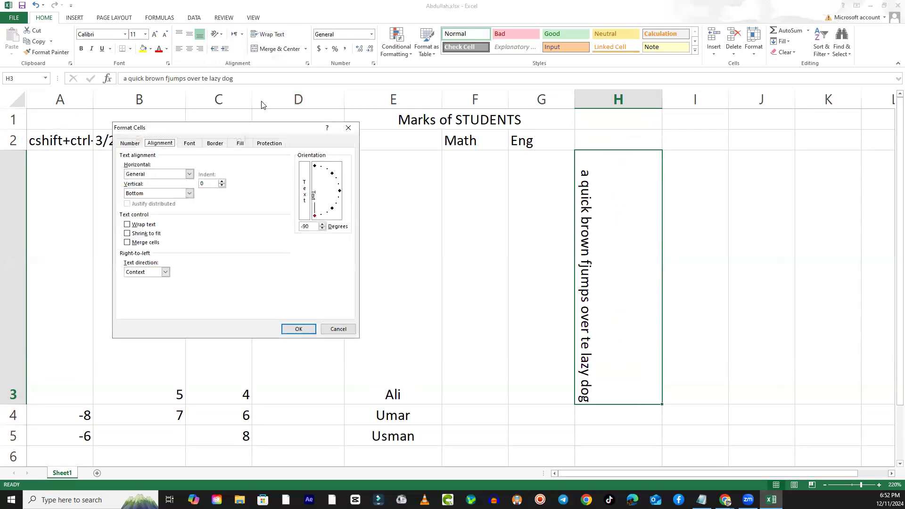
click(338, 329)
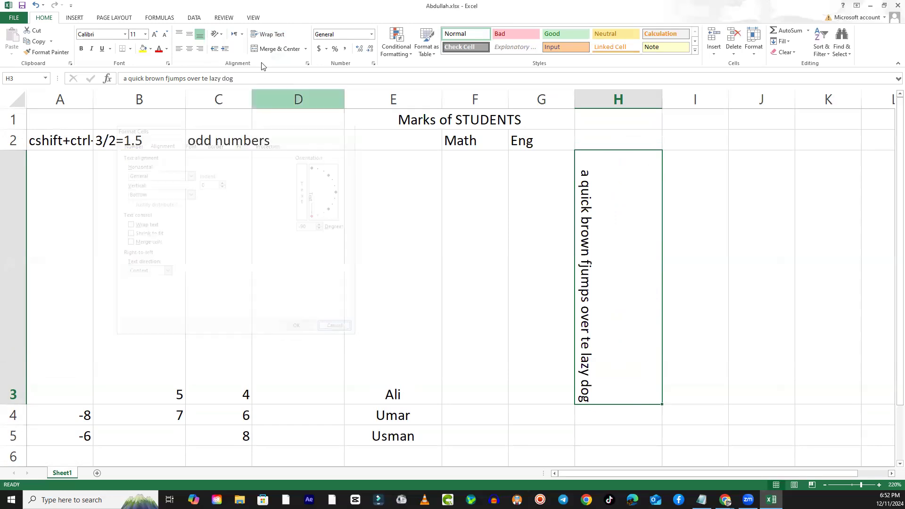
- Apply Angle Counterclockwise to H3 and return its text to horizontal through the Format Cells orientation dial
click(223, 34)
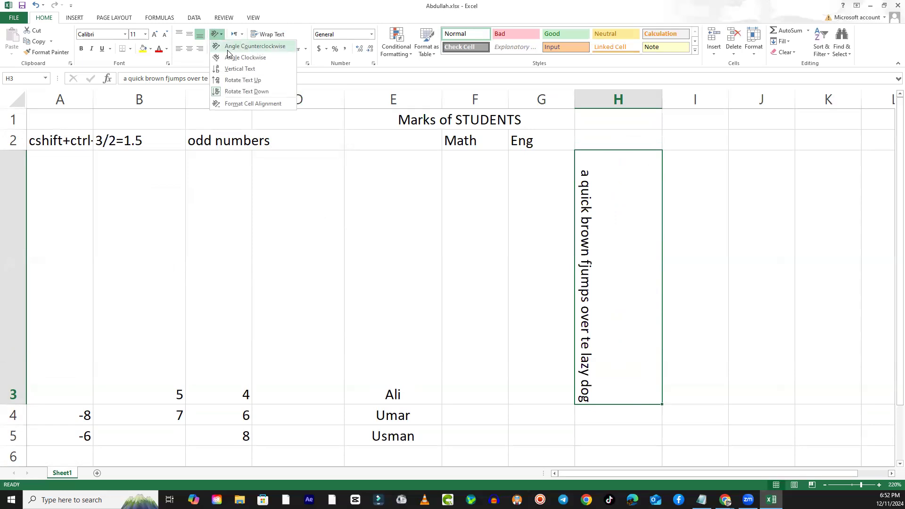
click(228, 51)
click(216, 34)
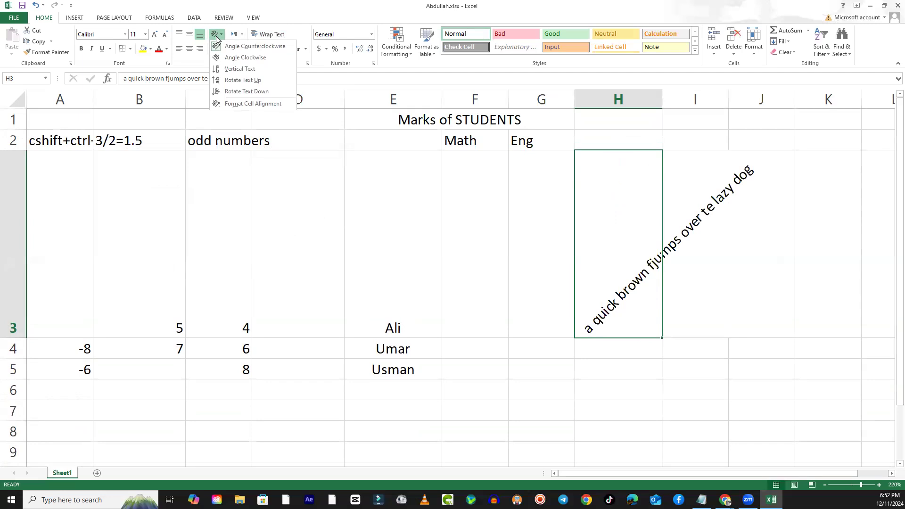
click(250, 105)
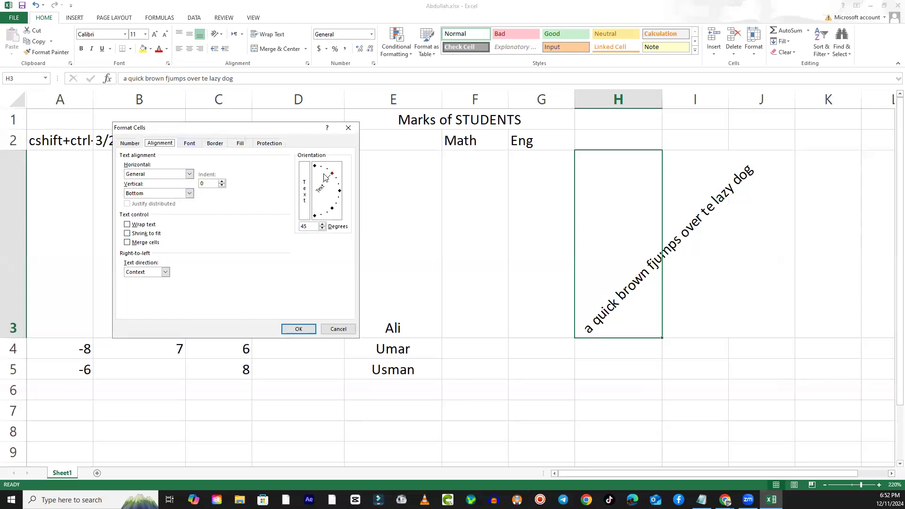
click(340, 191)
mouse_move(342, 195)
mouse_down()
mouse_move(342, 212)
mouse_move(339, 170)
mouse_move(344, 206)
mouse_move(330, 227)
mouse_move(341, 193)
mouse_up()
click(296, 329)
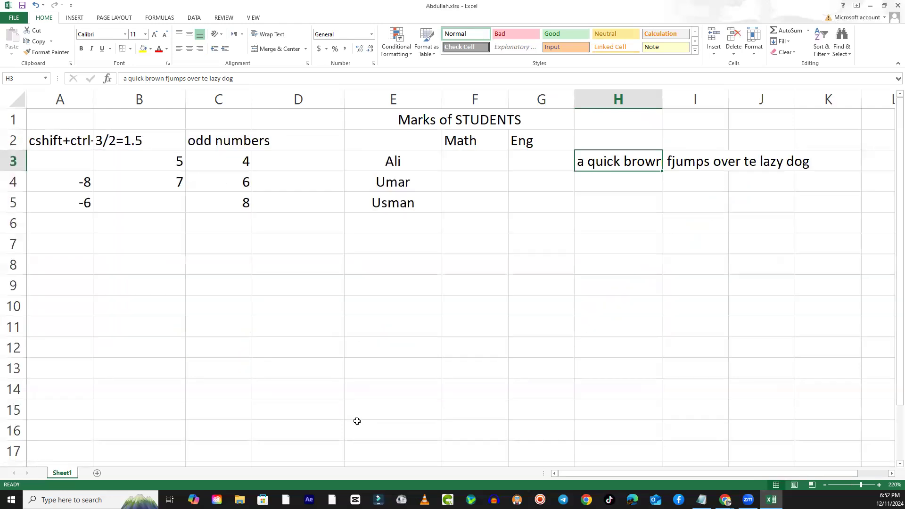
- Set the orientation of H3 to 90 degrees in the Format Cells alignment settings
click(223, 37)
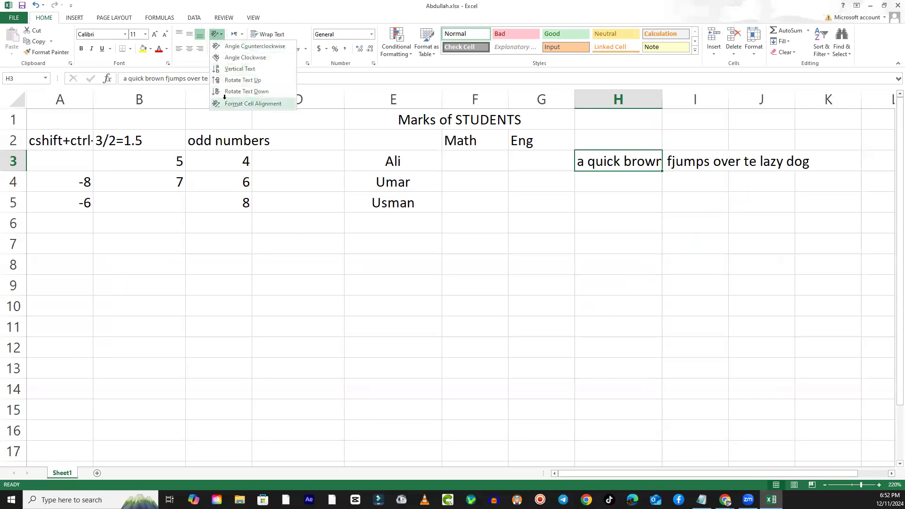
click(253, 103)
drag(337, 190, 315, 158)
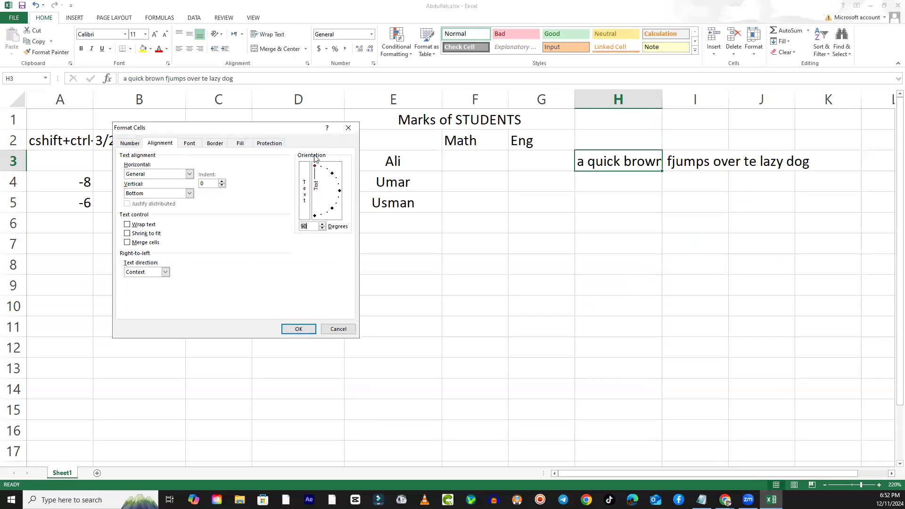
click(302, 328)
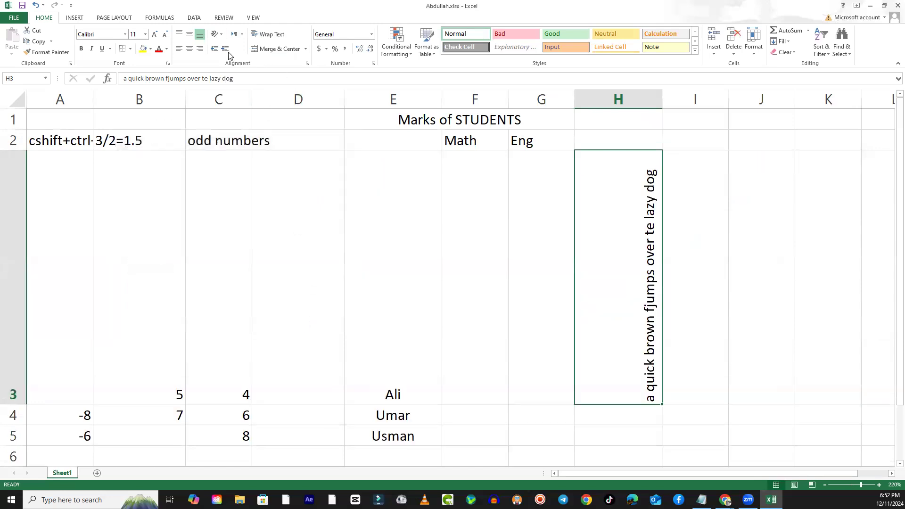
- Set the orientation of H3 to -90 degrees in the Format Cells alignment settings
click(220, 39)
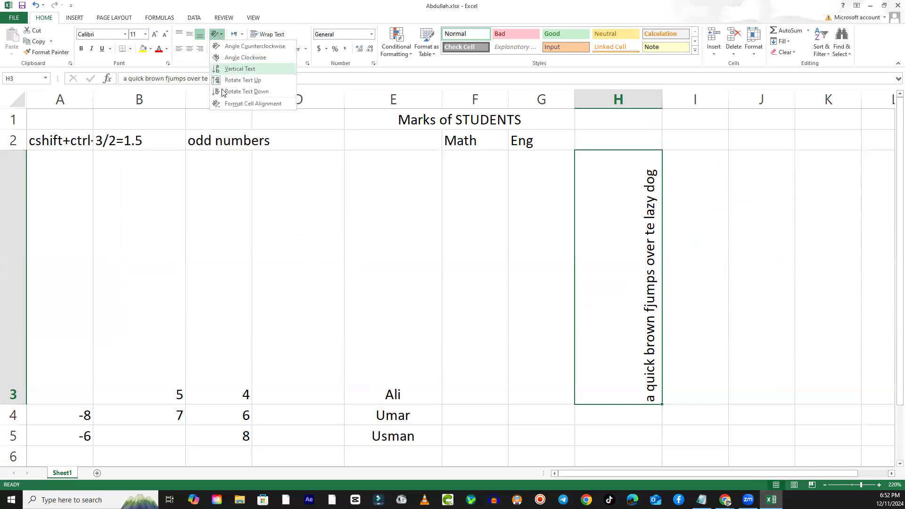
click(243, 101)
drag(309, 180, 315, 220)
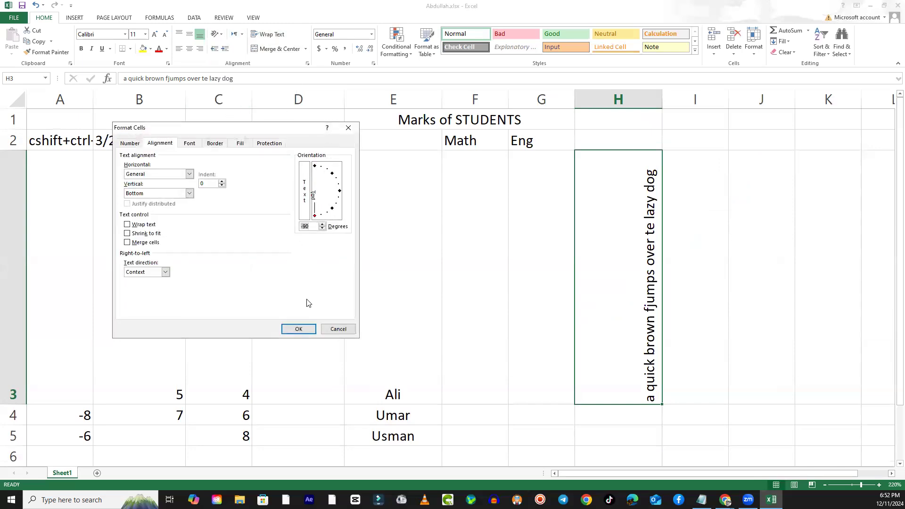
click(301, 330)
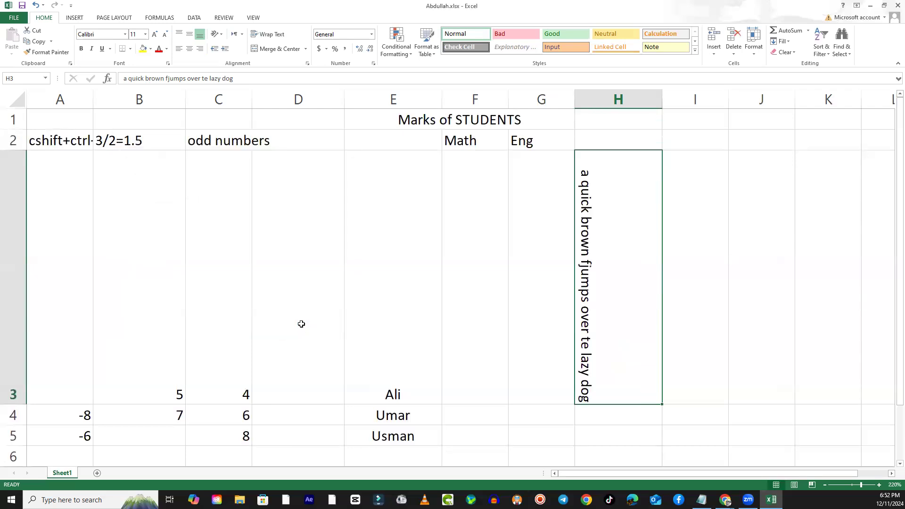
- Reset the text in H3 to a horizontal orientation in the Format Cells alignment settings
click(220, 36)
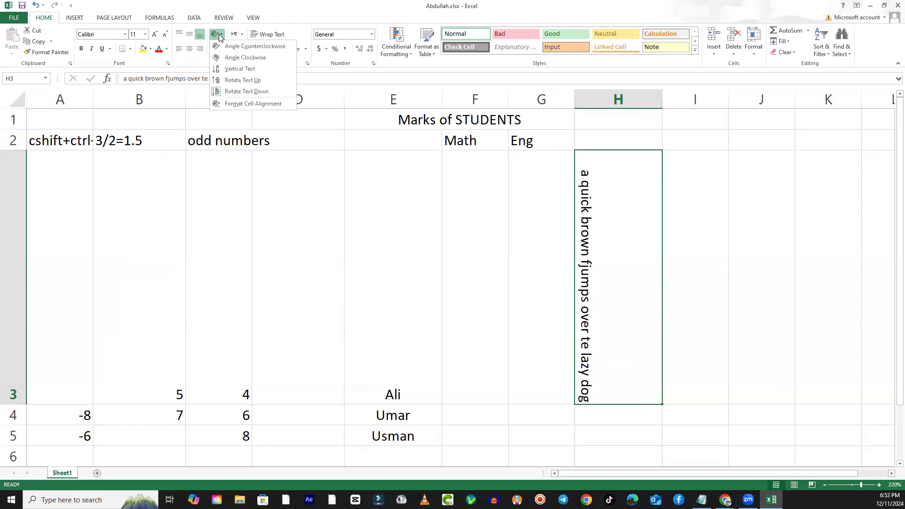
click(263, 104)
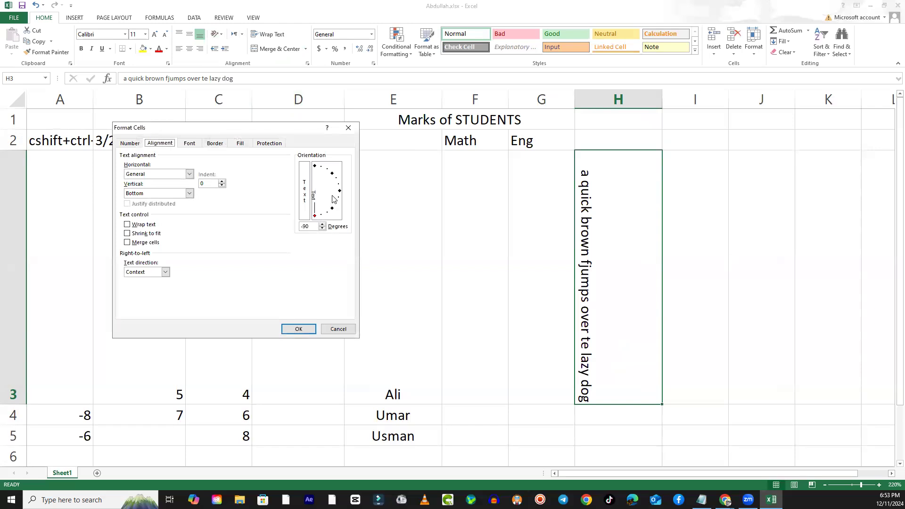
drag(318, 217, 346, 194)
click(306, 329)
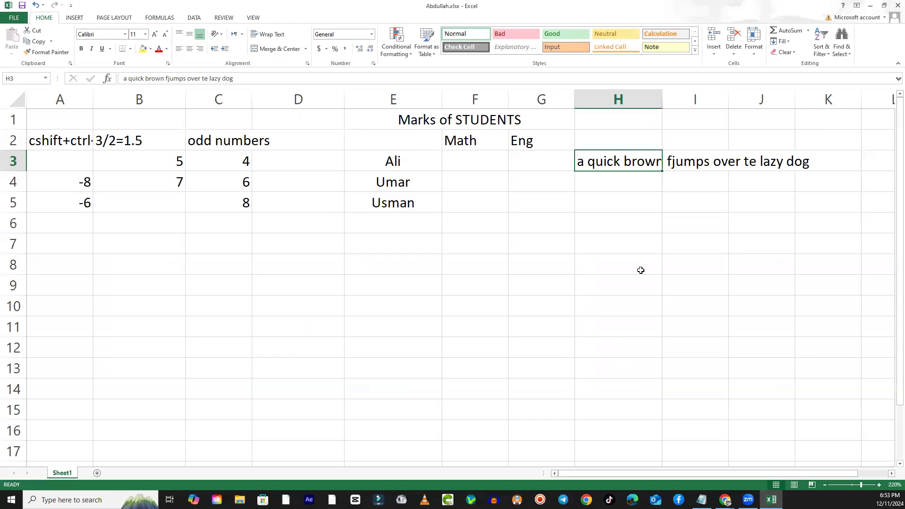
- Move the sentence from cell H3 to cell E6, below the list of students
click(650, 245)
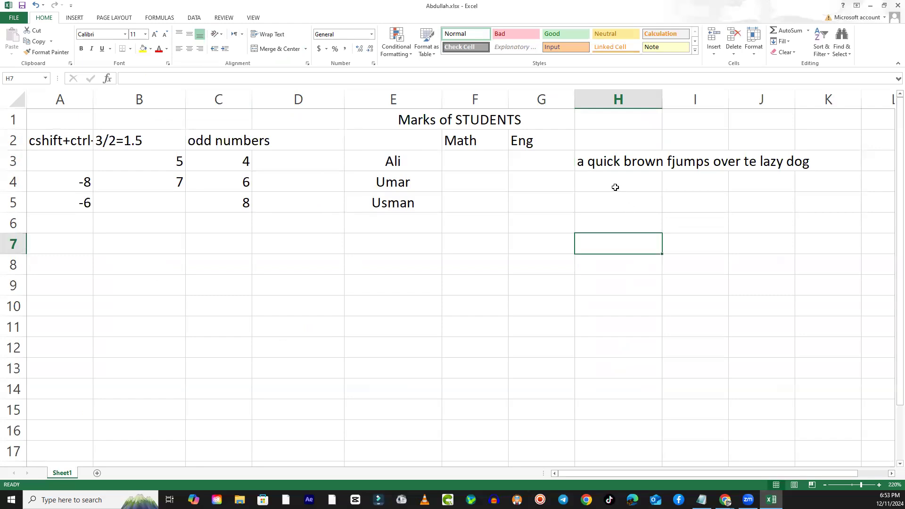
click(595, 161)
drag(607, 171, 409, 229)
click(418, 353)
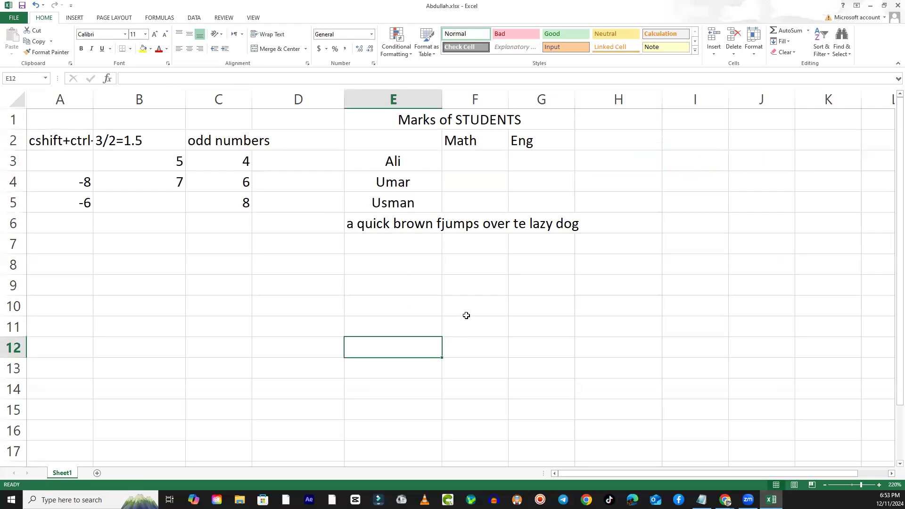
click(600, 302)
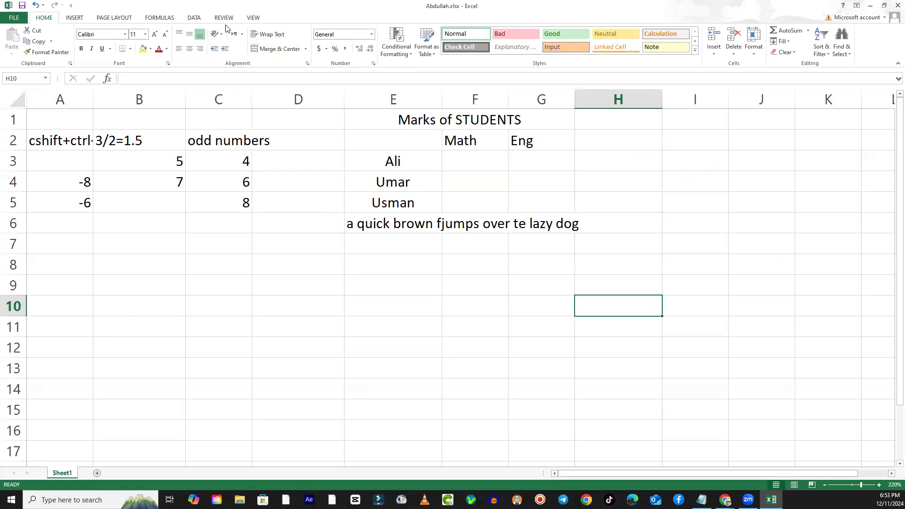
drag(236, 161, 250, 218)
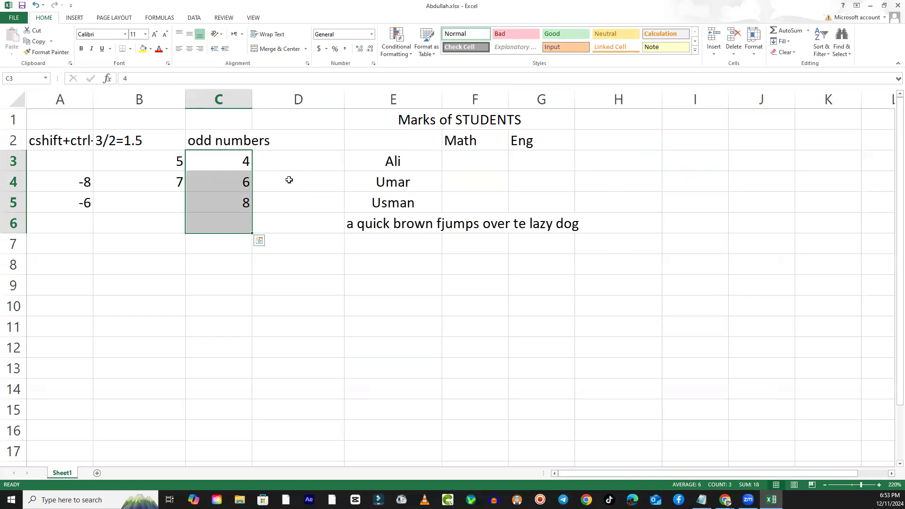
click(246, 308)
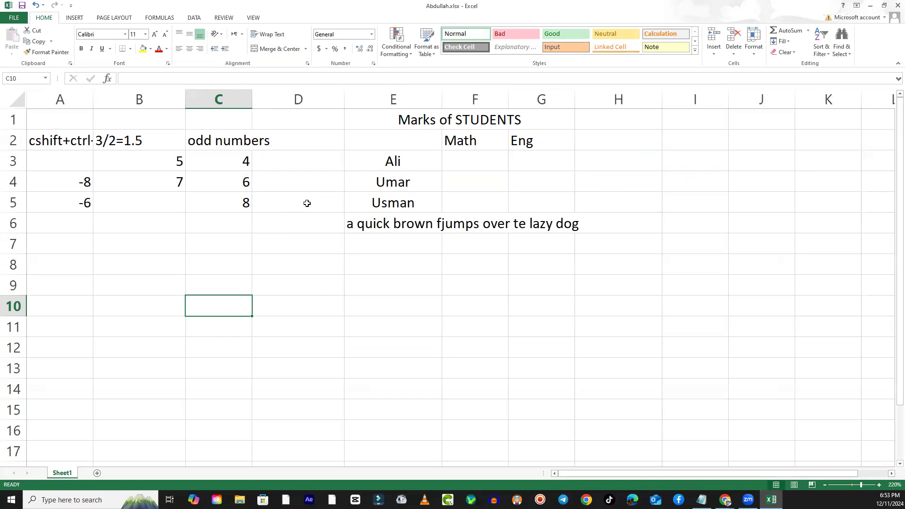
click(572, 302)
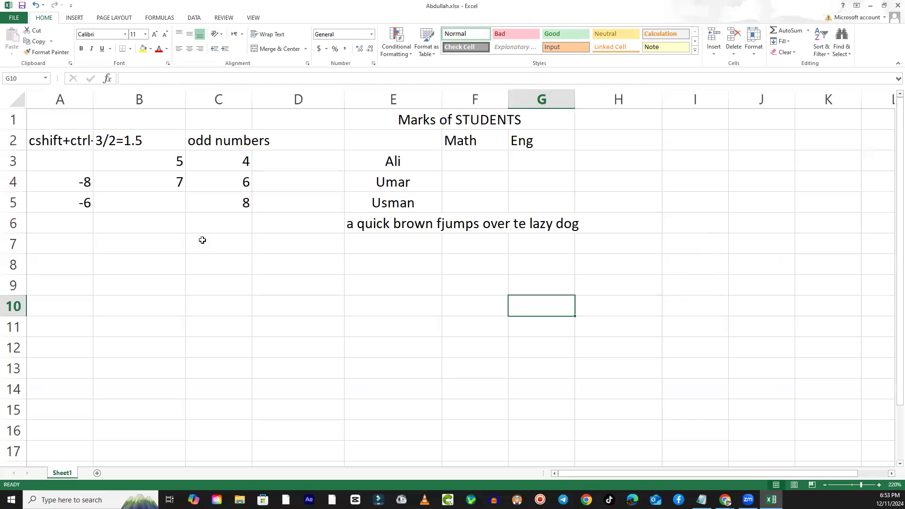
click(444, 300)
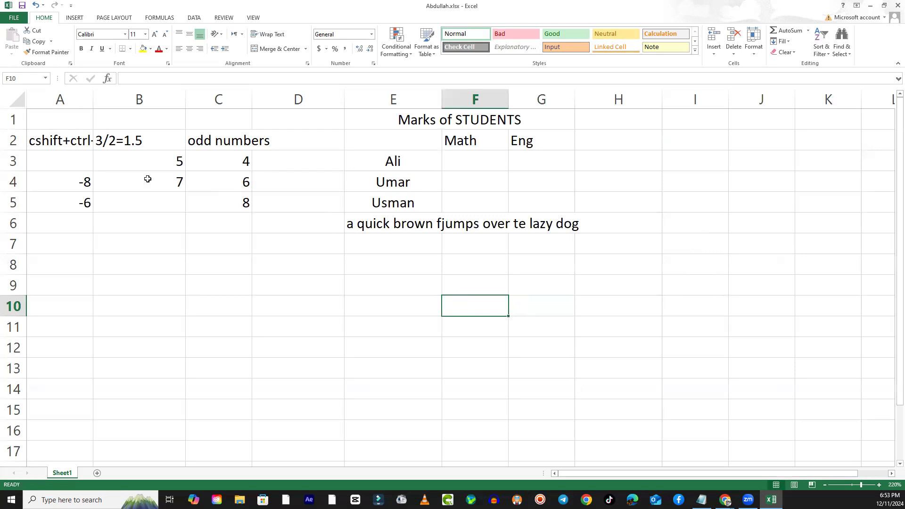
- Apply the Accent4 cell style to the student marks range E1:H7
drag(373, 118, 588, 231)
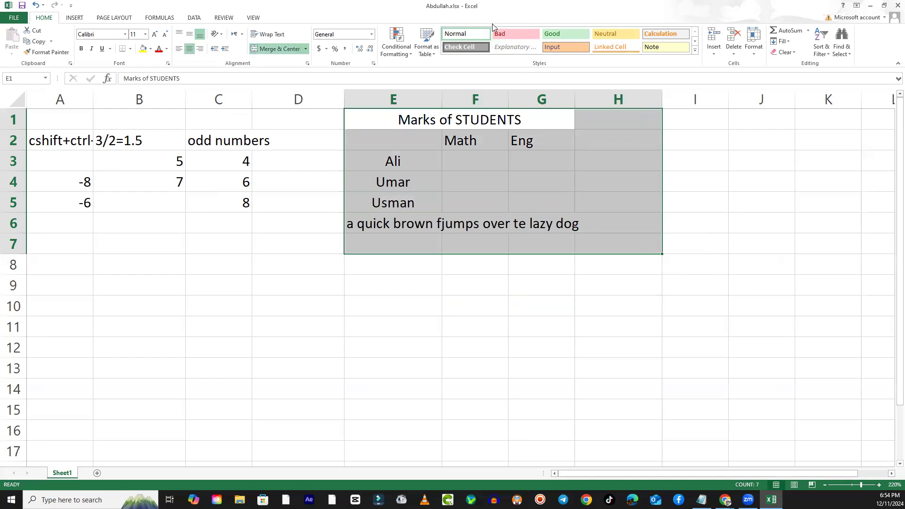
click(696, 50)
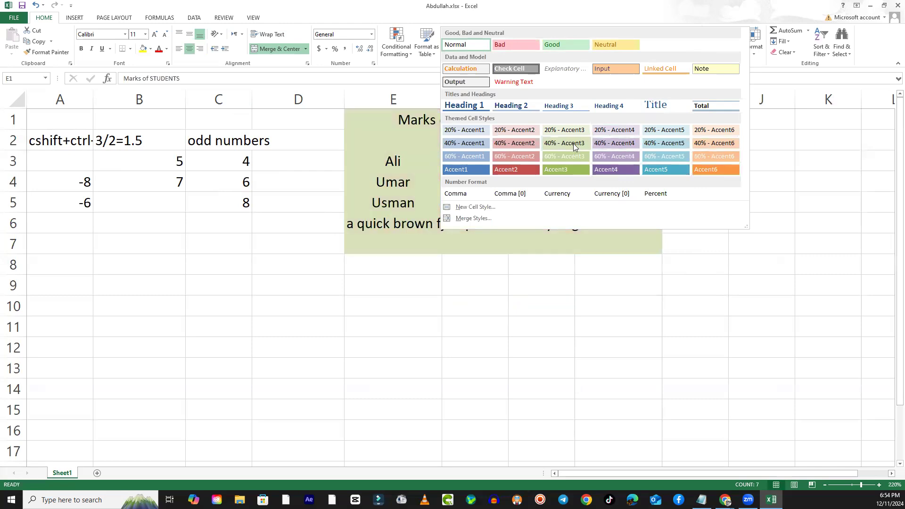
click(616, 168)
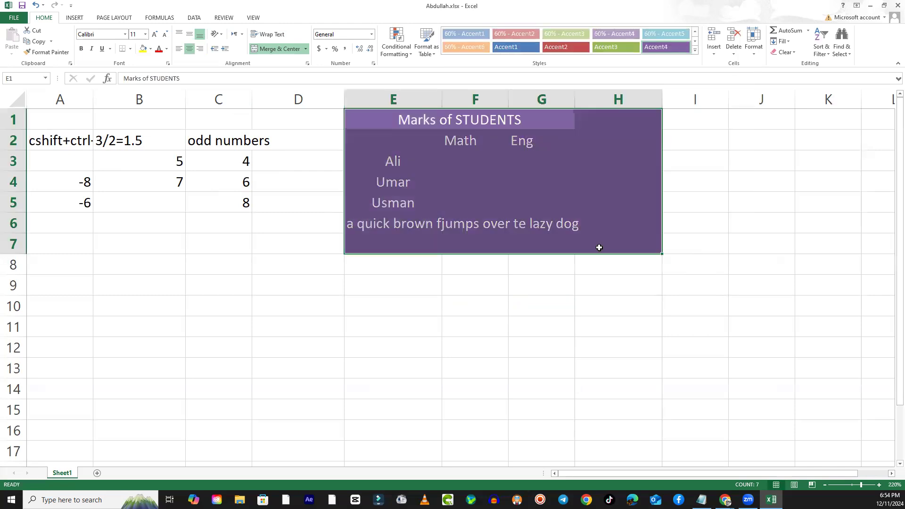
click(567, 326)
- Apply the Accent2 cell style to the number data range A1:D7
drag(313, 118, 83, 242)
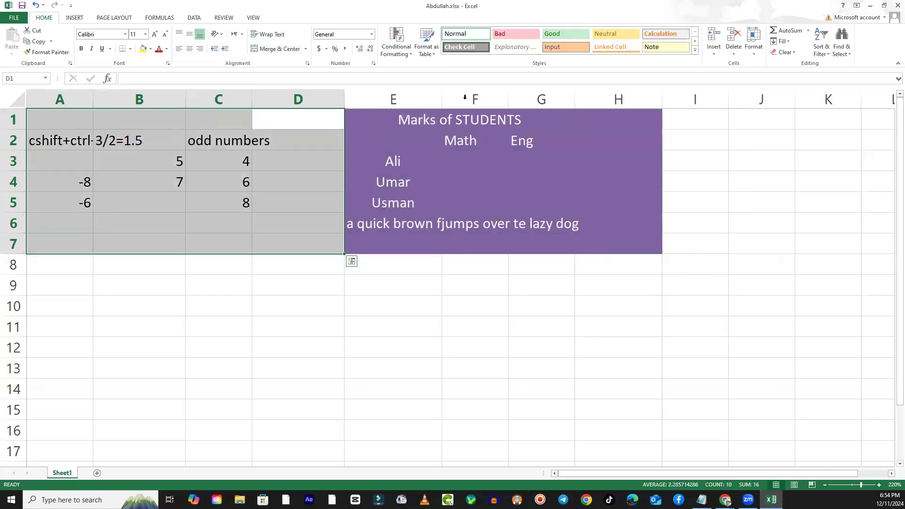
click(695, 50)
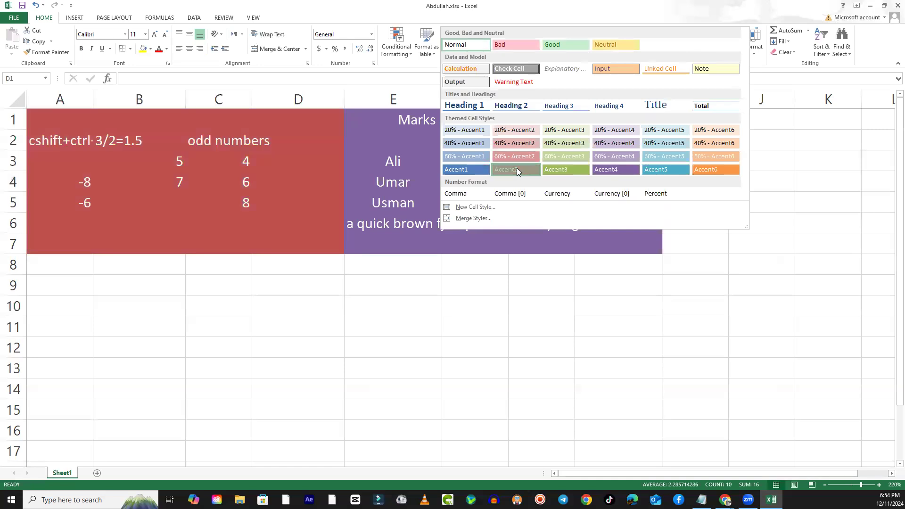
click(517, 168)
click(399, 376)
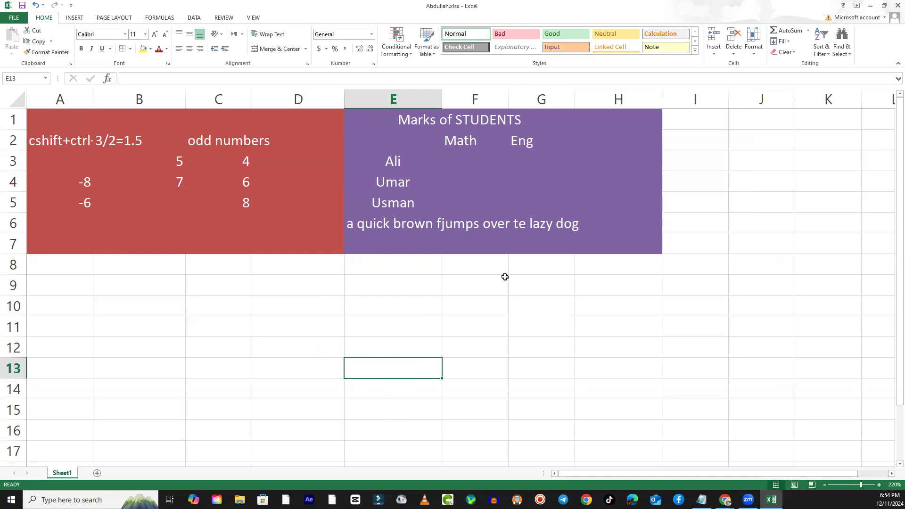
- Deselect the styled ranges and minimize the workbook window to show the desktop
click(325, 264)
click(383, 259)
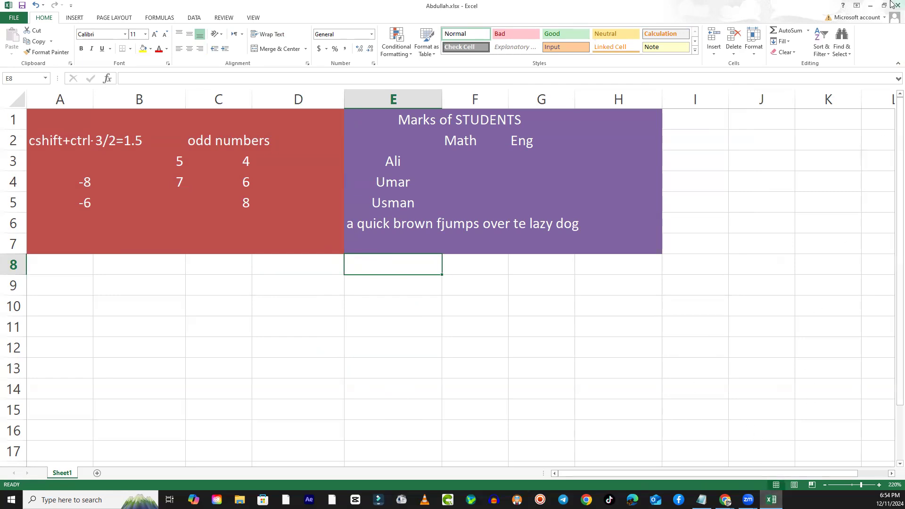
click(871, 5)
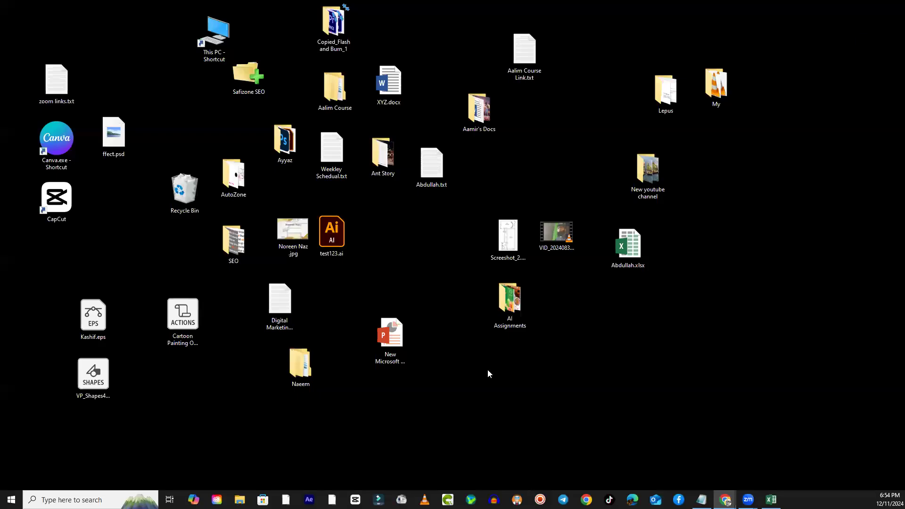